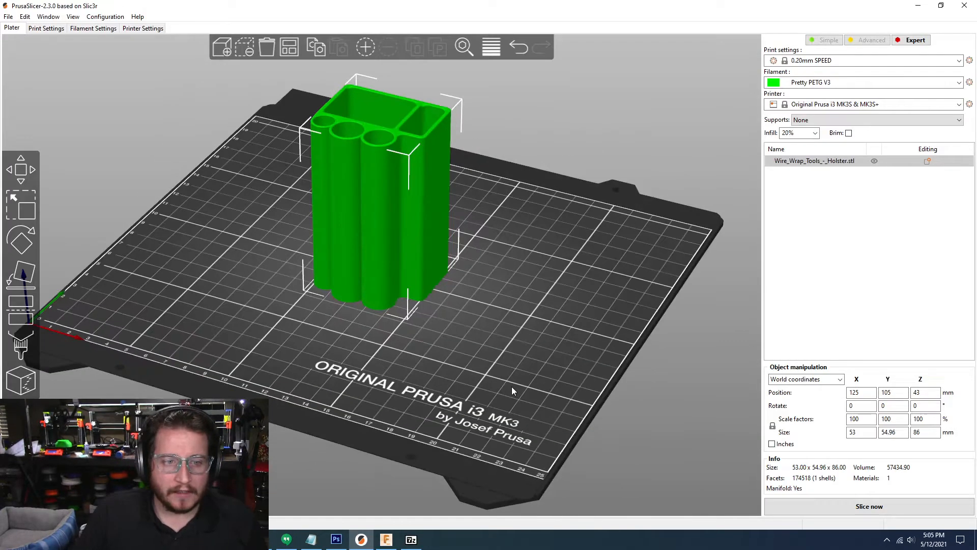
# - Examine the wire wrap tool holster model from the front, side, clip side and above, including its pockets and belt clip
pyautogui.scroll(5, 512, 386)
pyautogui.moveTo(510, 375); pyautogui.dragTo(353, 305)
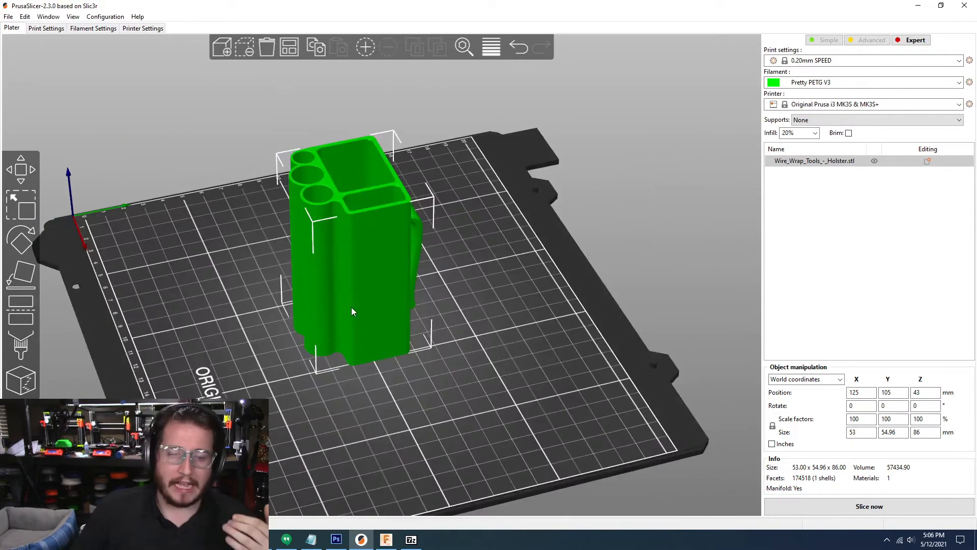
pyautogui.moveTo(458, 404); pyautogui.dragTo(389, 403)
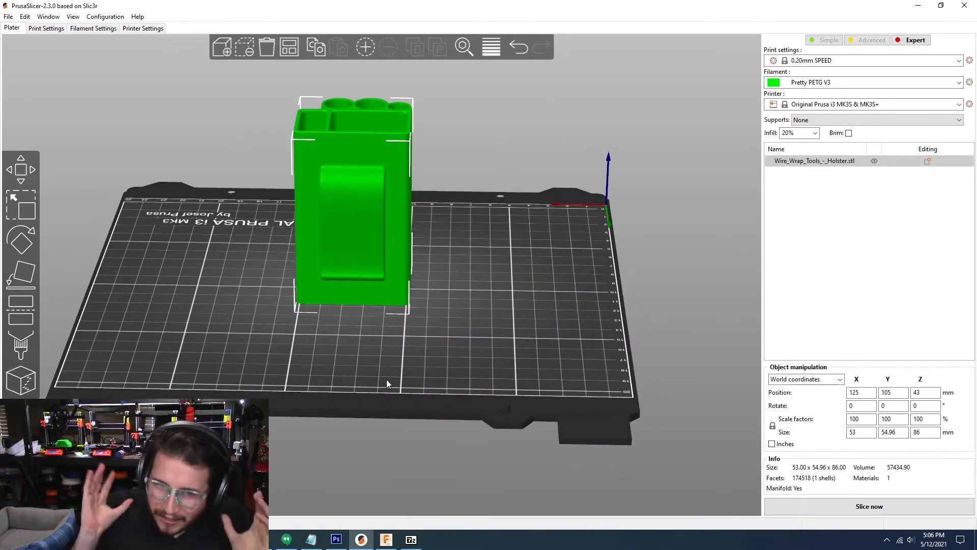
pyautogui.moveTo(303, 380); pyautogui.dragTo(316, 201)
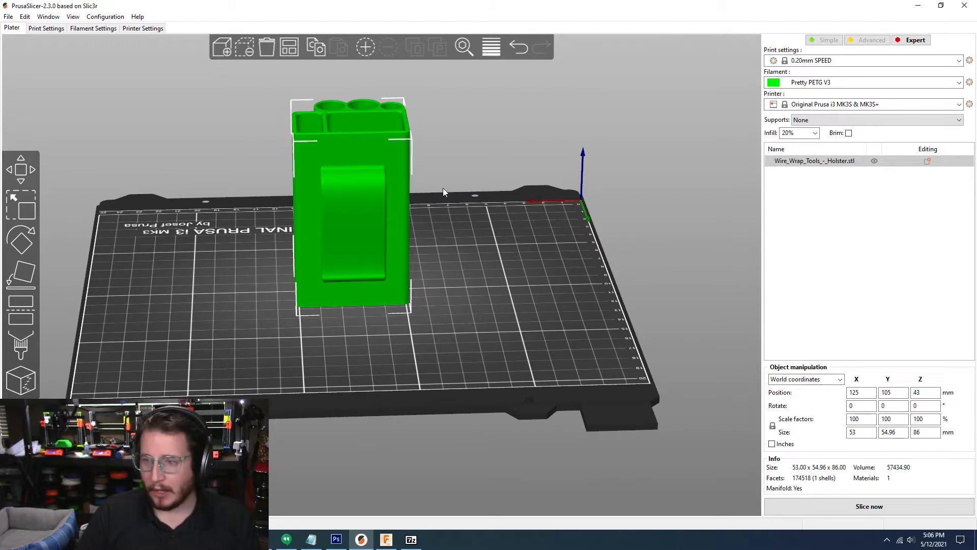
pyautogui.moveTo(199, 301); pyautogui.dragTo(257, 292)
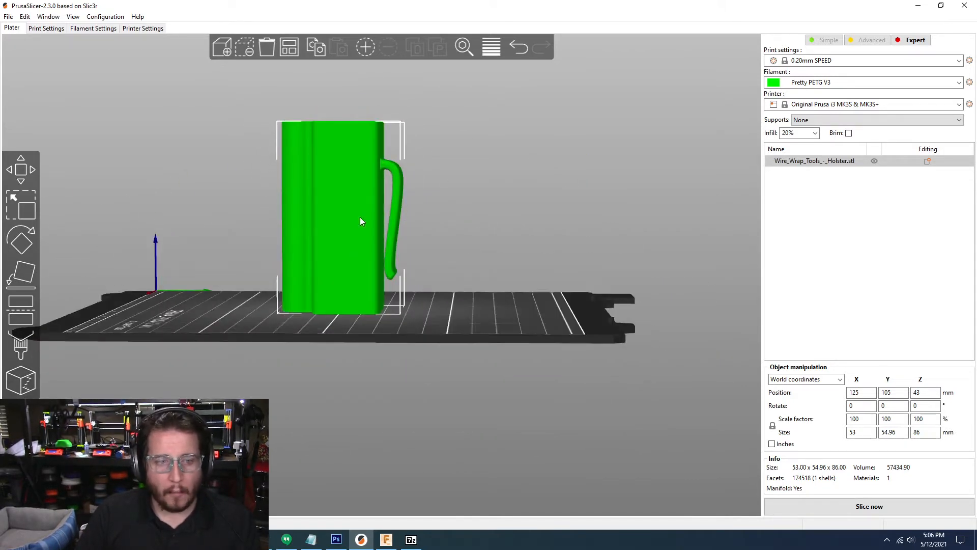
pyautogui.moveTo(395, 198); pyautogui.dragTo(377, 244)
pyautogui.moveTo(516, 366); pyautogui.dragTo(349, 186)
pyautogui.moveTo(547, 306); pyautogui.dragTo(350, 273)
pyautogui.moveTo(395, 337); pyautogui.dragTo(284, 243)
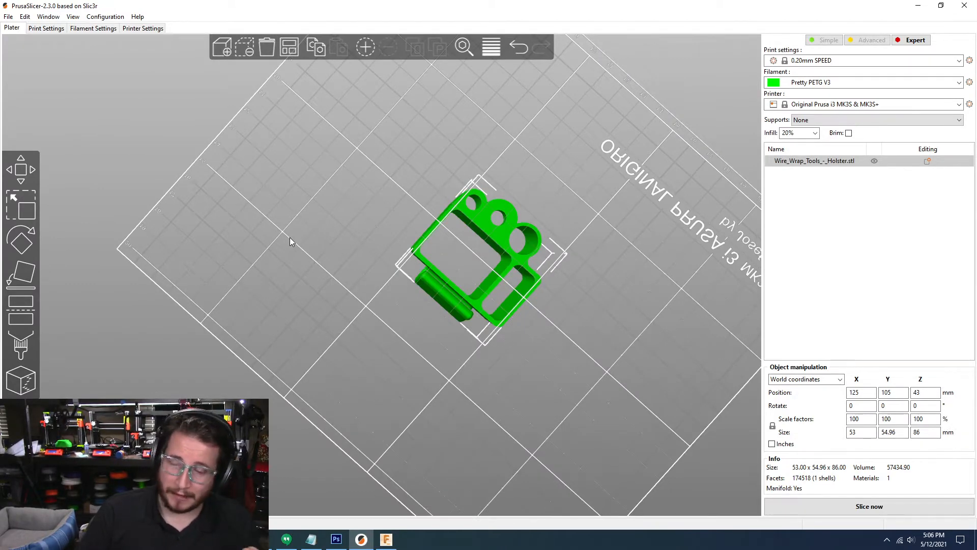
pyautogui.moveTo(320, 239); pyautogui.dragTo(298, 321)
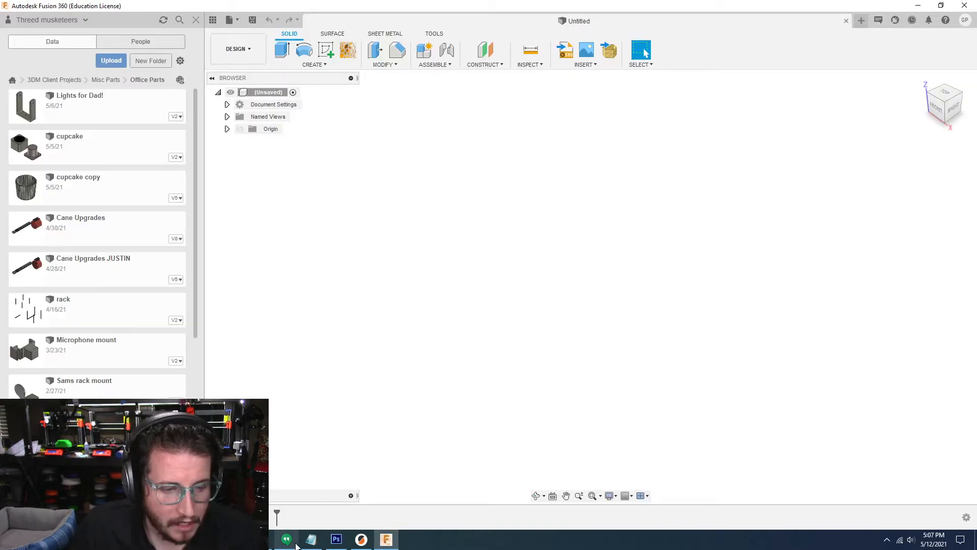
# - Switch to Notepad and the browser to review the noted dimensions and the eBay listing for Stanley 6" needle nose pliers
pyautogui.click(311, 539)
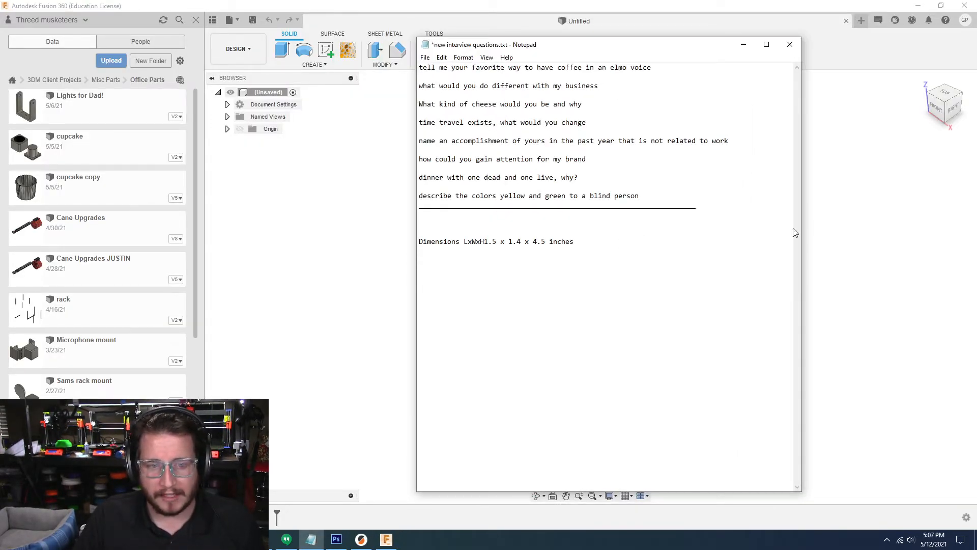
pyautogui.click(858, 224)
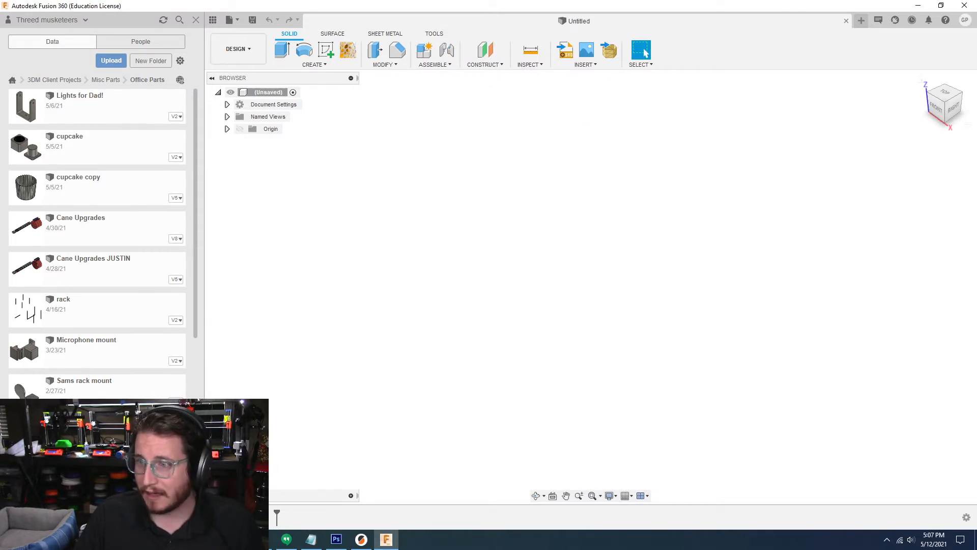
pyautogui.moveTo(976, 173); pyautogui.dragTo(492, 161)
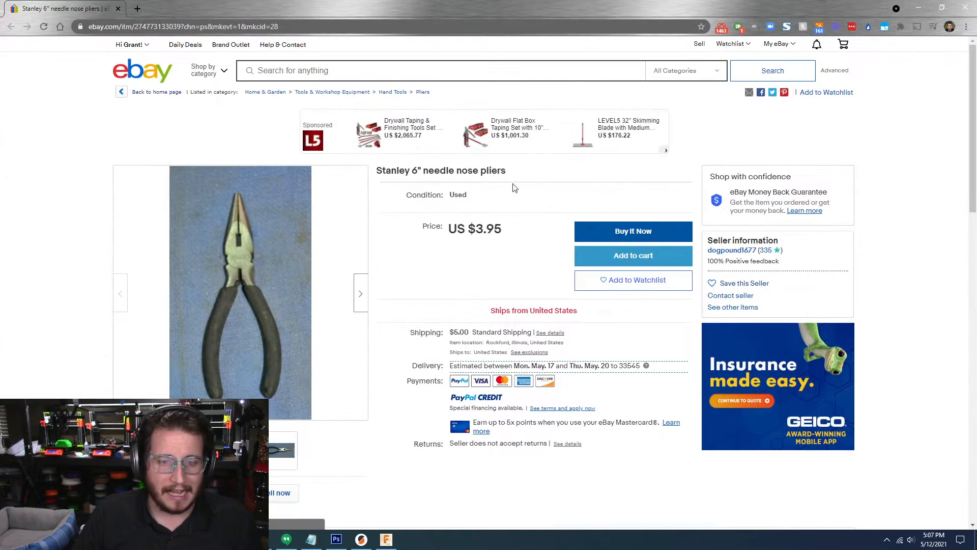
pyautogui.moveTo(104, 10); pyautogui.dragTo(0, 20)
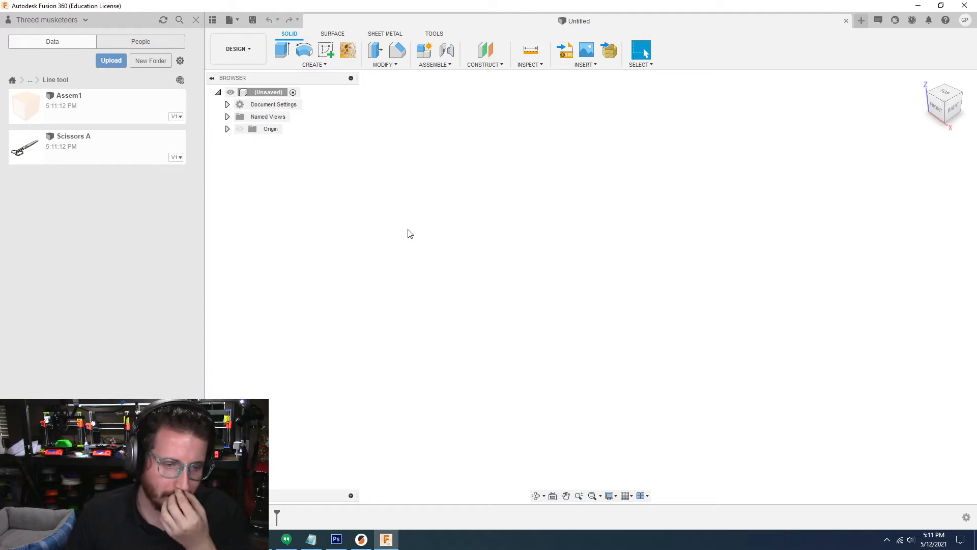
pyautogui.click(311, 539)
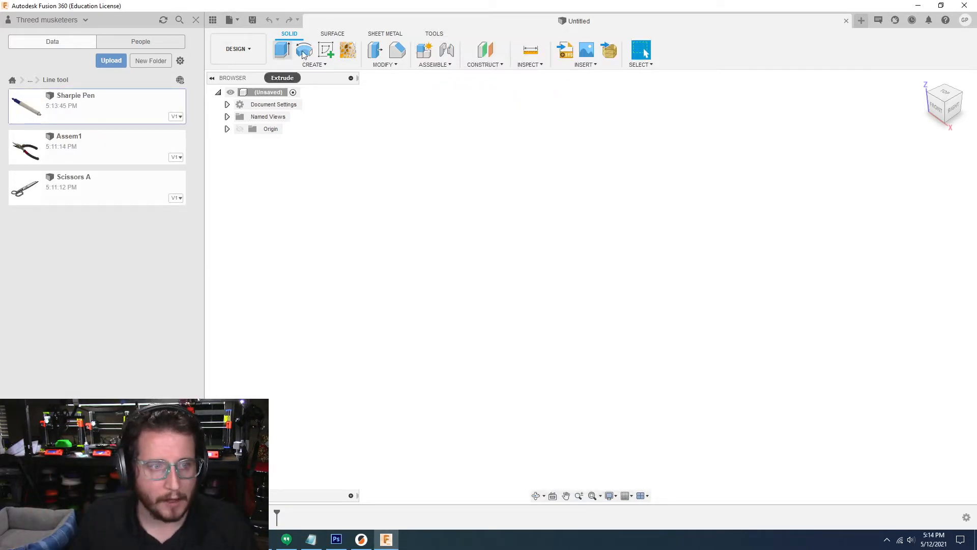
# - Start a sketch on the horizontal origin plane and draw a center rectangle 150 mm wide and 85 mm high around the origin
pyautogui.click(326, 49)
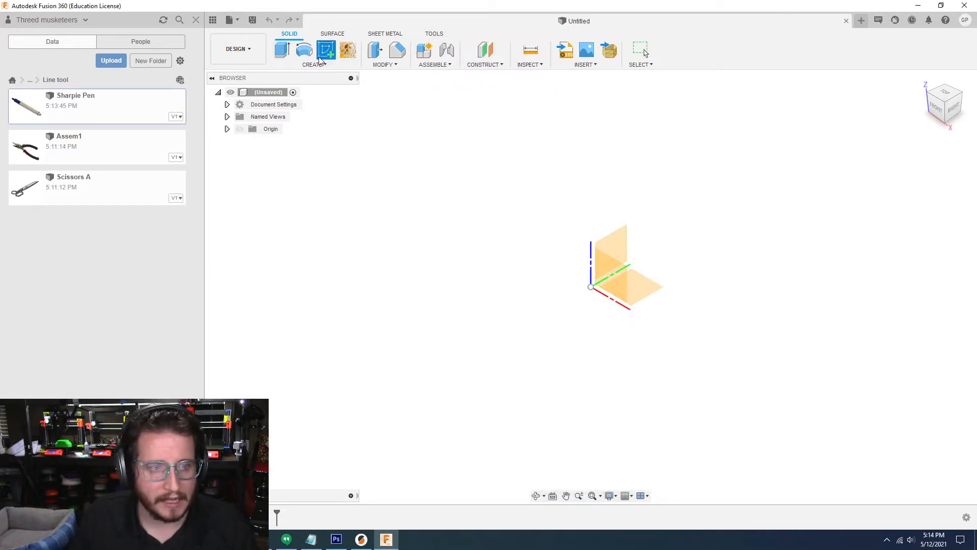
pyautogui.click(611, 280)
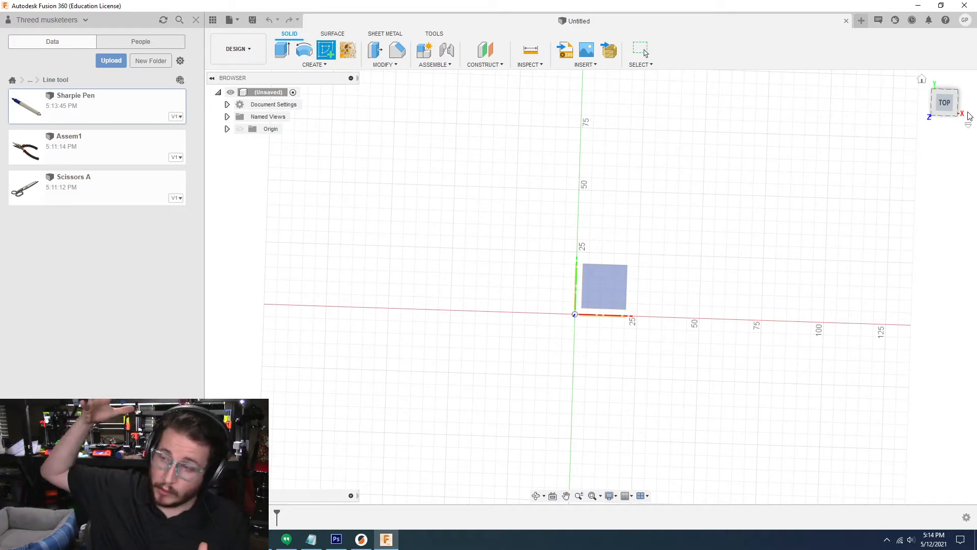
pyautogui.click(608, 300)
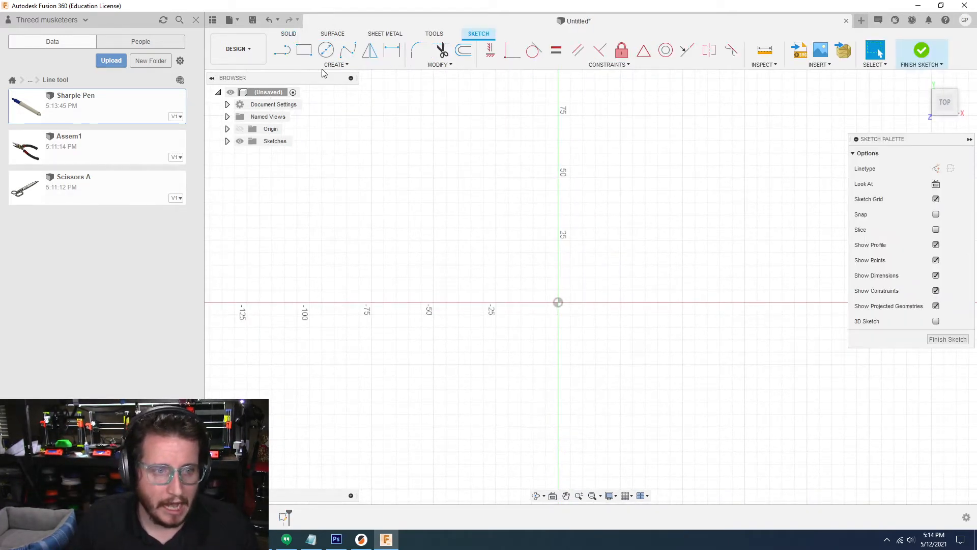
pyautogui.click(323, 67)
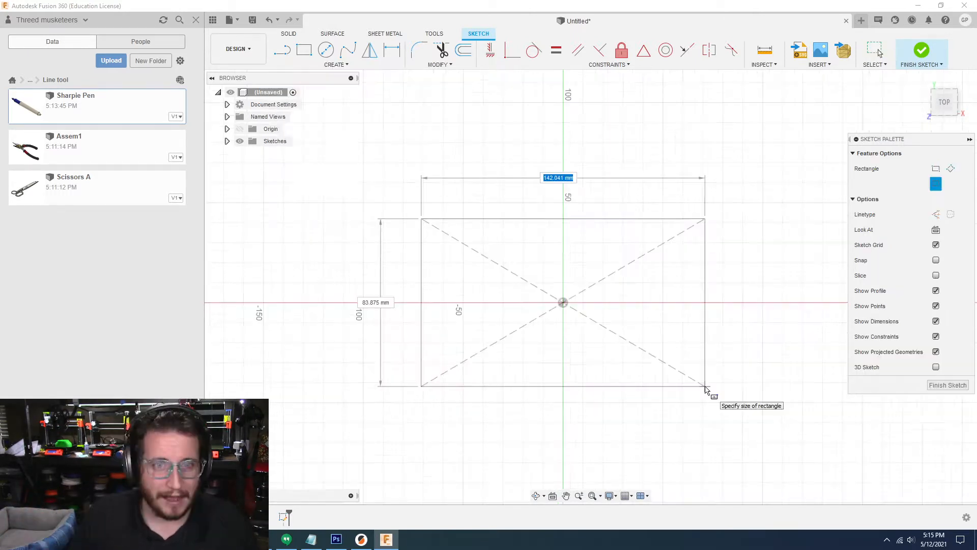
pyautogui.write('150')
pyautogui.press('Tab')
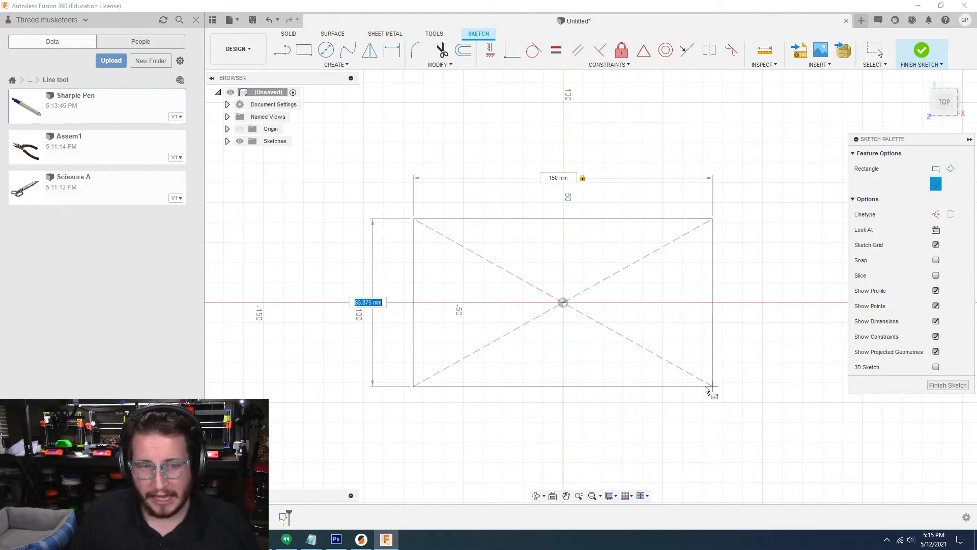
pyautogui.write('85')
pyautogui.press('Return')
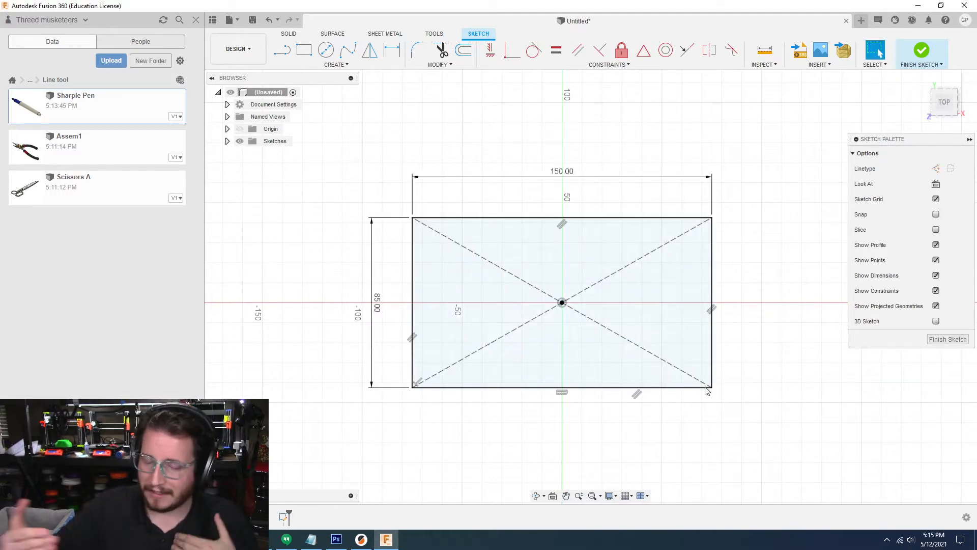
# - Draw a three-point arc between the rectangle's two lower corners, bulging inward with a radius of about 395 mm
pyautogui.click(337, 64)
pyautogui.moveTo(337, 113)
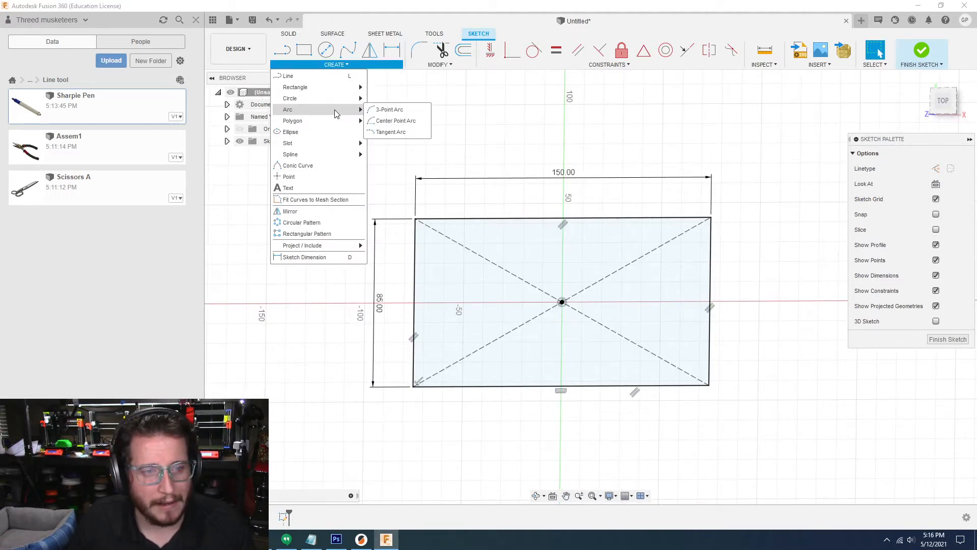
pyautogui.click(389, 109)
pyautogui.moveTo(453, 293)
pyautogui.mouseDown(button='middle')
pyautogui.moveTo(449, 305)
pyautogui.moveTo(446, 298)
pyautogui.mouseUp(button='middle')
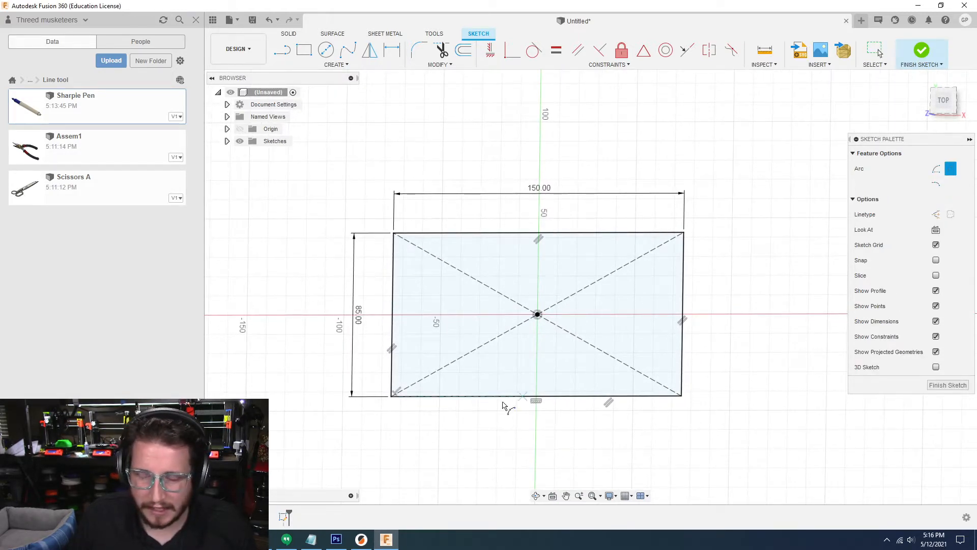
pyautogui.click(392, 397)
pyautogui.click(682, 395)
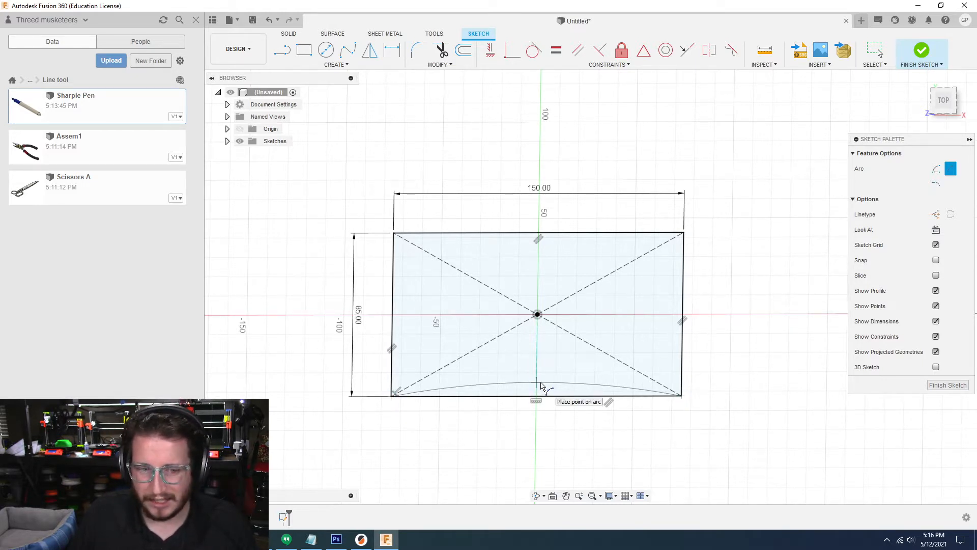
pyautogui.scroll(3, 541, 383)
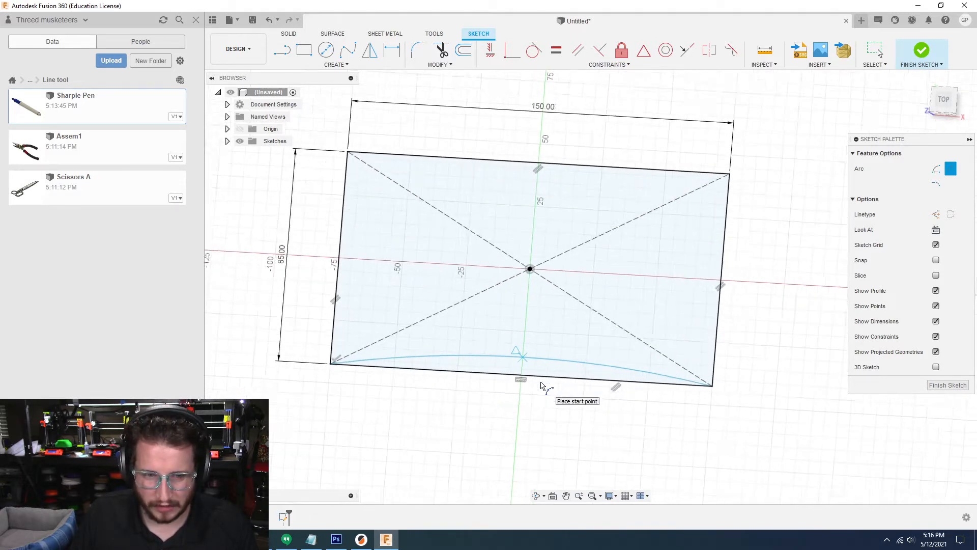
# - Draw a vertical construction line from the origin to the rectangle's lower edge and place a sketch point where it crosses the arc
pyautogui.press('d')
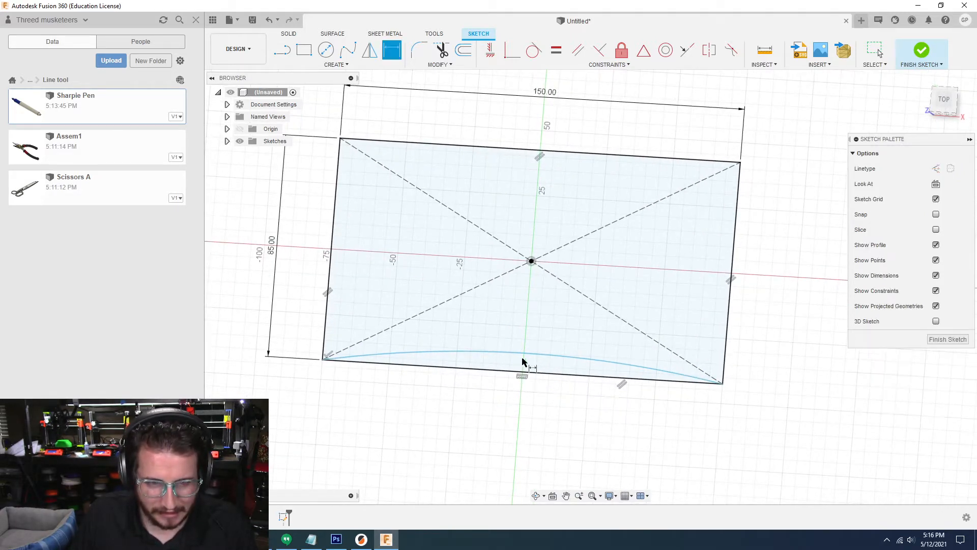
pyautogui.click(522, 355)
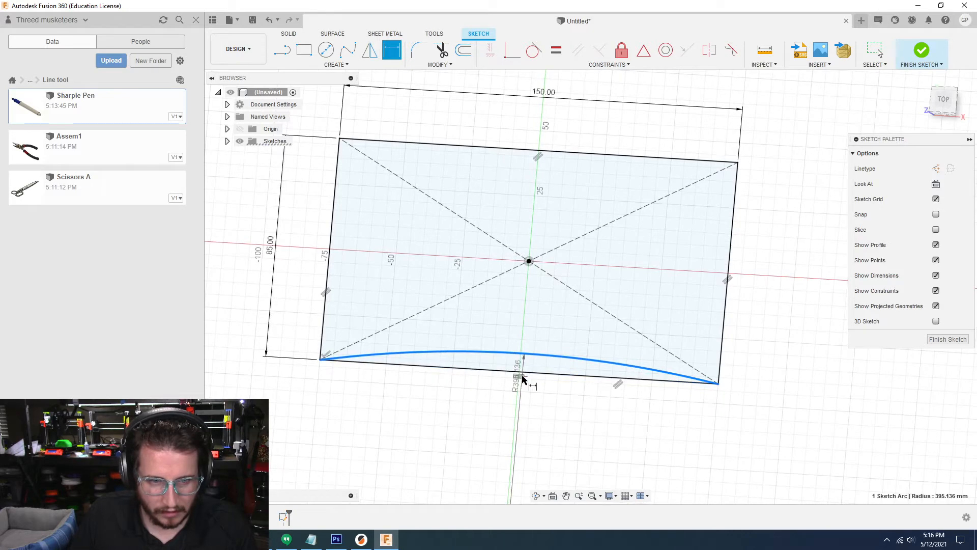
pyautogui.press('l')
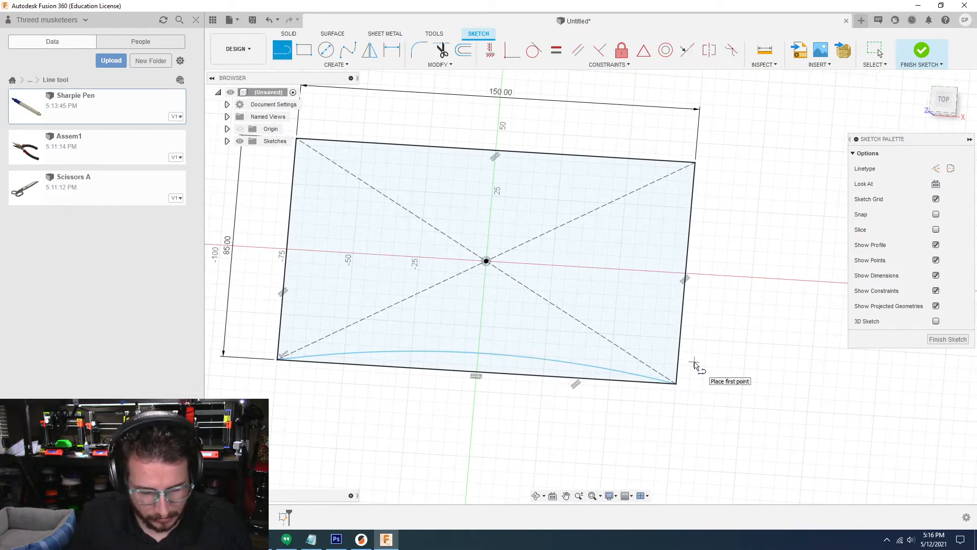
pyautogui.click(486, 261)
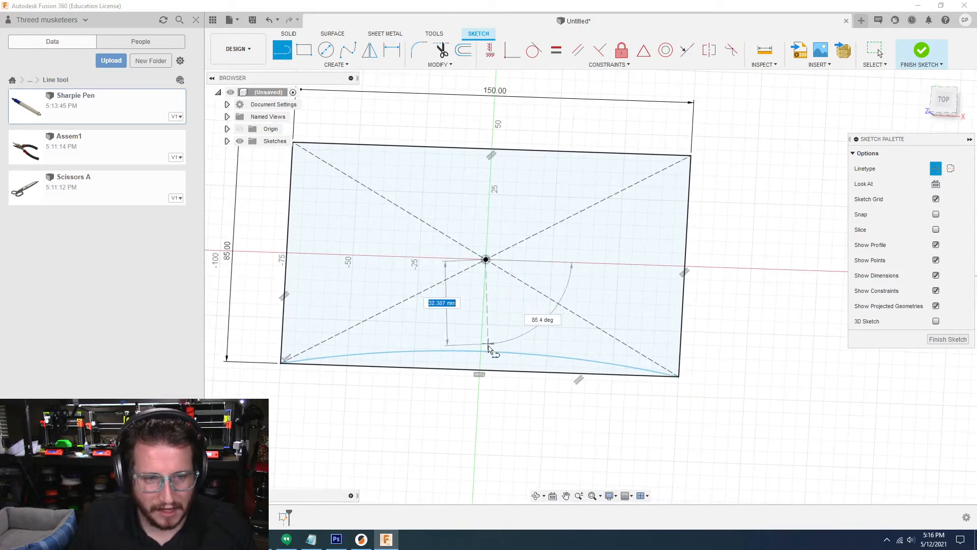
pyautogui.press('Escape')
pyautogui.scroll(1, 504, 280)
pyautogui.click(336, 65)
pyautogui.click(328, 176)
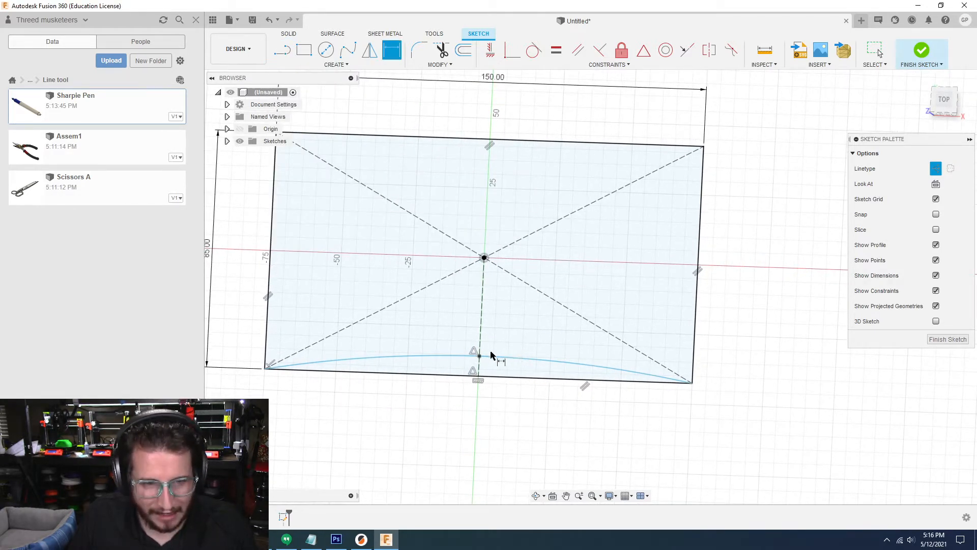
# - Dimension the arc's midpoint 6.35 mm above the rectangle's lower edge
pyautogui.click(499, 378)
pyautogui.click(714, 376)
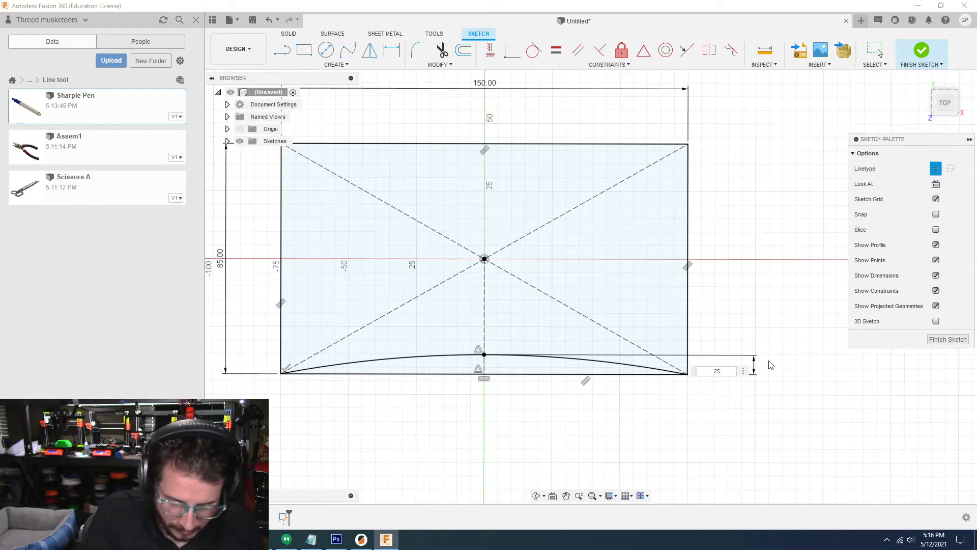
pyautogui.press('Return')
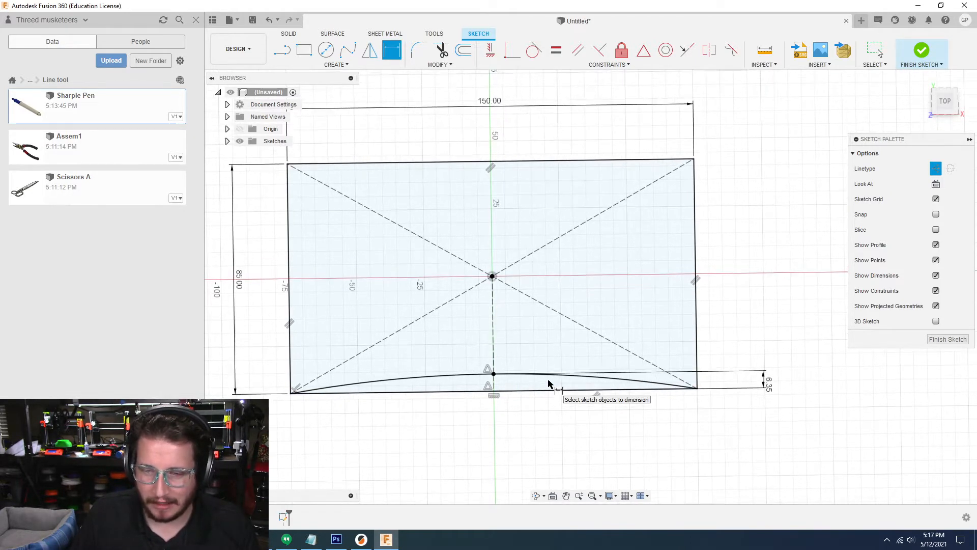
pyautogui.press('Escape')
pyautogui.click(484, 363)
pyautogui.keyDown('shift'); pyautogui.moveTo(398, 388); pyautogui.dragTo(424, 403, button='middle'); pyautogui.keyUp('shift')
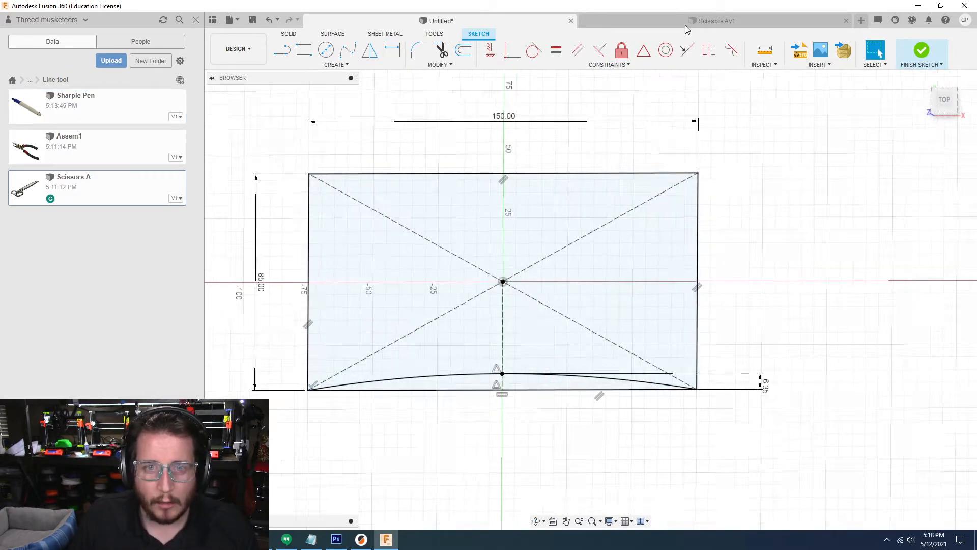
# - Check the Scissors A model and insert it into the current case design
pyautogui.click(685, 22)
pyautogui.scroll(3, 619, 411)
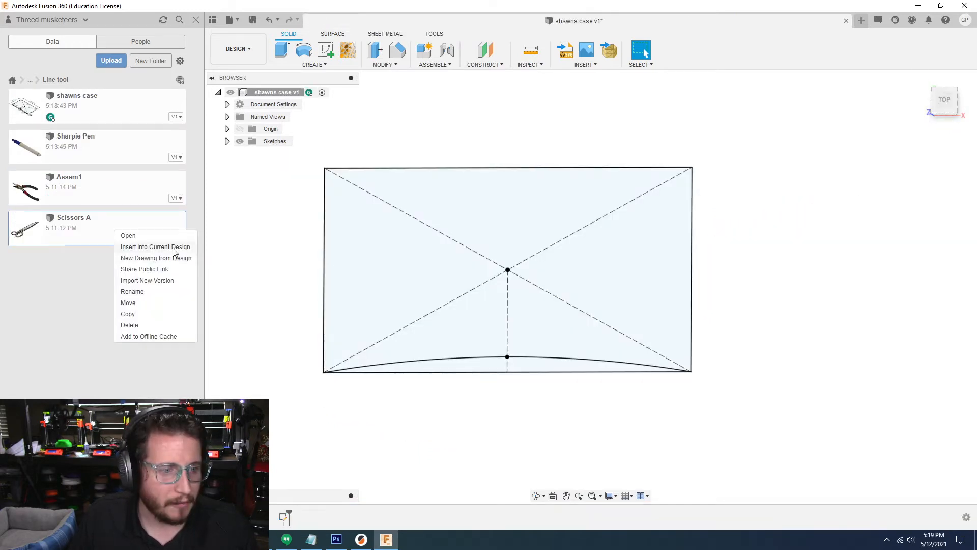
pyautogui.click(174, 248)
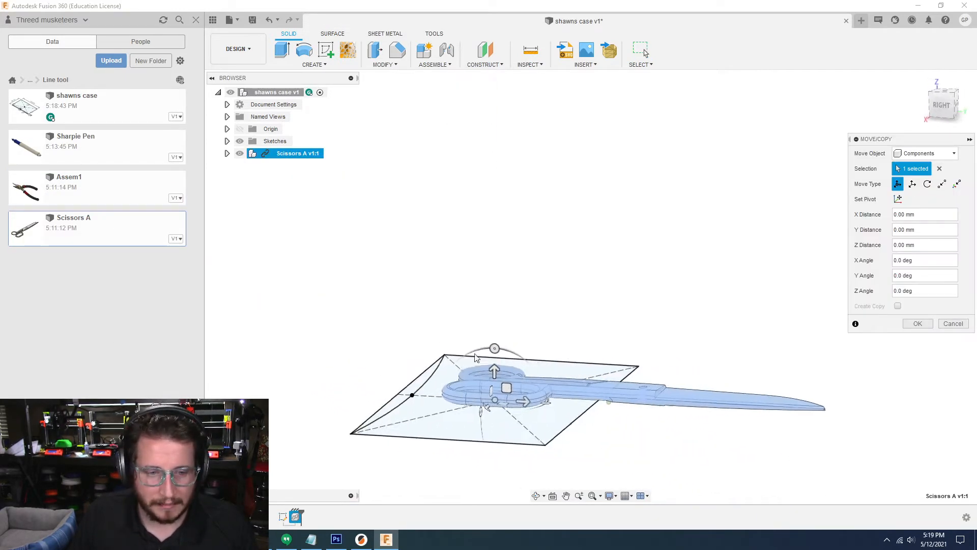
# - Position the scissors upright, tip down, over the rectangle sketch, using moves of -140 mm in Y and -30 mm in Z
pyautogui.moveTo(520, 275); pyautogui.dragTo(483, 146)
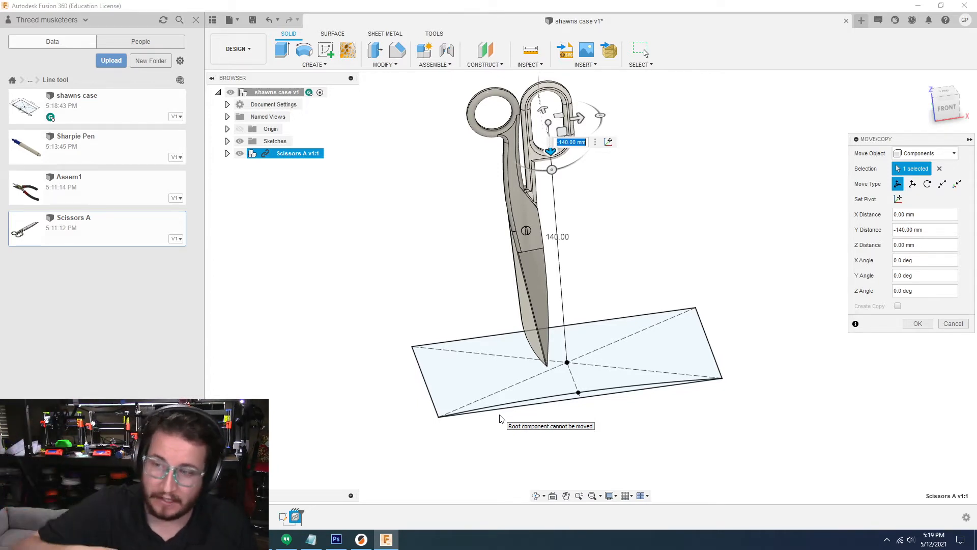
pyautogui.keyDown('shift'); pyautogui.moveTo(500, 419); pyautogui.dragTo(574, 283, button='middle'); pyautogui.keyUp('shift')
pyautogui.moveTo(563, 264); pyautogui.dragTo(591, 261)
pyautogui.keyDown('shift'); pyautogui.moveTo(591, 261); pyautogui.dragTo(578, 261, button='middle'); pyautogui.keyUp('shift')
pyautogui.moveTo(561, 239); pyautogui.dragTo(567, 311)
pyautogui.keyDown('shift'); pyautogui.moveTo(568, 310); pyautogui.dragTo(568, 310, button='middle'); pyautogui.keyUp('shift')
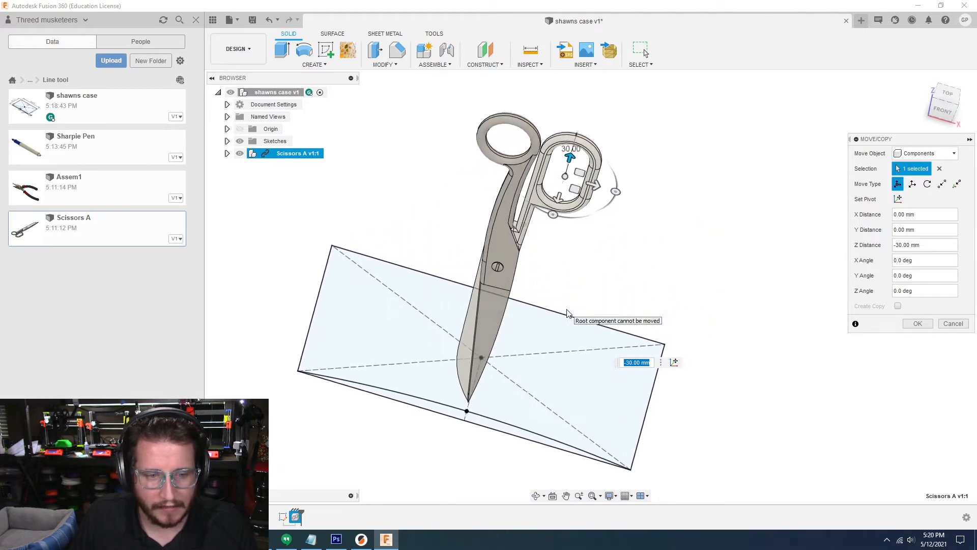
# - Raise the scissors off the sketch plane with a -10 mm Y move and capture the position
pyautogui.click(280, 153)
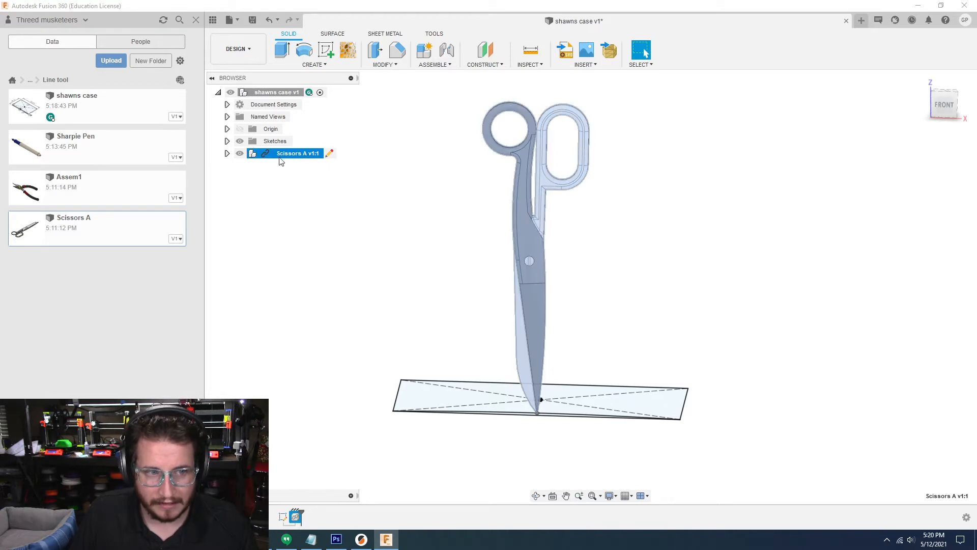
pyautogui.press('m')
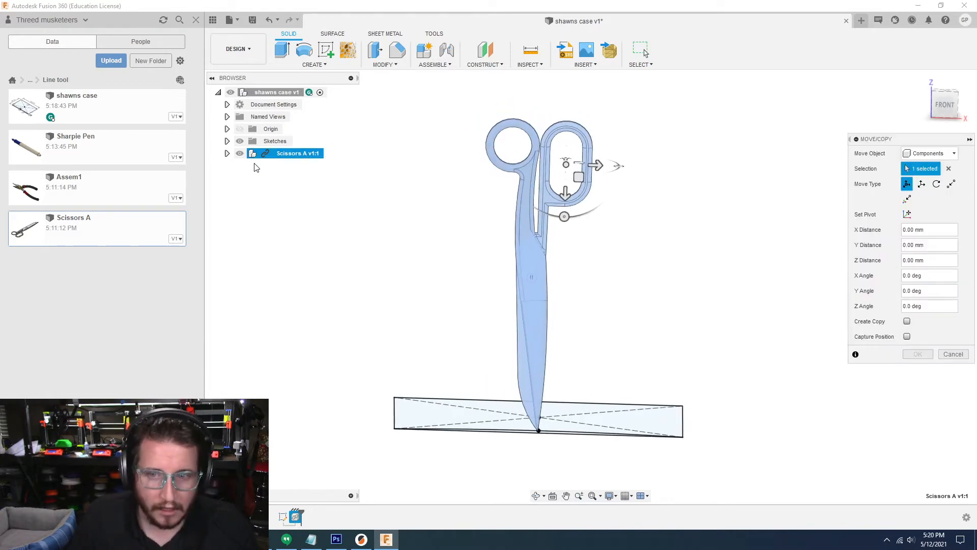
pyautogui.moveTo(564, 193); pyautogui.dragTo(561, 172)
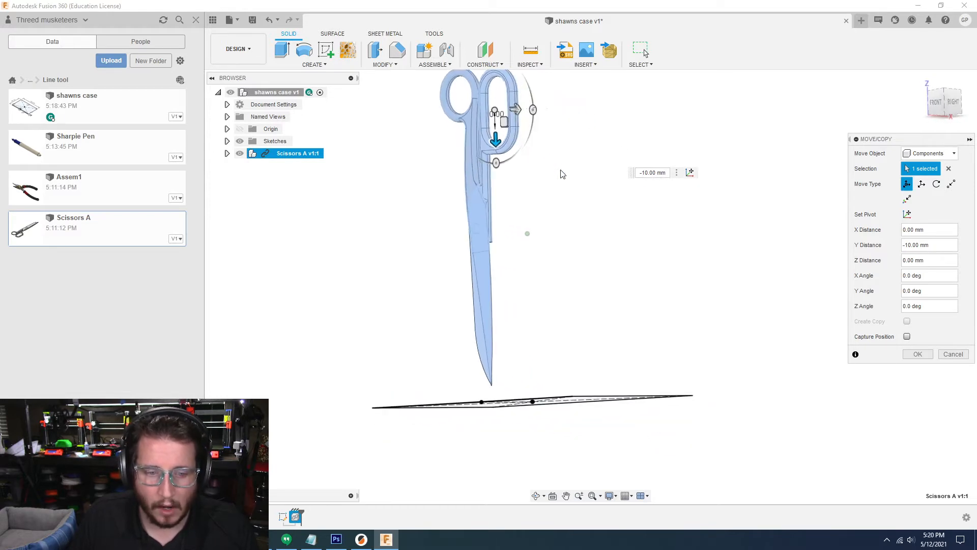
pyautogui.click(906, 337)
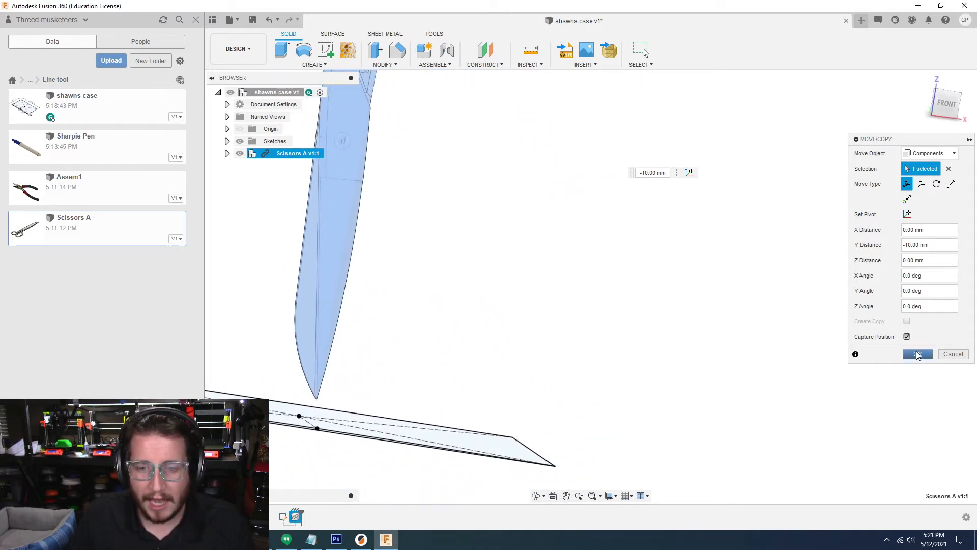
pyautogui.click(919, 355)
# - Insert the Assem1 pliers model into the current case design and open the pliers' source design for editing
pyautogui.rightClick(128, 187)
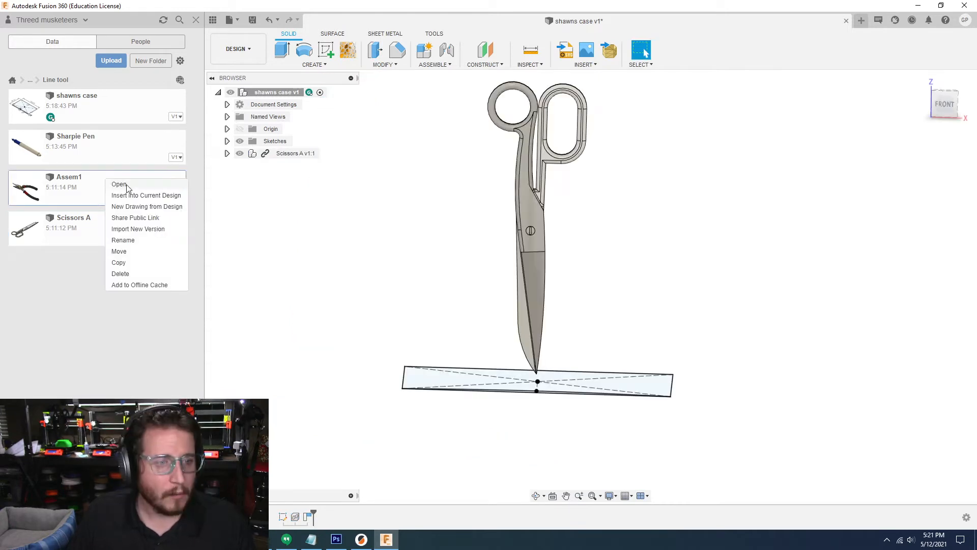
pyautogui.click(155, 196)
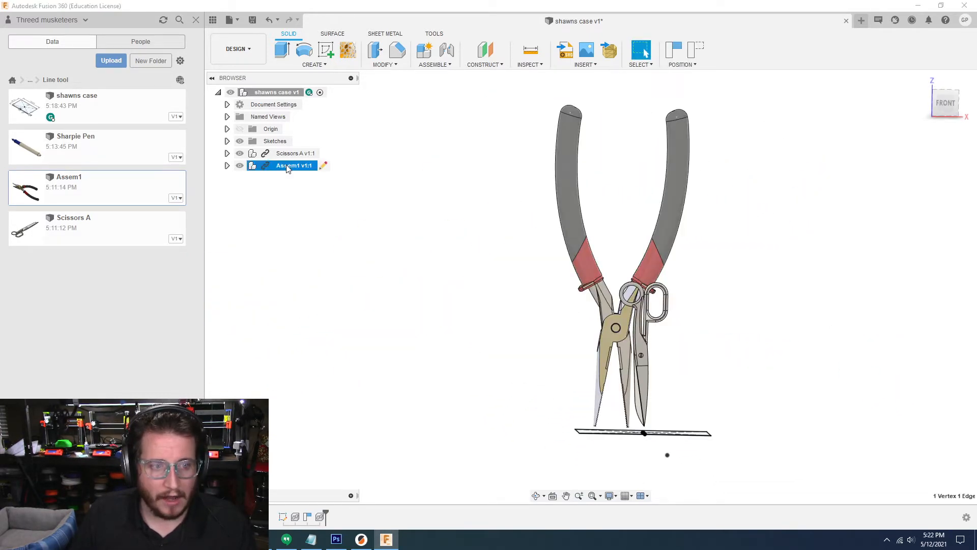
pyautogui.rightClick(287, 166)
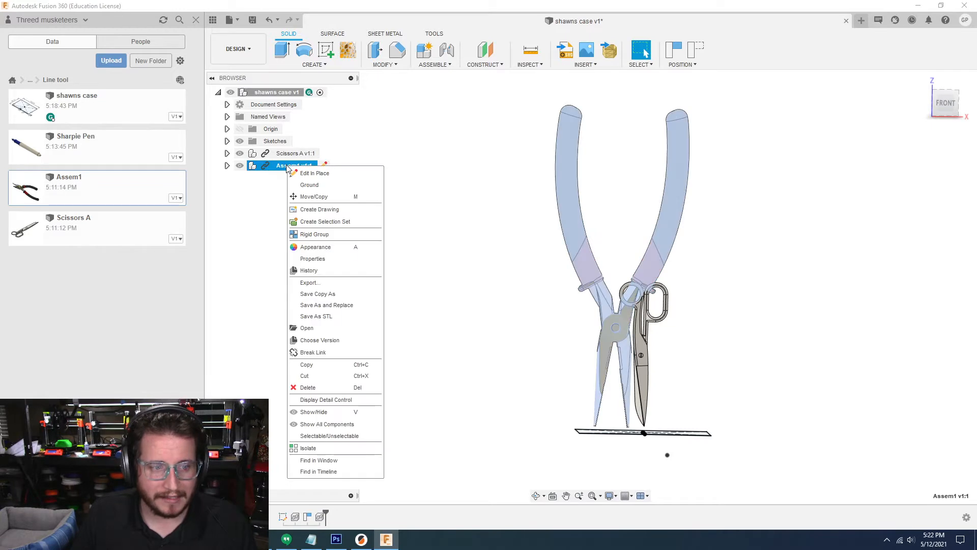
pyautogui.click(307, 328)
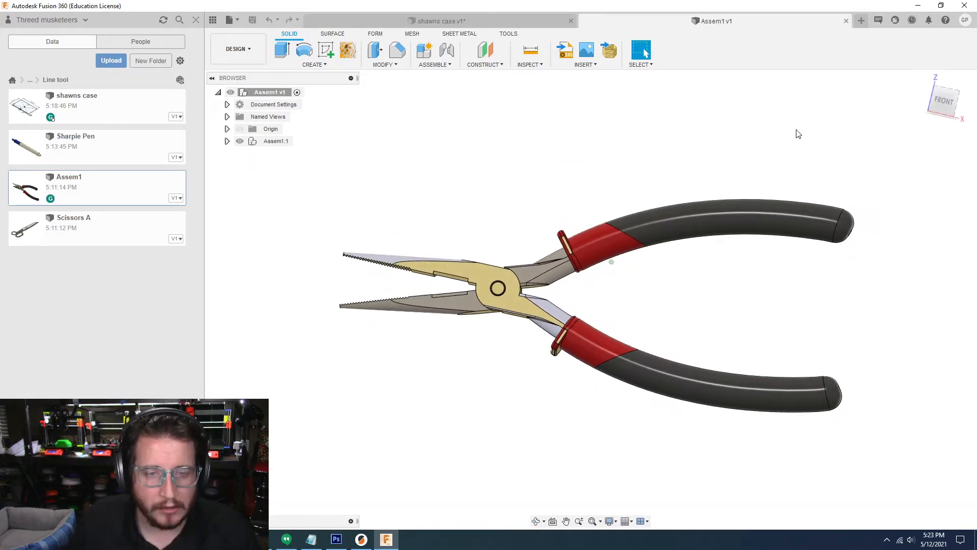
pyautogui.click(227, 142)
pyautogui.moveTo(375, 109); pyautogui.dragTo(922, 472)
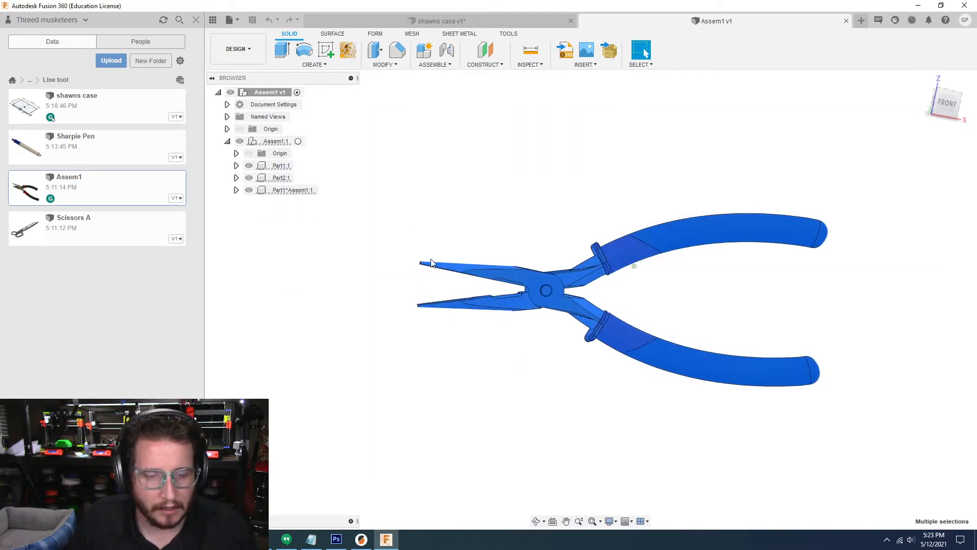
pyautogui.click(385, 64)
pyautogui.click(383, 144)
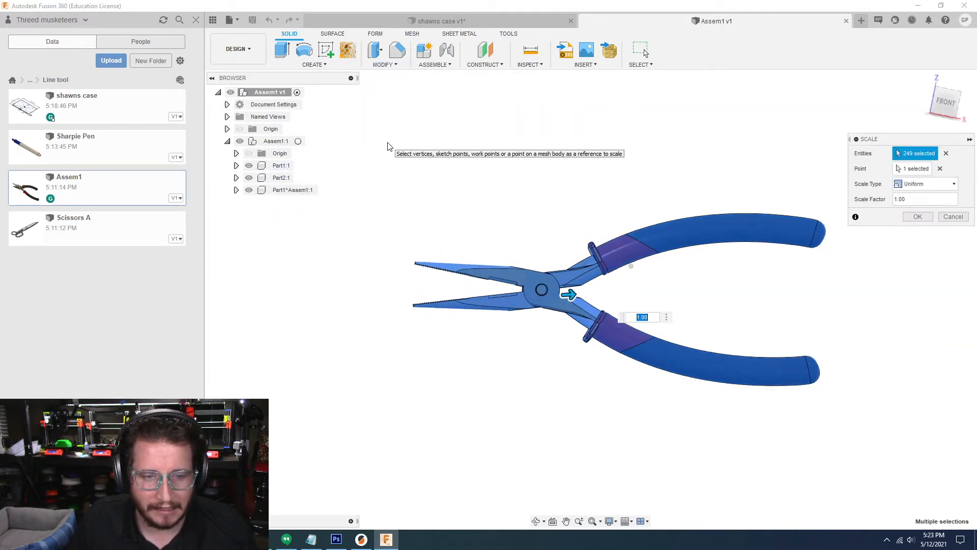
# - Return to the case design and measure the inserted pliers from the handle end to the jaw tip
pyautogui.click(435, 22)
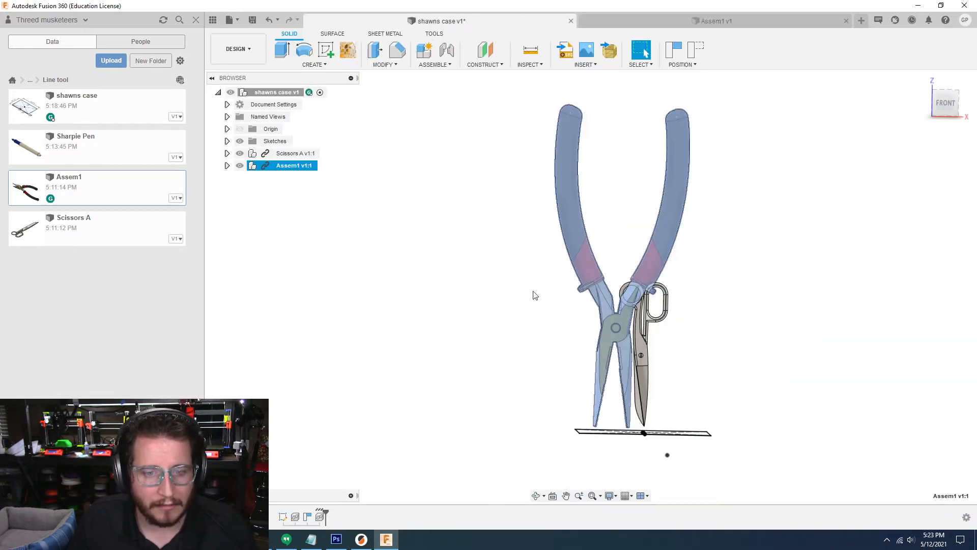
pyautogui.click(528, 60)
pyautogui.click(575, 120)
pyautogui.scroll(5, 599, 407)
pyautogui.keyDown('shift'); pyautogui.moveTo(598, 402); pyautogui.dragTo(627, 432, button='middle'); pyautogui.keyUp('shift')
pyautogui.keyDown('shift'); pyautogui.moveTo(627, 432); pyautogui.dragTo(642, 415); pyautogui.keyUp('shift')
pyautogui.click(671, 372)
pyautogui.scroll(-5, 671, 371)
pyautogui.keyDown('shift'); pyautogui.moveTo(662, 364); pyautogui.dragTo(617, 97, button='middle'); pyautogui.keyUp('shift')
# - Scale the entire Assem1 pliers model uniformly by 0.3 and update its linked copy in the case design to the latest version
pyautogui.click(660, 19)
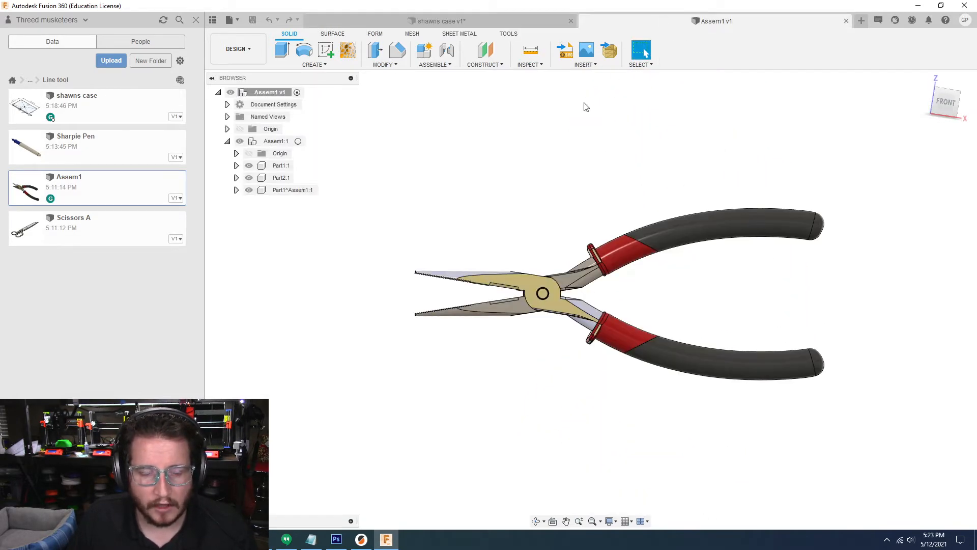
pyautogui.moveTo(364, 144); pyautogui.dragTo(892, 449)
pyautogui.click(385, 65)
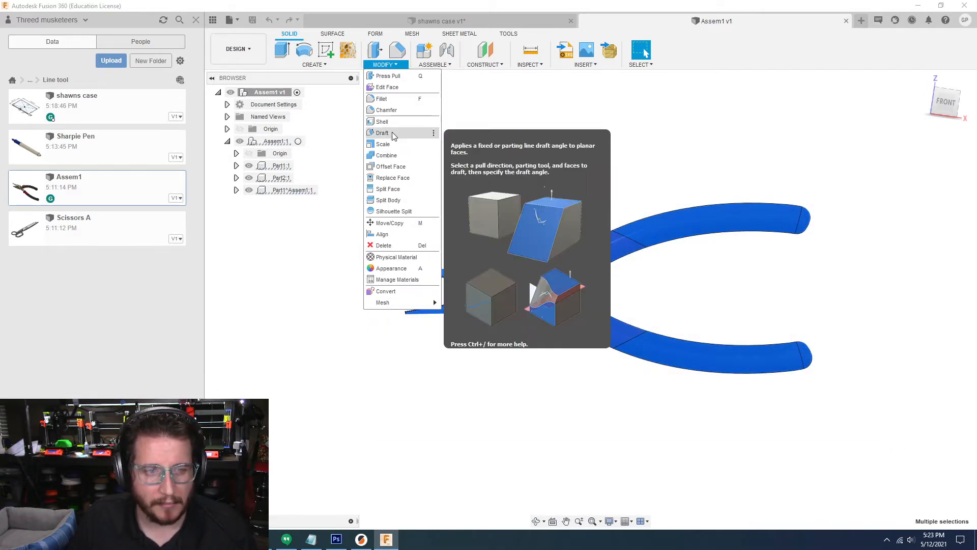
pyautogui.click(391, 144)
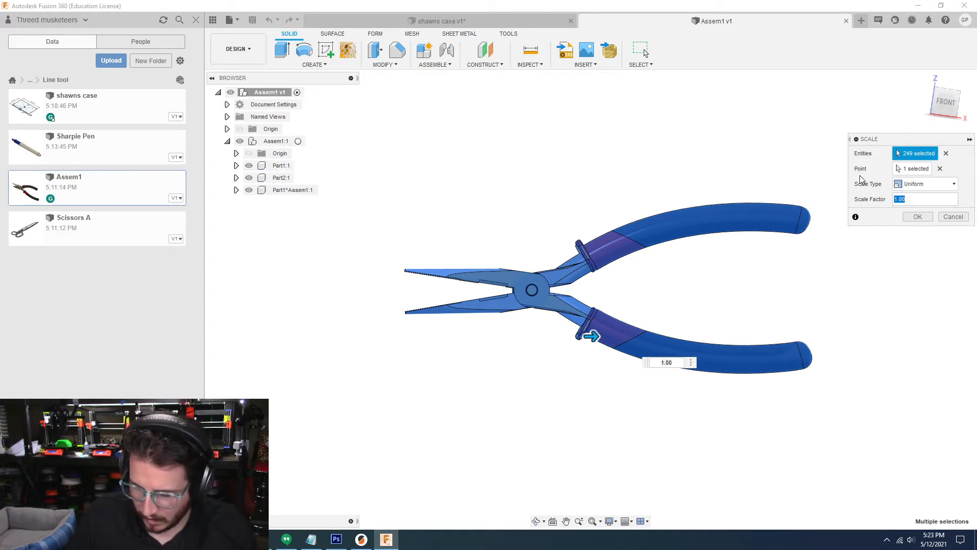
pyautogui.write('0.3')
pyautogui.press('Return')
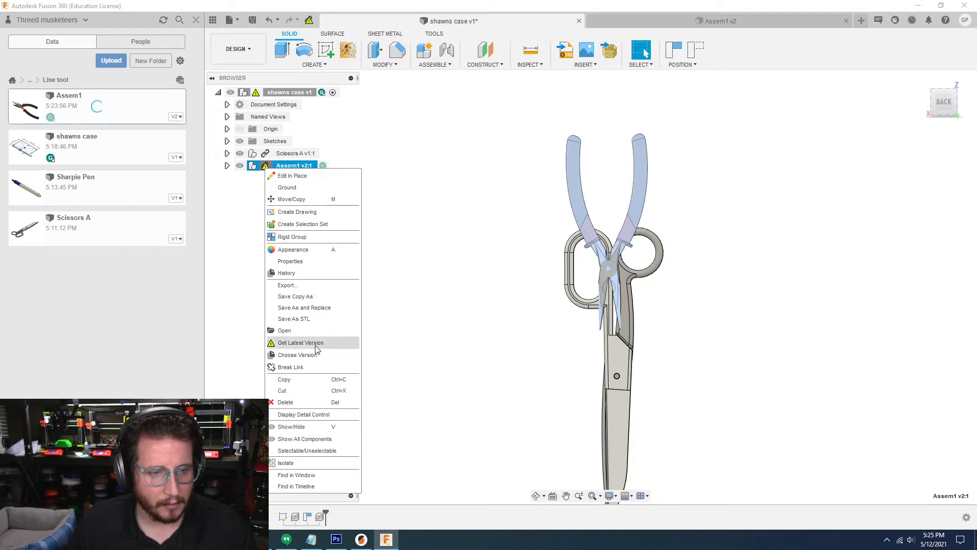
pyautogui.click(327, 335)
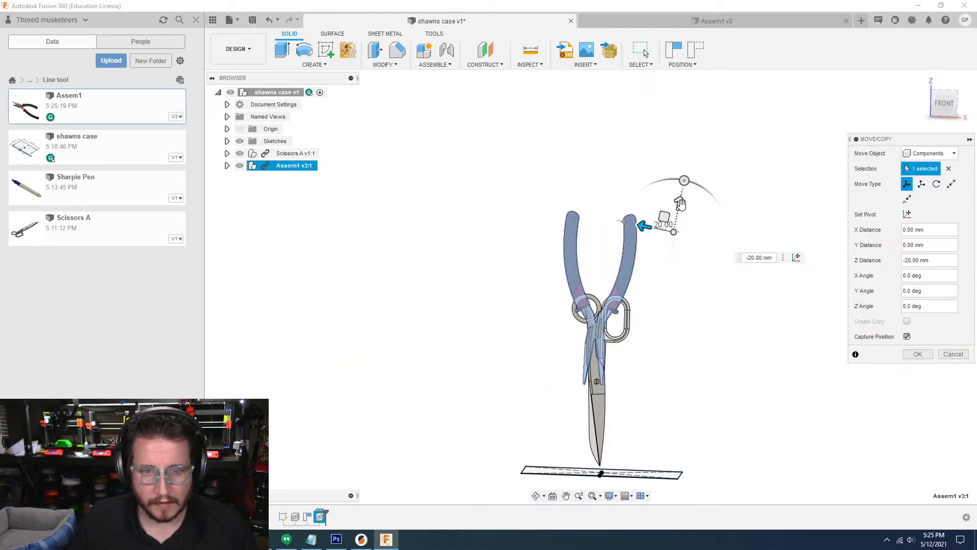
# - Position the pliers over the base rectangle behind the scissors, using moves of -70 mm in X and -20 mm in Z
pyautogui.moveTo(639, 219); pyautogui.dragTo(659, 270)
pyautogui.keyDown('shift'); pyautogui.moveTo(646, 478); pyautogui.dragTo(650, 261, button='middle'); pyautogui.keyUp('shift')
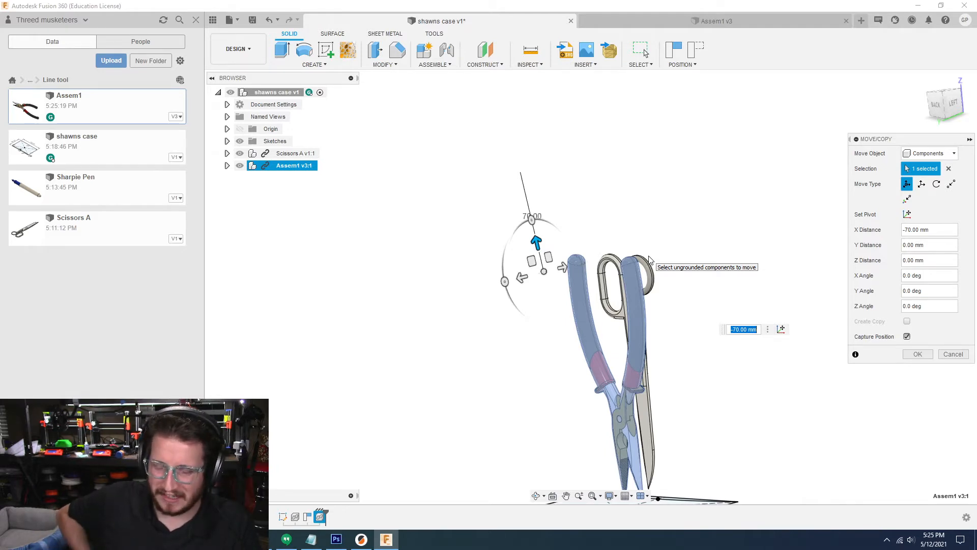
pyautogui.keyDown('shift'); pyautogui.moveTo(640, 251); pyautogui.dragTo(551, 347, button='middle'); pyautogui.keyUp('shift')
pyautogui.moveTo(551, 346); pyautogui.dragTo(527, 345)
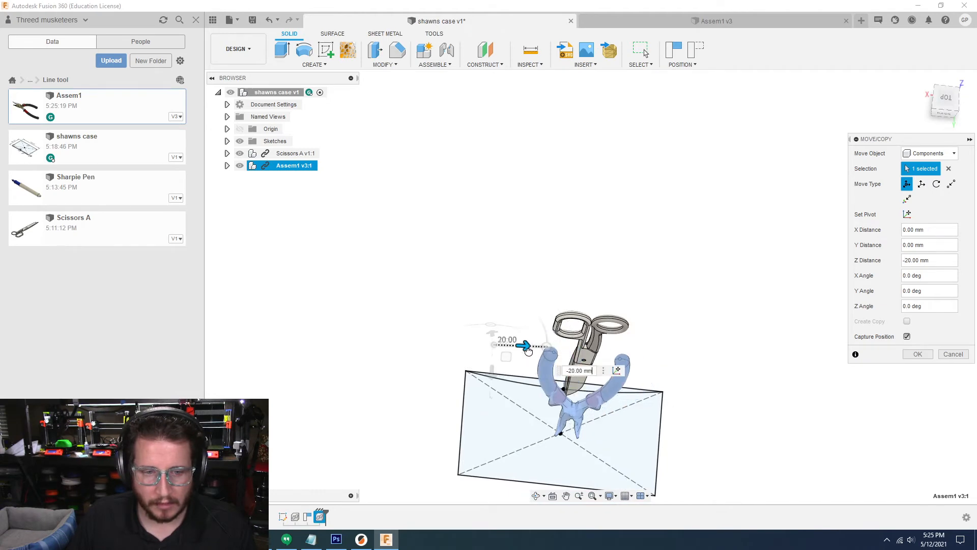
pyautogui.keyDown('shift'); pyautogui.moveTo(535, 355); pyautogui.dragTo(546, 351, button='middle'); pyautogui.keyUp('shift')
pyautogui.press('Return')
# - Check the sharpie thickness in the Notepad requirements and create a new component named Sharpie Model in the case design
pyautogui.click(312, 539)
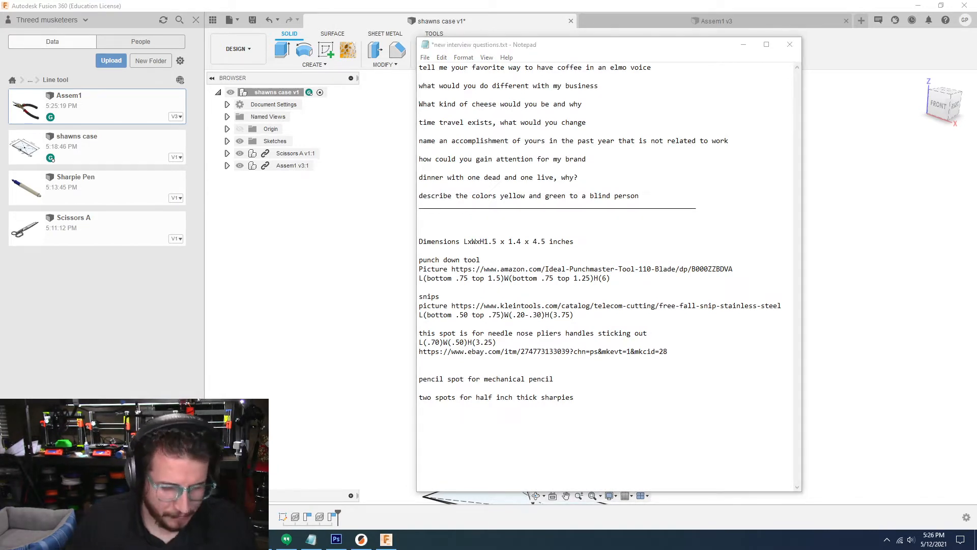
pyautogui.click(256, 267)
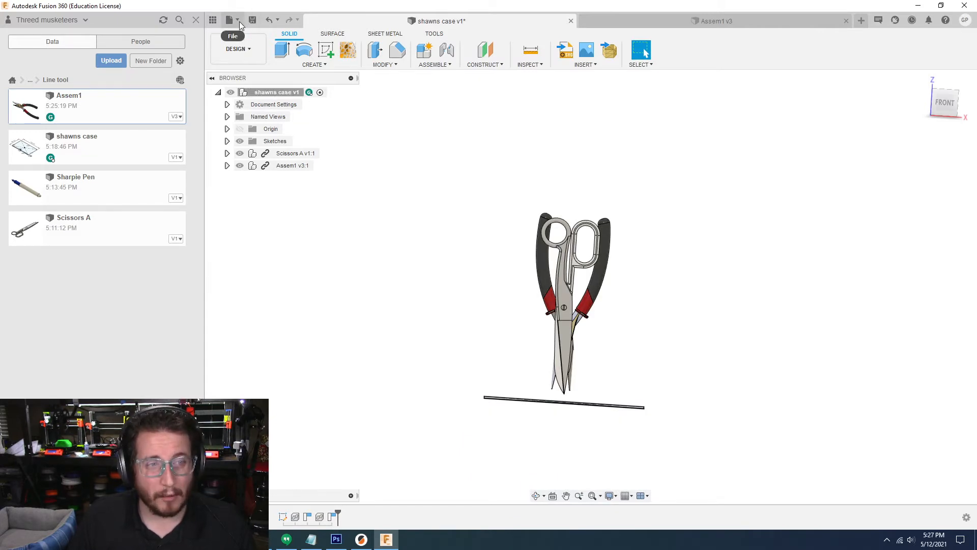
pyautogui.rightClick(294, 92)
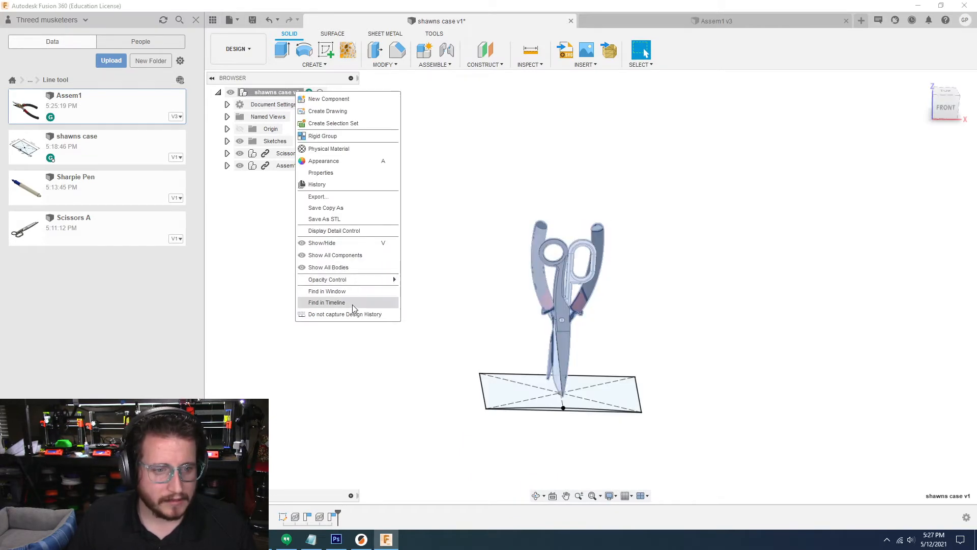
pyautogui.click(351, 100)
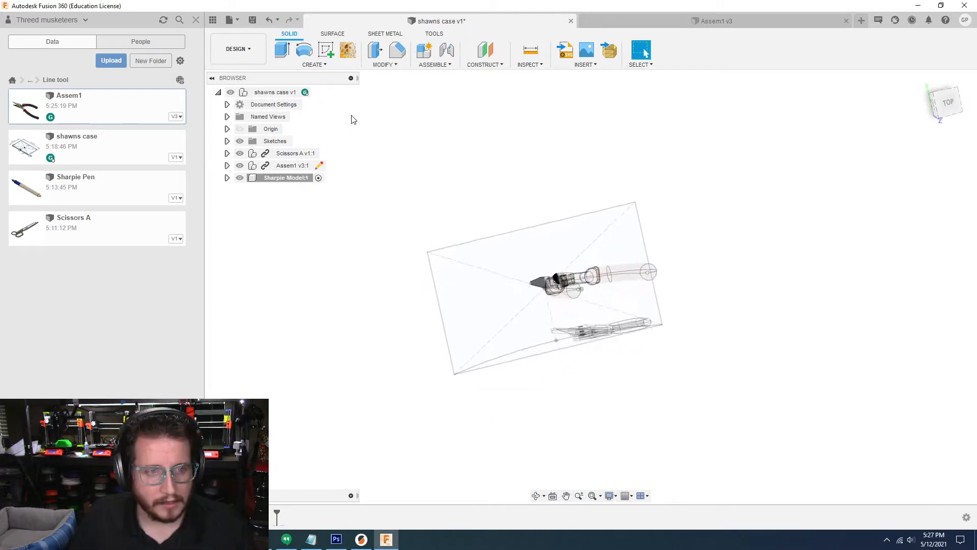
# - Sketch a circle 0.5 inch in diameter on the base plane, inside the rectangle beside the pliers
pyautogui.keyDown('shift'); pyautogui.moveTo(351, 118); pyautogui.dragTo(613, 286, button='middle'); pyautogui.keyUp('shift')
pyautogui.click(613, 286)
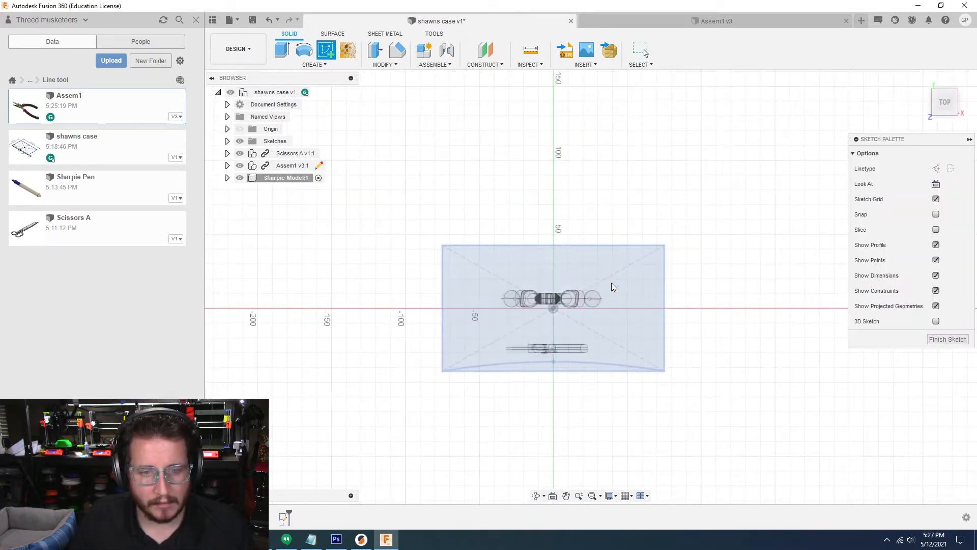
pyautogui.click(326, 52)
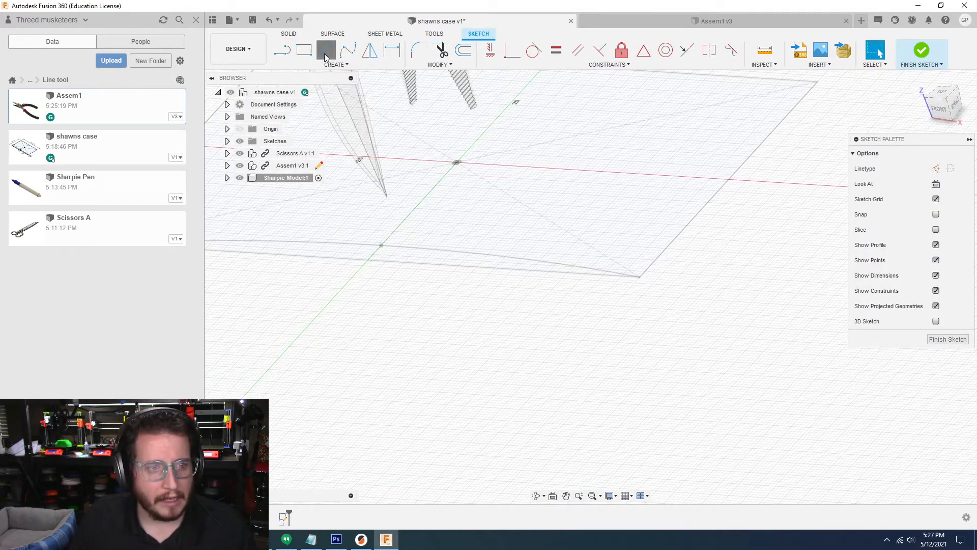
pyautogui.moveTo(451, 178)
pyautogui.keyDown('shift'); pyautogui.mouseDown(button='middle')
pyautogui.moveTo(543, 185)
pyautogui.moveTo(575, 159)
pyautogui.mouseUp(button='middle'); pyautogui.keyUp('shift')
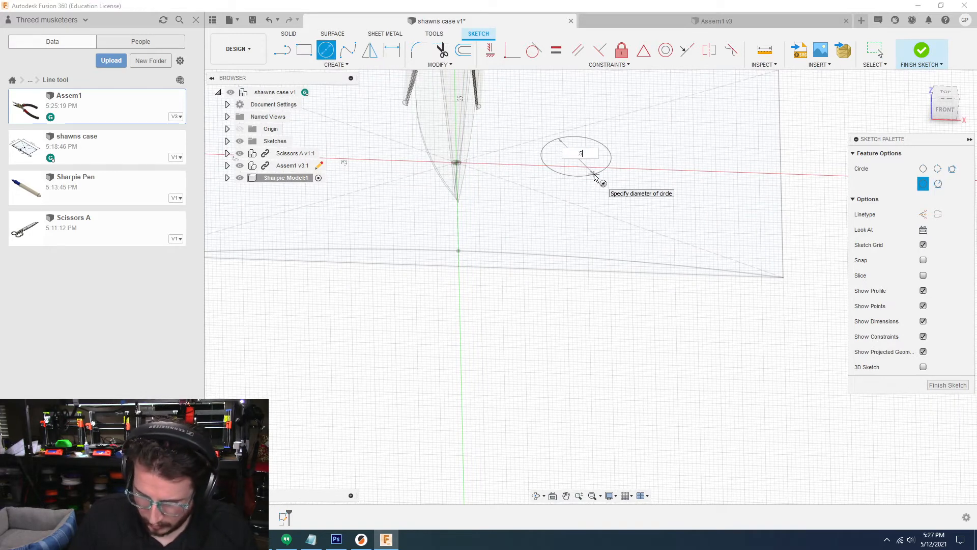
pyautogui.press('Return')
# - Extrude the circle upward 150 mm as a new body to represent the sharpie
pyautogui.press('e')
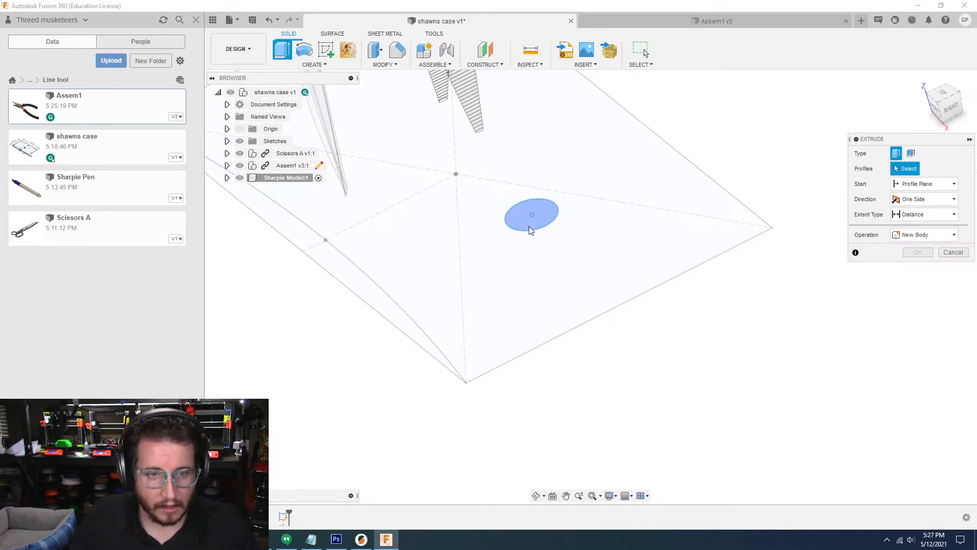
pyautogui.click(530, 229)
pyautogui.keyDown('shift'); pyautogui.moveTo(530, 229); pyautogui.dragTo(636, 314, button='middle'); pyautogui.keyUp('shift')
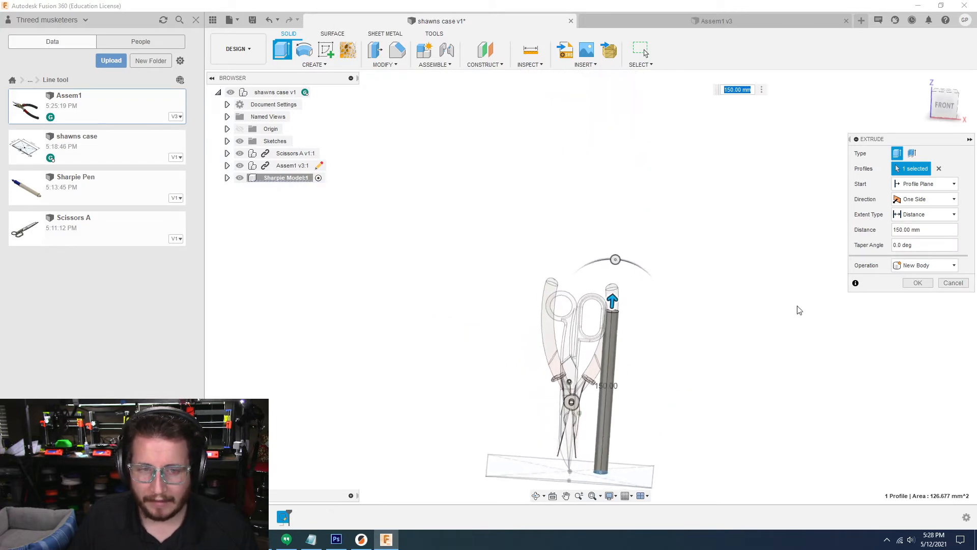
pyautogui.click(905, 286)
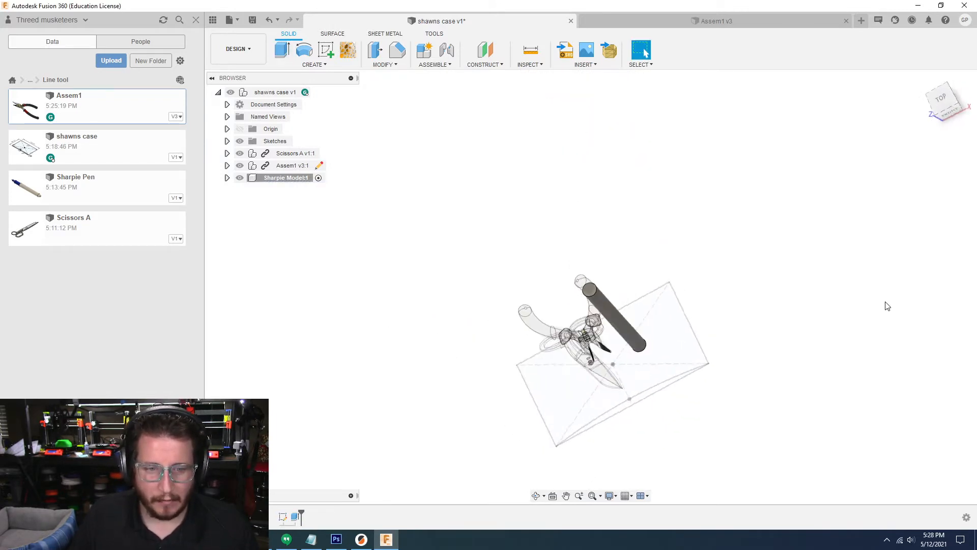
# - Duplicate the sharpie cylinder body and move the copy in front of the original
pyautogui.click(227, 177)
pyautogui.click(237, 203)
pyautogui.click(283, 218)
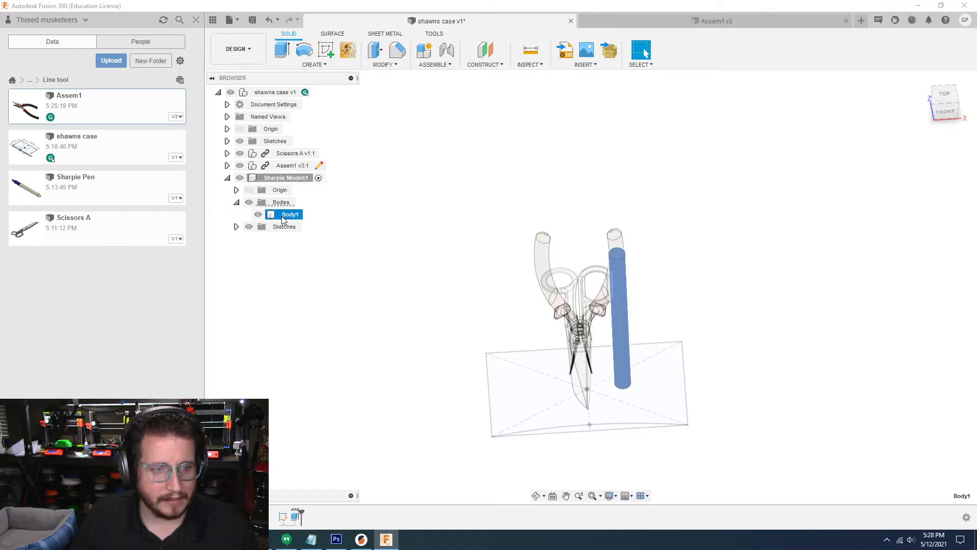
pyautogui.hotkey('ctrl', 'c')
pyautogui.hotkey('ctrl', 'v')
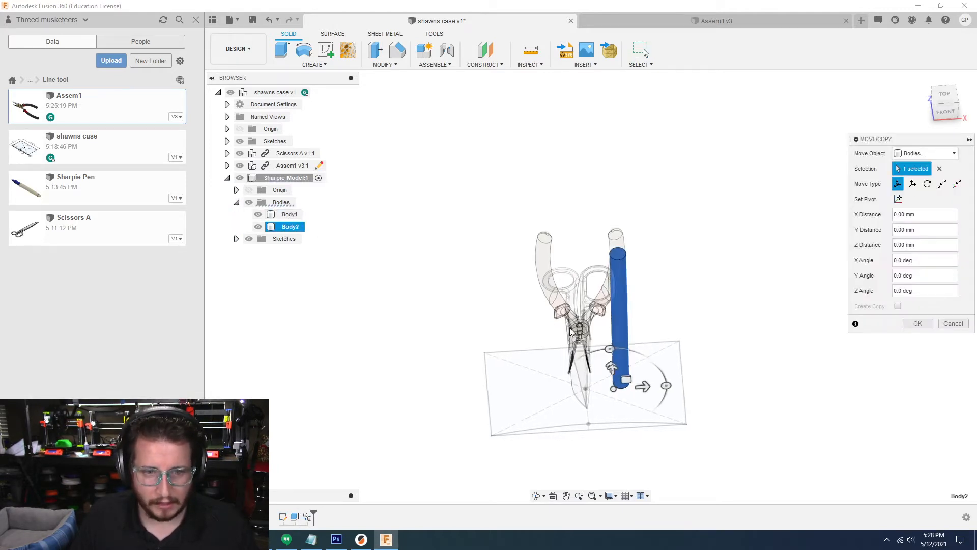
pyautogui.keyDown('shift'); pyautogui.moveTo(556, 332); pyautogui.dragTo(558, 338, button='middle'); pyautogui.keyUp('shift')
pyautogui.moveTo(608, 349); pyautogui.dragTo(606, 376)
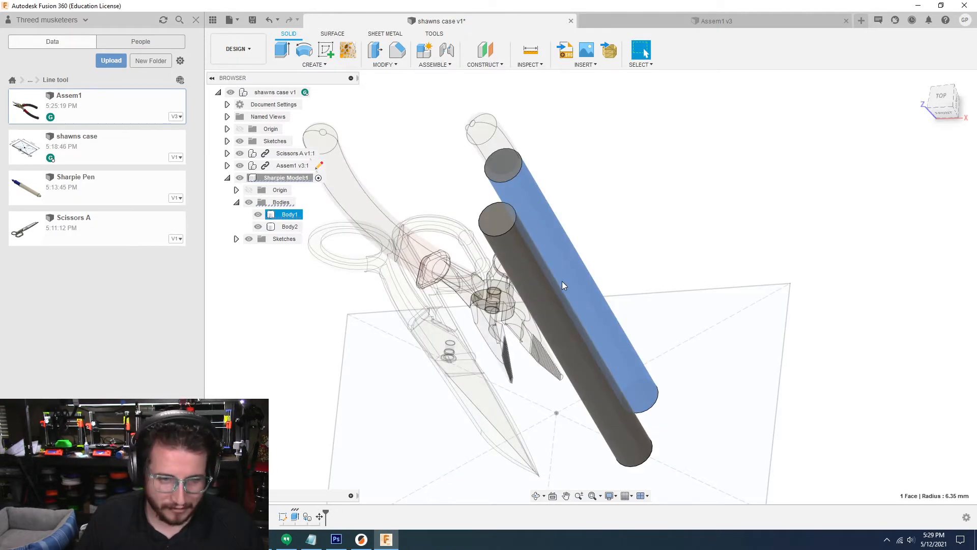
pyautogui.click(554, 299)
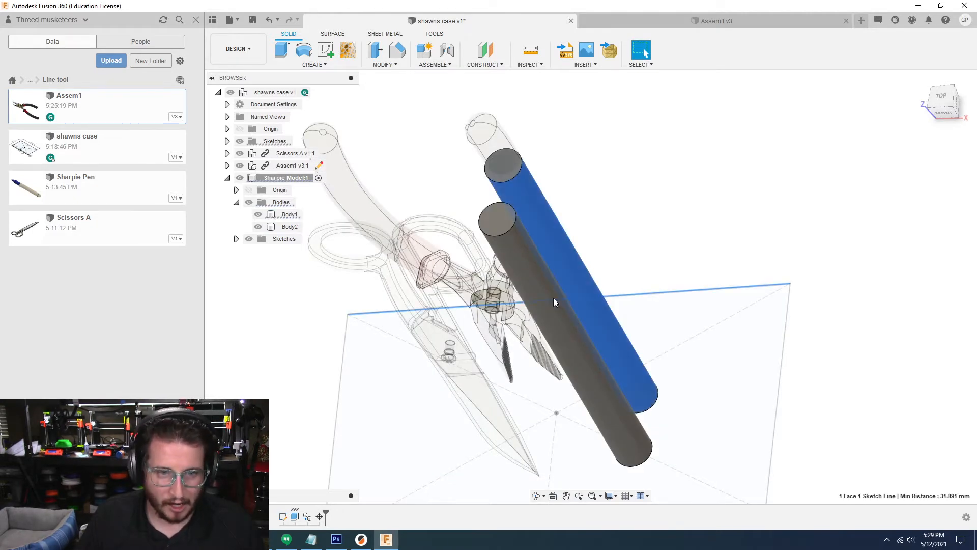
pyautogui.click(173, 284)
pyautogui.click(209, 293)
pyautogui.keyDown('shift'); pyautogui.moveTo(210, 293); pyautogui.dragTo(281, 312, button='middle'); pyautogui.keyUp('shift')
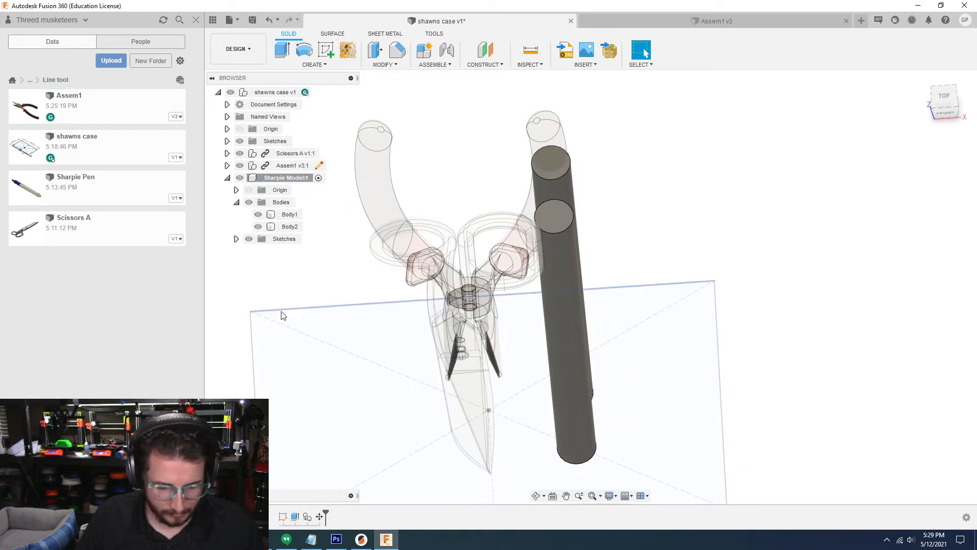
# - Move both sharpie cylinder bodies 30 mm along X, away from the pliers
pyautogui.press('m')
pyautogui.scroll(-3, 561, 232)
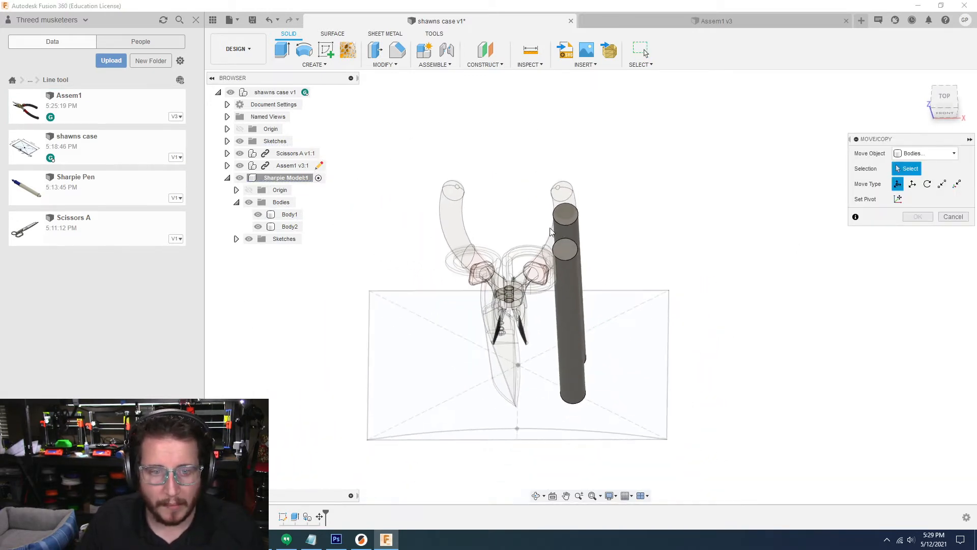
pyautogui.click(569, 230)
pyautogui.click(569, 230)
pyautogui.click(565, 253)
pyautogui.click(598, 217)
pyautogui.moveTo(598, 218); pyautogui.dragTo(660, 222)
pyautogui.keyDown('shift'); pyautogui.moveTo(660, 222); pyautogui.dragTo(517, 407, button='middle'); pyautogui.keyUp('shift')
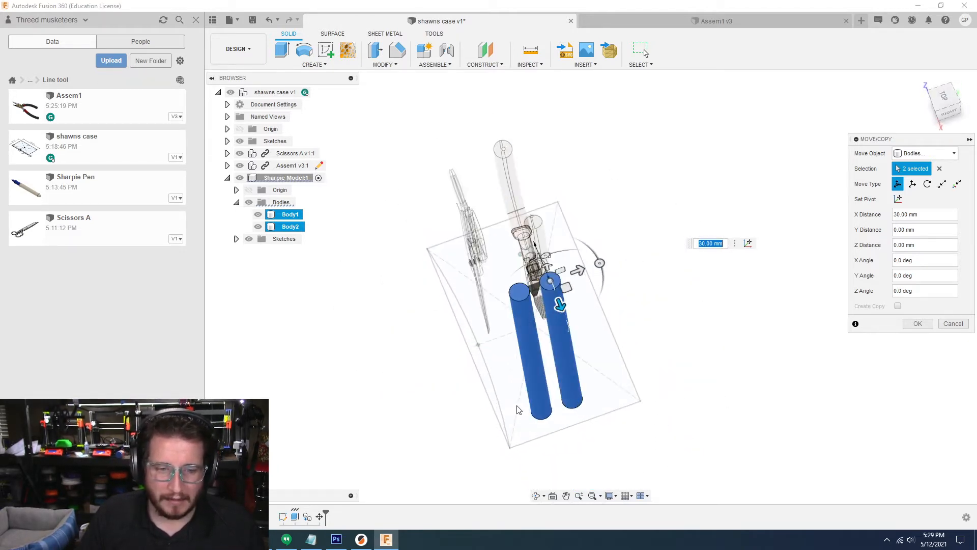
pyautogui.keyDown('shift'); pyautogui.moveTo(616, 396); pyautogui.dragTo(618, 377, button='middle'); pyautogui.keyUp('shift')
pyautogui.press('Return')
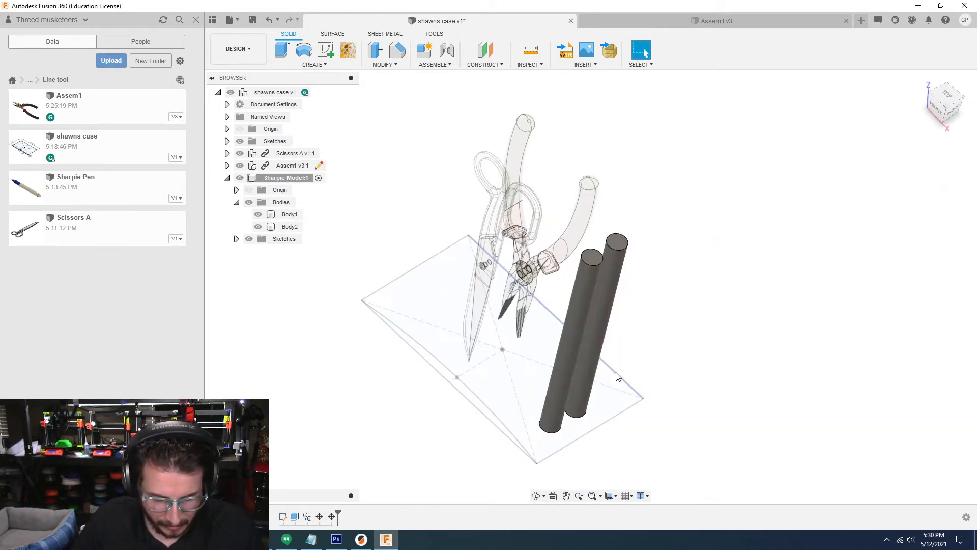
# - Duplicate the front sharpie cylinder and move the copy 40 mm along Y, in line behind the other two
pyautogui.click(295, 226)
pyautogui.hotkey('ctrl', 'v')
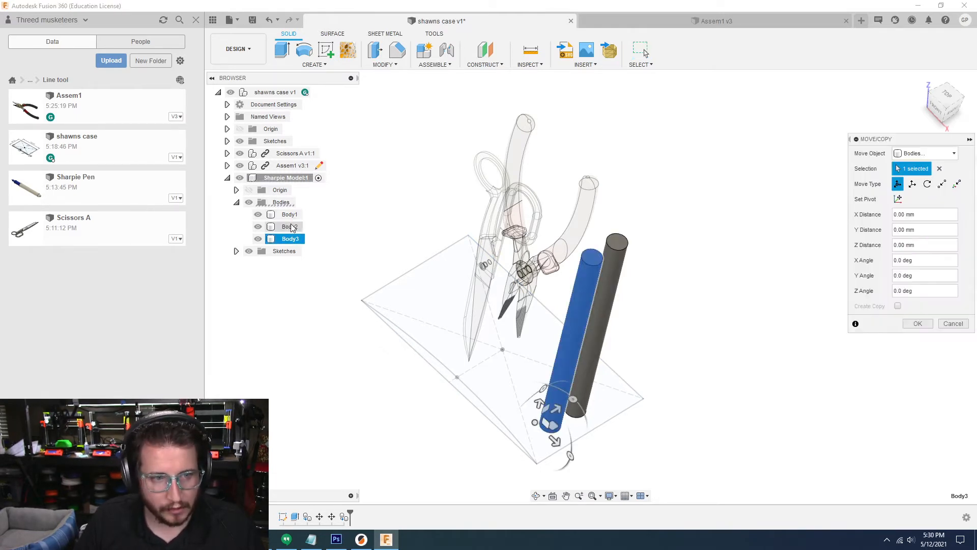
pyautogui.keyDown('shift'); pyautogui.moveTo(601, 300); pyautogui.dragTo(610, 358, button='middle'); pyautogui.keyUp('shift')
pyautogui.moveTo(579, 351); pyautogui.dragTo(571, 345)
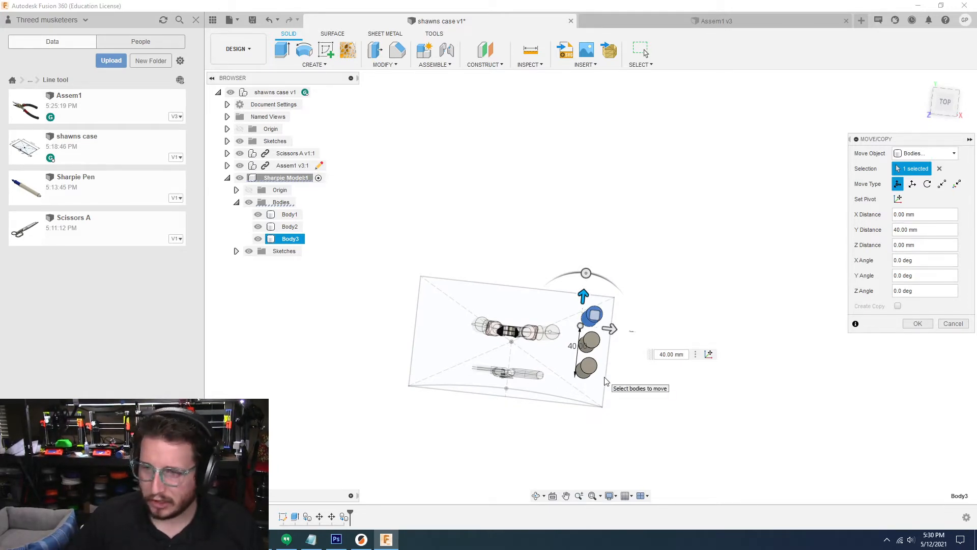
pyautogui.click(919, 324)
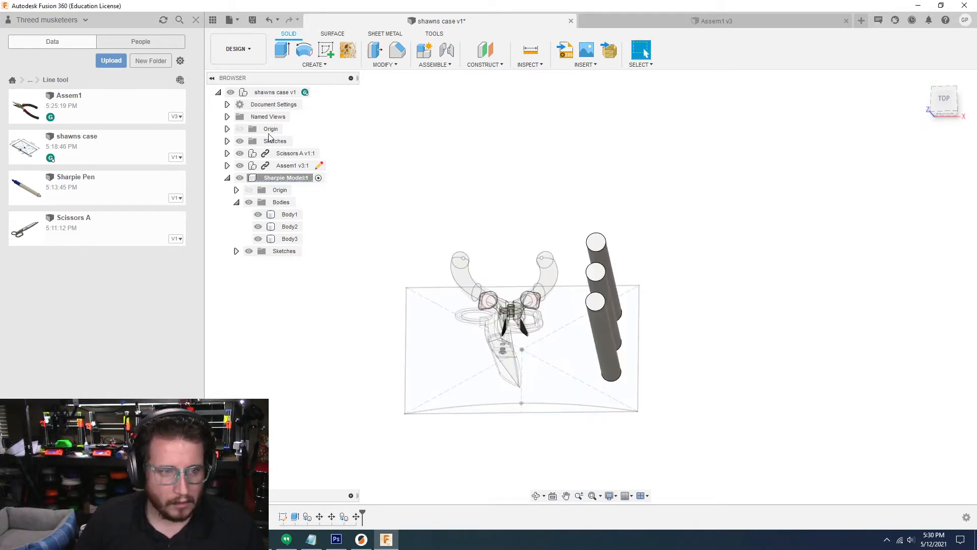
# - Activate the top-level shawns case design and check the punch down tool dimensions in the Notepad requirements
pyautogui.click(319, 94)
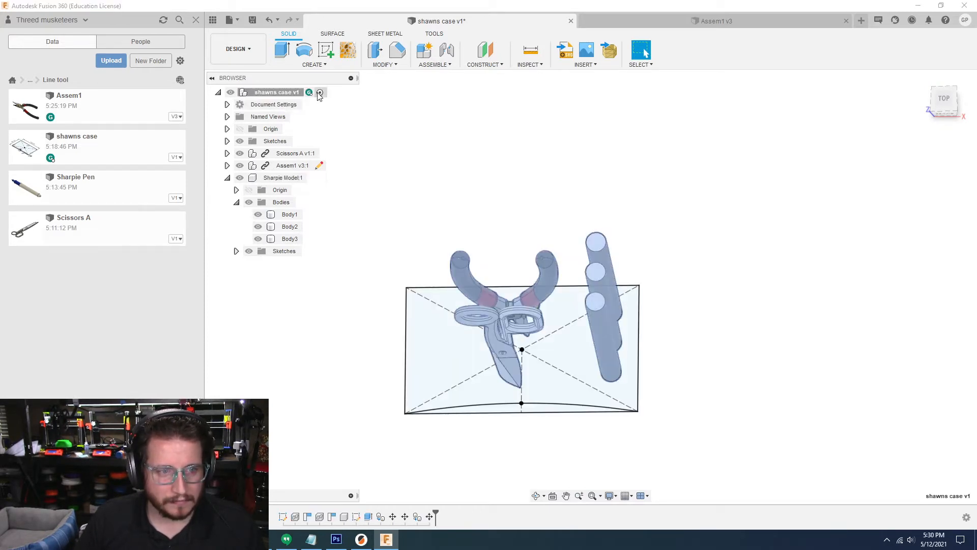
pyautogui.click(346, 350)
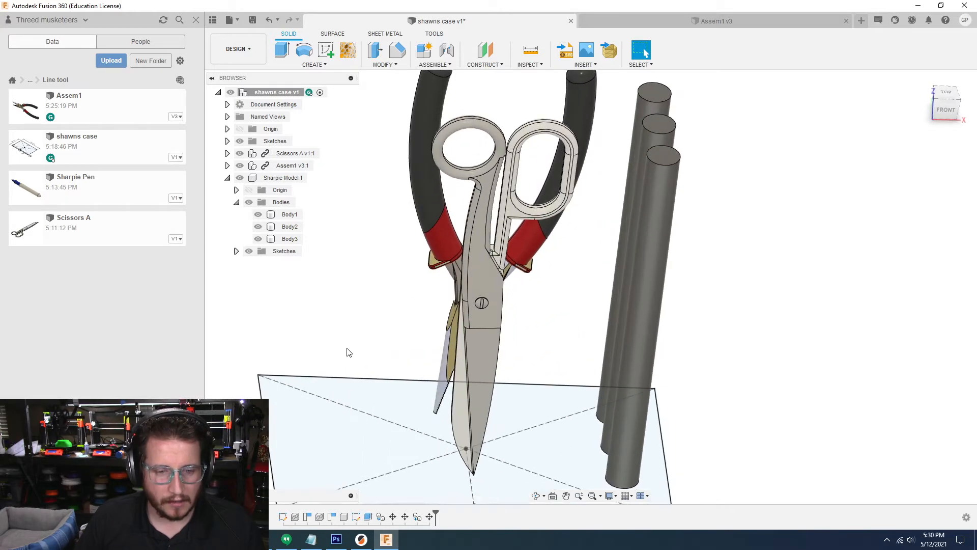
pyautogui.doubleClick(283, 517)
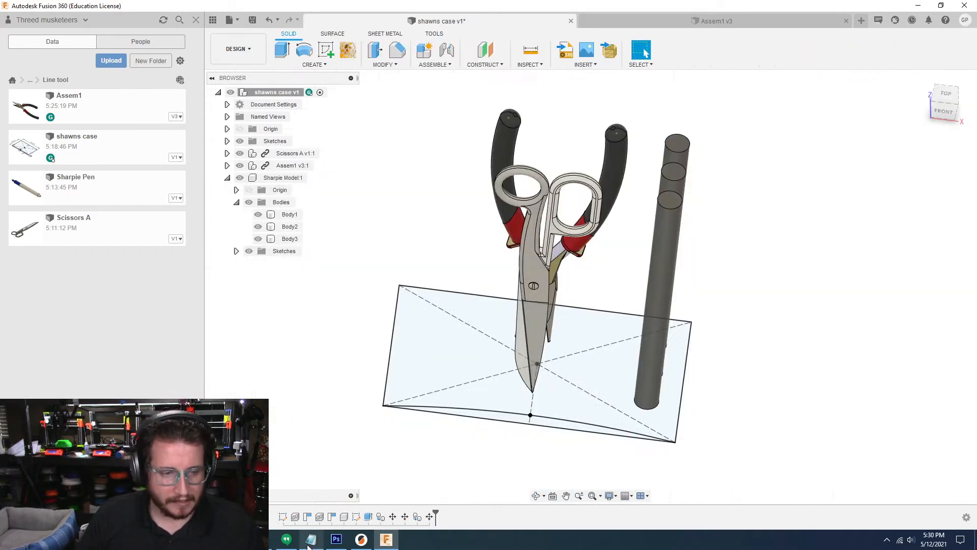
pyautogui.click(311, 542)
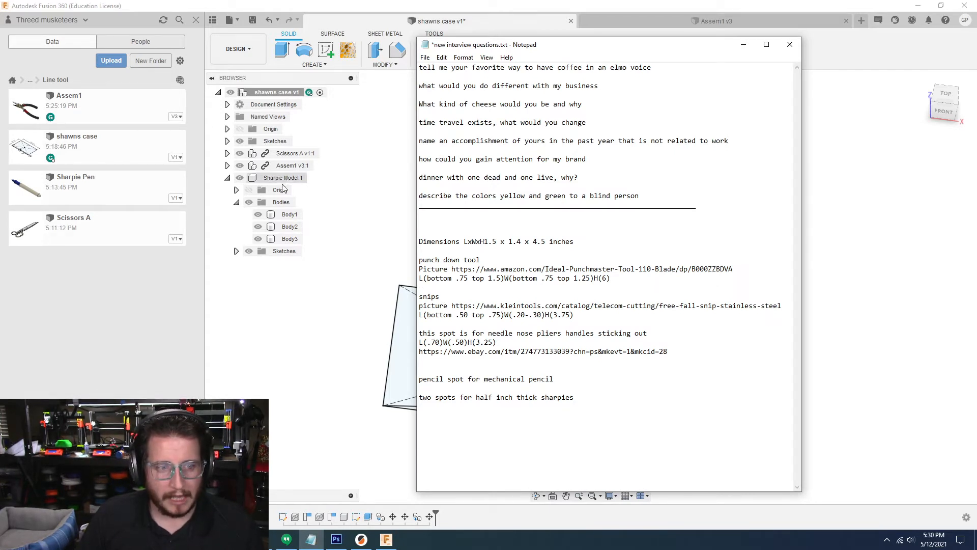
pyautogui.click(227, 178)
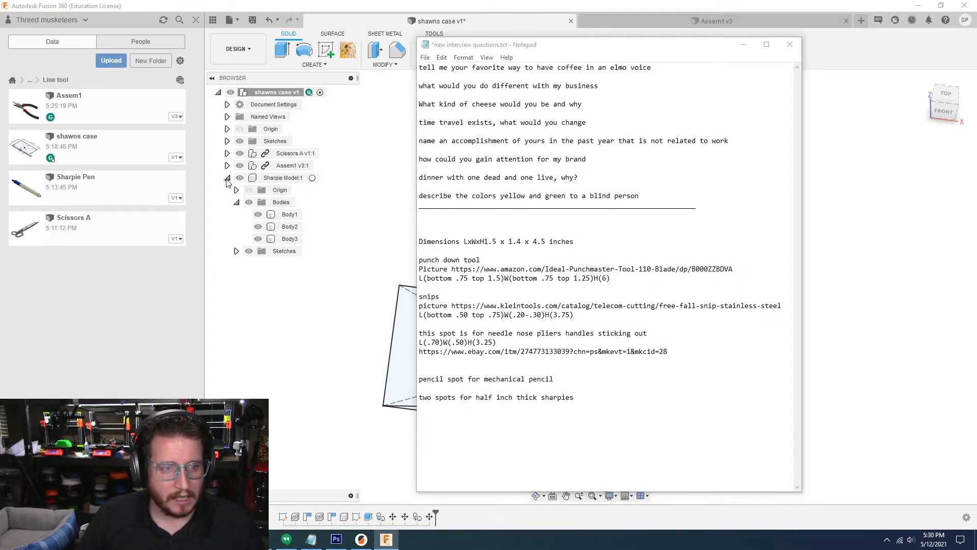
# - Create a new internal component named Punchdown tool under the shawns case design
pyautogui.rightClick(287, 93)
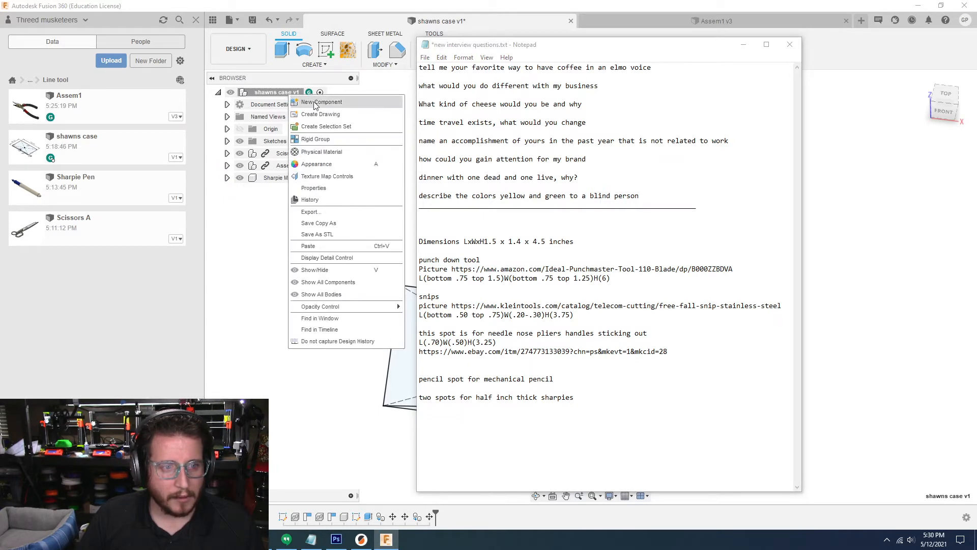
pyautogui.click(317, 103)
pyautogui.moveTo(863, 200); pyautogui.dragTo(851, 201)
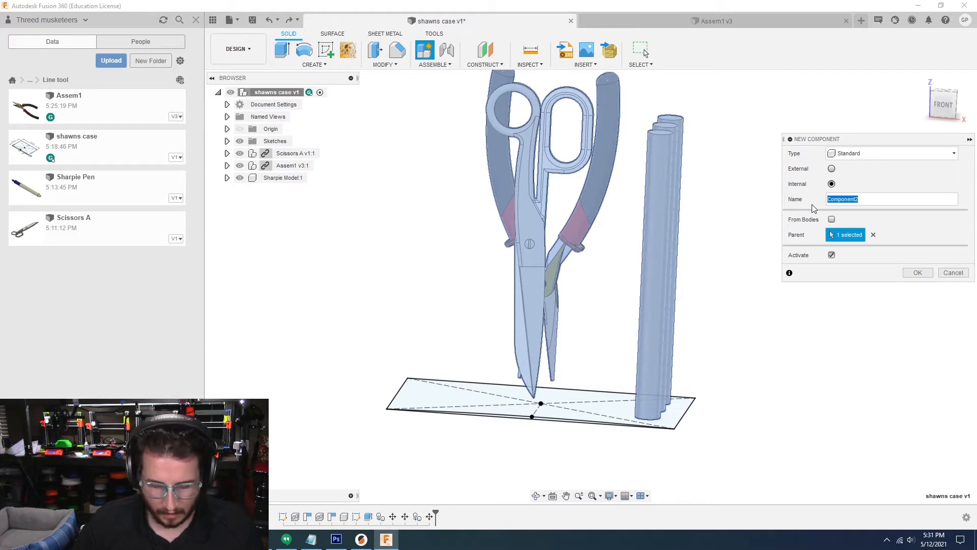
pyautogui.write('Punchdown tool')
pyautogui.press('Return')
pyautogui.moveTo(944, 105)
pyautogui.mouseDown()
pyautogui.moveTo(951, 96)
pyautogui.moveTo(945, 105)
pyautogui.mouseUp()
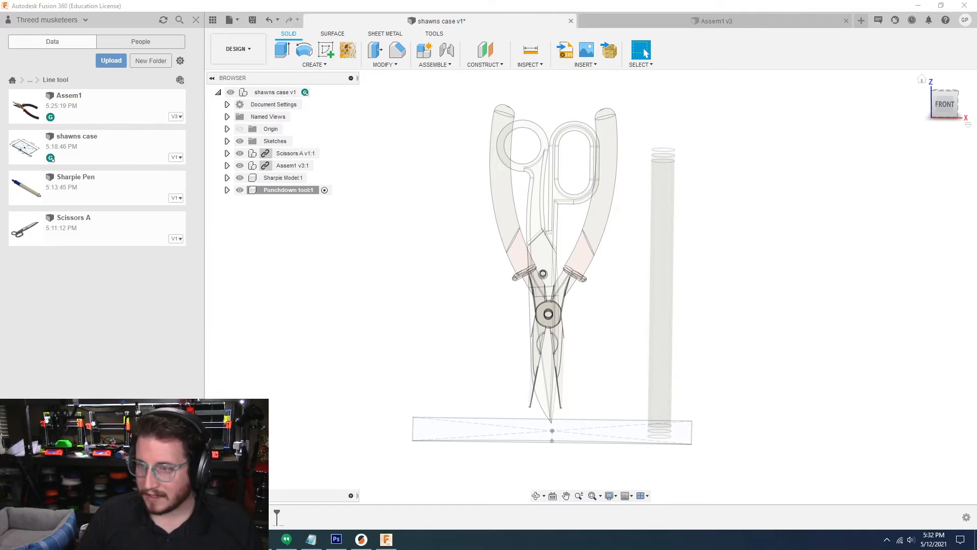
# - Upload the punch down tool picture 81CU+UIC4LL._AC_SL1500_.jpg to the Line tool project folder
pyautogui.click(111, 63)
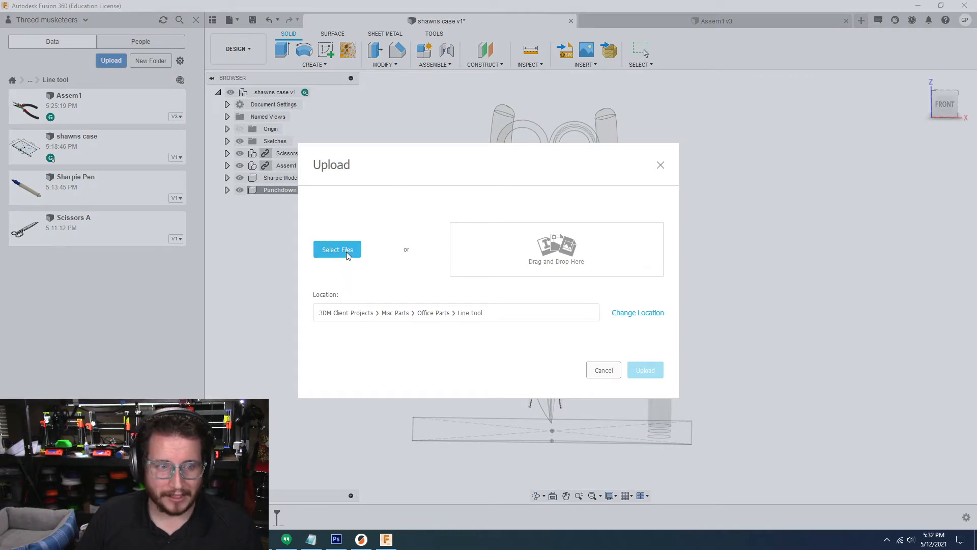
pyautogui.click(346, 251)
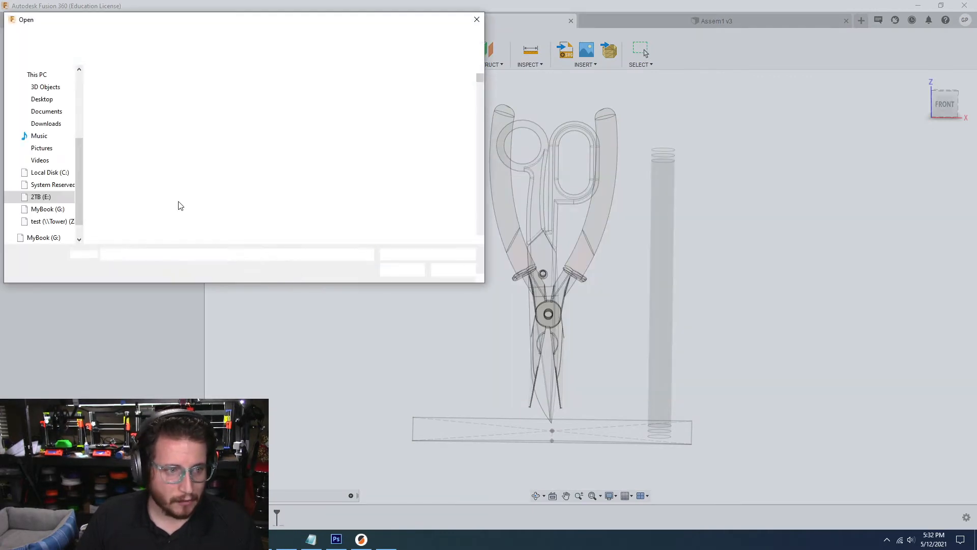
pyautogui.doubleClick(133, 86)
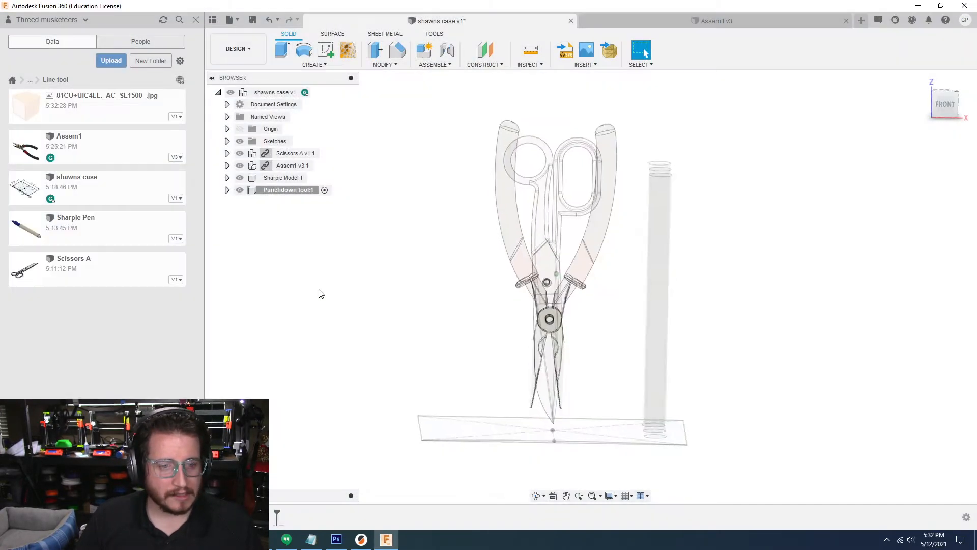
# - Start a sketch on the front XZ plane and insert the uploaded punch down tool picture there as a canvas
pyautogui.click(956, 106)
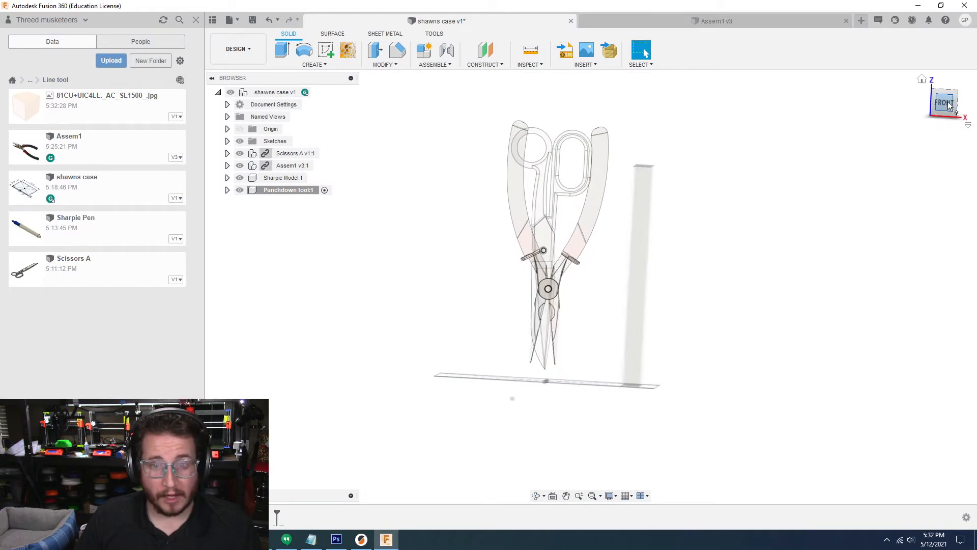
pyautogui.click(327, 50)
pyautogui.click(591, 347)
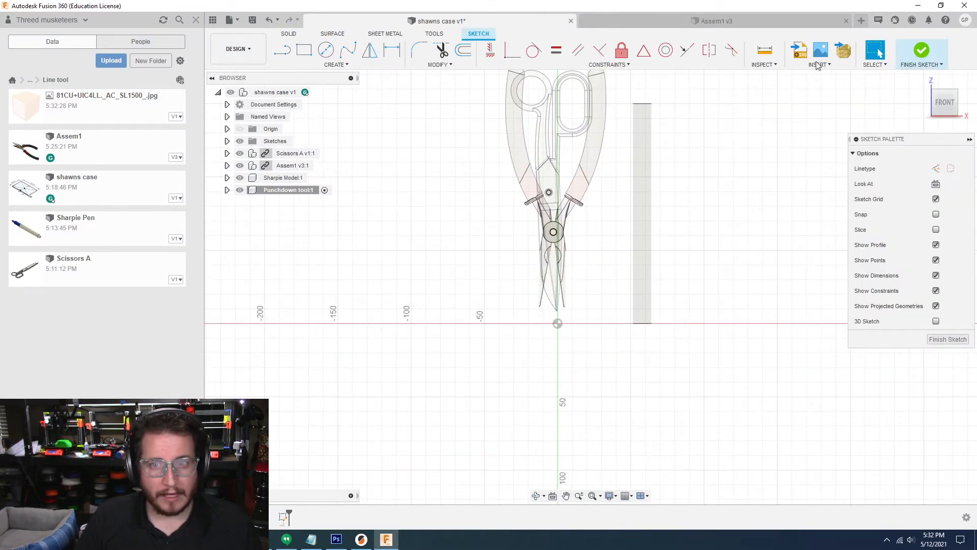
pyautogui.click(828, 53)
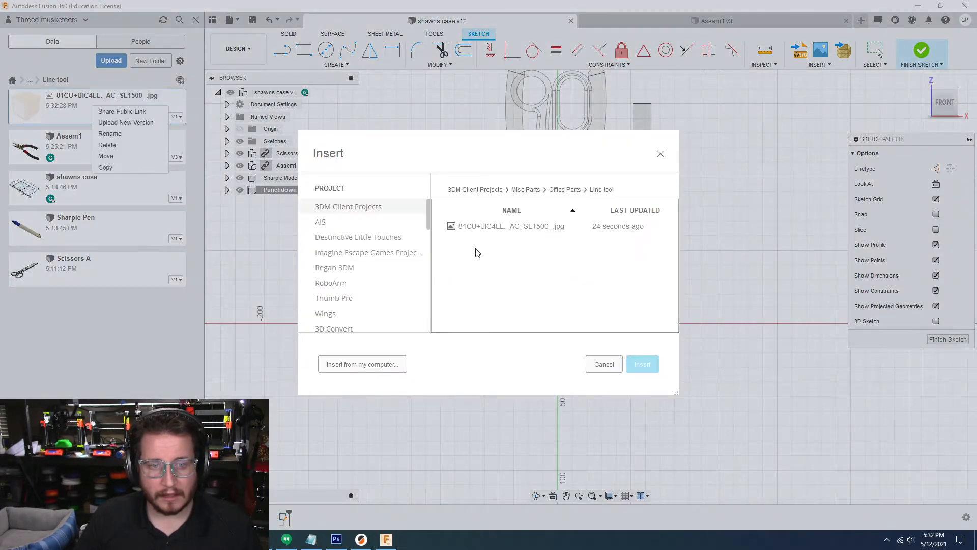
pyautogui.doubleClick(479, 227)
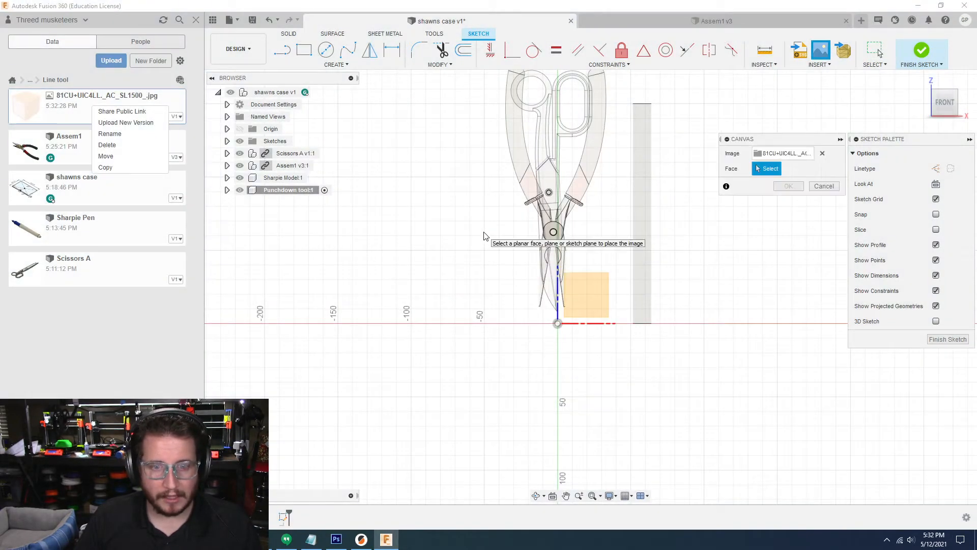
pyautogui.click(484, 236)
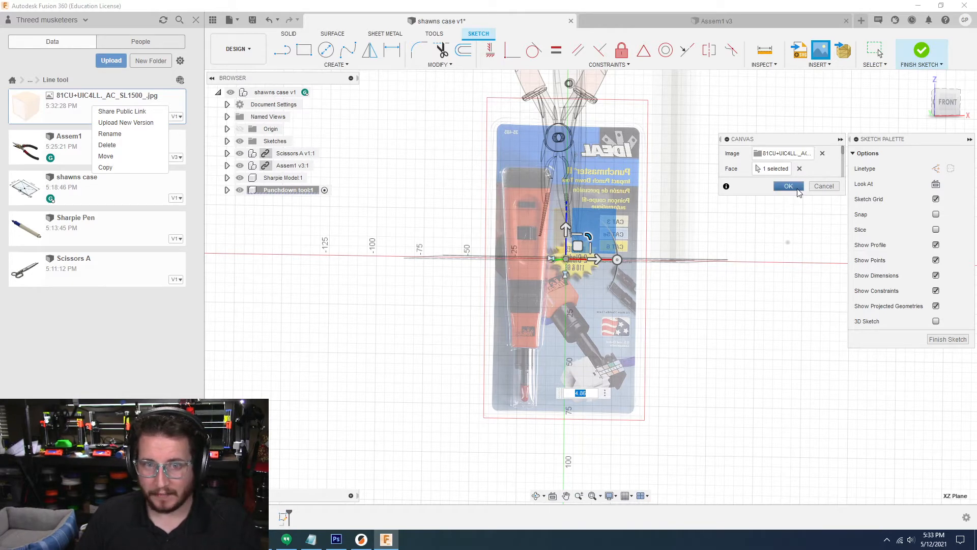
pyautogui.click(789, 186)
pyautogui.scroll(5, 613, 296)
pyautogui.scroll(-5, 613, 297)
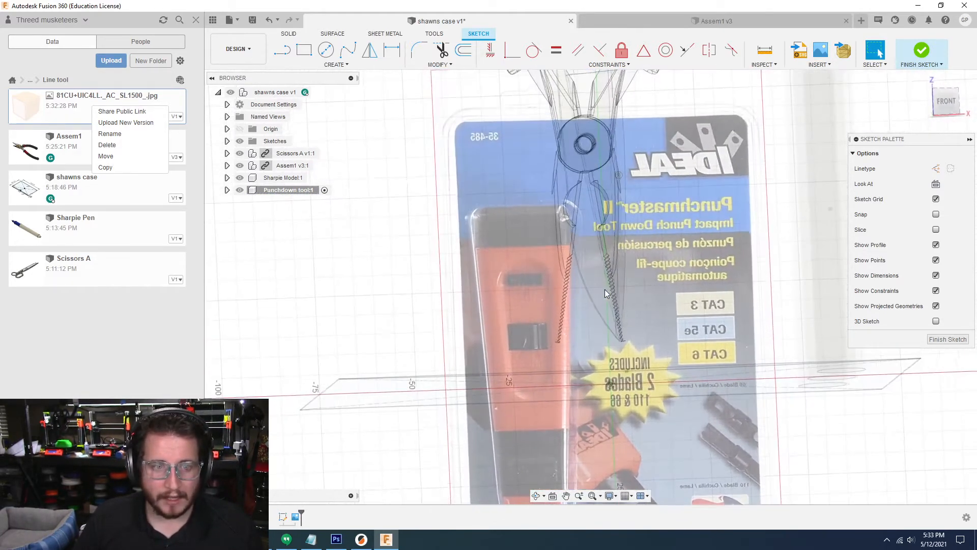
# - Calibrate the canvas by setting the width across the top of the tool's handle to 1.25 in, per the Notepad requirements
pyautogui.rightClick(485, 204)
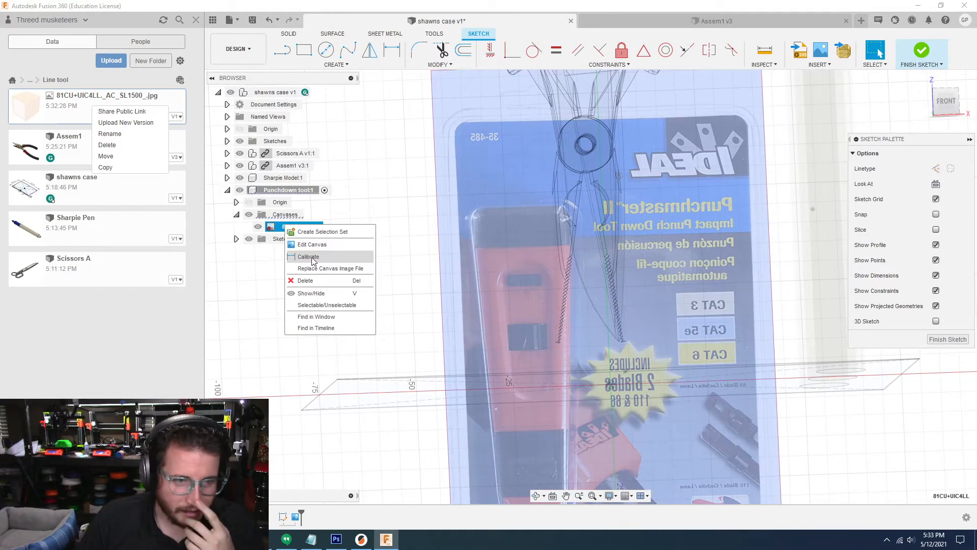
pyautogui.click(311, 256)
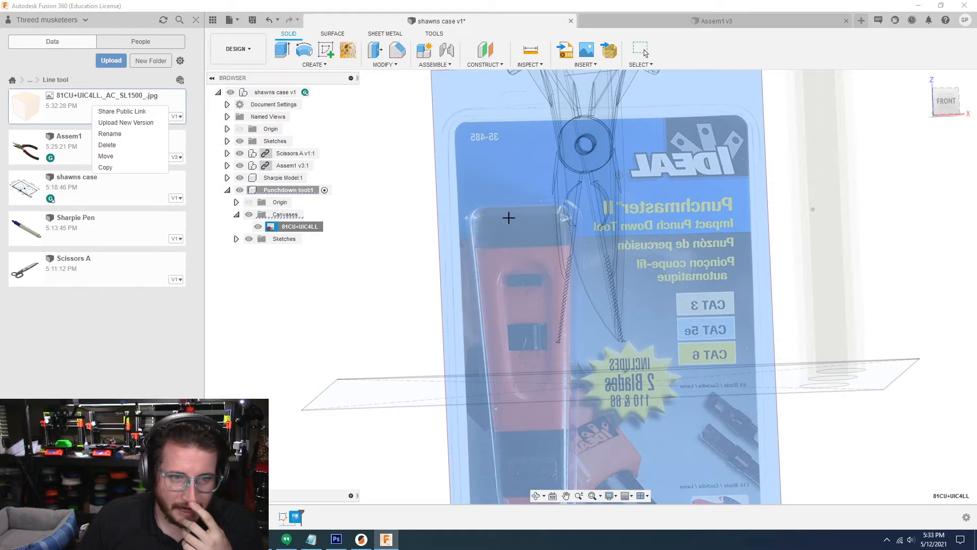
pyautogui.click(475, 214)
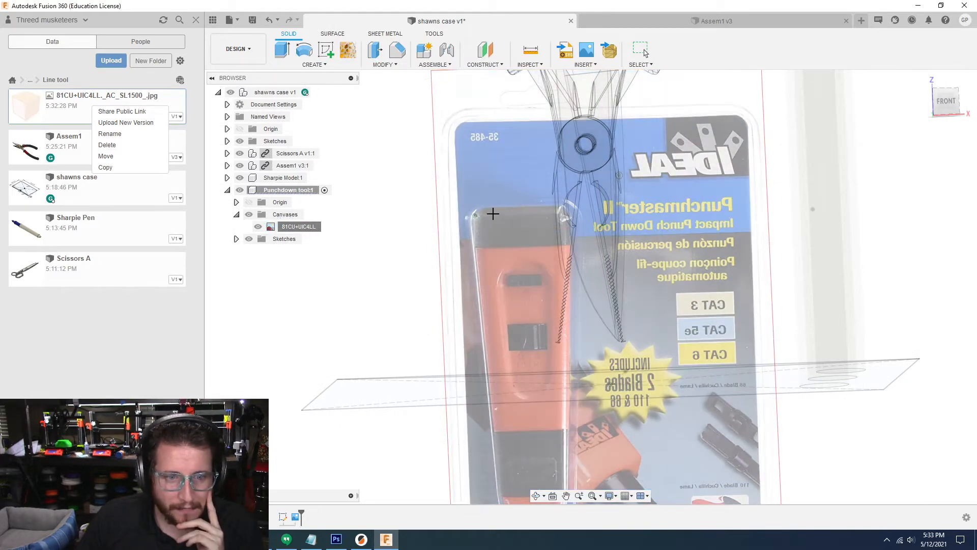
pyautogui.click(569, 215)
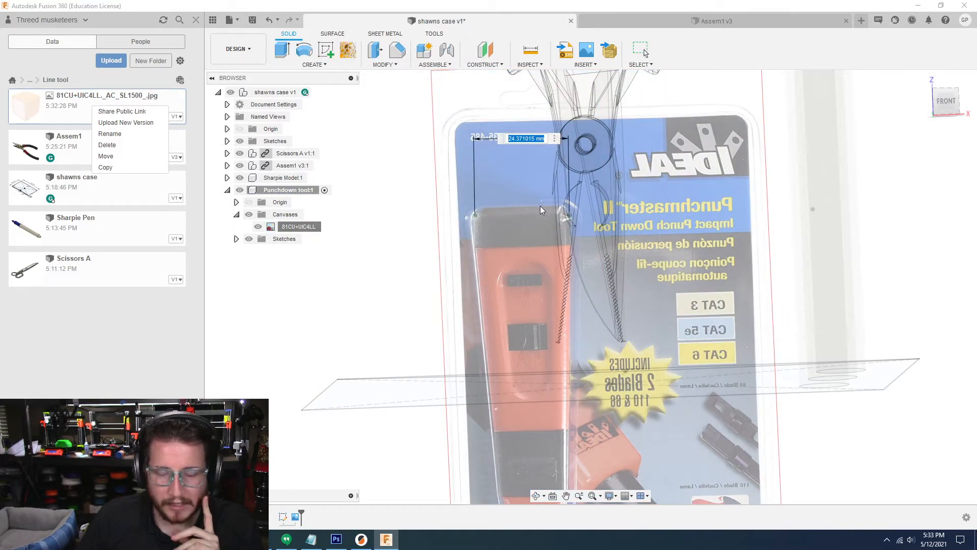
pyautogui.hotkey('alt', 'Tab')
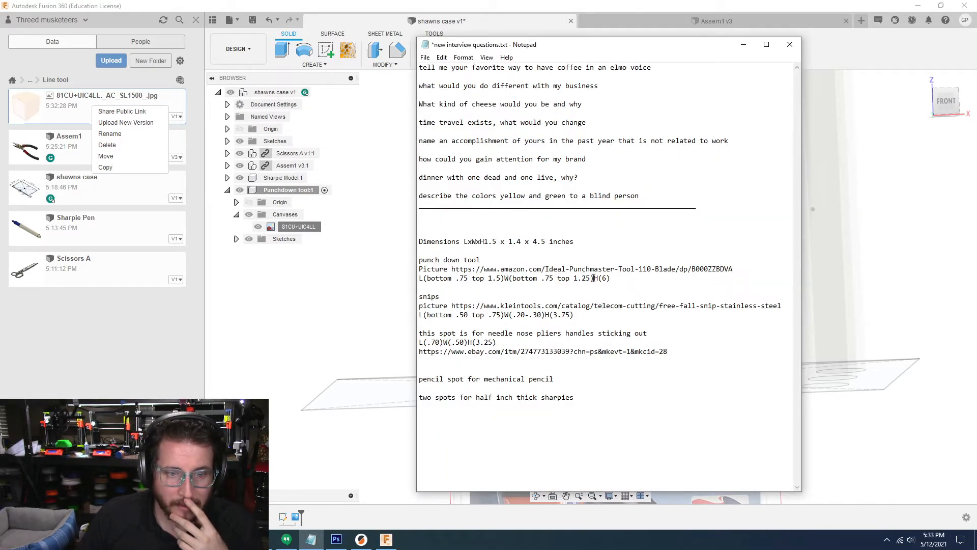
pyautogui.click(744, 45)
pyautogui.write('1.25')
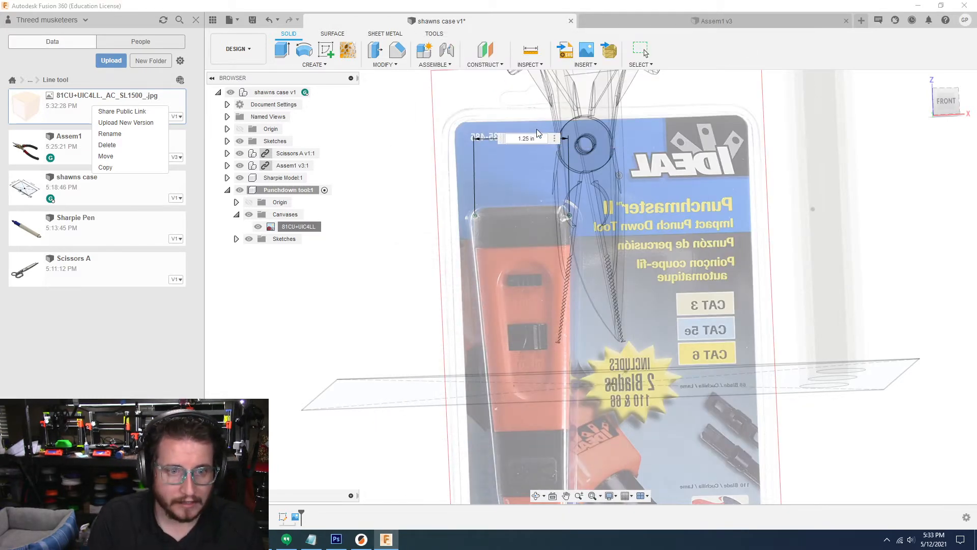
pyautogui.press('Return')
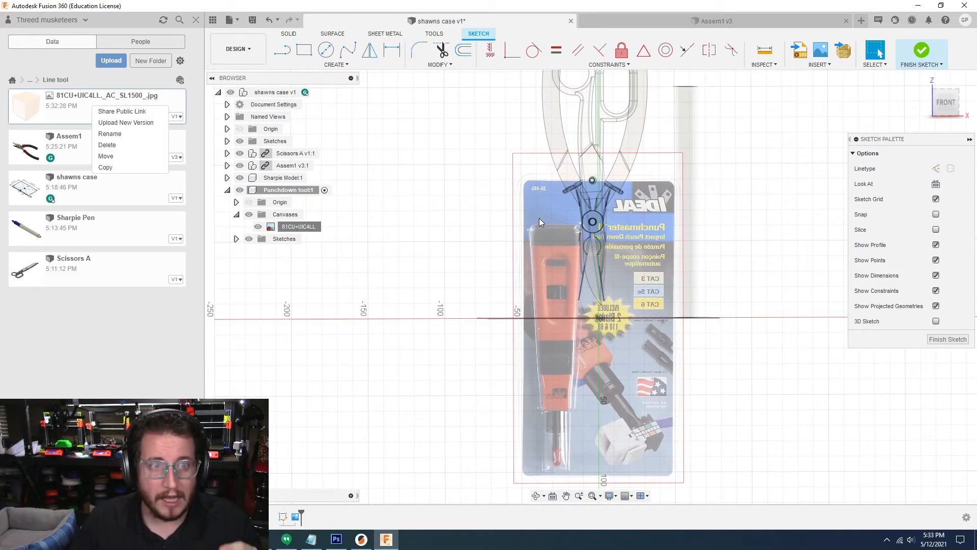
# - Sketch a line about 120 mm long down the left edge of the punch down tool's handle in the picture
pyautogui.press('l')
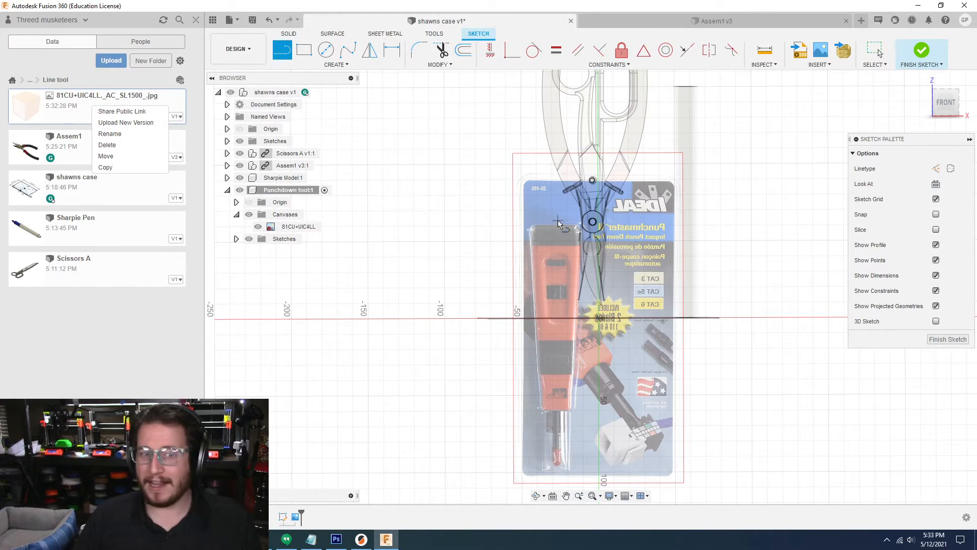
pyautogui.scroll(5, 558, 224)
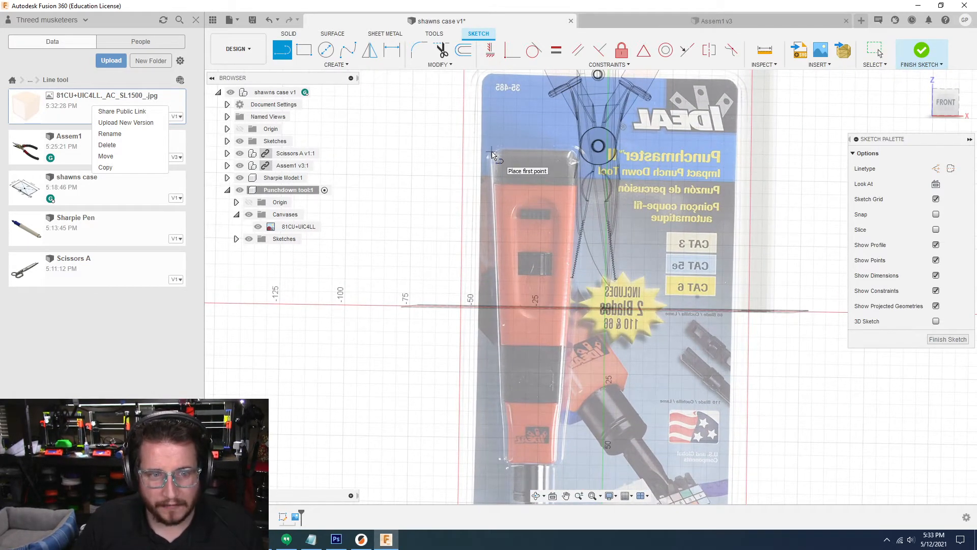
pyautogui.click(491, 151)
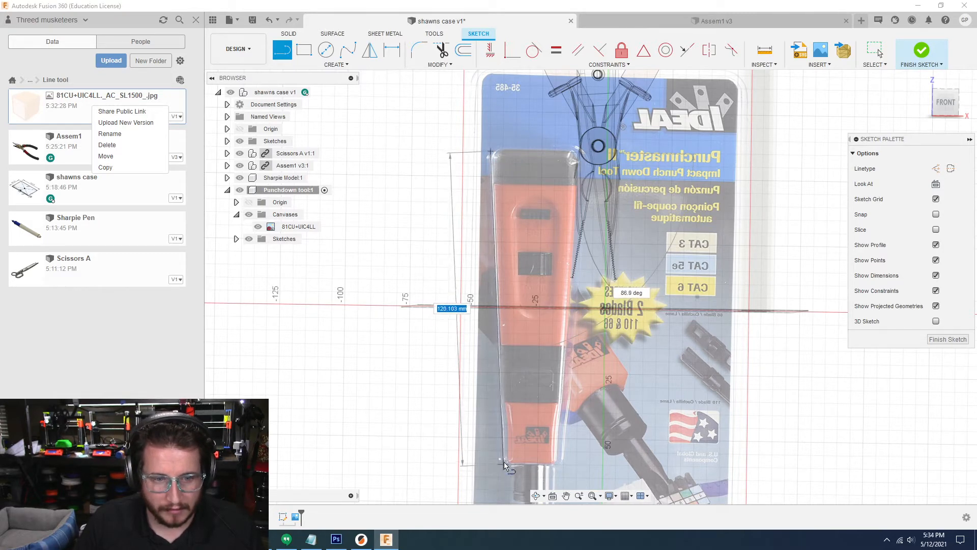
pyautogui.click(506, 459)
# - Continue tracing the outline around the tool's shaft and blade tip and back to the handle's opposite lower corner
pyautogui.moveTo(512, 498); pyautogui.dragTo(513, 385, button='middle')
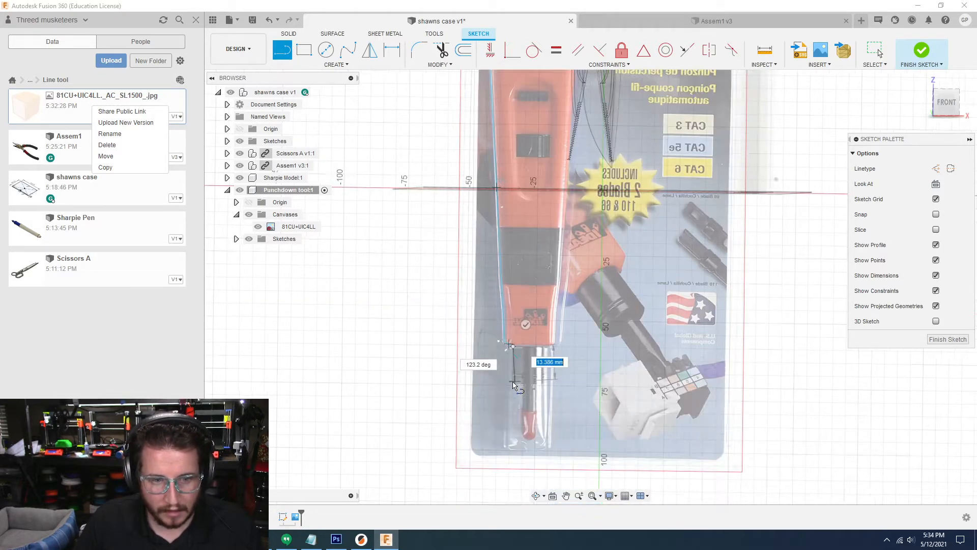
pyautogui.scroll(5, 513, 386)
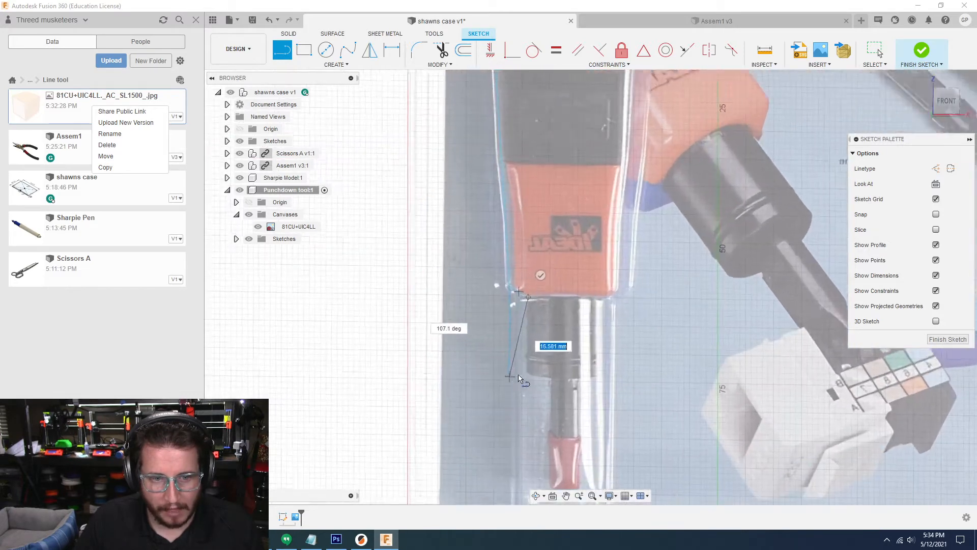
pyautogui.click(529, 382)
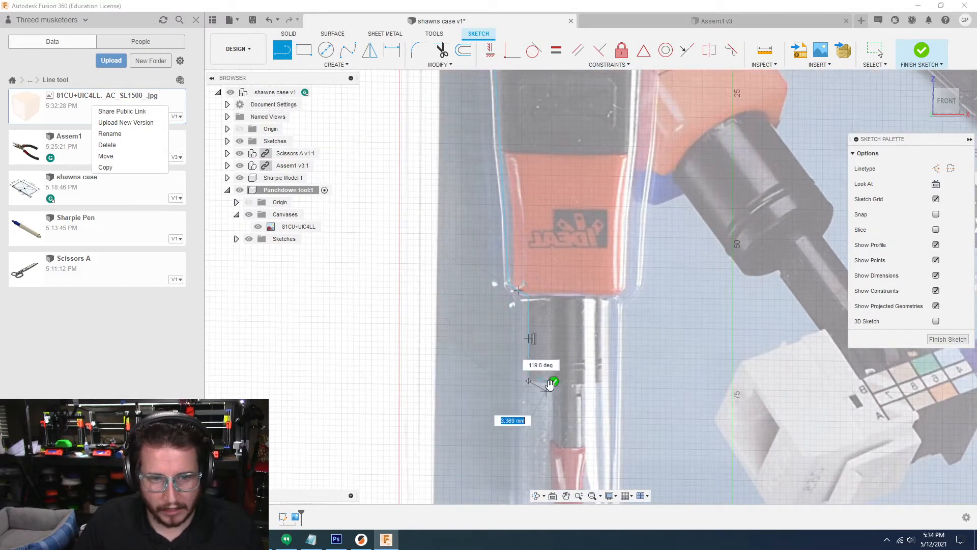
pyautogui.moveTo(547, 392)
pyautogui.mouseDown(button='middle')
pyautogui.moveTo(501, 329)
pyautogui.moveTo(501, 294)
pyautogui.mouseUp(button='middle')
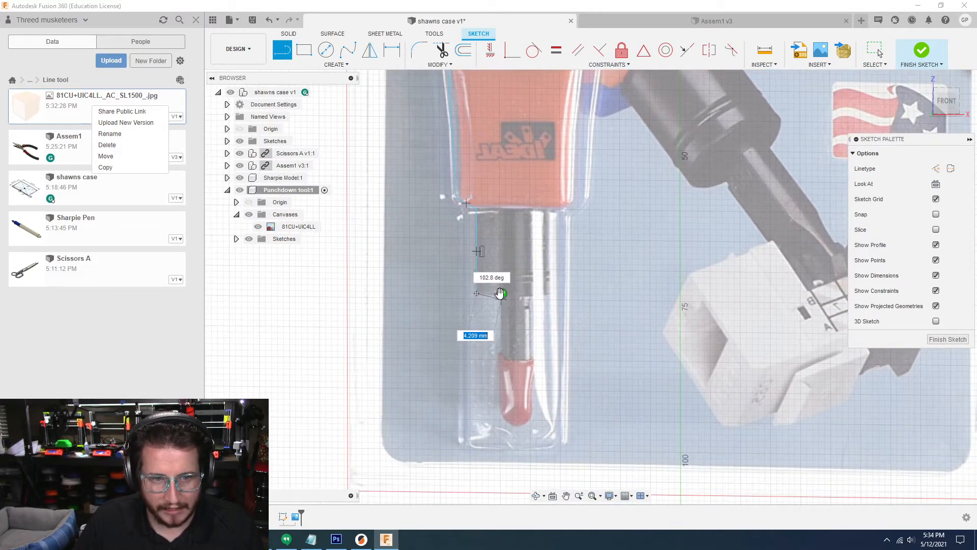
pyautogui.click(555, 292)
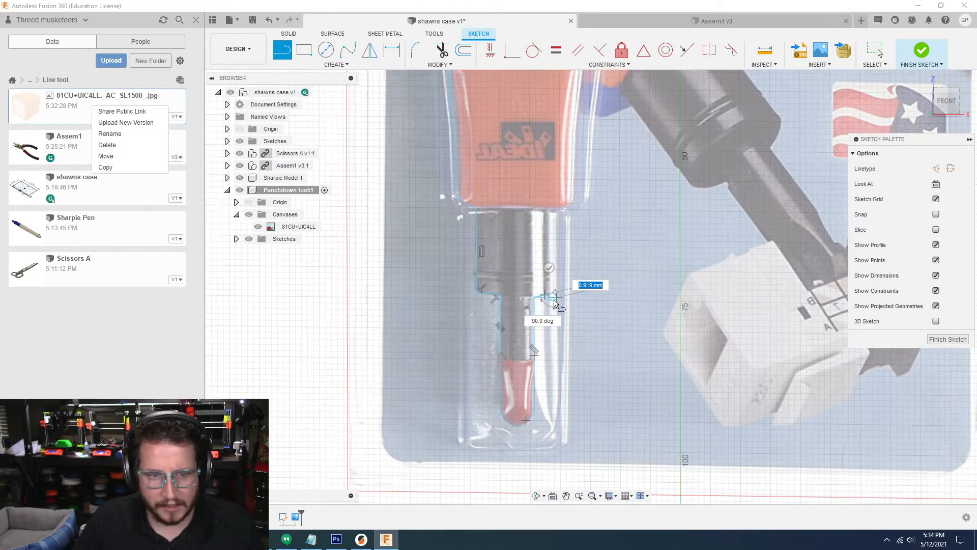
pyautogui.click(565, 207)
# - Trace the handle's right edge and close the outline across its wide top end
pyautogui.scroll(-3, 584, 182)
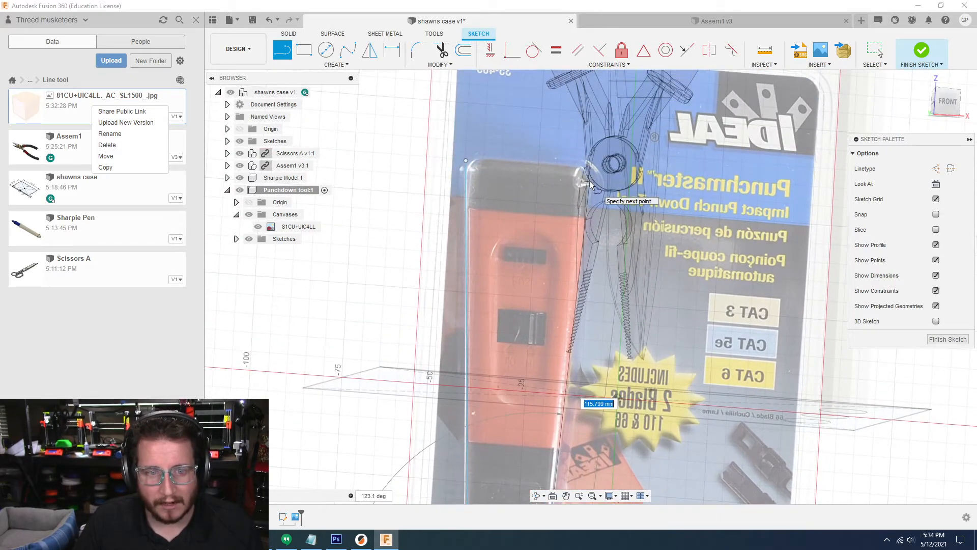
pyautogui.click(590, 168)
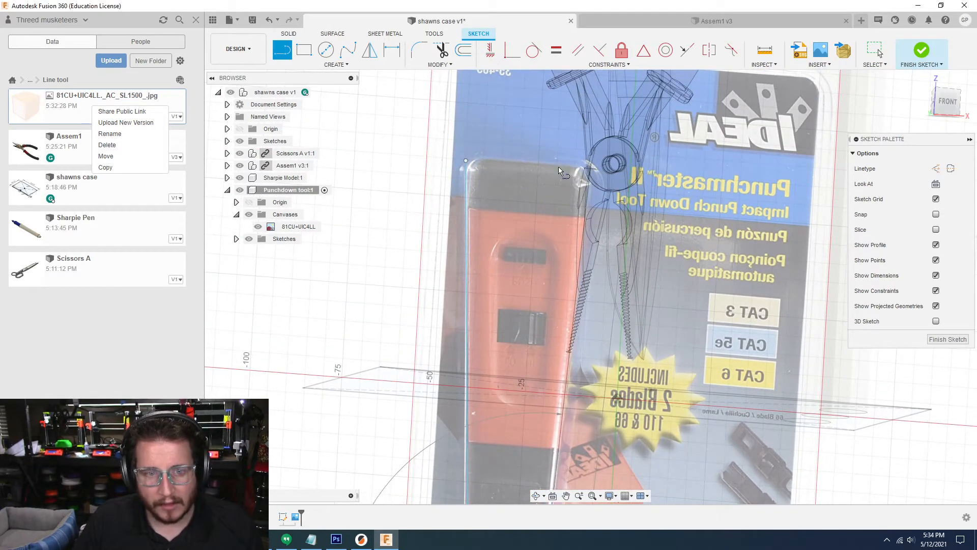
pyautogui.click(467, 162)
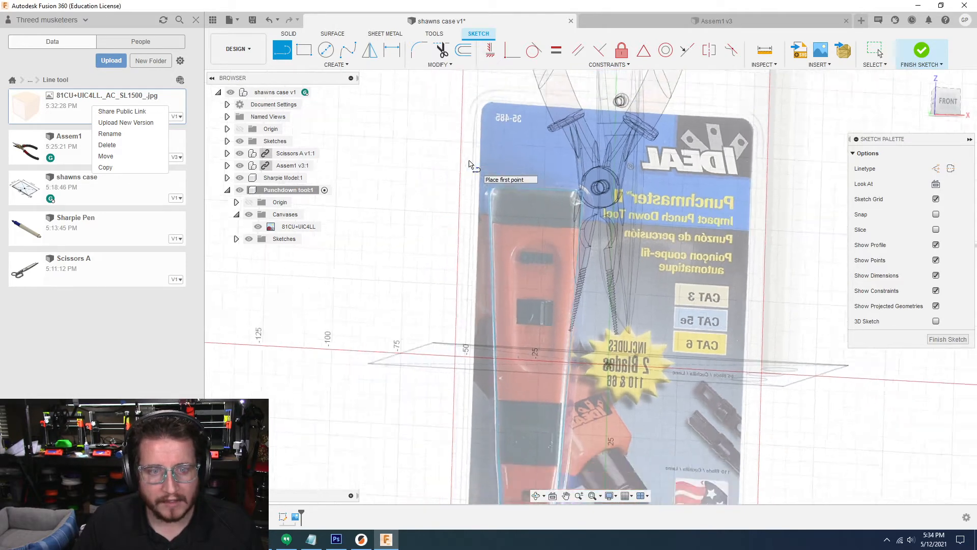
# - Apply Horizontal/Vertical constraints to the handle's top edge and the short shoulder lines of the outline
pyautogui.scroll(1, 493, 162)
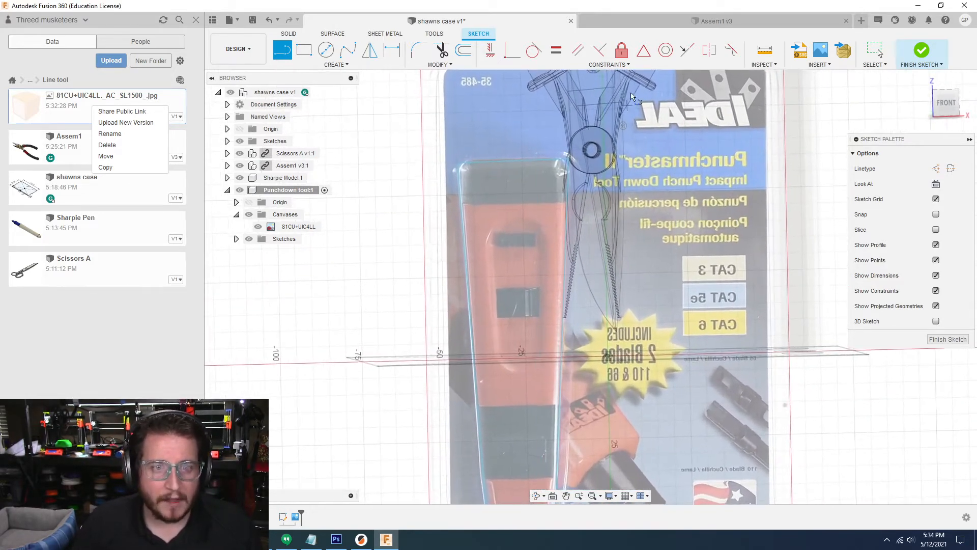
pyautogui.click(491, 50)
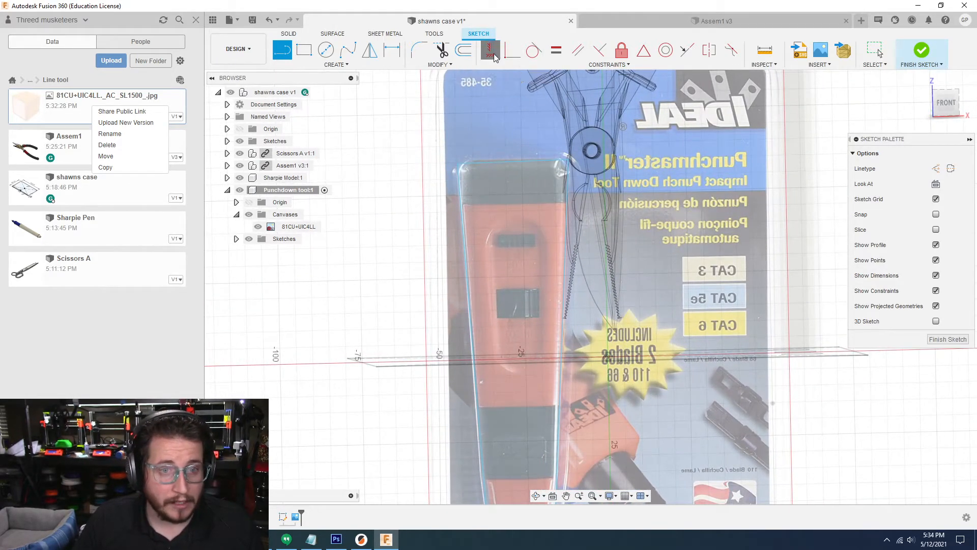
pyautogui.scroll(-1, 512, 129)
pyautogui.click(519, 137)
pyautogui.scroll(-2, 528, 176)
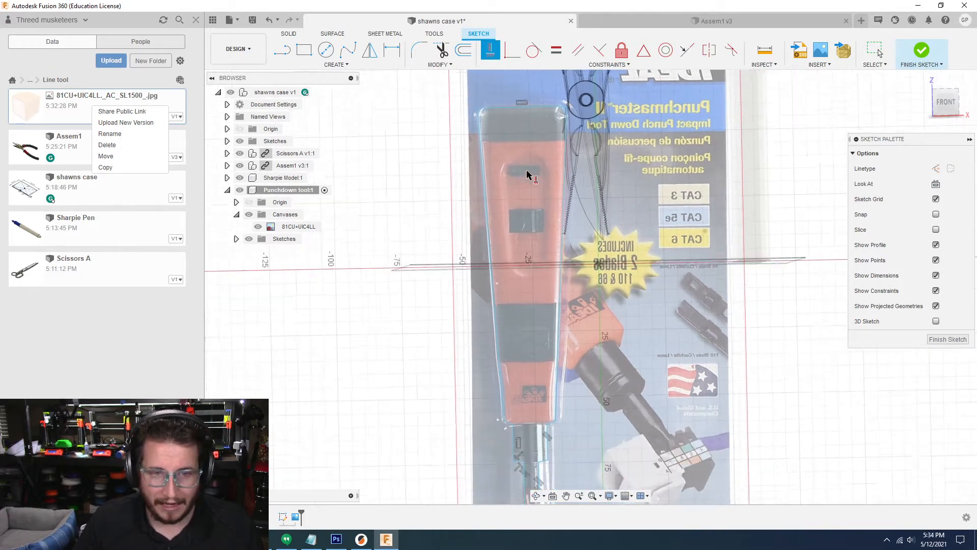
pyautogui.scroll(5, 524, 345)
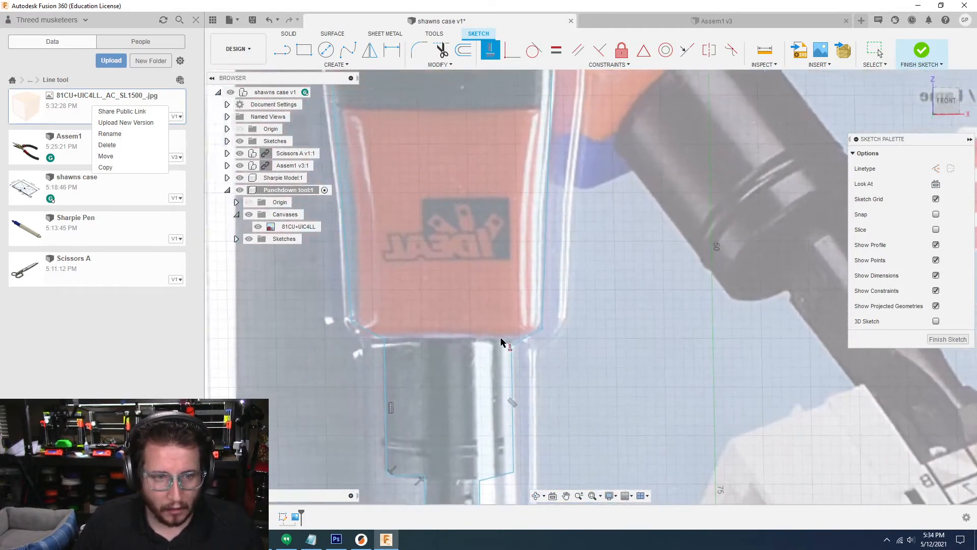
pyautogui.click(943, 104)
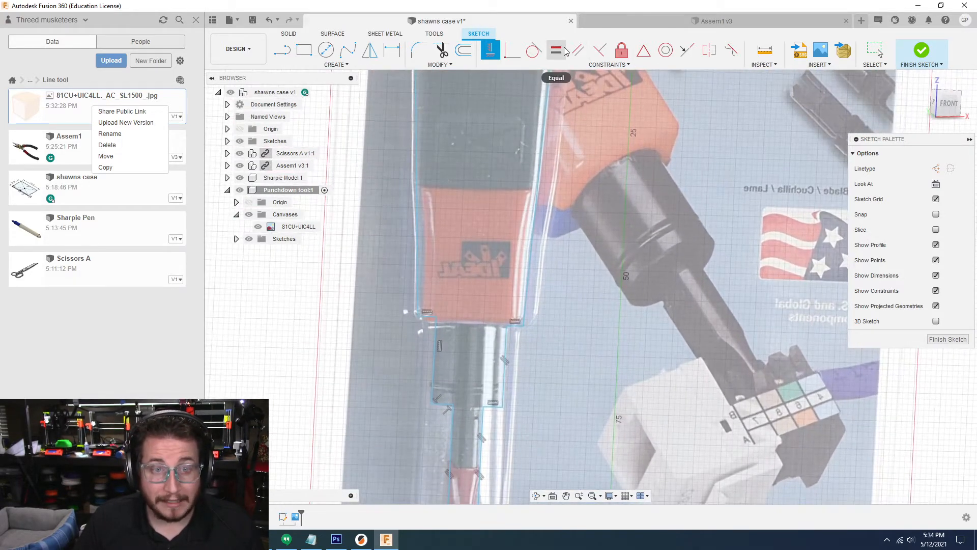
# - Apply Equal constraints between the two sides of the shaft and between the two sides of the blade
pyautogui.click(565, 51)
pyautogui.click(505, 355)
pyautogui.click(435, 365)
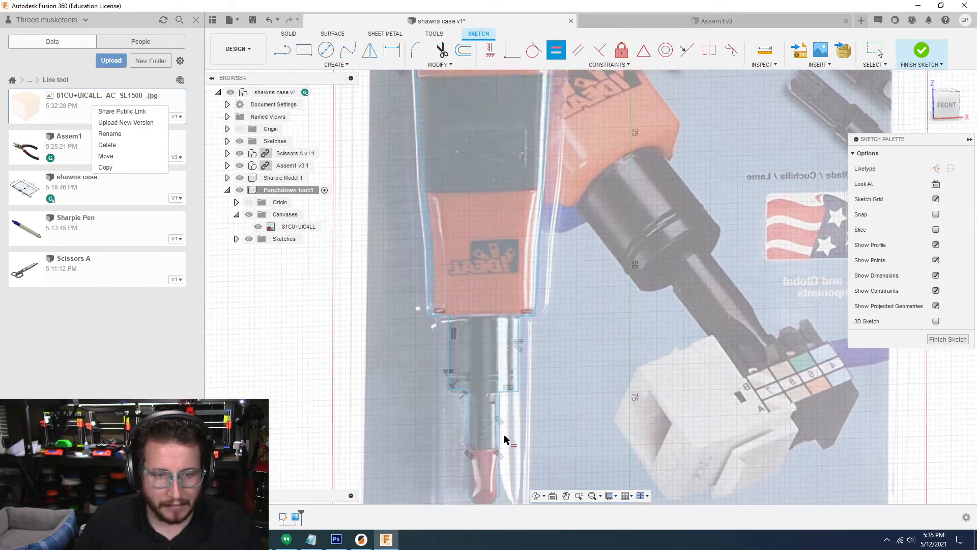
pyautogui.click(497, 369)
pyautogui.click(467, 363)
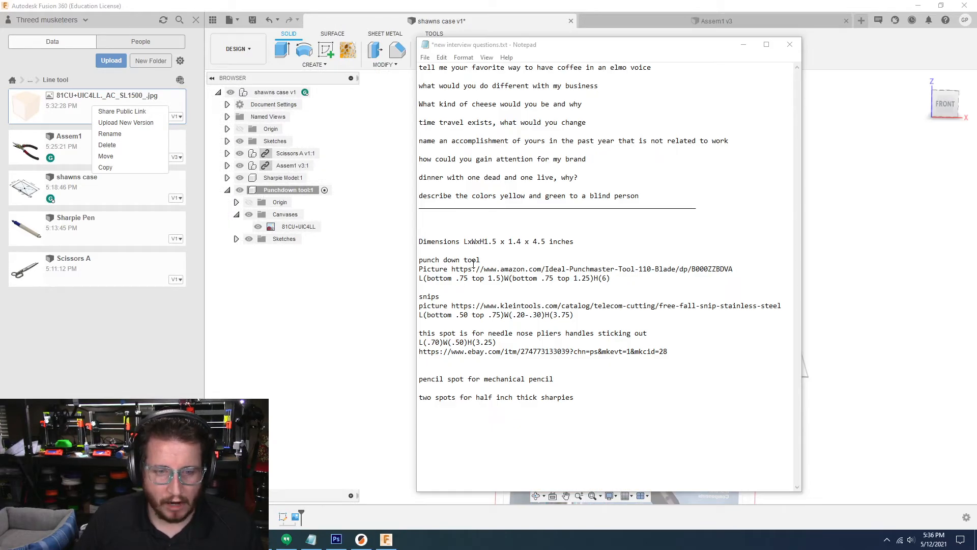
# - Finish the sketch after checking the Notepad dimensions, and extrude the traced punch down tool profile as a new body
pyautogui.click(390, 339)
pyautogui.click(588, 286)
pyautogui.write('e')
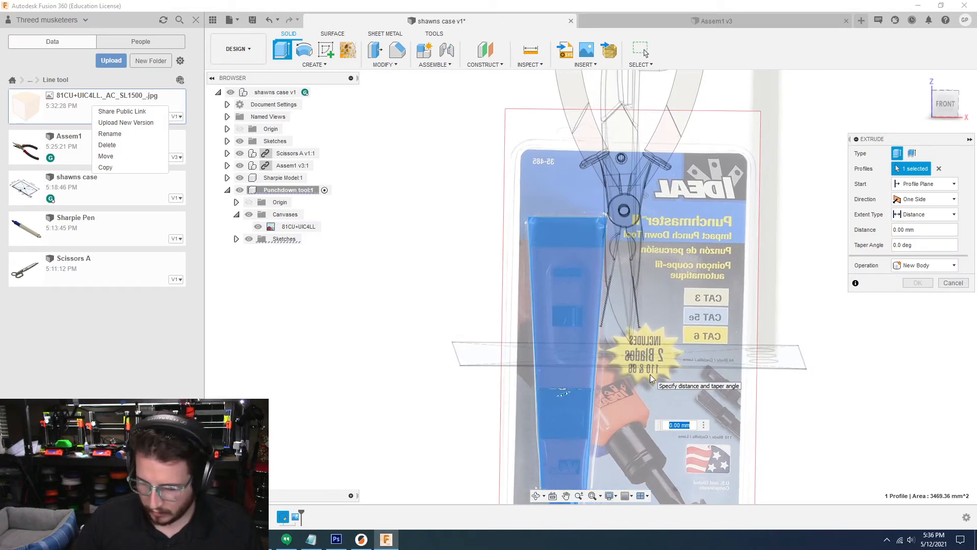
pyautogui.write('0.75in')
pyautogui.press('Return')
# - Measure the distance between the two side edges of the tool's shaft
pyautogui.keyDown('shift'); pyautogui.moveTo(650, 374); pyautogui.dragTo(506, 371, button='middle'); pyautogui.keyUp('shift')
pyautogui.scroll(3, 587, 408)
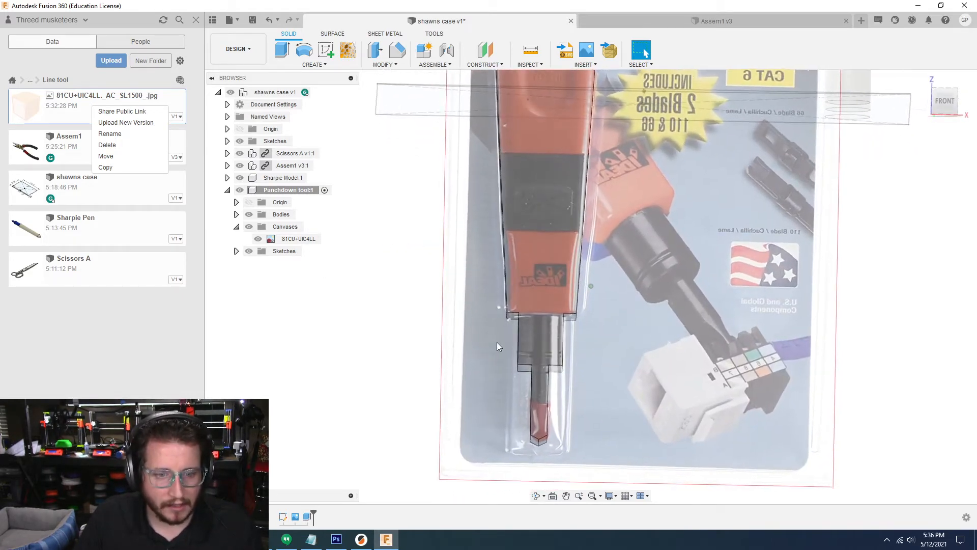
pyautogui.scroll(2, 513, 352)
pyautogui.click(511, 337)
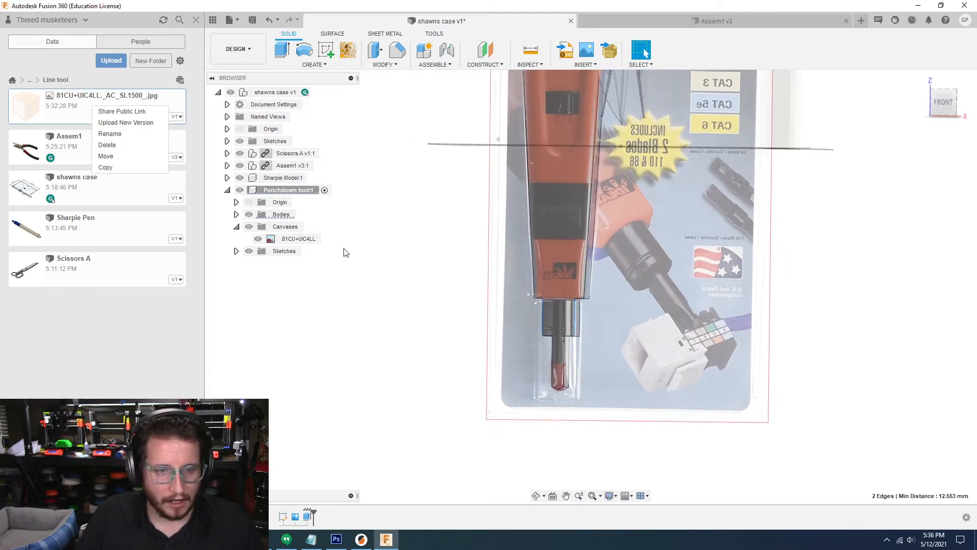
pyautogui.click(551, 342)
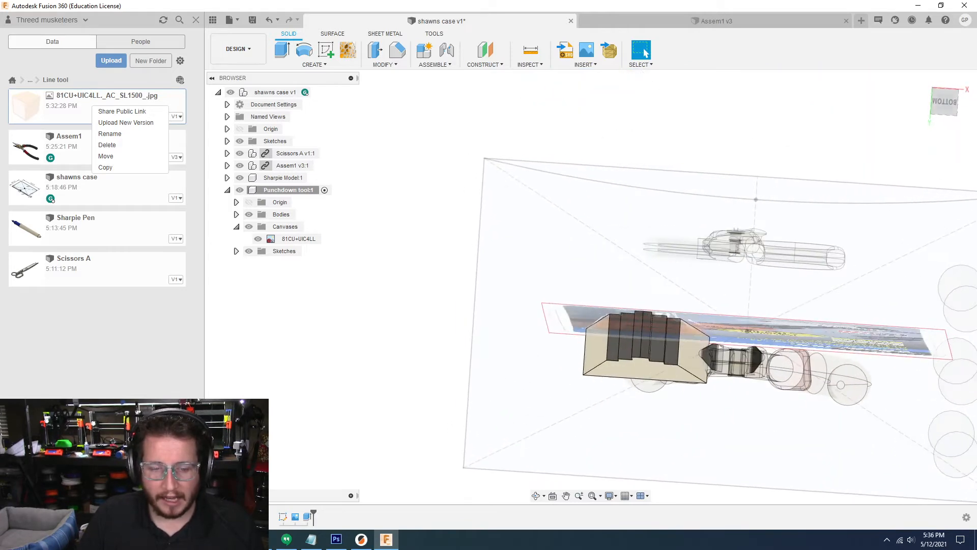
# - Start a sketch at the handle's lower end and project the shoulder faces on both sides of the shaft into it
pyautogui.click(326, 50)
pyautogui.click(643, 373)
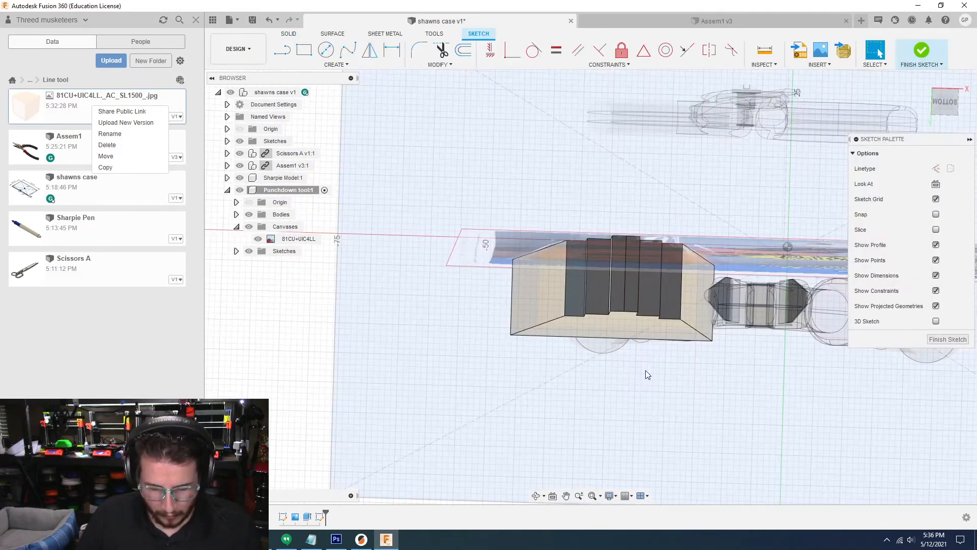
pyautogui.press('c')
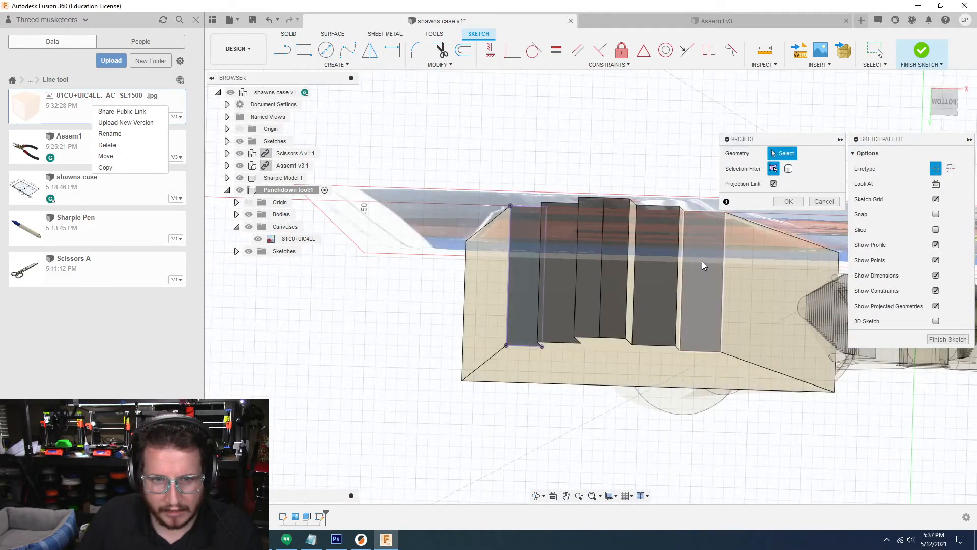
pyautogui.click(701, 261)
pyautogui.click(787, 203)
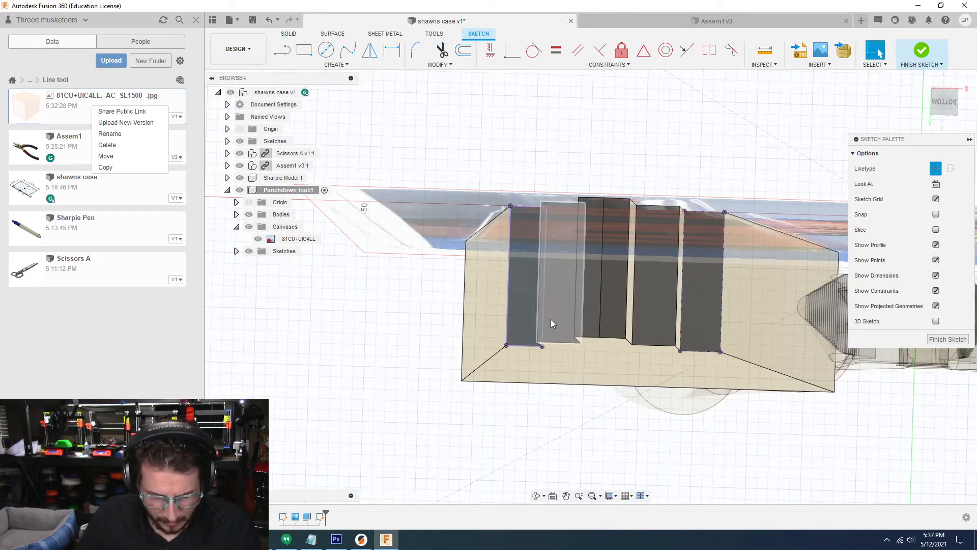
# - Draw two crossing diagonal construction lines between opposite corners of the projected handle end
pyautogui.press('l')
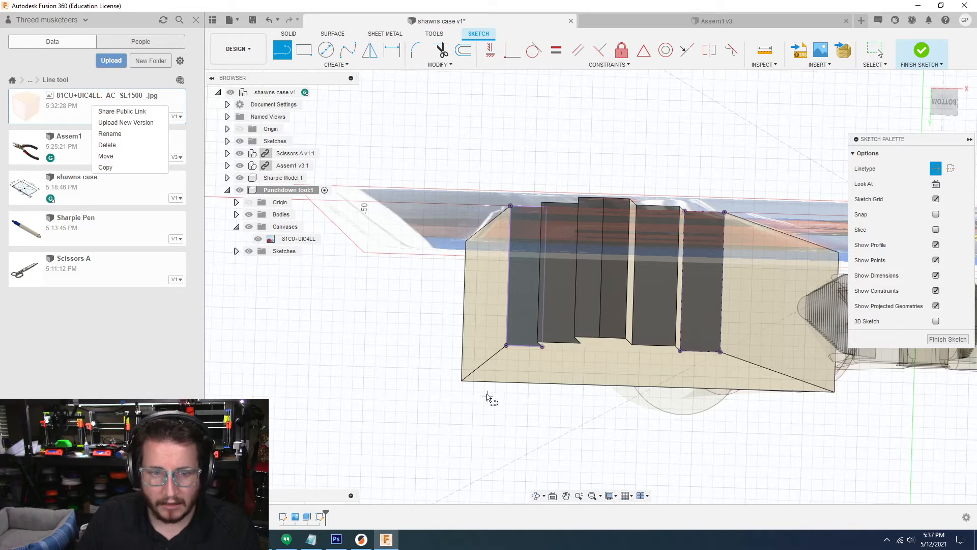
pyautogui.click(525, 347)
pyautogui.click(726, 212)
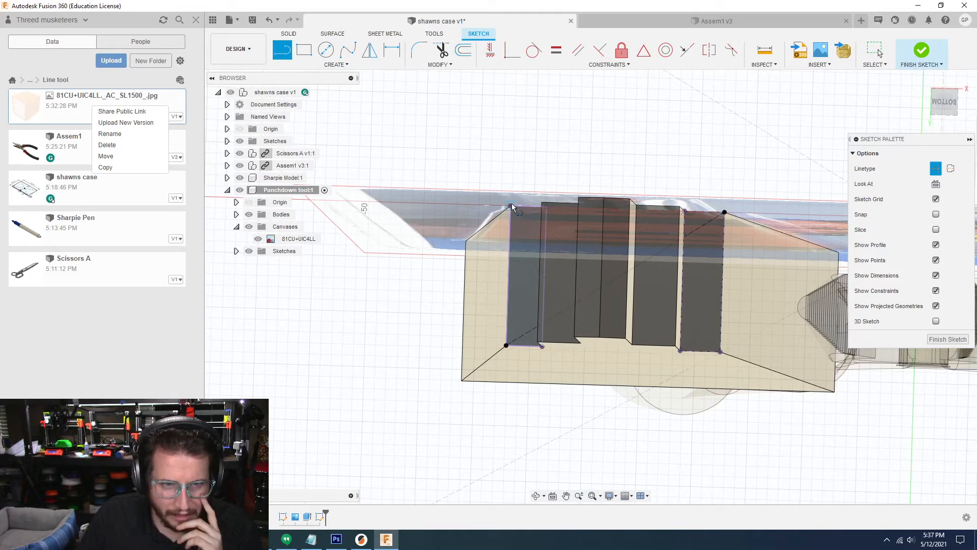
pyautogui.click(511, 207)
pyautogui.click(720, 352)
# - Sketch a 0.5 in diameter circle centred where the construction diagonals cross
pyautogui.press('c')
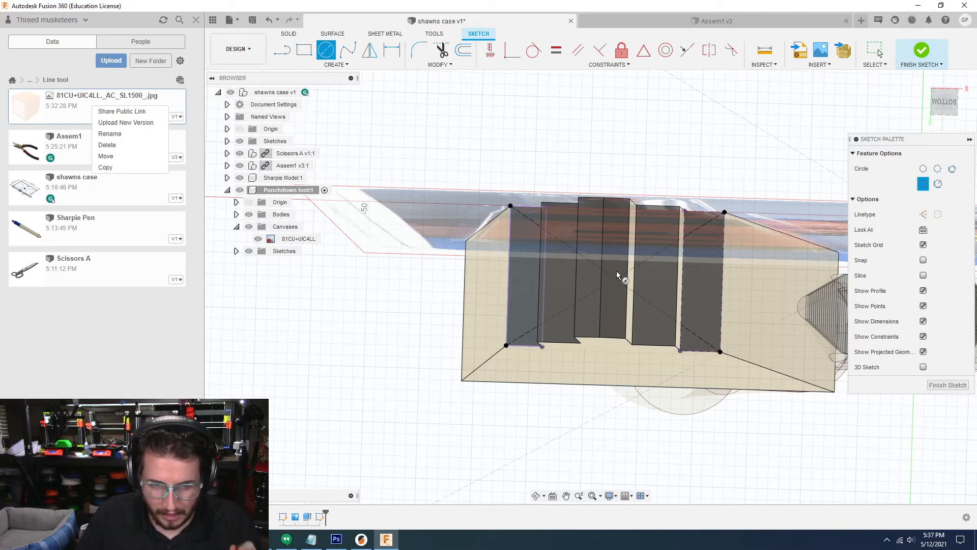
pyautogui.keyDown('shift'); pyautogui.moveTo(636, 300); pyautogui.dragTo(643, 313, button='middle'); pyautogui.keyUp('shift')
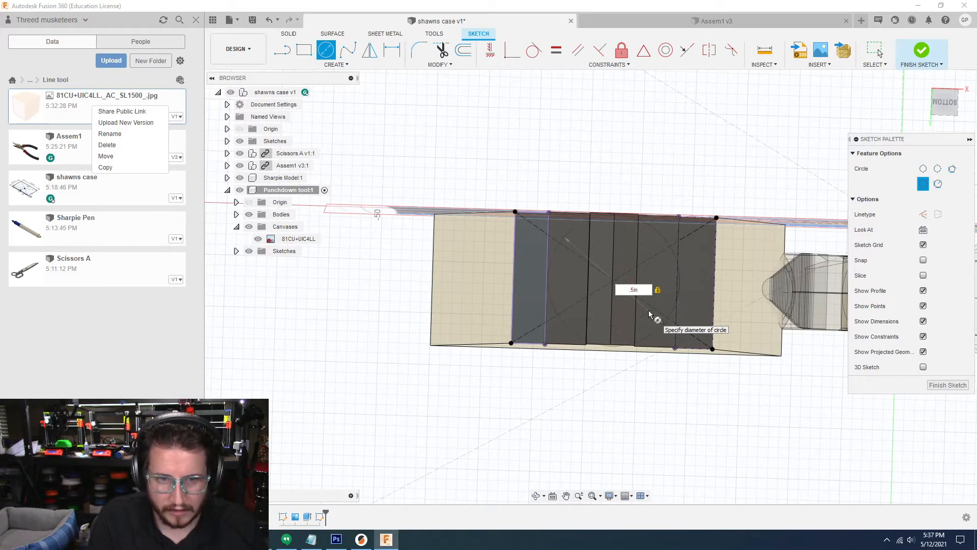
pyautogui.press('Return')
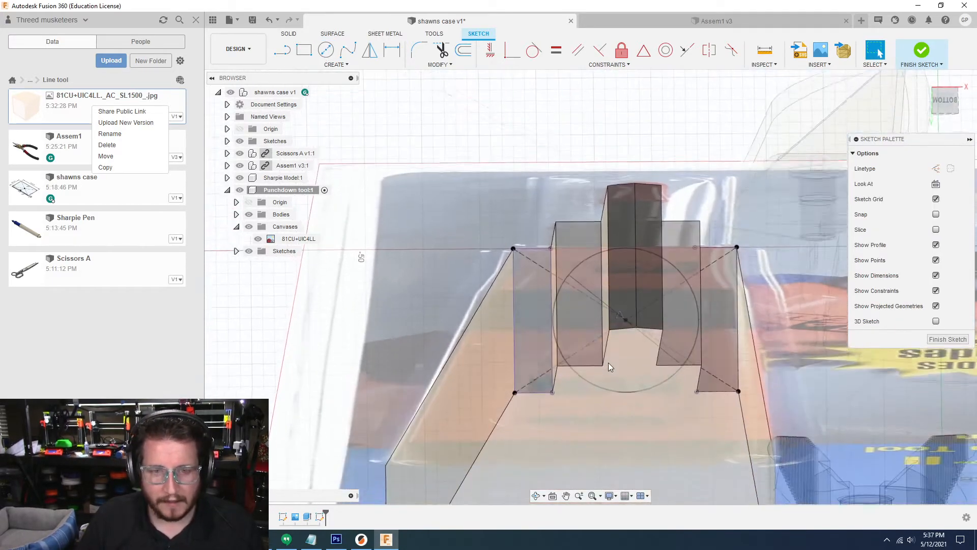
# - Add a smaller circle about 4.6 mm in diameter, concentric with the 0.5 in circle
pyautogui.keyDown('shift'); pyautogui.moveTo(609, 363); pyautogui.dragTo(635, 290, button='middle'); pyautogui.keyUp('shift')
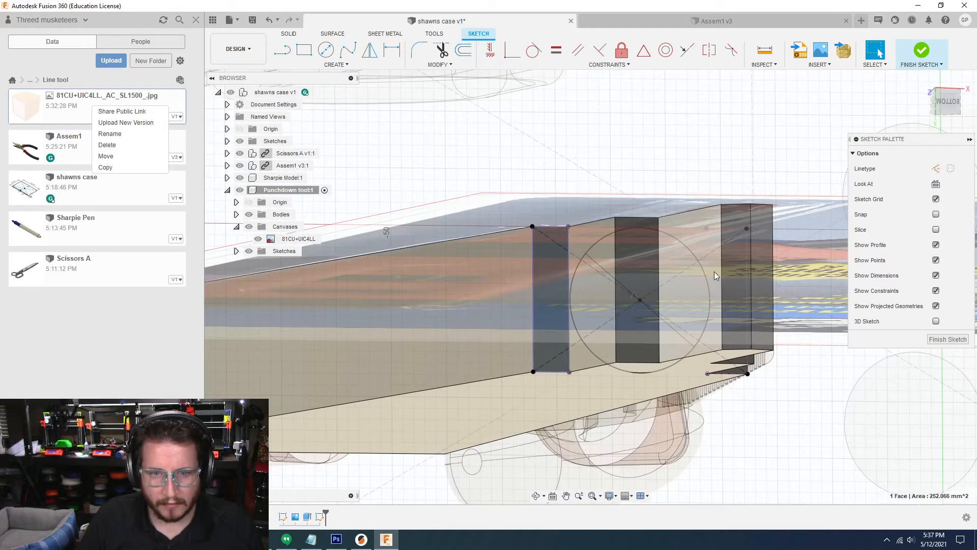
pyautogui.keyDown('shift'); pyautogui.moveTo(714, 270); pyautogui.dragTo(496, 270, button='middle'); pyautogui.keyUp('shift')
pyautogui.click(479, 269)
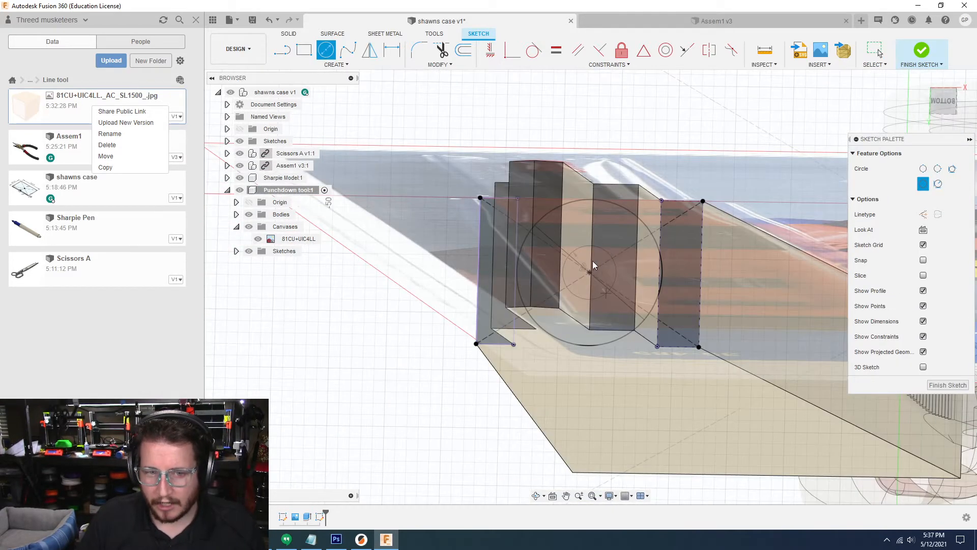
pyautogui.click(590, 272)
pyautogui.press('Escape')
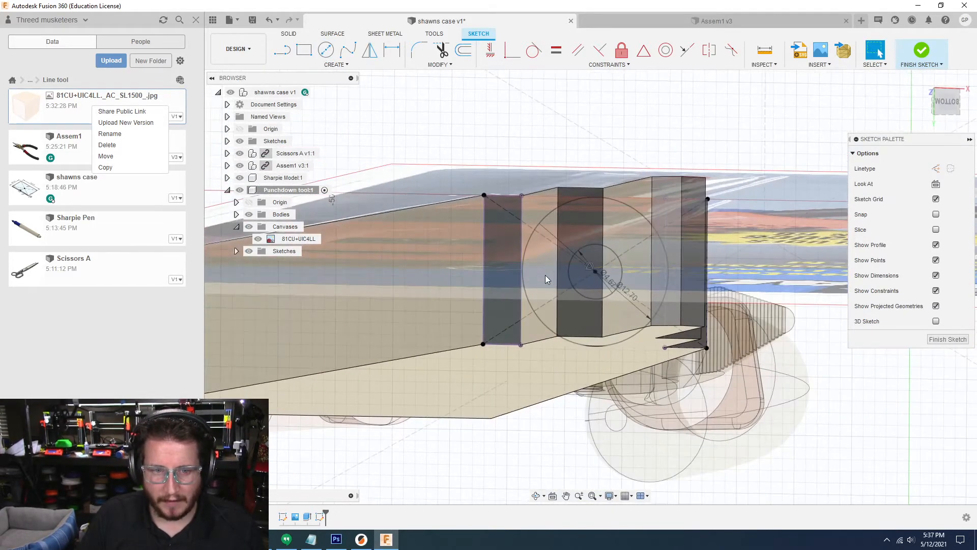
# - Extrude-cut the sketch regions outside the 0.5 in circle 31 mm along the tool's shaft, leaving a round shaft
pyautogui.press('e')
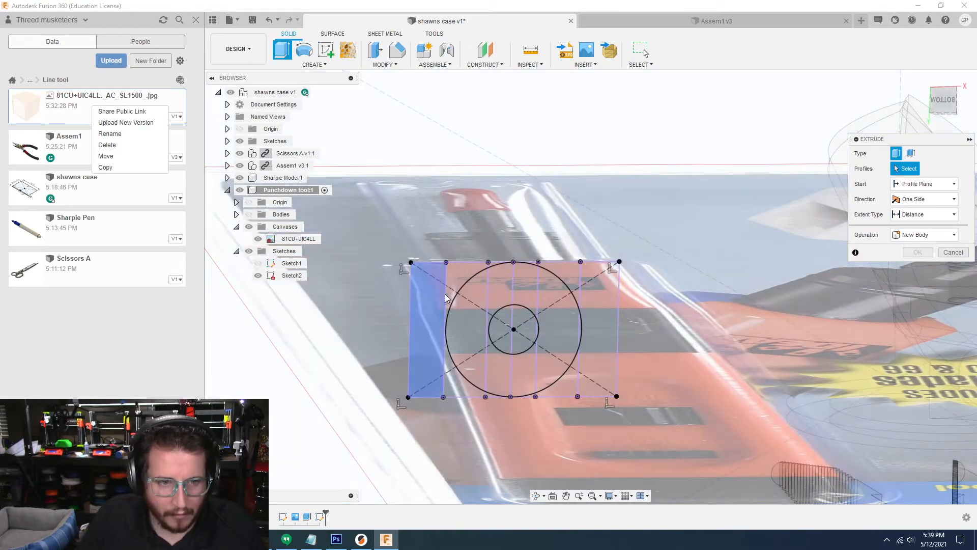
pyautogui.click(442, 302)
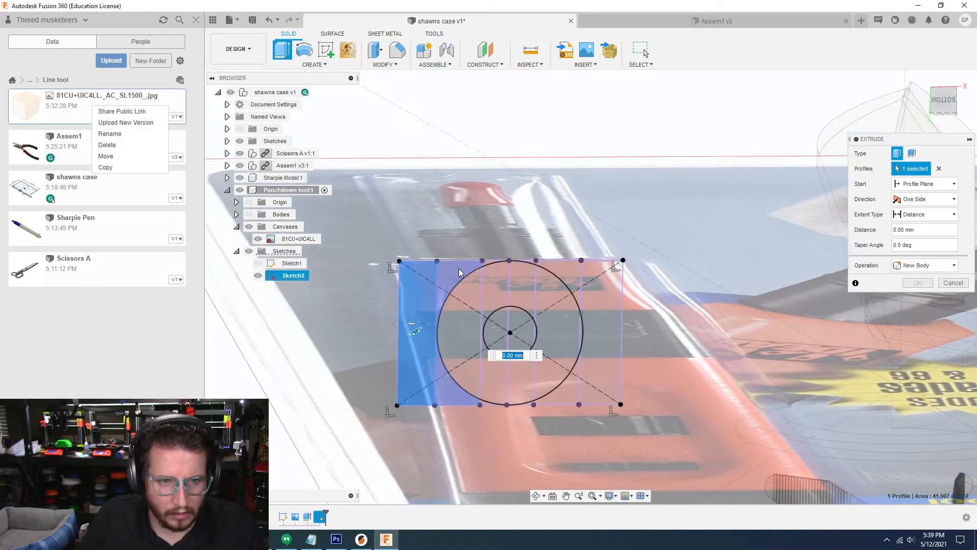
pyautogui.click(494, 403)
pyautogui.click(494, 404)
pyautogui.click(522, 404)
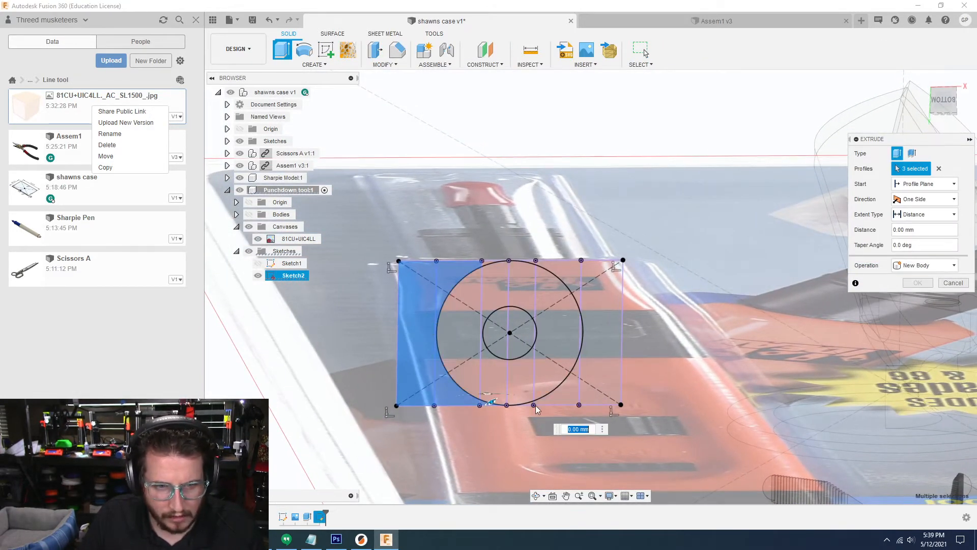
pyautogui.click(552, 398)
pyautogui.click(601, 351)
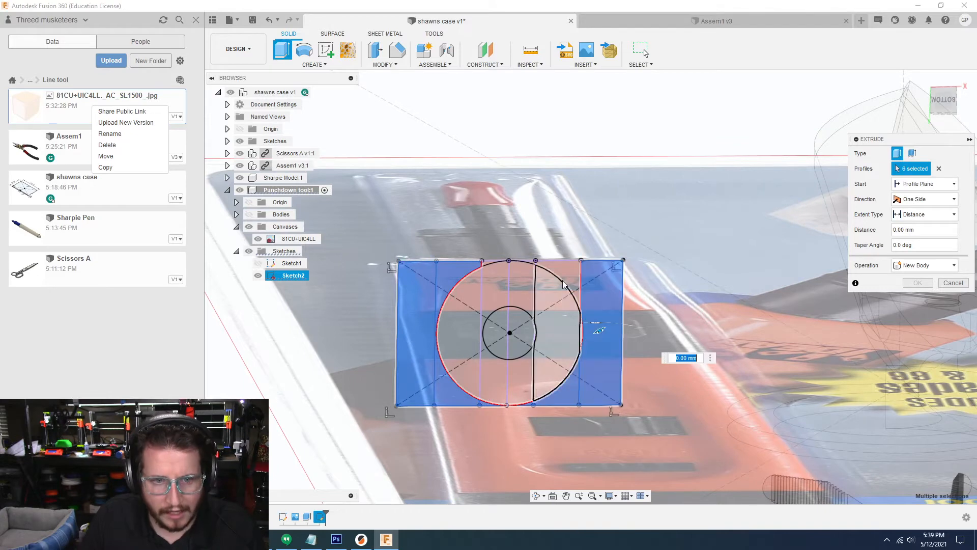
pyautogui.click(514, 269)
pyautogui.keyDown('shift'); pyautogui.moveTo(493, 265); pyautogui.dragTo(486, 229, button='middle'); pyautogui.keyUp('shift')
pyautogui.click(248, 214)
pyautogui.keyDown('shift'); pyautogui.moveTo(438, 356); pyautogui.dragTo(532, 302, button='middle'); pyautogui.keyUp('shift')
pyautogui.moveTo(538, 309); pyautogui.dragTo(484, 147)
pyautogui.keyDown('shift'); pyautogui.moveTo(484, 148); pyautogui.dragTo(479, 168, button='middle'); pyautogui.keyUp('shift')
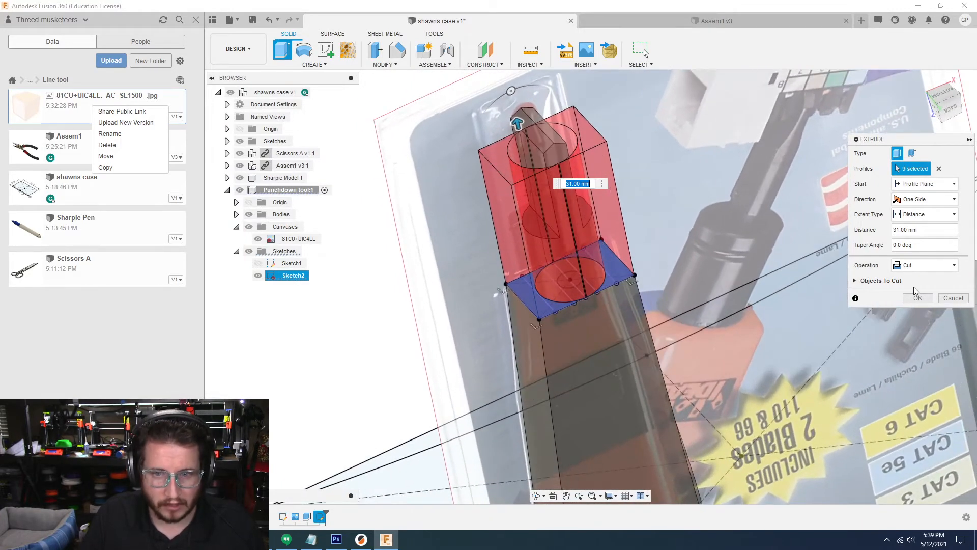
pyautogui.click(921, 301)
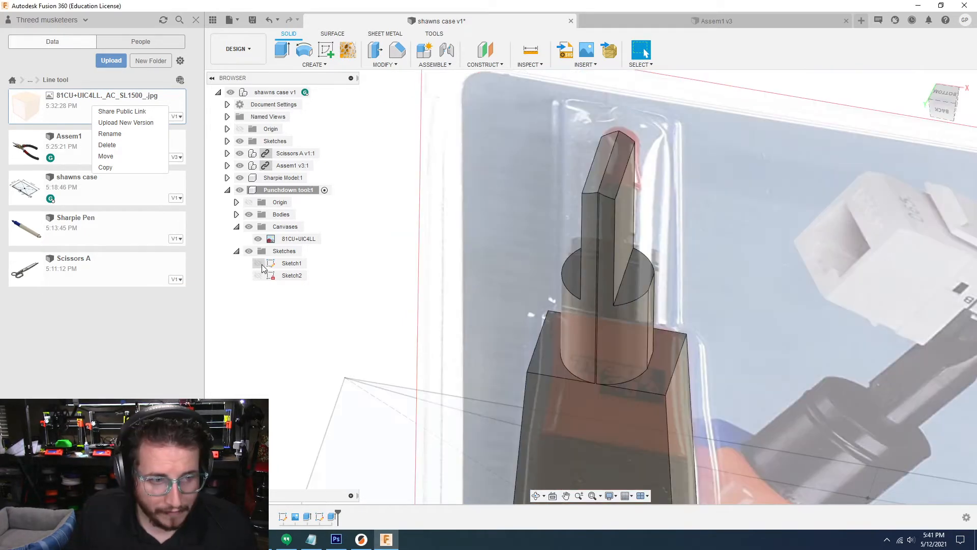
# - Extrude-cut all regions of Sketch2 outside the small circle from a 14.725 mm start offset past the blade's tip
pyautogui.click(258, 275)
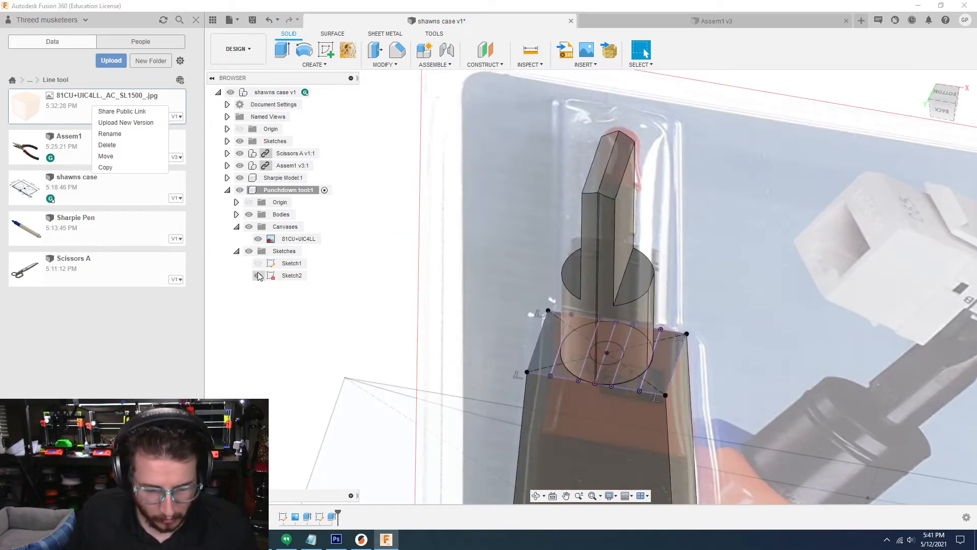
pyautogui.press('e')
pyautogui.scroll(10, 508, 397)
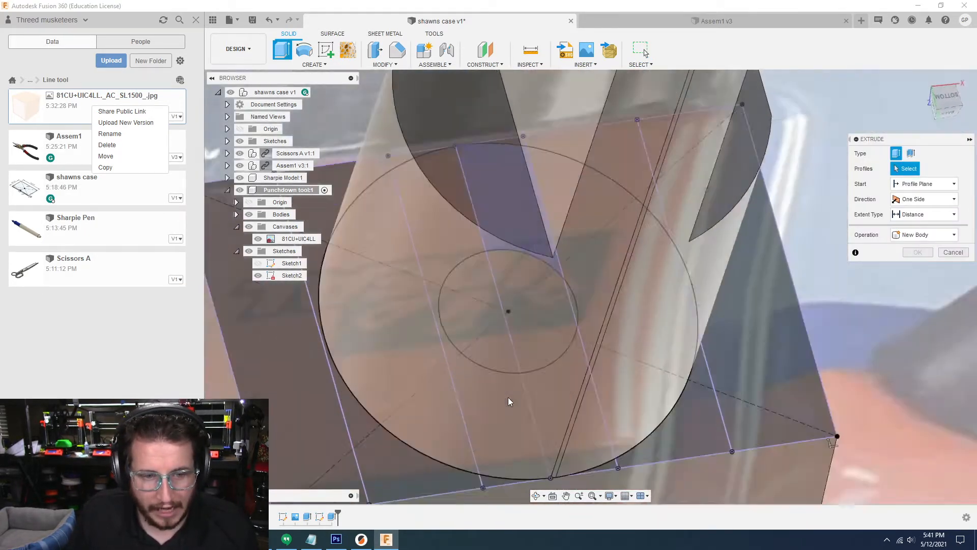
pyautogui.scroll(-8, 428, 225)
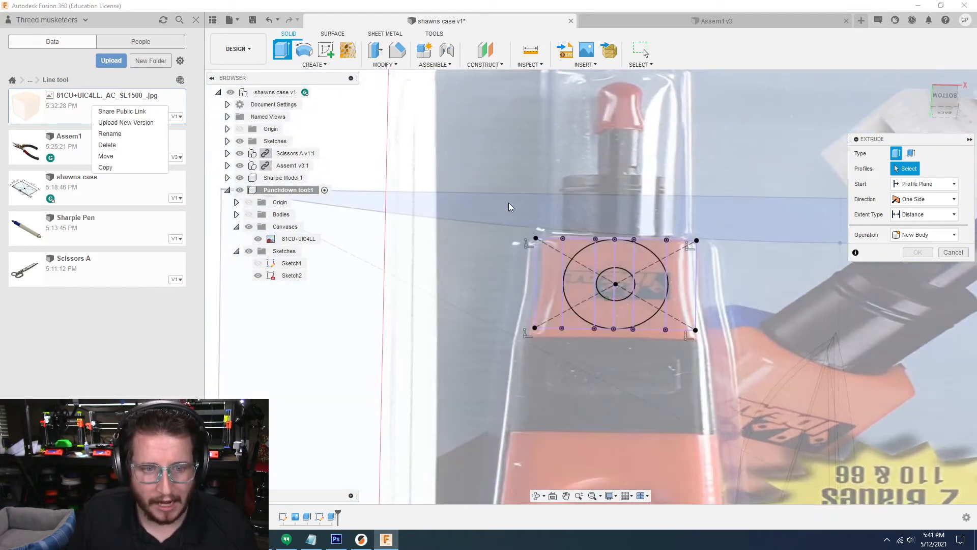
pyautogui.moveTo(510, 207)
pyautogui.mouseDown()
pyautogui.moveTo(716, 397)
pyautogui.moveTo(793, 398)
pyautogui.mouseUp()
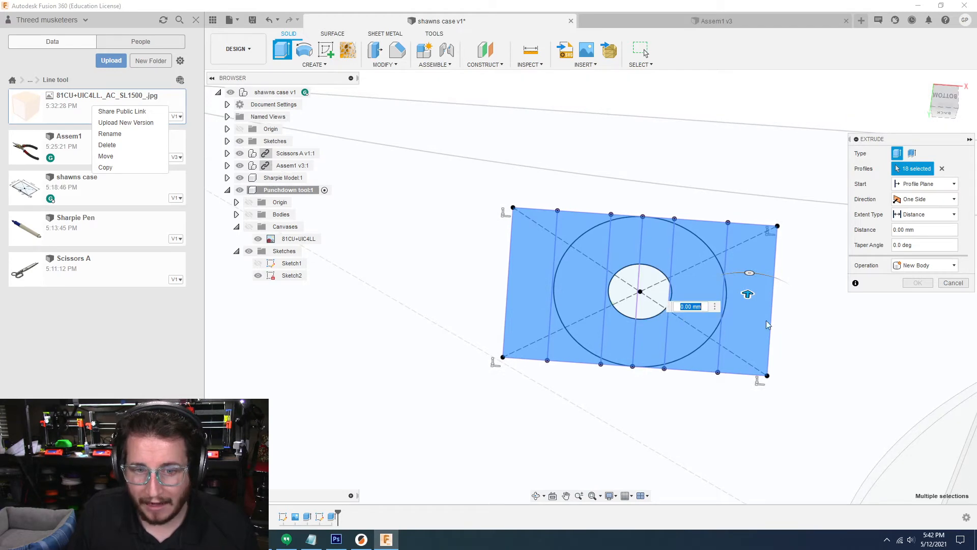
pyautogui.scroll(8, 711, 321)
pyautogui.click(711, 322)
pyautogui.scroll(-6, 711, 322)
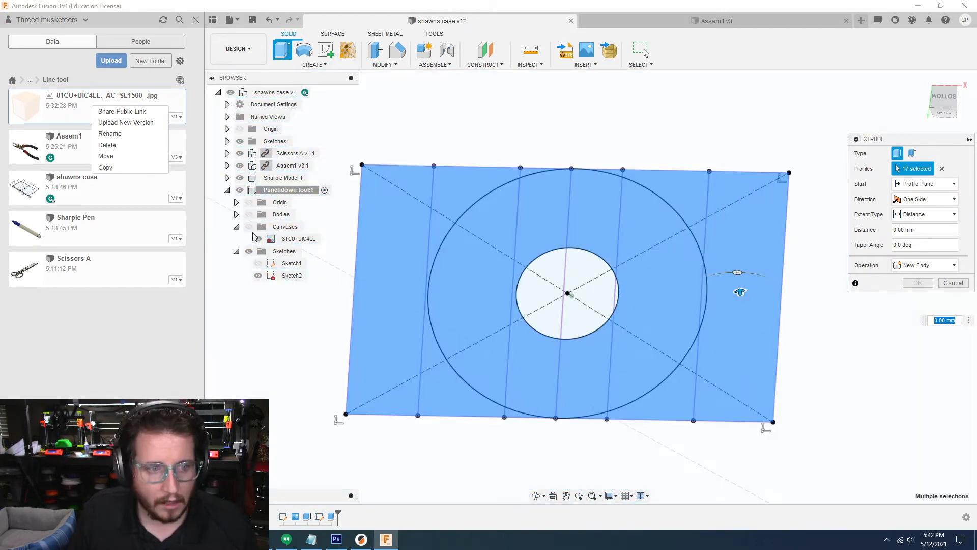
pyautogui.click(250, 218)
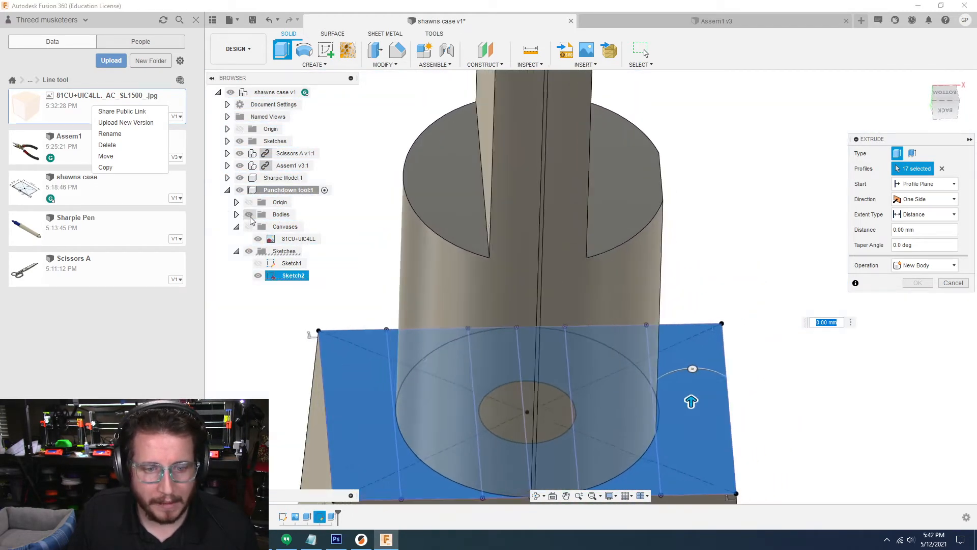
pyautogui.click(919, 184)
pyautogui.click(910, 209)
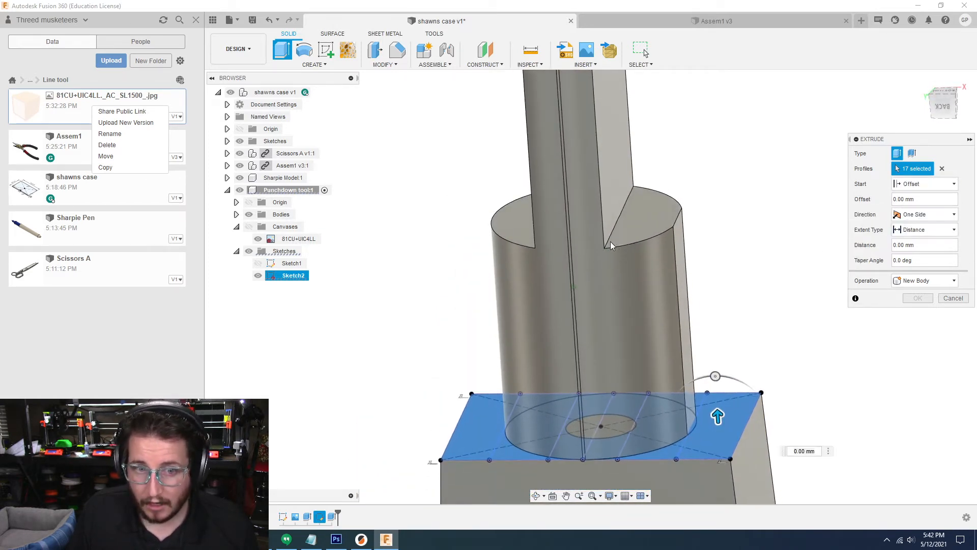
pyautogui.click(897, 246)
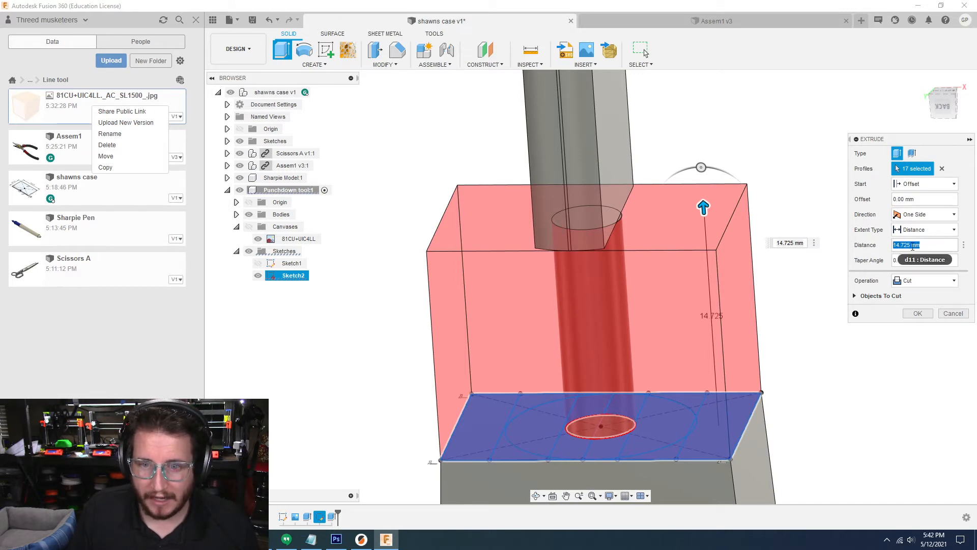
pyautogui.click(899, 202)
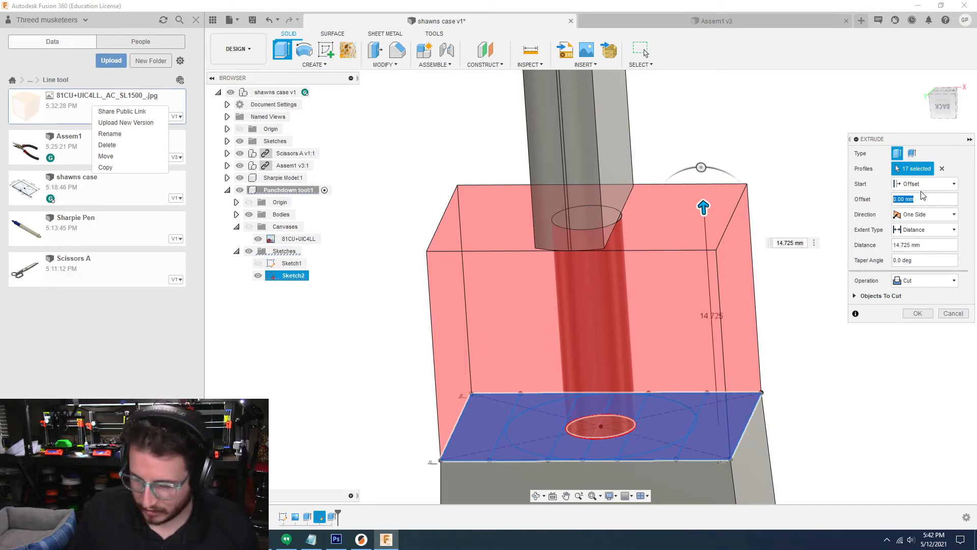
pyautogui.write('14.725')
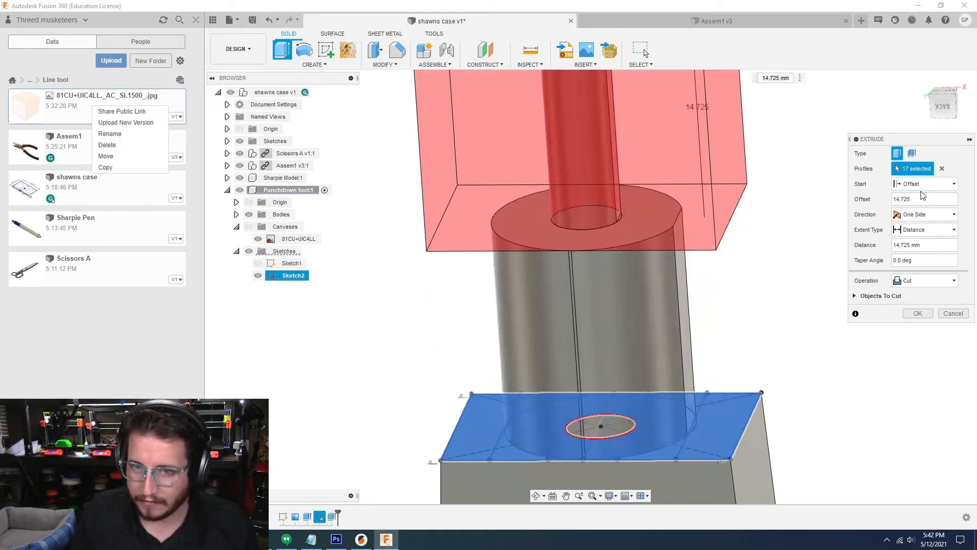
pyautogui.moveTo(546, 272); pyautogui.dragTo(551, 155)
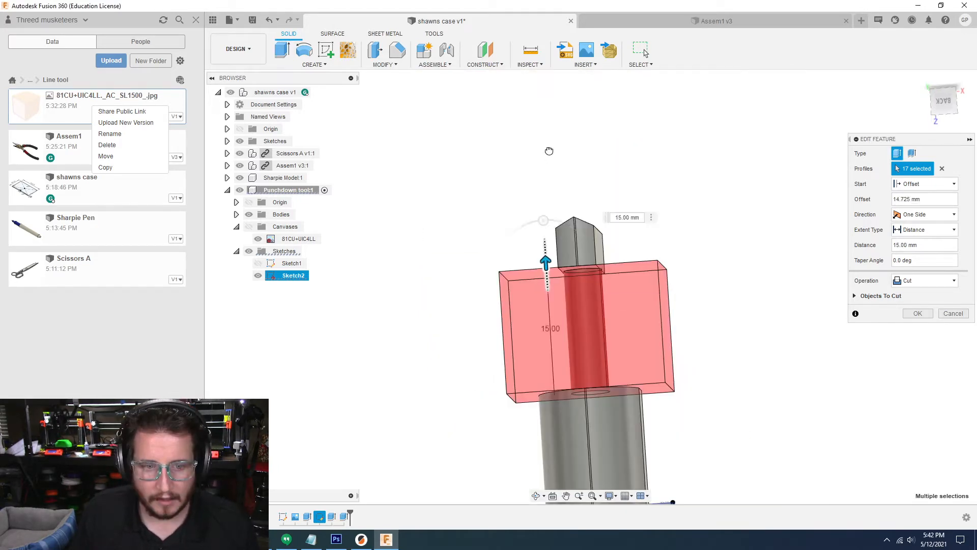
pyautogui.keyDown('shift'); pyautogui.moveTo(565, 237); pyautogui.dragTo(646, 260, button='middle'); pyautogui.keyUp('shift')
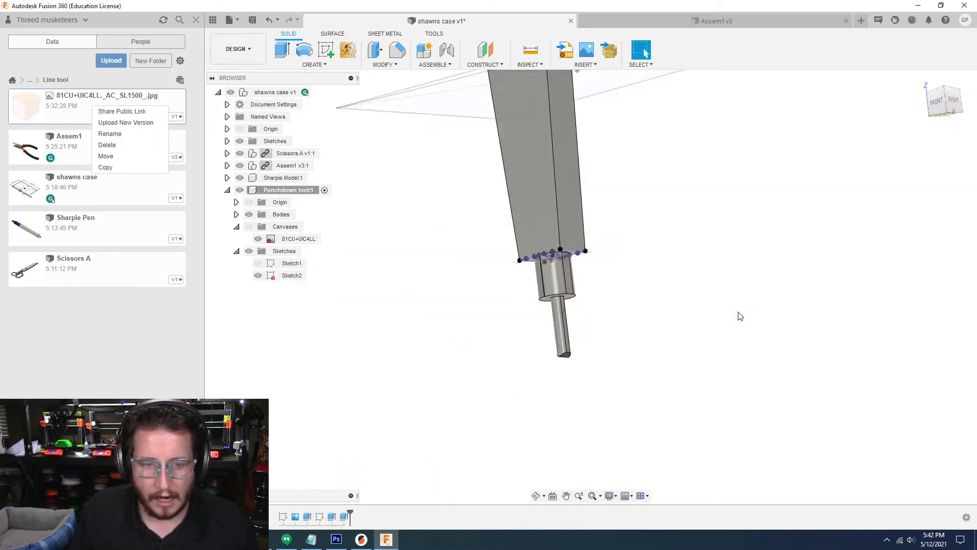
# - Hide Sketch2 at the handle's lower end
pyautogui.keyDown('shift'); pyautogui.moveTo(739, 316); pyautogui.dragTo(754, 325, button='middle'); pyautogui.keyUp('shift')
pyautogui.click(463, 358)
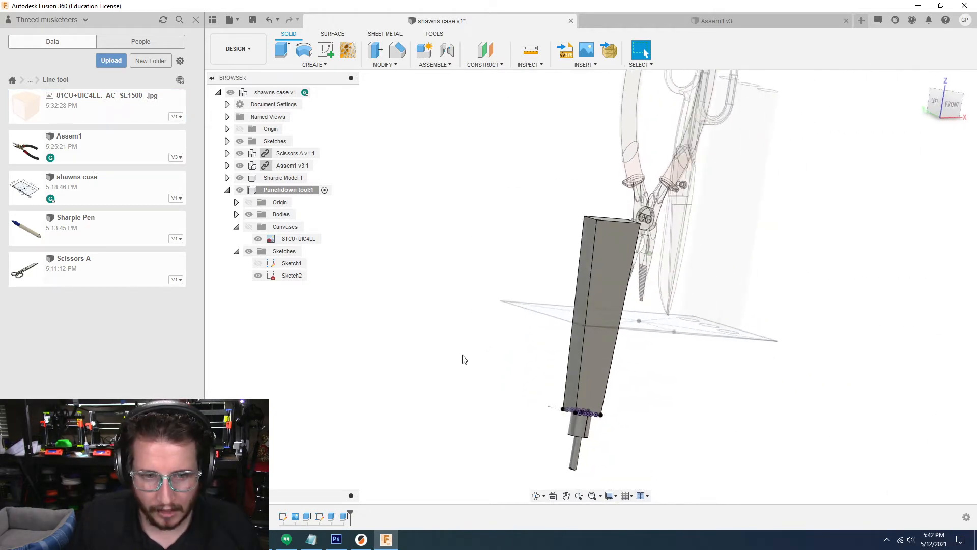
pyautogui.click(258, 275)
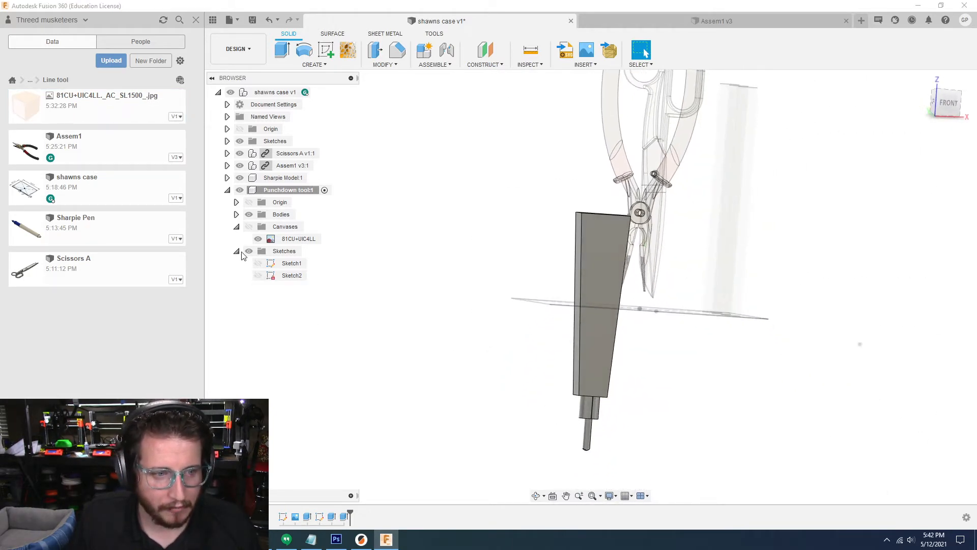
# - Move the punch down tool body up 175 mm along the Z axis
pyautogui.click(275, 216)
pyautogui.press('m')
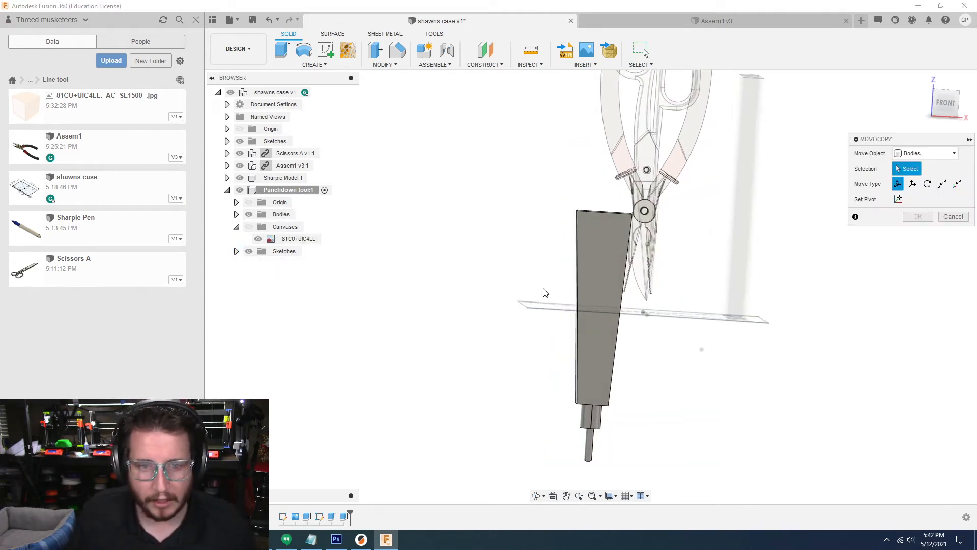
pyautogui.click(236, 214)
pyautogui.click(290, 226)
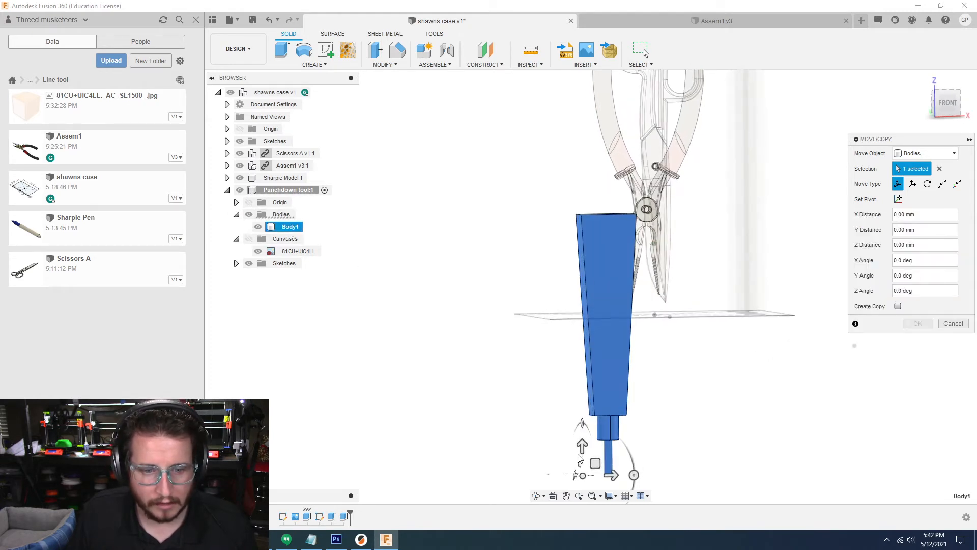
pyautogui.moveTo(582, 445); pyautogui.dragTo(558, 152)
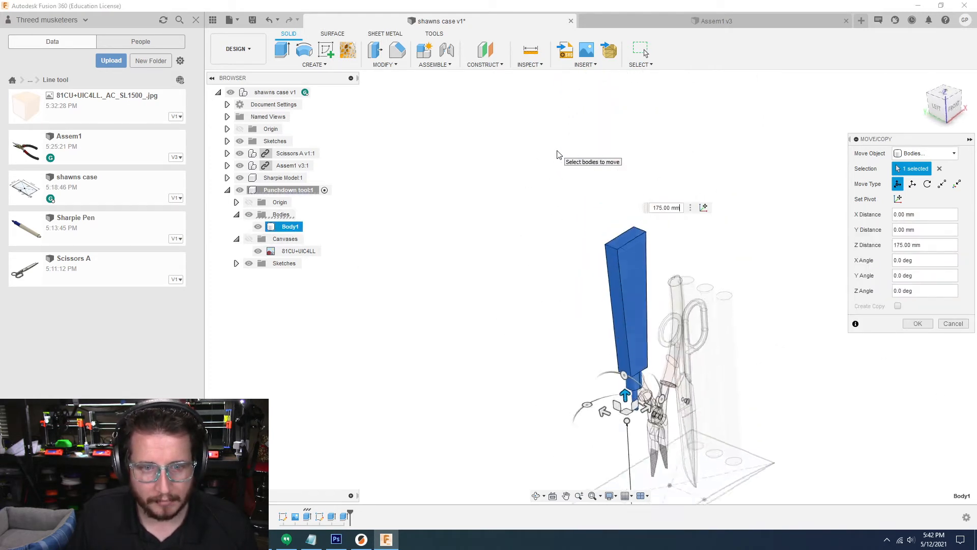
pyautogui.keyDown('shift'); pyautogui.moveTo(656, 309); pyautogui.dragTo(647, 324, button='middle'); pyautogui.keyUp('shift')
# - Turn the punch down tool body a quarter turn and shift it over the narrow end of the base rectangle
pyautogui.moveTo(612, 406); pyautogui.dragTo(612, 396, button='middle')
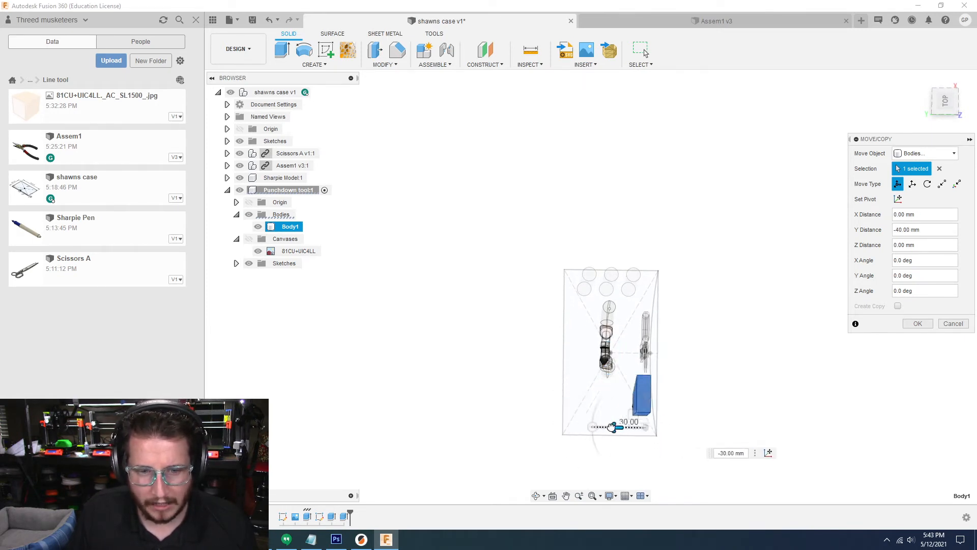
pyautogui.keyDown('shift'); pyautogui.moveTo(642, 428); pyautogui.dragTo(635, 426, button='middle'); pyautogui.keyUp('shift')
pyautogui.click(581, 423)
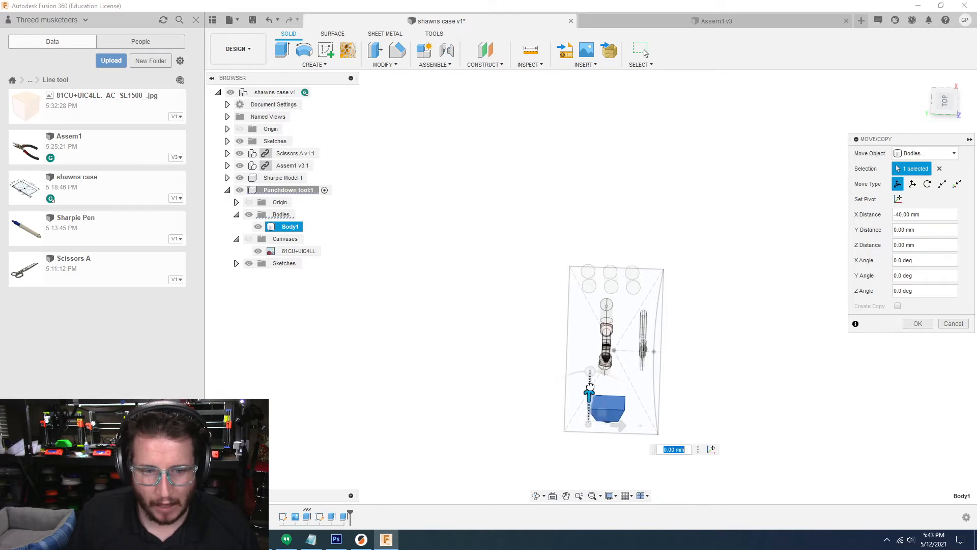
# - Lower the punch down tool body 75 mm in Z so its tip sits just above the base, and apply the move
pyautogui.keyDown('shift'); pyautogui.moveTo(591, 372); pyautogui.dragTo(694, 332, button='middle'); pyautogui.keyUp('shift')
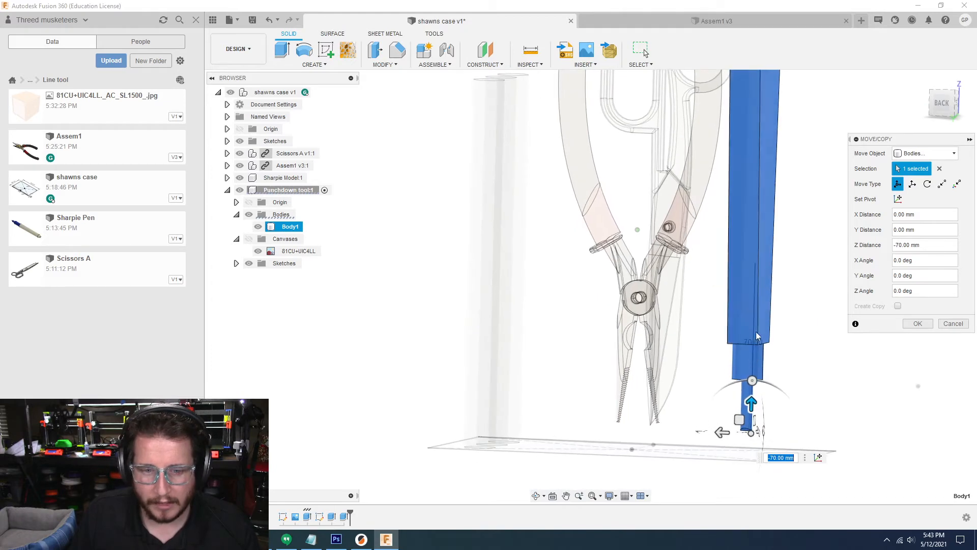
pyautogui.moveTo(752, 416); pyautogui.dragTo(752, 416)
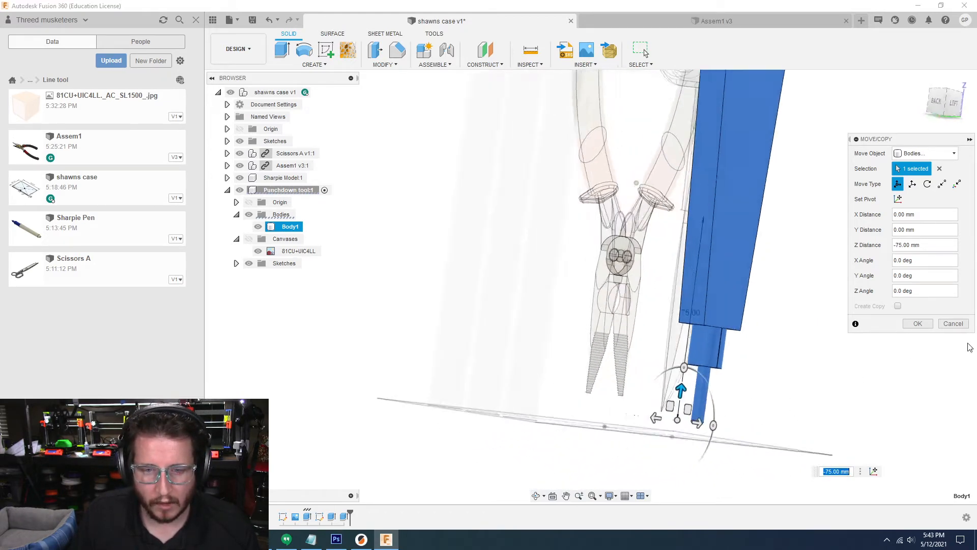
pyautogui.press('Return')
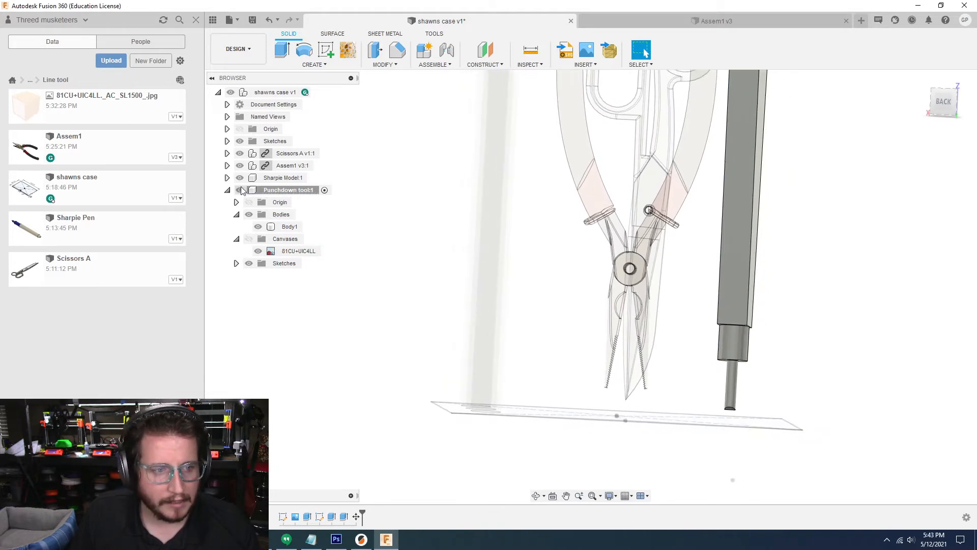
# - Reactivate the top-level assembly and create a new component in it named "stubby screwdriver"
pyautogui.click(317, 94)
pyautogui.keyDown('shift'); pyautogui.moveTo(406, 254); pyautogui.dragTo(615, 330, button='middle'); pyautogui.keyUp('shift')
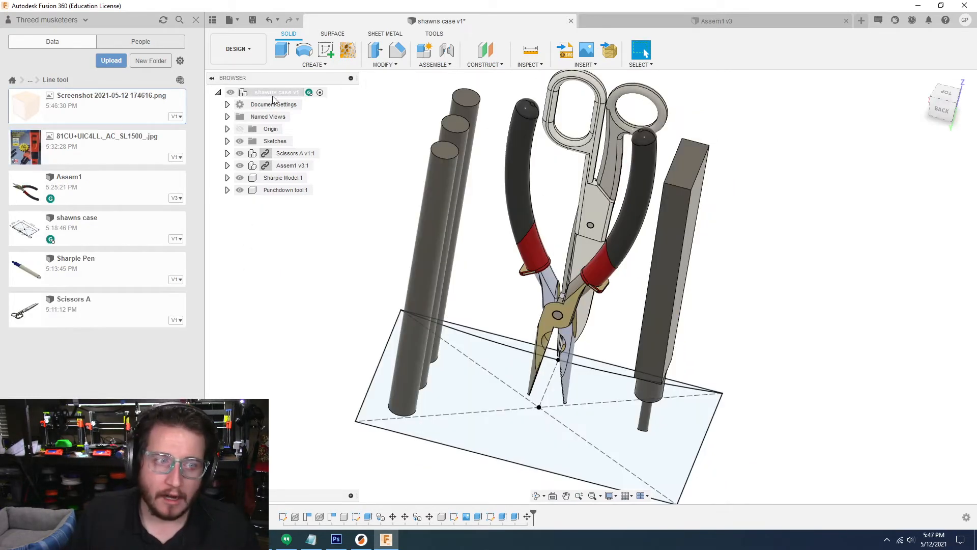
pyautogui.click(275, 96)
pyautogui.rightClick(280, 97)
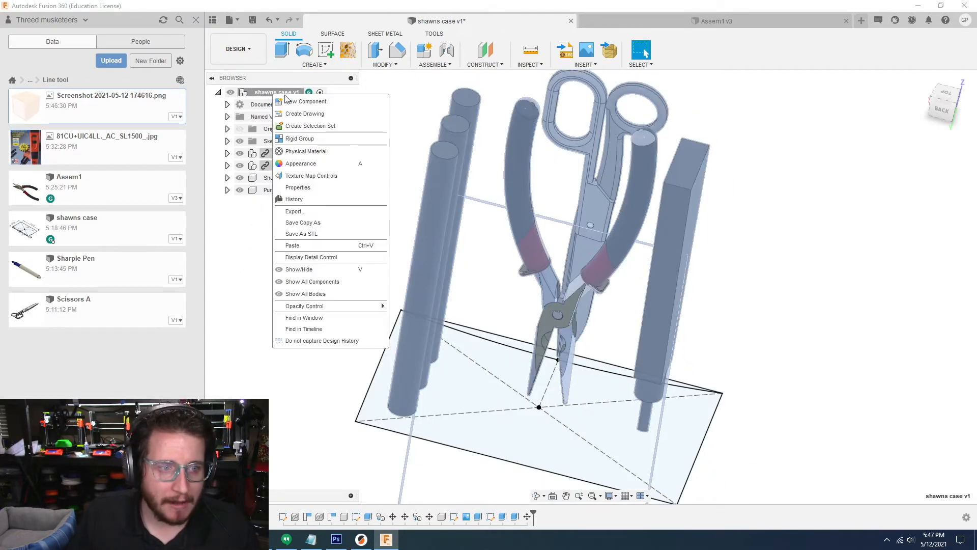
pyautogui.click(315, 101)
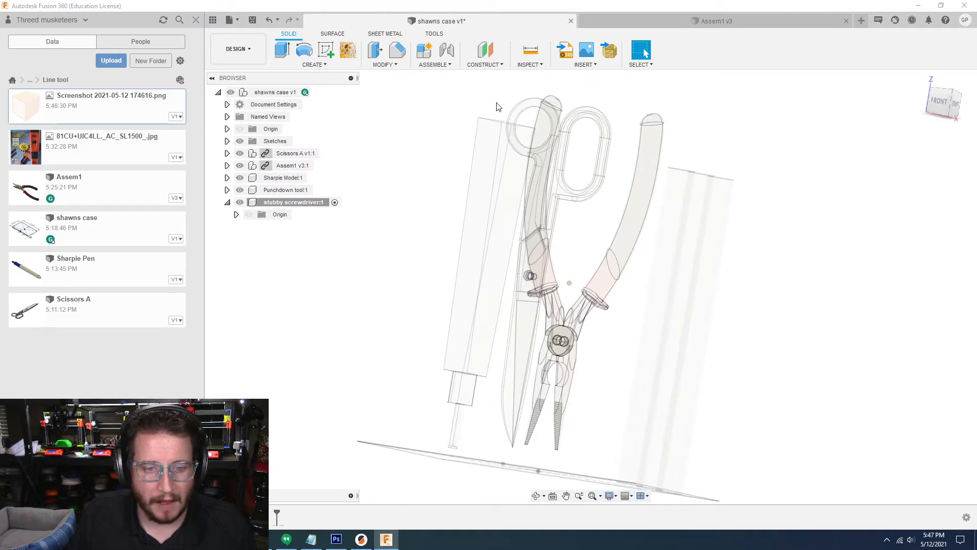
# - Start a sketch on the stubby screwdriver's front XZ plane and insert Screenshot 2021-05-12 174616.png as a canvas on that plane
pyautogui.click(945, 102)
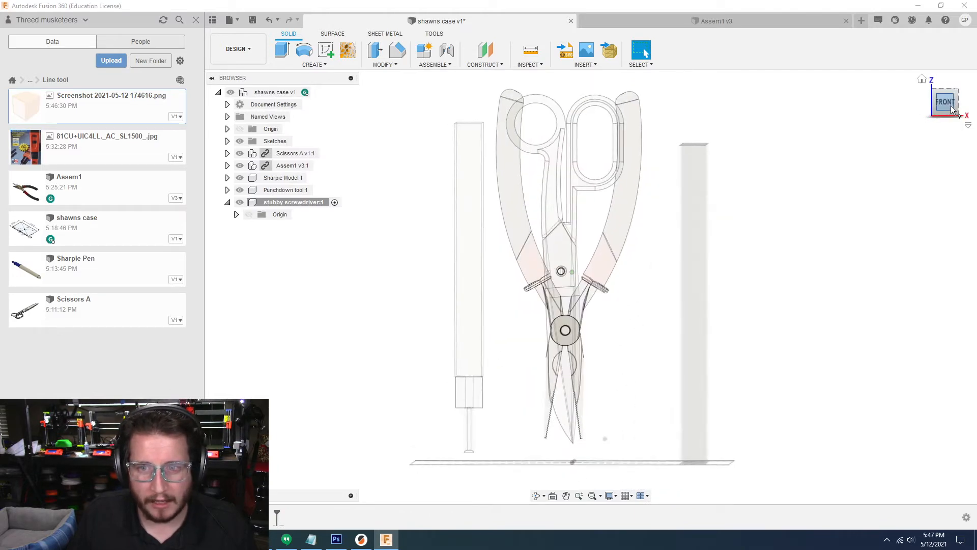
pyautogui.click(325, 50)
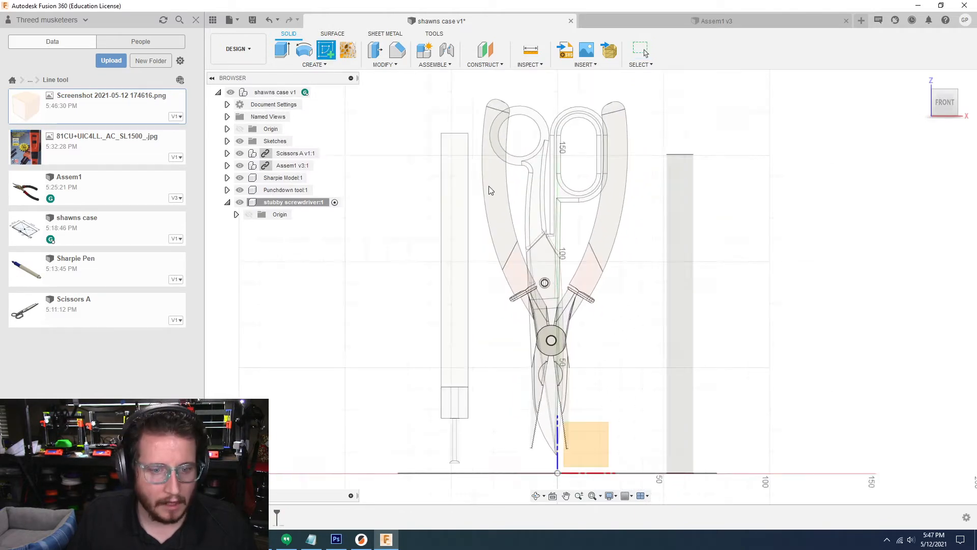
pyautogui.click(600, 452)
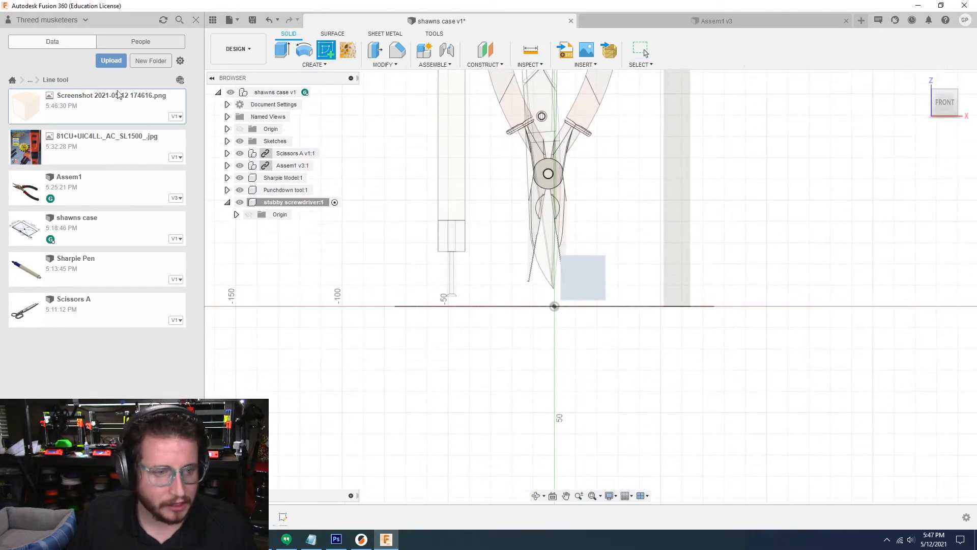
pyautogui.click(821, 51)
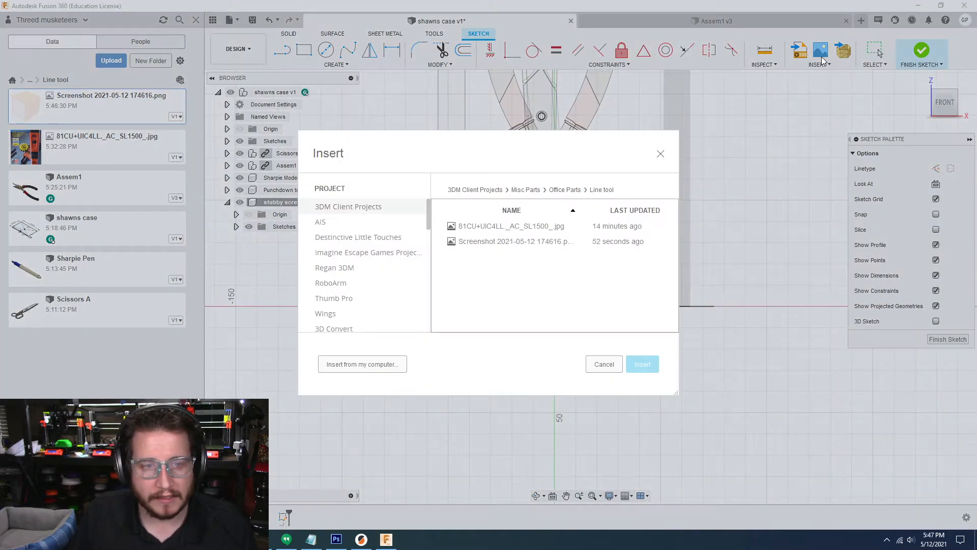
pyautogui.doubleClick(498, 243)
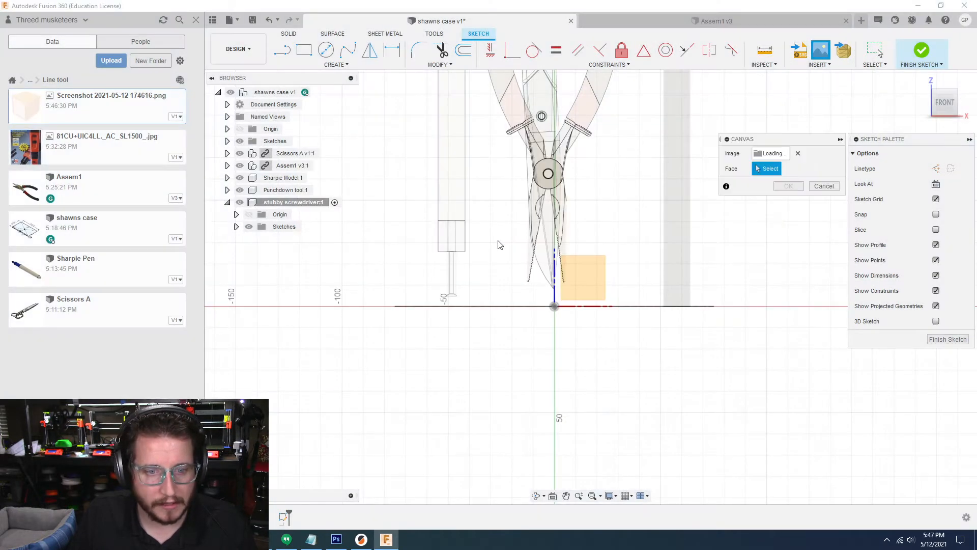
pyautogui.click(563, 297)
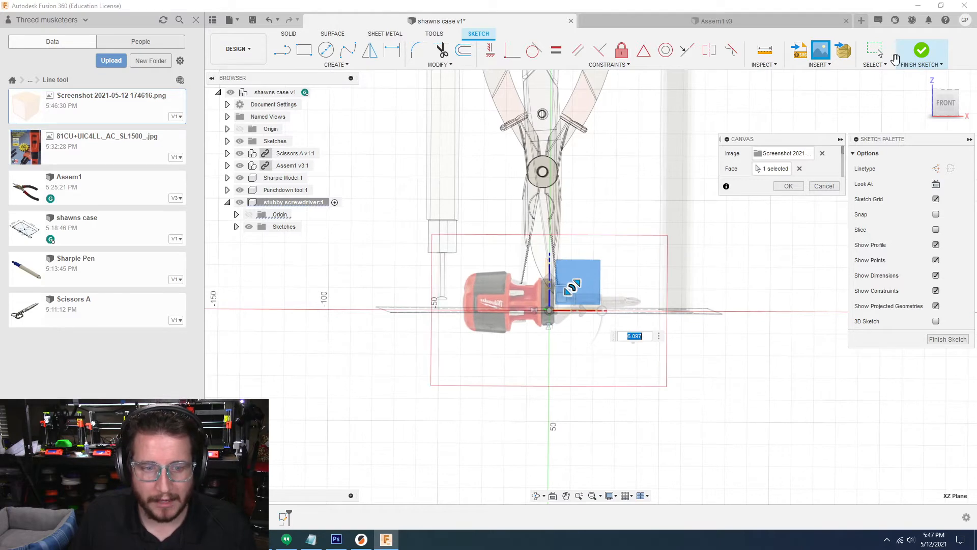
# - Rotate the screwdriver canvas a quarter turn so its tip points down, and calibrate its scale starting from the handle's outer edge
pyautogui.moveTo(597, 319); pyautogui.dragTo(543, 371)
pyautogui.keyDown('shift'); pyautogui.moveTo(544, 370); pyautogui.dragTo(589, 335, button='middle'); pyautogui.keyUp('shift')
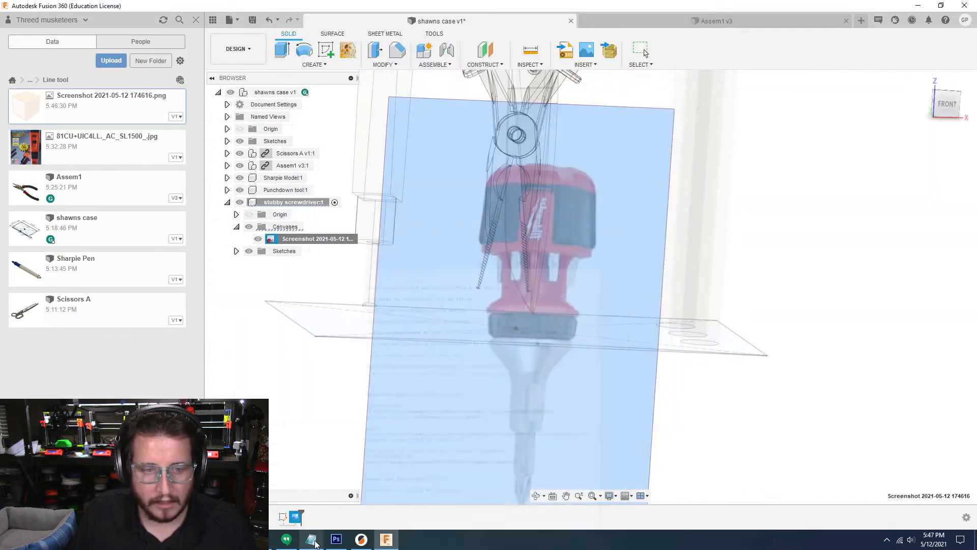
pyautogui.keyDown('shift'); pyautogui.moveTo(544, 193); pyautogui.dragTo(471, 210, button='middle'); pyautogui.keyUp('shift')
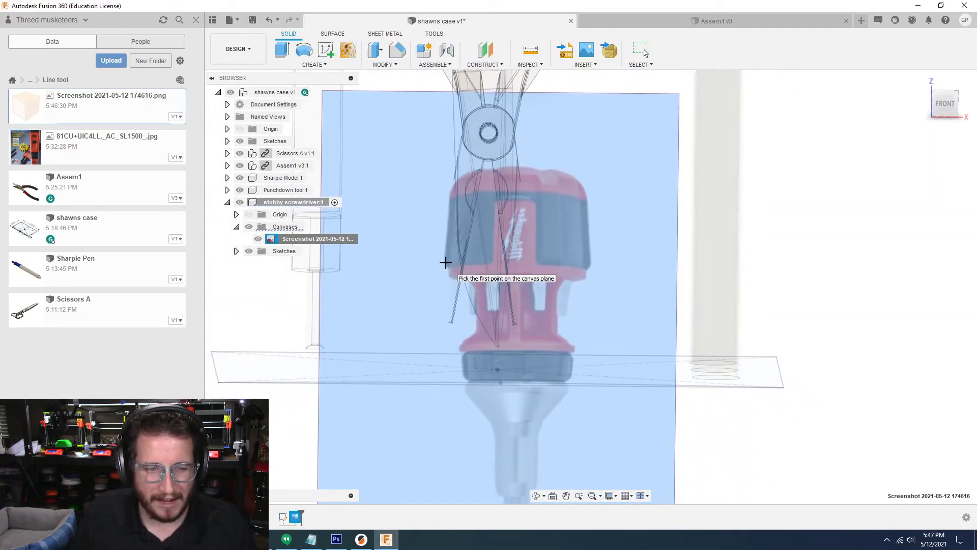
pyautogui.click(446, 263)
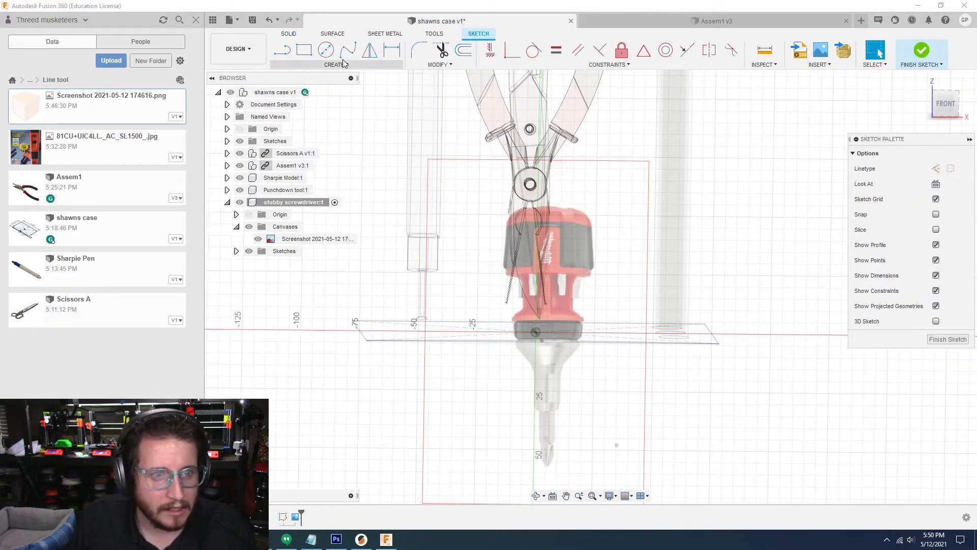
# - Trace one side of the screwdriver's silhouette with connected lines, following the handle, waist, collar and shank down the picture
pyautogui.click(282, 49)
pyautogui.scroll(1, 511, 212)
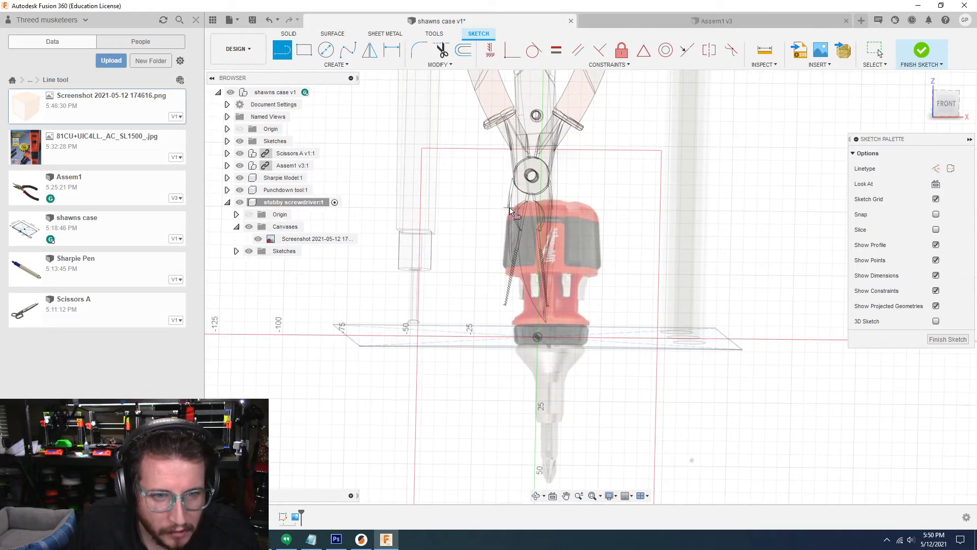
pyautogui.scroll(5, 529, 280)
pyautogui.click(464, 405)
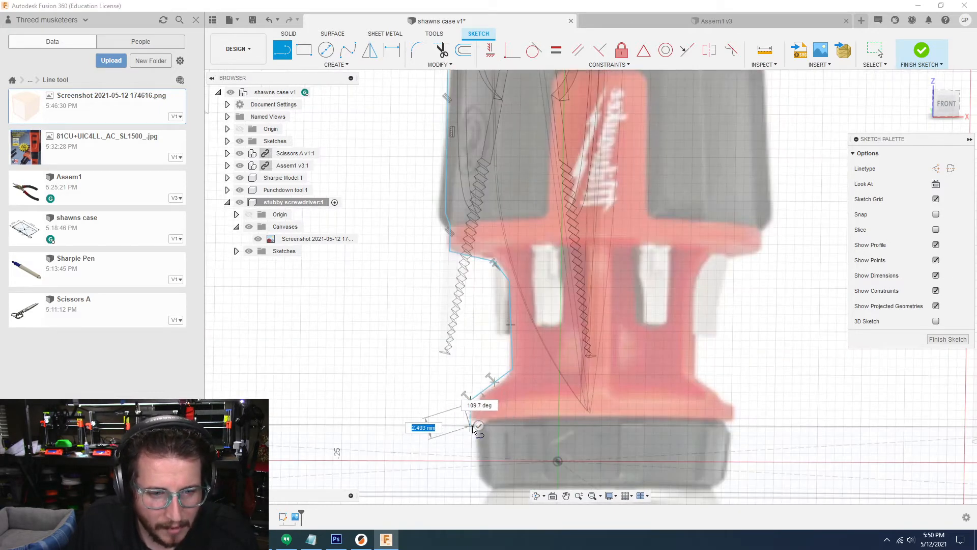
pyautogui.click(478, 439)
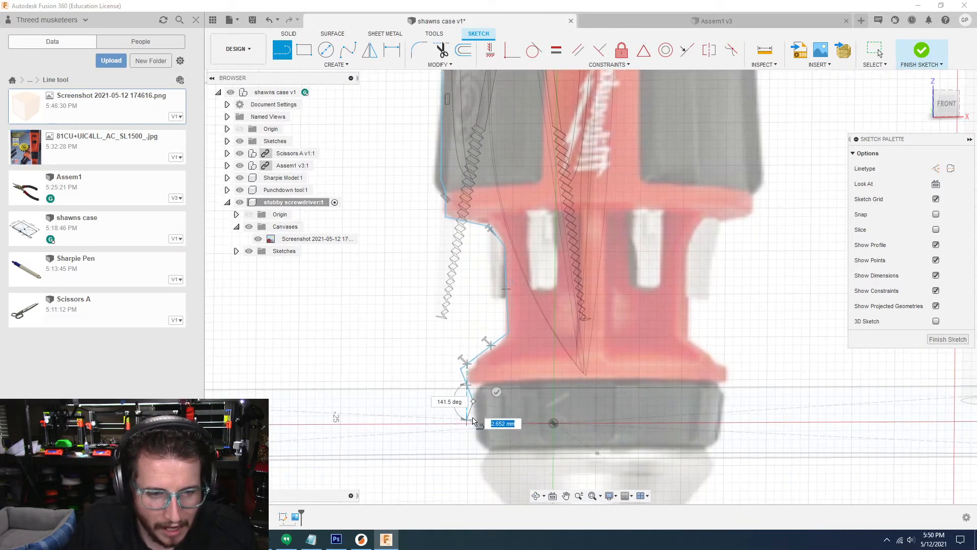
pyautogui.click(476, 436)
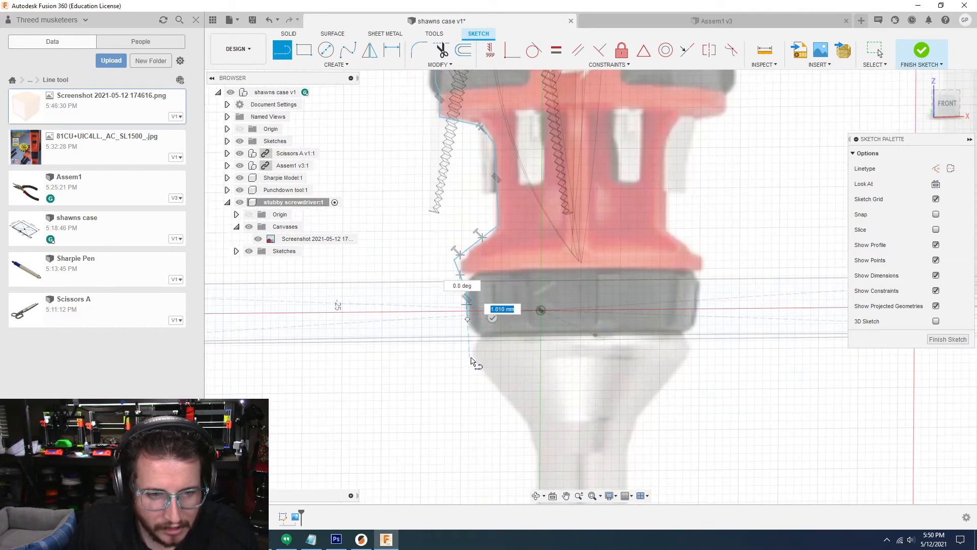
pyautogui.scroll(-5, 474, 363)
pyautogui.click(948, 339)
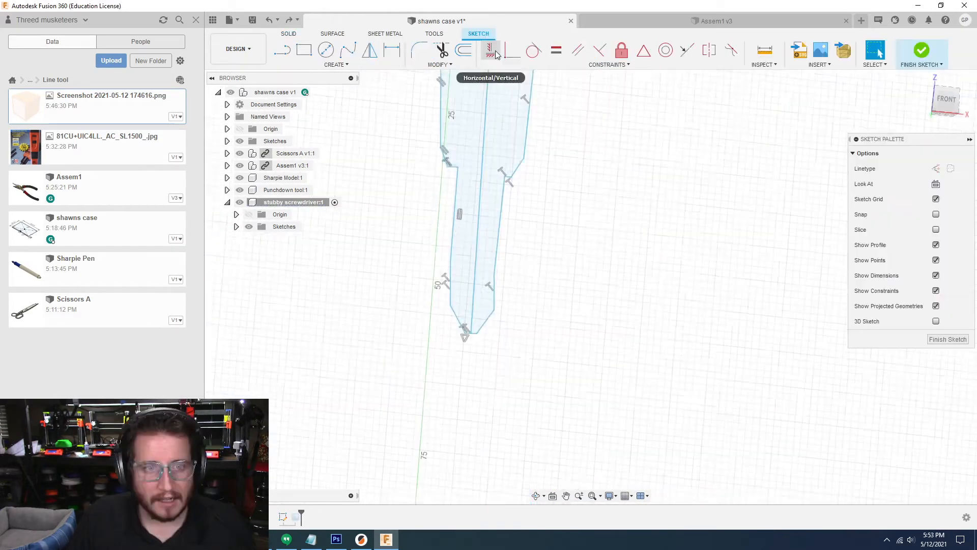
# - Constrain the screwdriver bit's side lines vertical and make the two slanted tip lines equal
pyautogui.click(491, 50)
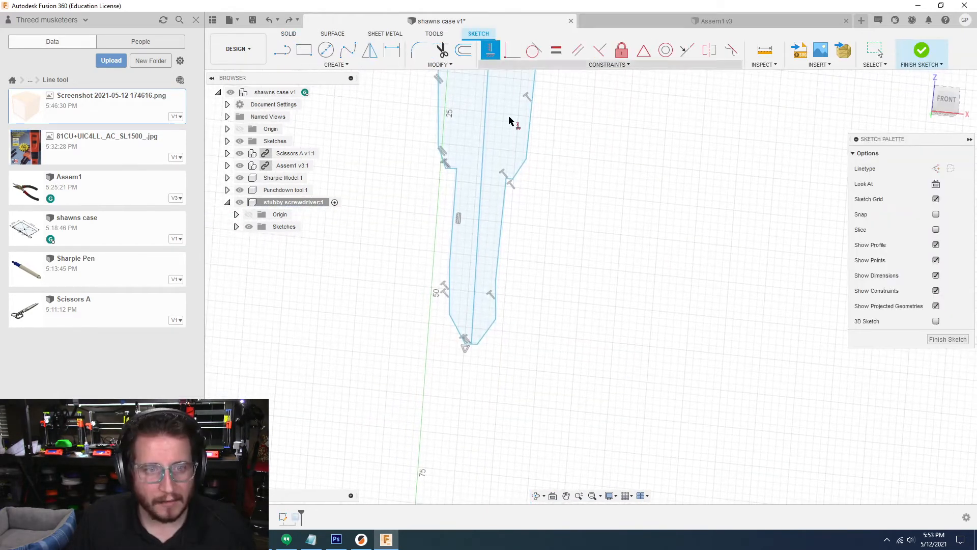
pyautogui.click(454, 220)
pyautogui.click(447, 289)
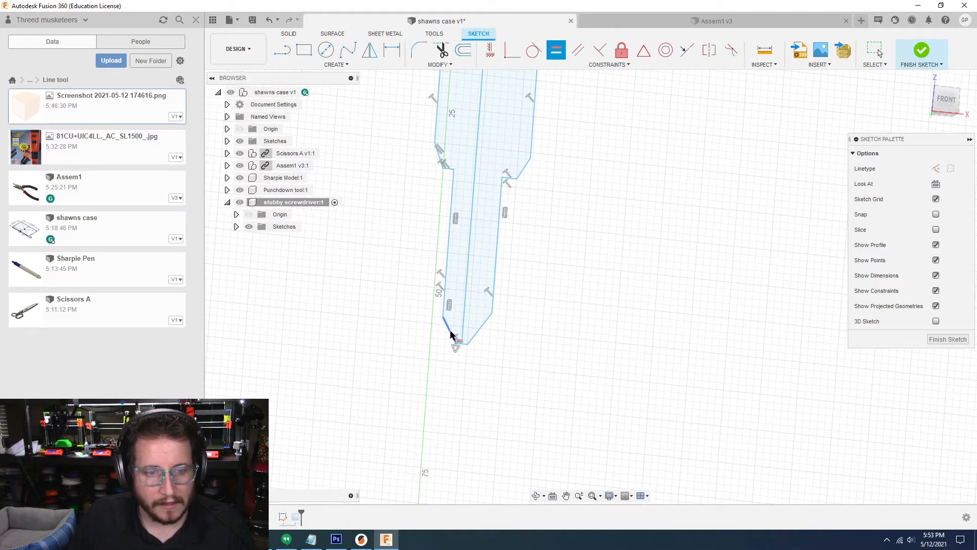
pyautogui.click(471, 337)
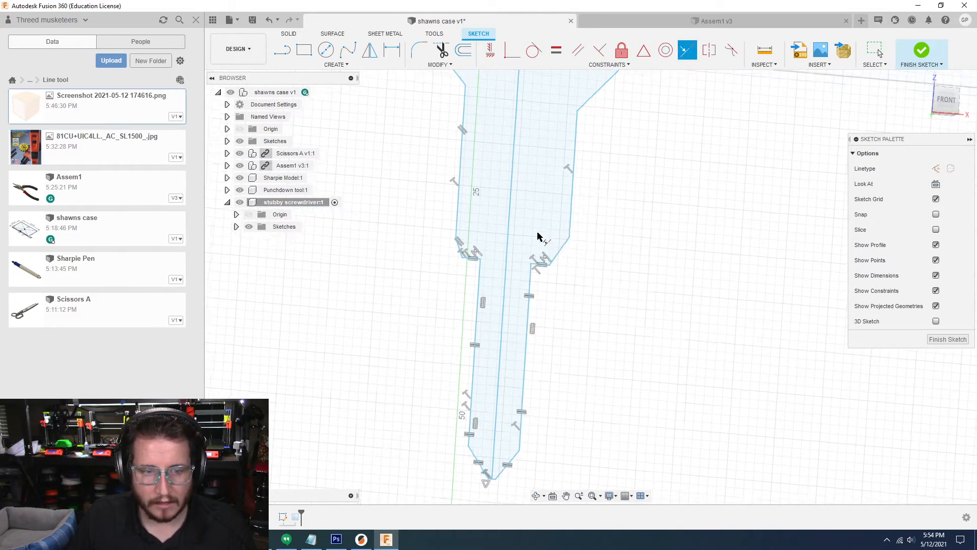
# - Revolve the screwdriver profile about its centre line as a new body
pyautogui.scroll(5, 527, 268)
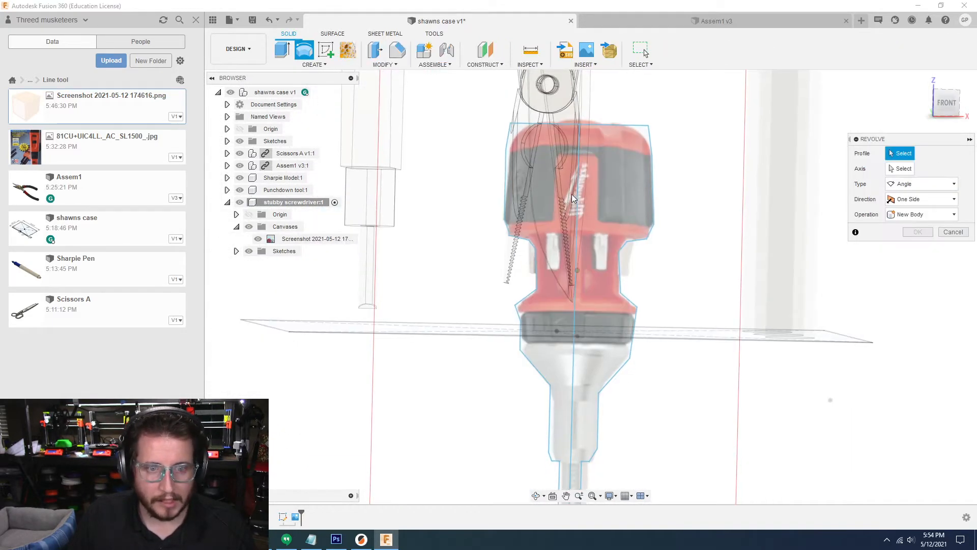
pyautogui.click(554, 184)
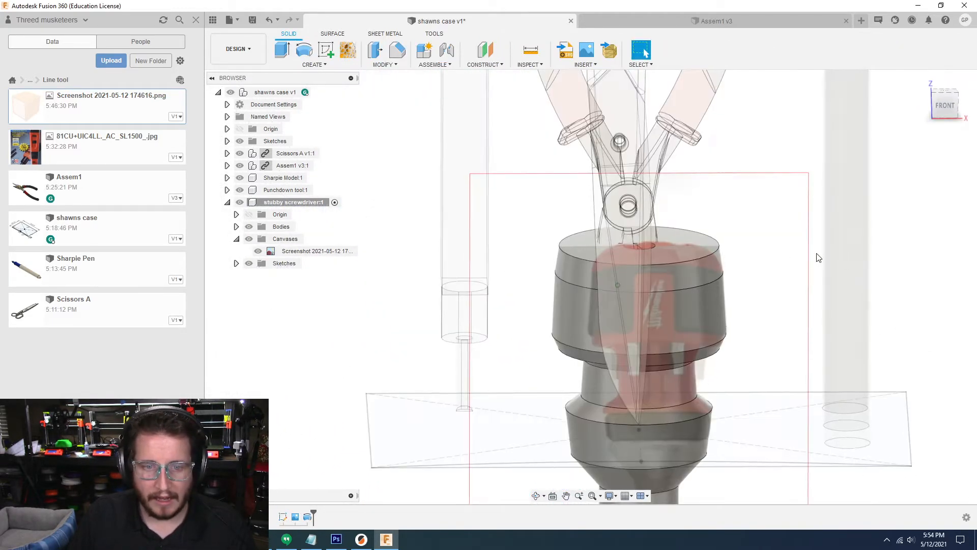
pyautogui.keyDown('shift'); pyautogui.moveTo(818, 257); pyautogui.dragTo(589, 251, button='middle'); pyautogui.keyUp('shift')
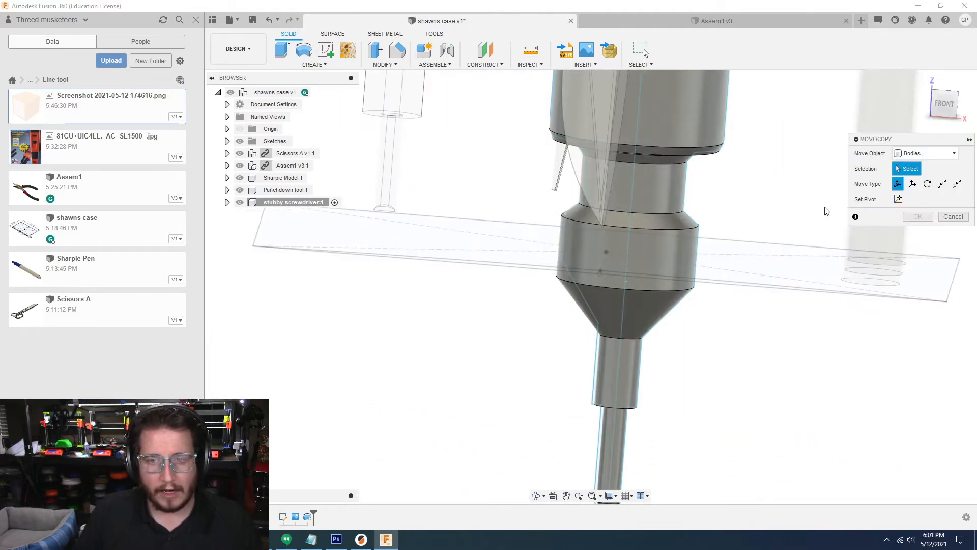
# - Move the stubby screwdriver body up 90 mm in Z so it stands above the base
pyautogui.click(631, 279)
pyautogui.moveTo(630, 165); pyautogui.dragTo(621, 158)
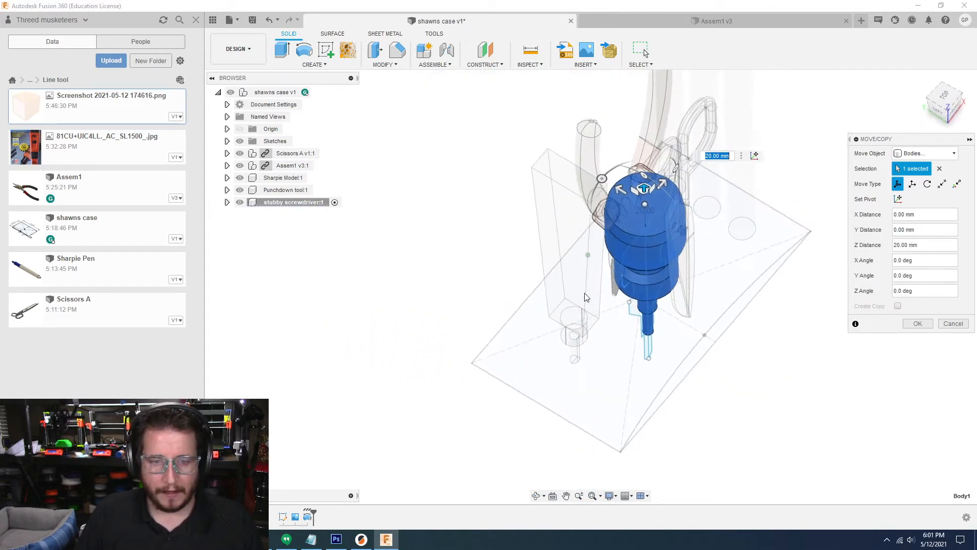
pyautogui.moveTo(650, 190); pyautogui.dragTo(648, 109)
pyautogui.keyDown('shift'); pyautogui.moveTo(648, 109); pyautogui.dragTo(587, 125, button='middle'); pyautogui.keyUp('shift')
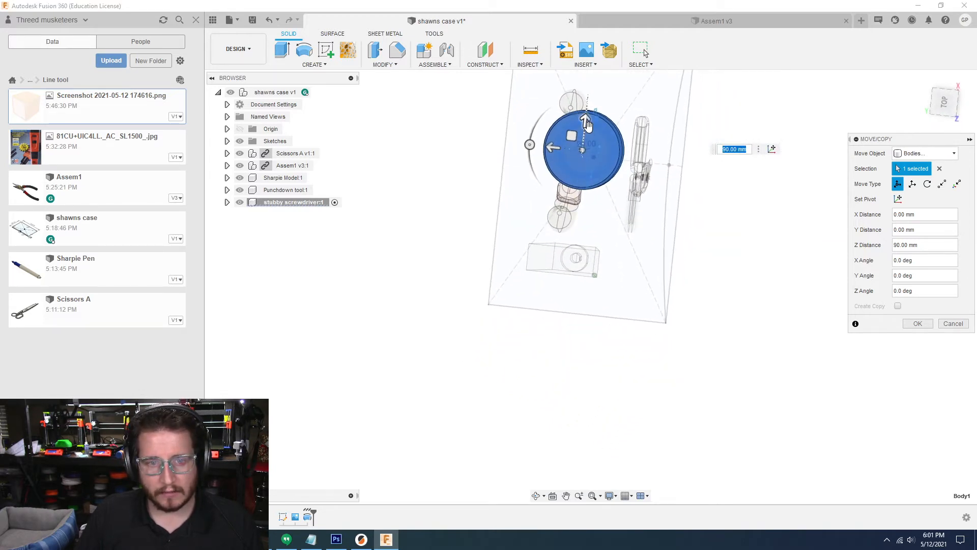
# - Shift the screwdriver body -55 mm in X and across to beside the punch down tool, and reactivate the top-level assembly
pyautogui.moveTo(587, 119); pyautogui.dragTo(584, 235)
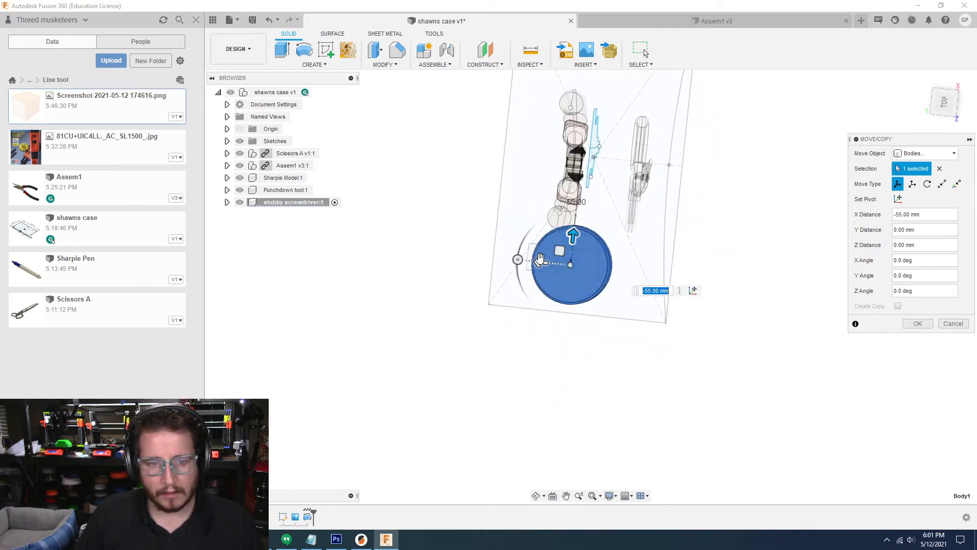
pyautogui.moveTo(541, 263); pyautogui.dragTo(582, 269)
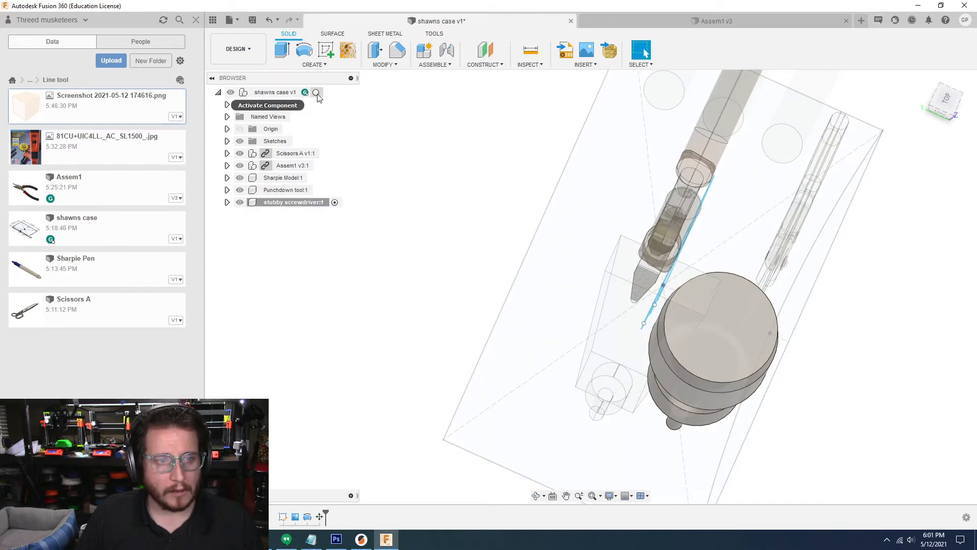
pyautogui.click(319, 96)
# - Move the three Sharpie bodies together -10 mm in X, inward from the base's edge
pyautogui.click(630, 256)
pyautogui.click(641, 256)
pyautogui.press('m')
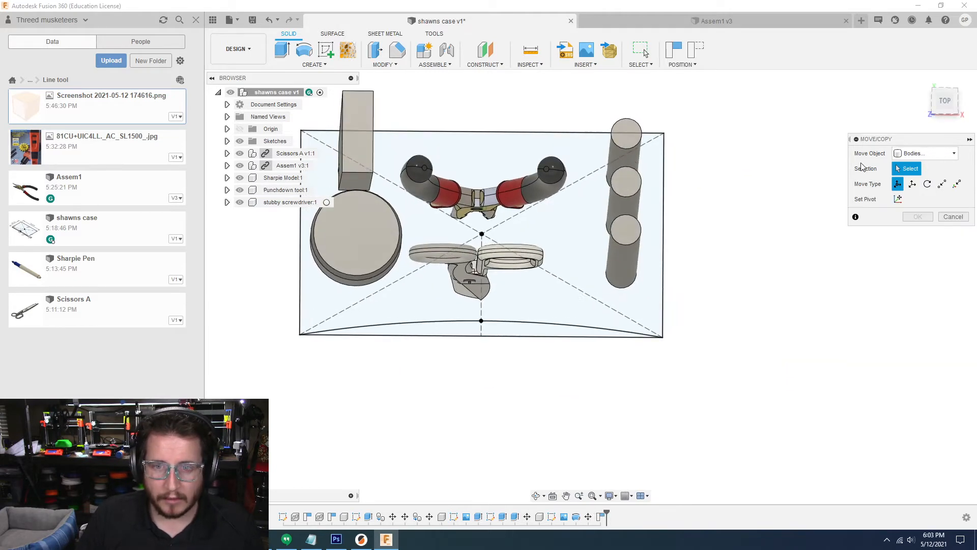
pyautogui.click(631, 242)
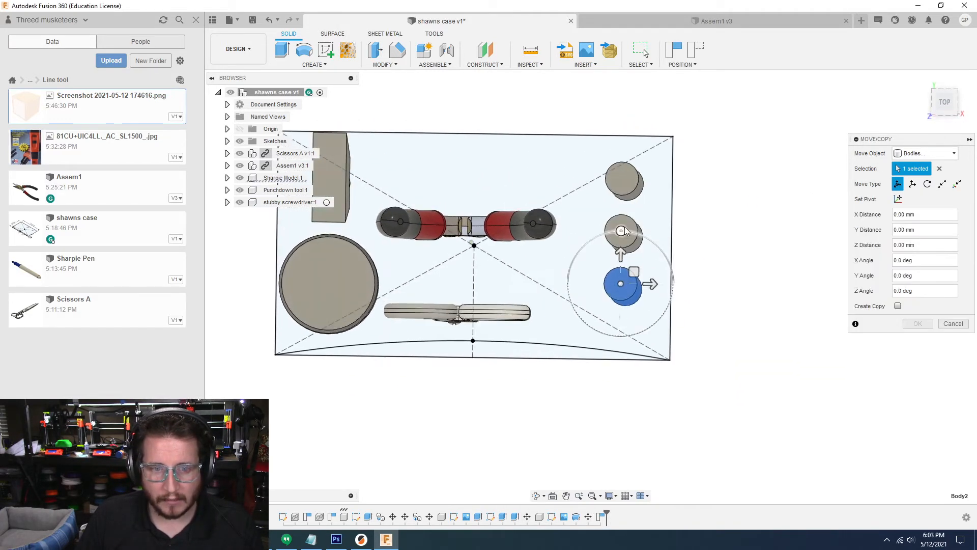
pyautogui.click(628, 230)
pyautogui.click(625, 181)
pyautogui.moveTo(655, 281); pyautogui.dragTo(626, 279)
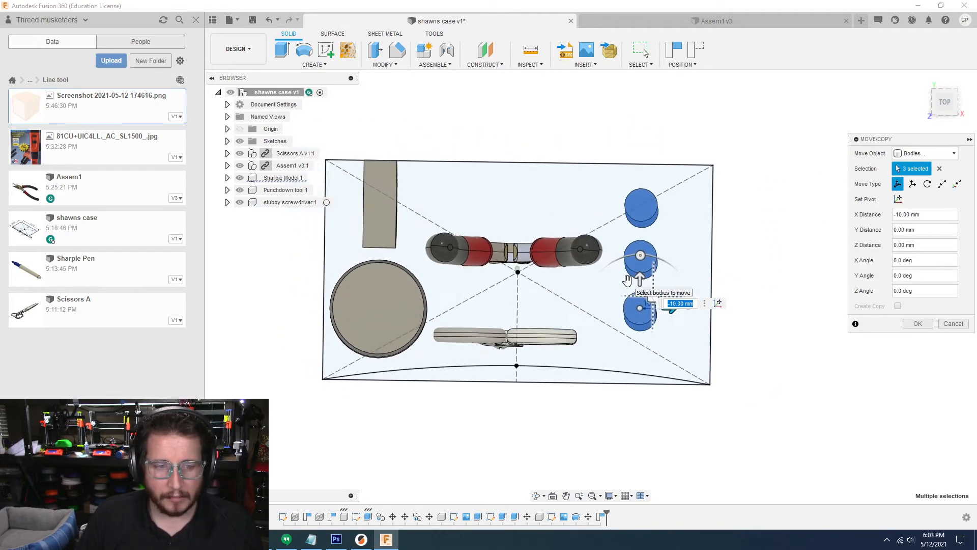
# - Move the punch down tool, screwdriver and three Sharpie bodies together 5 mm in X
pyautogui.click(450, 229)
pyautogui.click(448, 321)
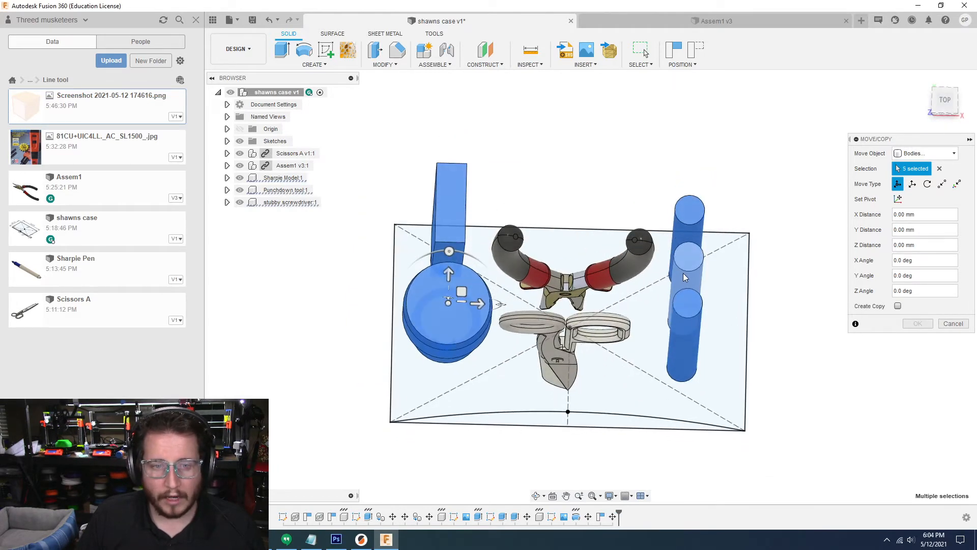
pyautogui.moveTo(477, 326); pyautogui.dragTo(491, 330)
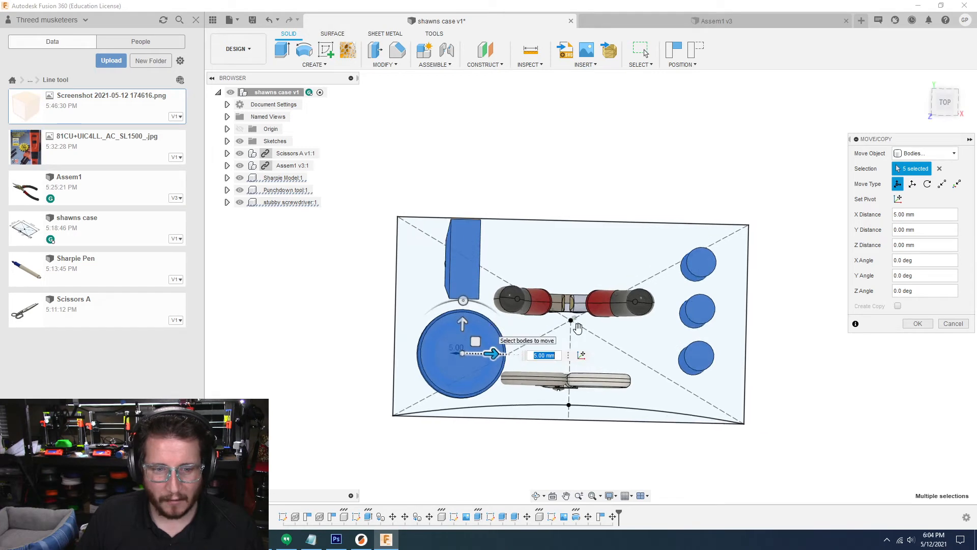
pyautogui.press('Return')
# - Reposition the Scissors A component over the base, and open the base rectangle's 150 mm width dimension for editing
pyautogui.click(289, 157)
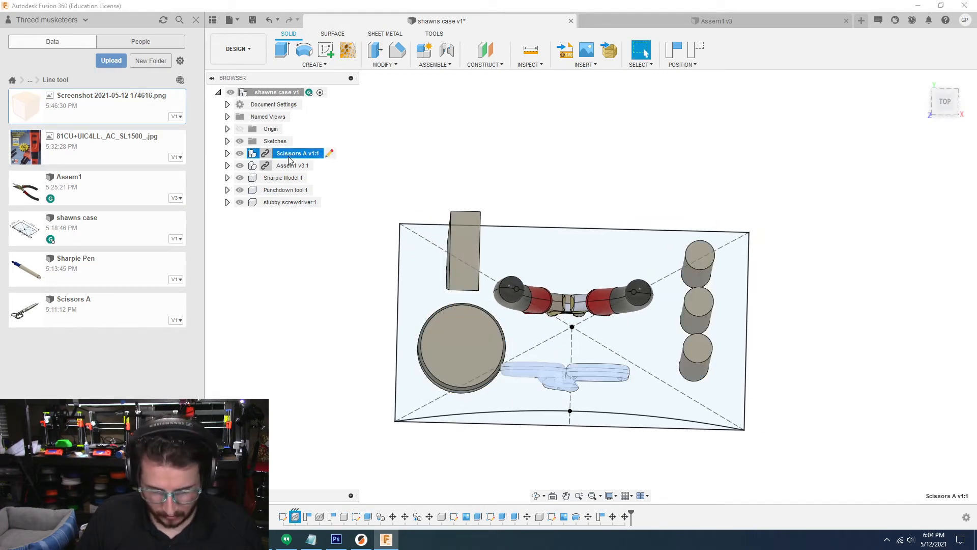
pyautogui.press('m')
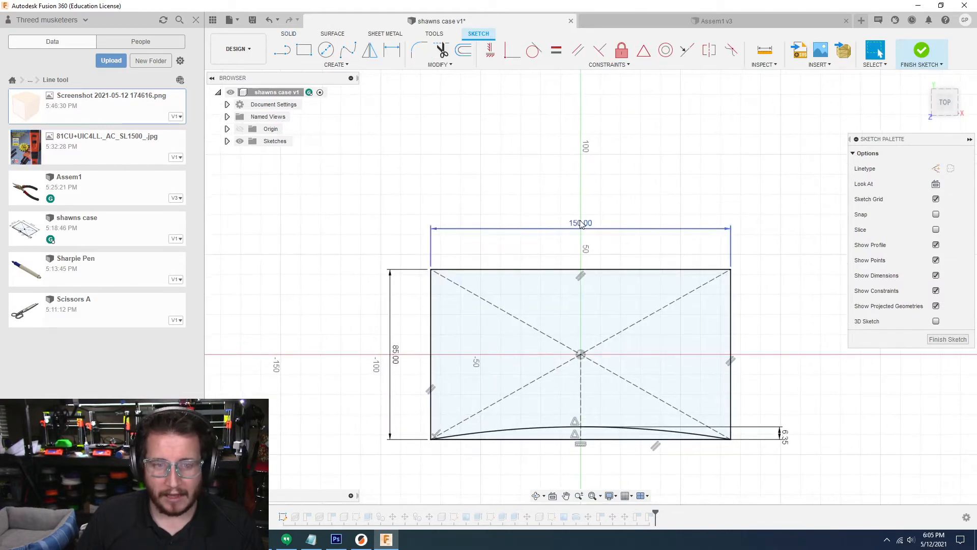
pyautogui.doubleClick(581, 224)
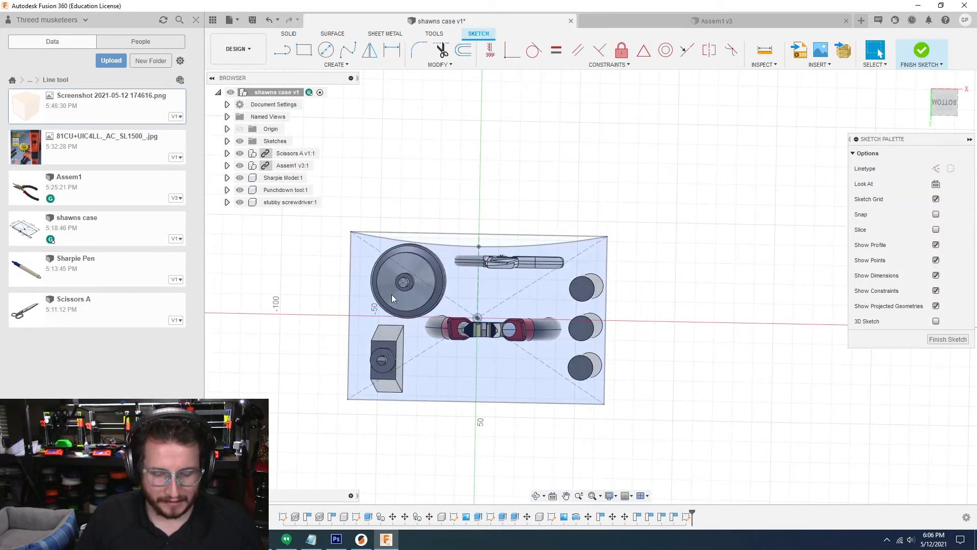
# - Project the base outline with its curved edge and diagonals into the new sketch, and hide Sketch1
pyautogui.press('p')
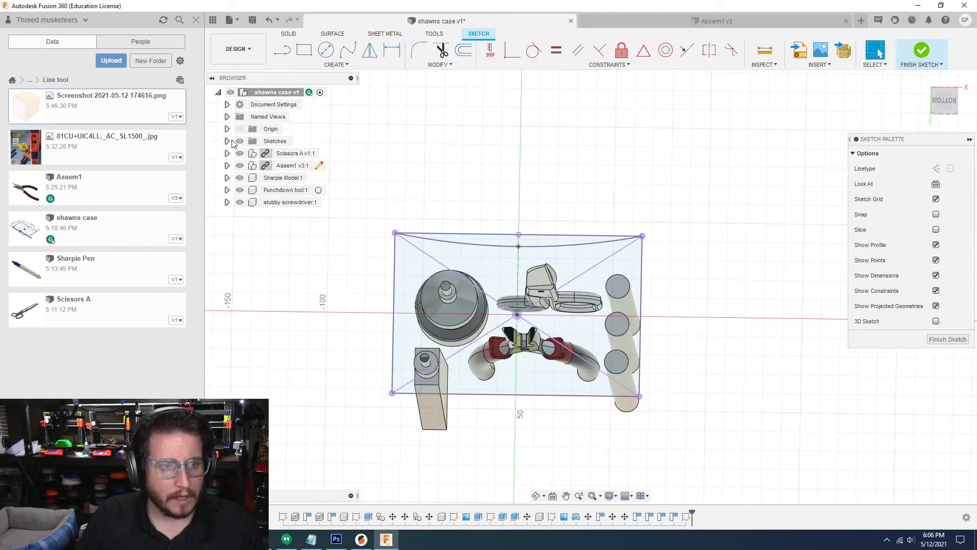
pyautogui.click(227, 142)
pyautogui.click(249, 154)
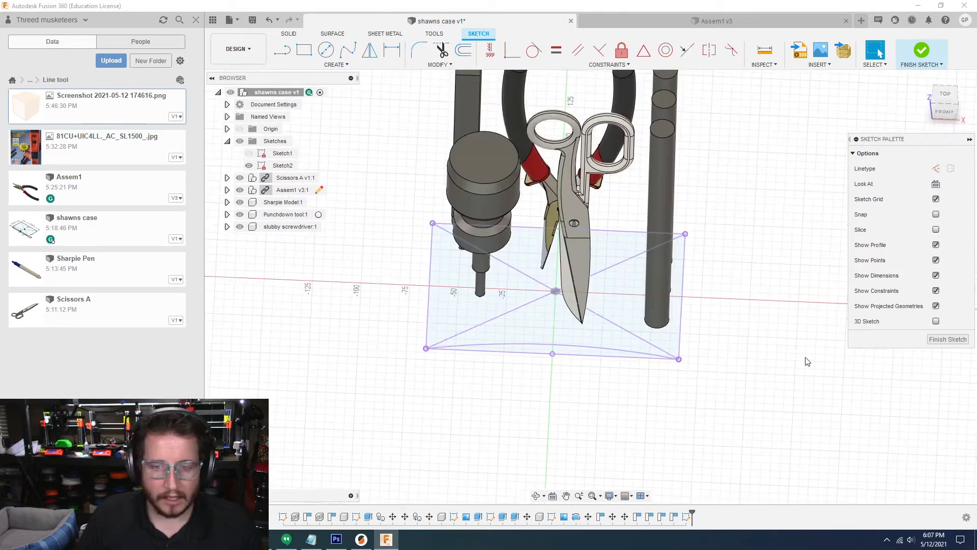
pyautogui.scroll(3, 805, 359)
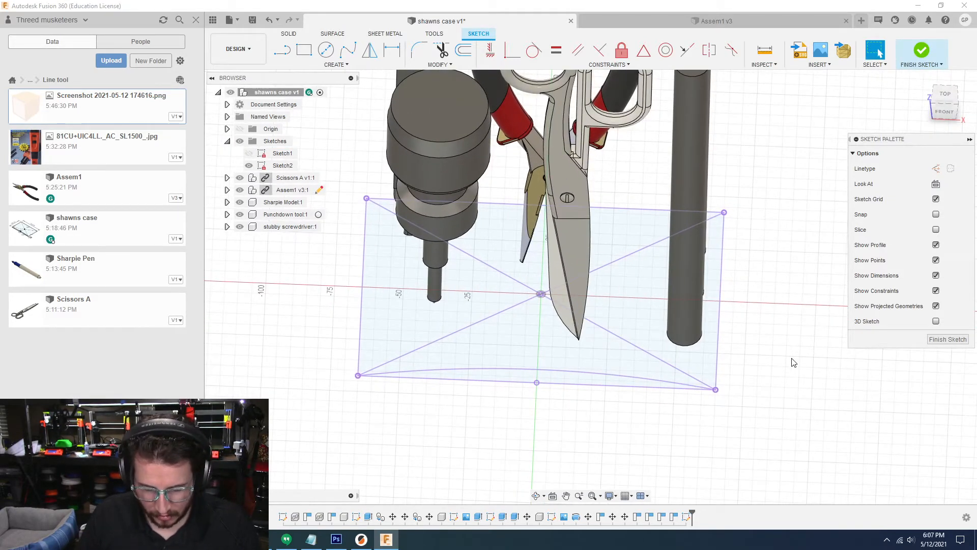
# - Sketch three connected lines around the four Sharpie cylinders, forming a rectangular compartment about 75 x 23 mm against the base's short edge
pyautogui.click(658, 209)
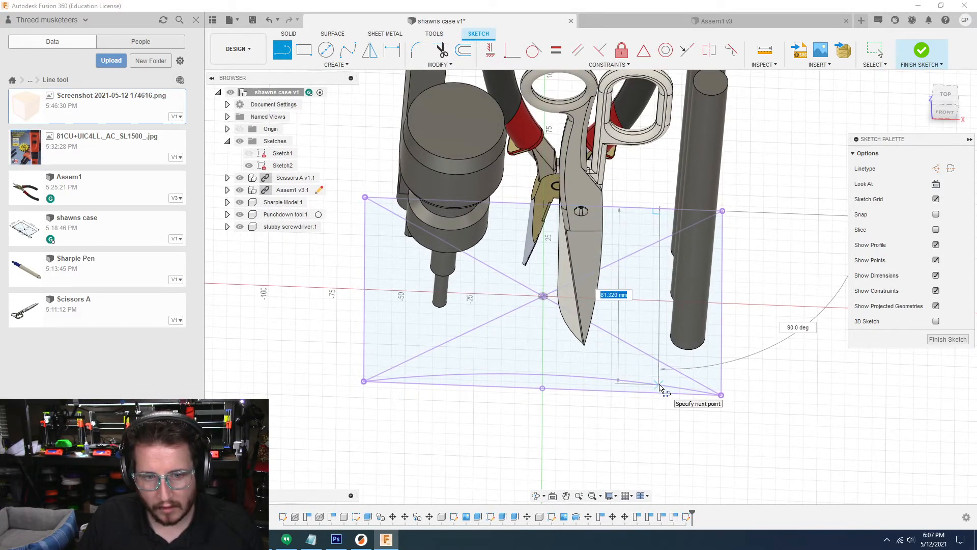
pyautogui.click(662, 371)
pyautogui.click(722, 372)
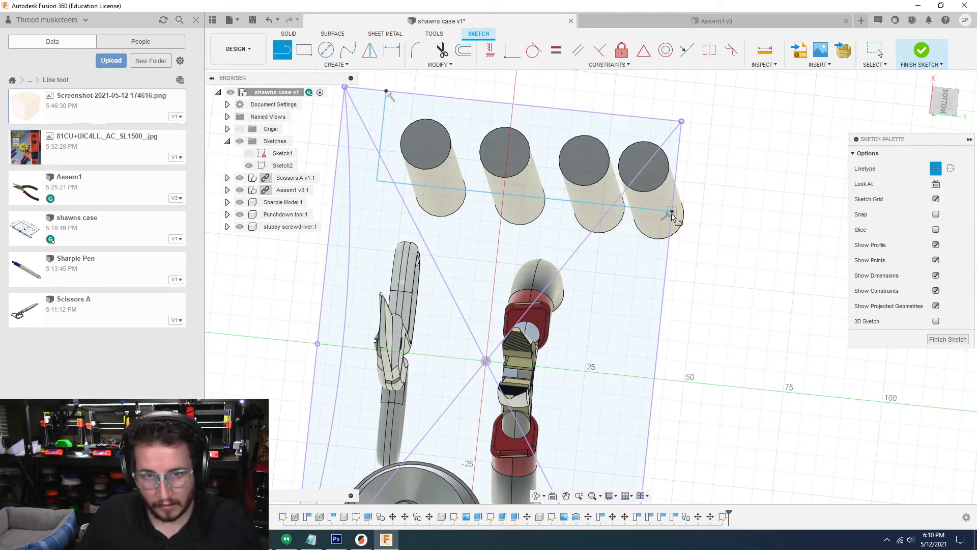
pyautogui.click(682, 122)
pyautogui.press('Escape')
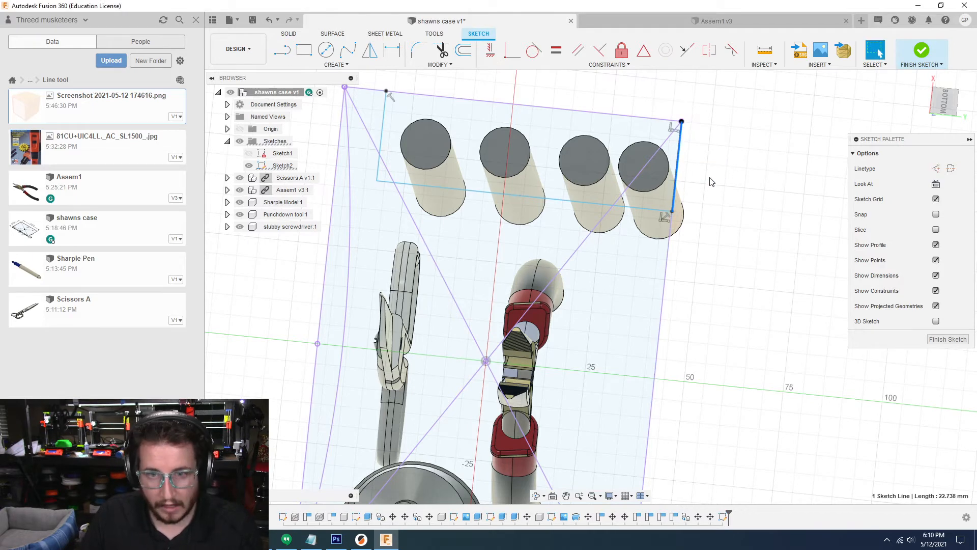
# - Pattern the compartment's end line at the base corner along its length, with quantity 4 and an extent of -55 mm
pyautogui.click(348, 64)
pyautogui.click(326, 205)
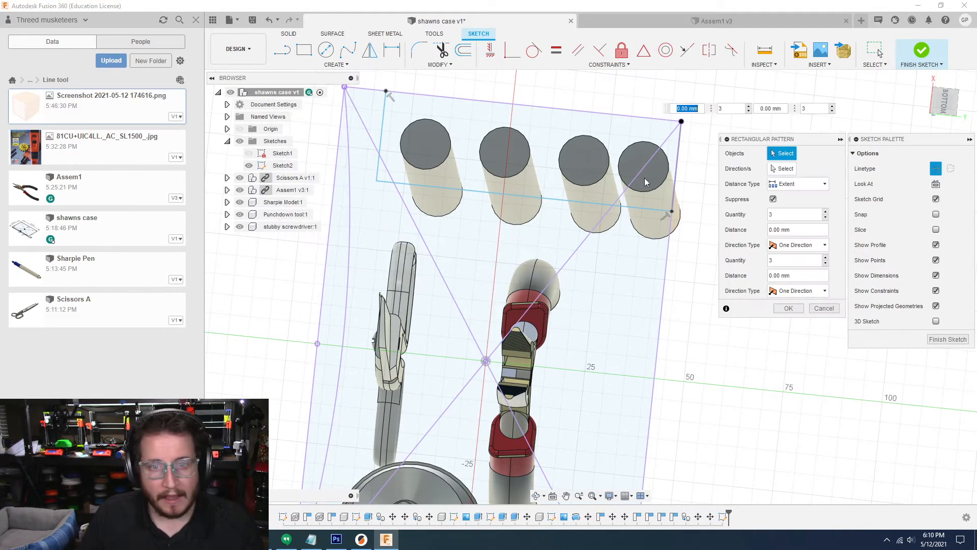
pyautogui.click(677, 168)
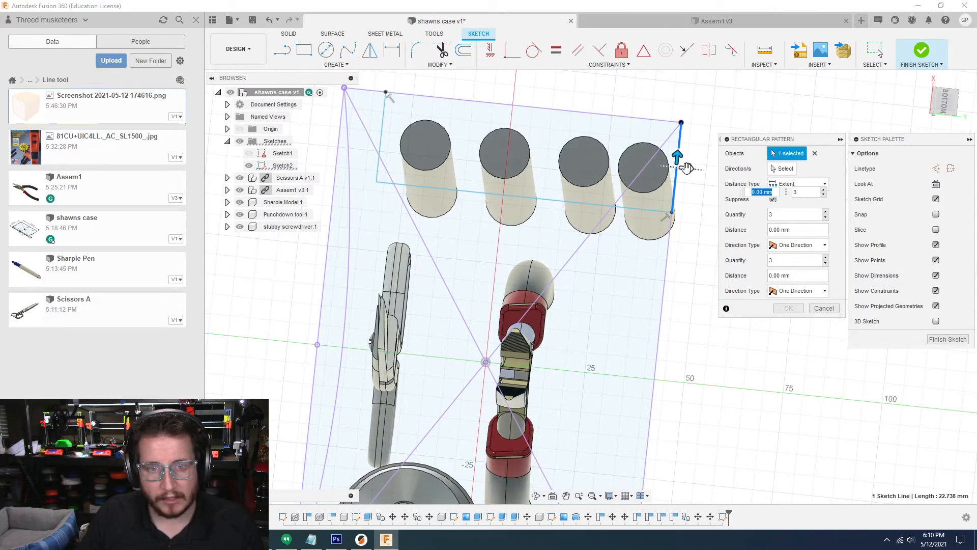
pyautogui.moveTo(446, 156); pyautogui.dragTo(473, 161, button='middle')
pyautogui.moveTo(473, 161); pyautogui.dragTo(463, 161)
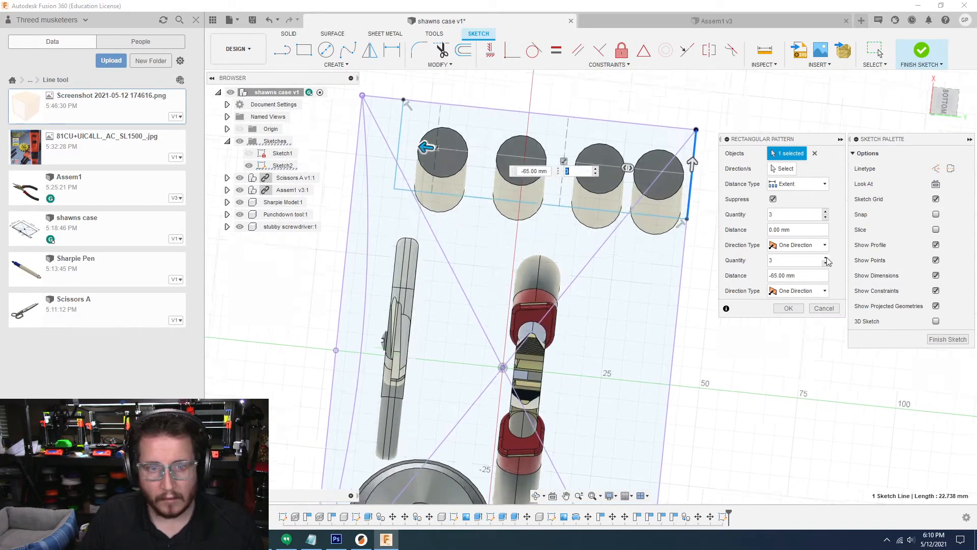
pyautogui.click(826, 258)
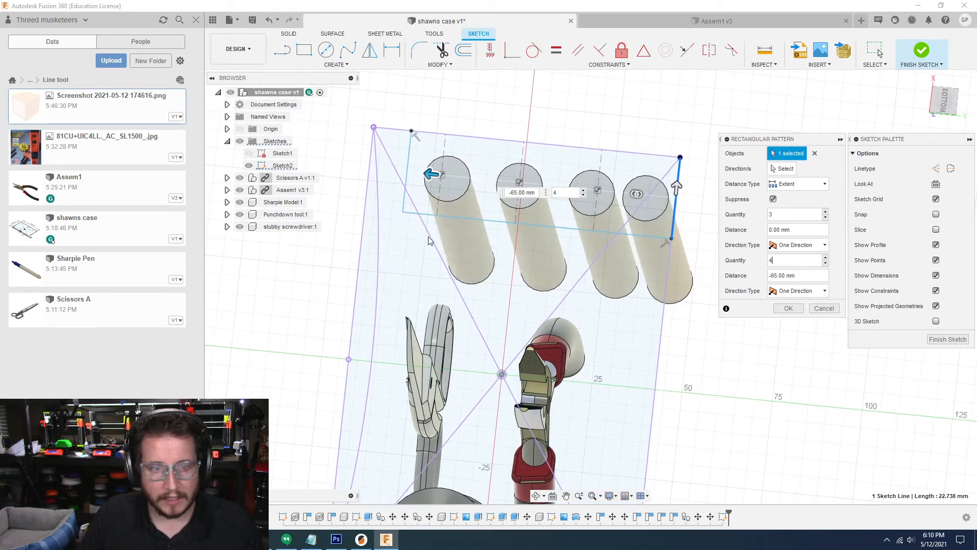
pyautogui.moveTo(430, 173); pyautogui.dragTo(461, 177)
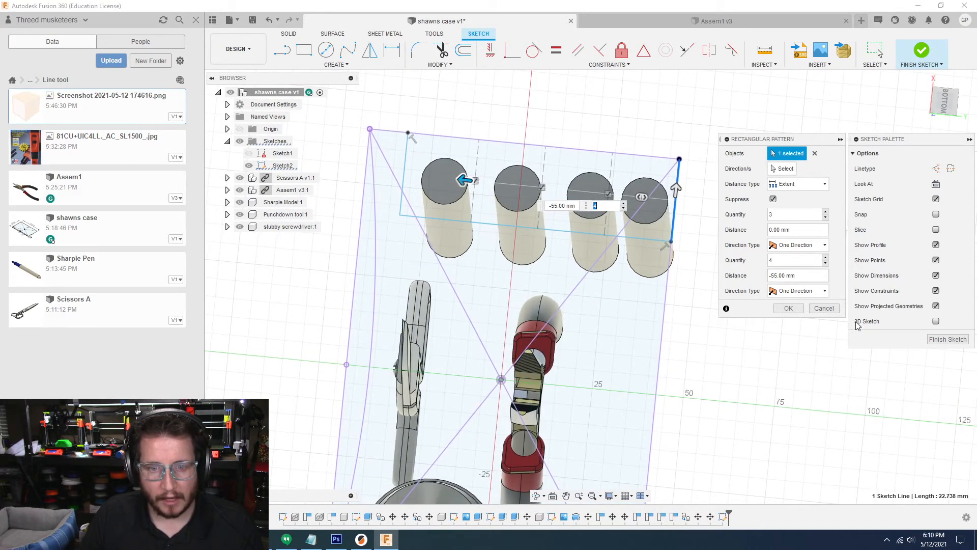
pyautogui.click(790, 309)
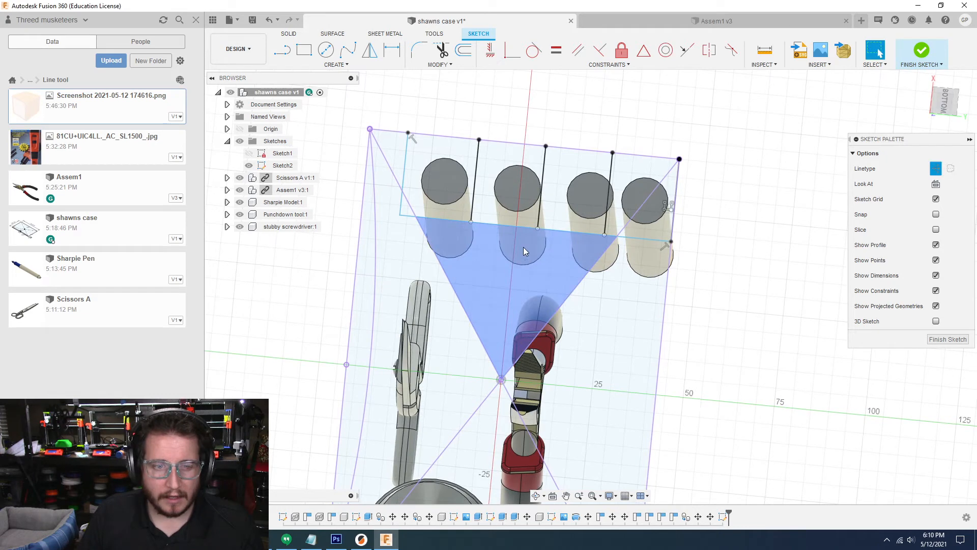
# - Dimension the compartment's long line to 75 mm
pyautogui.click(504, 225)
pyautogui.press('d')
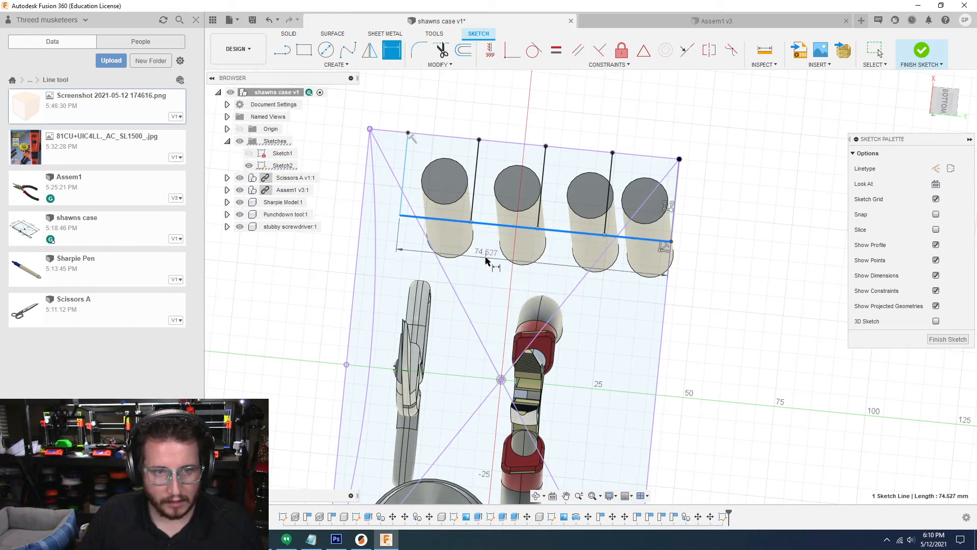
pyautogui.click(490, 261)
pyautogui.write('75')
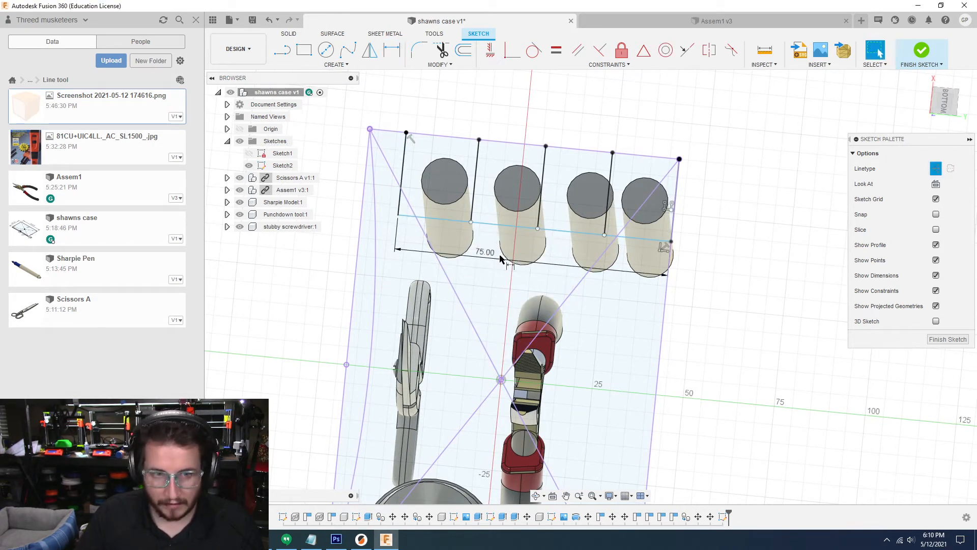
pyautogui.press('Return')
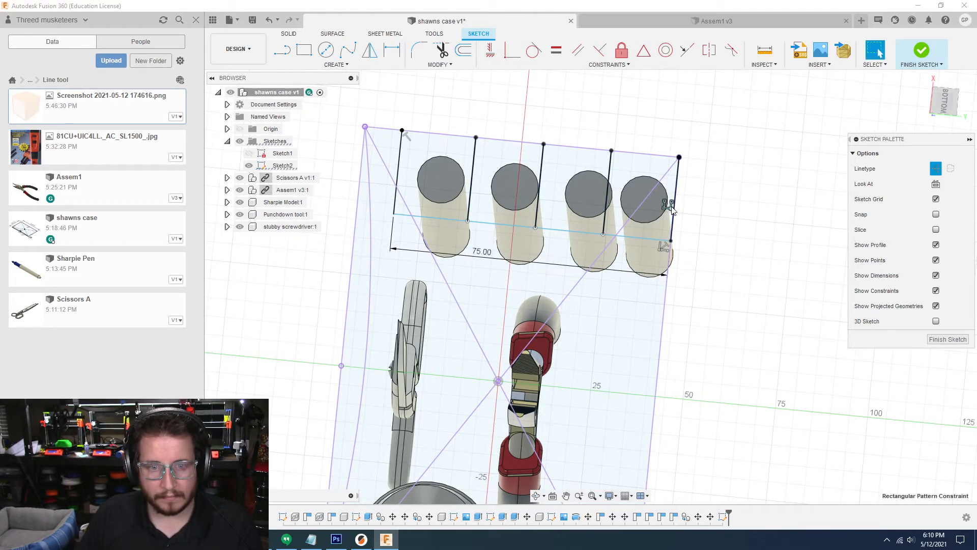
# - Edit the divider line pattern to an extent of -75 mm and a quantity of 5
pyautogui.doubleClick(670, 206)
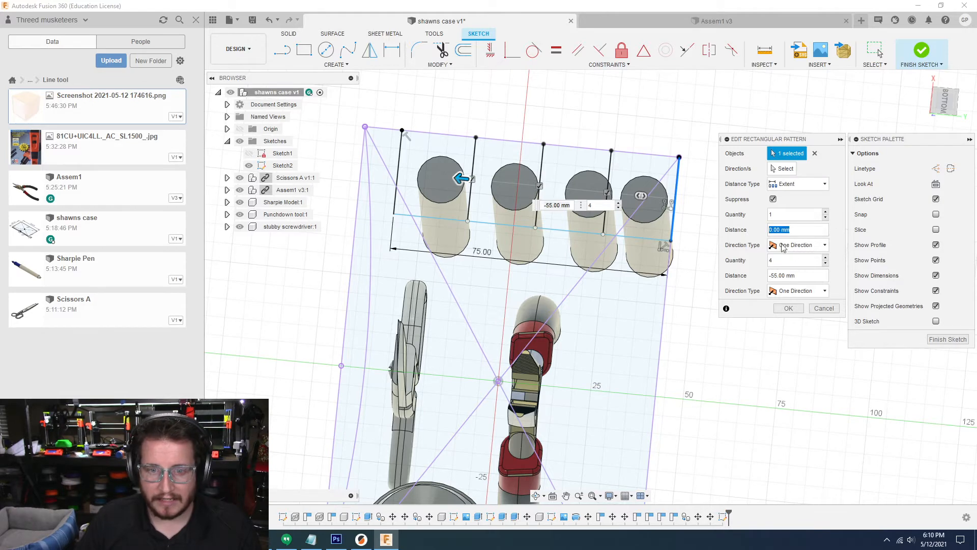
pyautogui.write('-75')
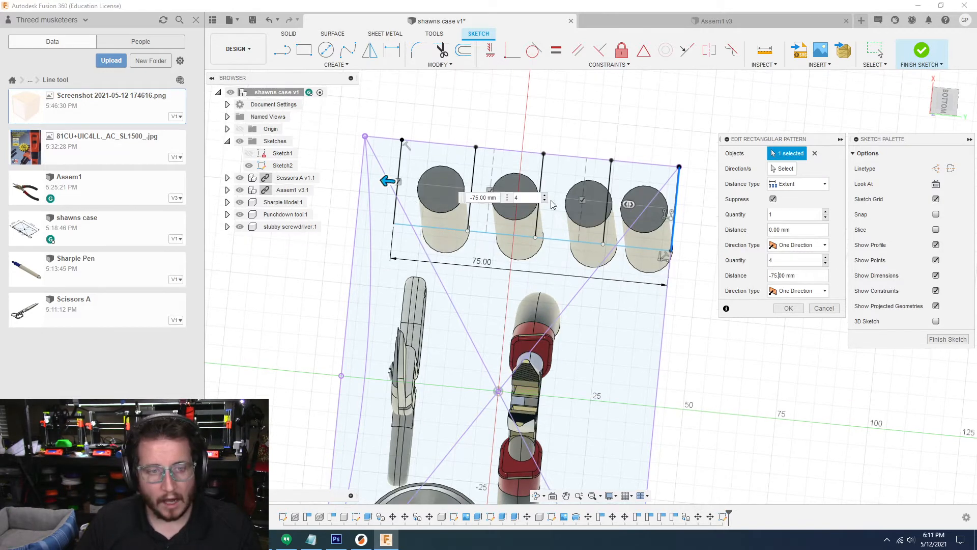
pyautogui.click(826, 258)
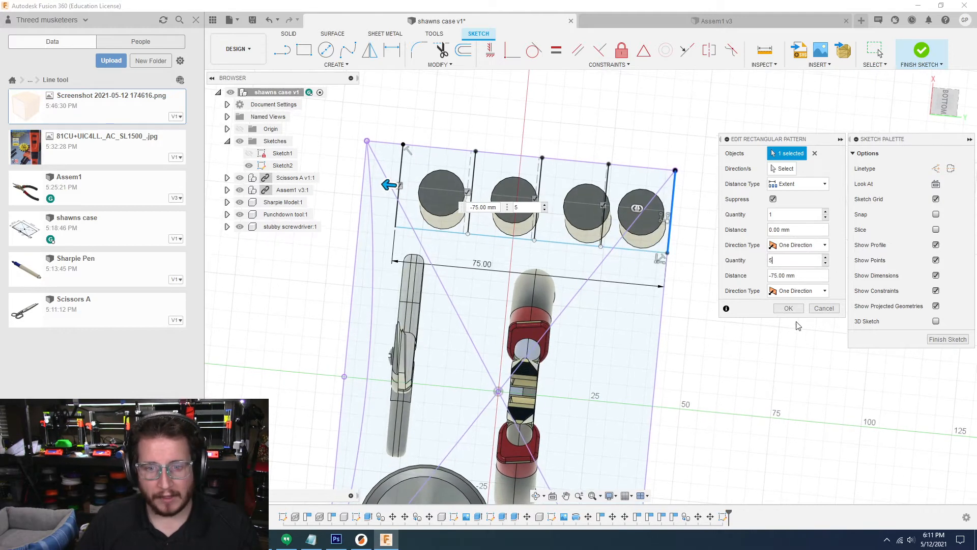
pyautogui.click(788, 309)
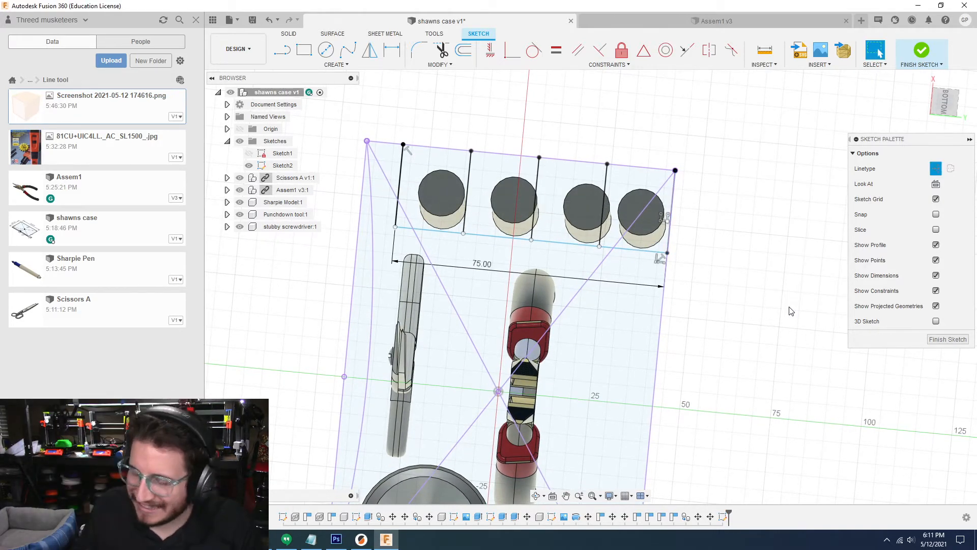
# - Draw a 3 mm diameter circle at the middle of the diagonal construction line in the first Sharpie compartment
pyautogui.keyDown('shift'); pyautogui.moveTo(792, 311); pyautogui.dragTo(764, 205, button='middle'); pyautogui.keyUp('shift')
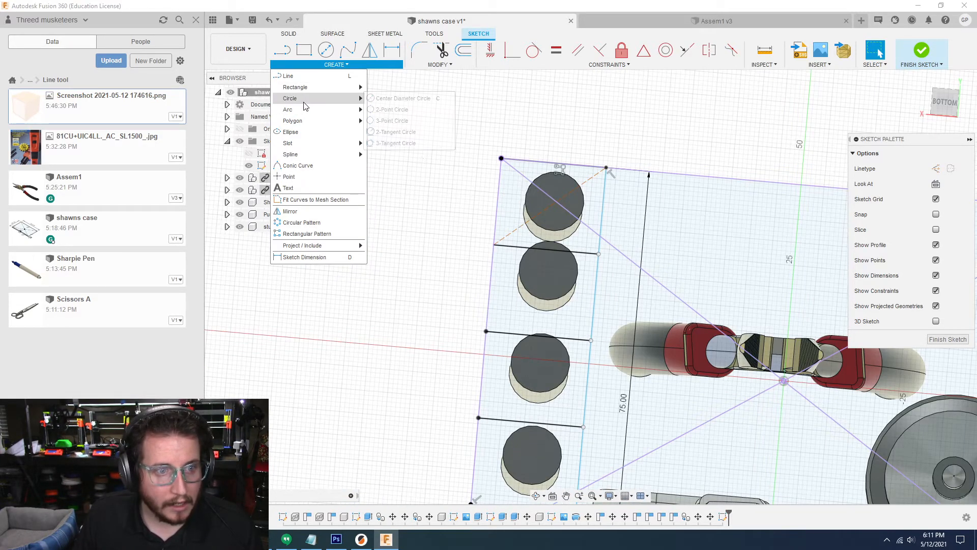
pyautogui.click(402, 98)
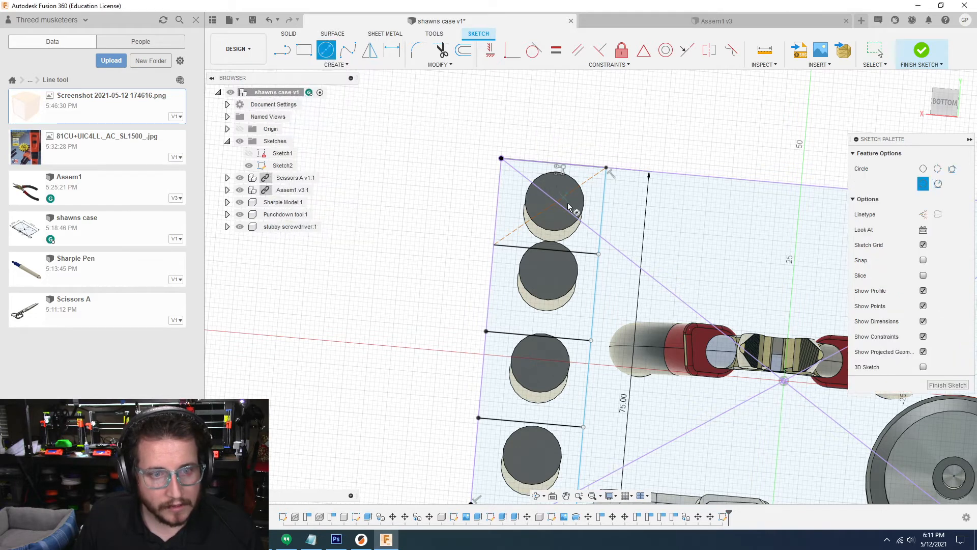
pyautogui.click(548, 206)
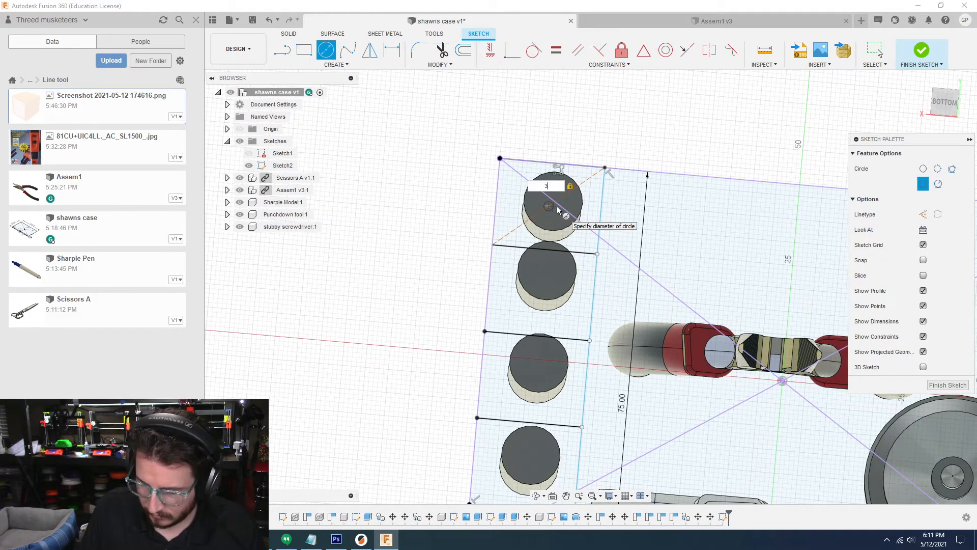
pyautogui.press('Return')
pyautogui.scroll(5, 557, 206)
pyautogui.press('Escape')
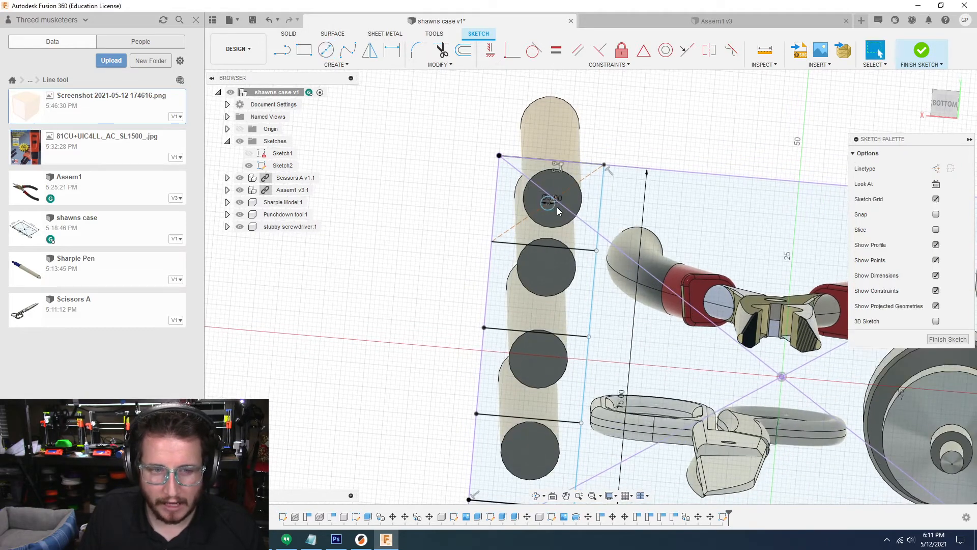
# - Pattern the small circle and its diagonal construction line along the compartment row with a quantity of 4, one per Sharpie slot
pyautogui.doubleClick(548, 96)
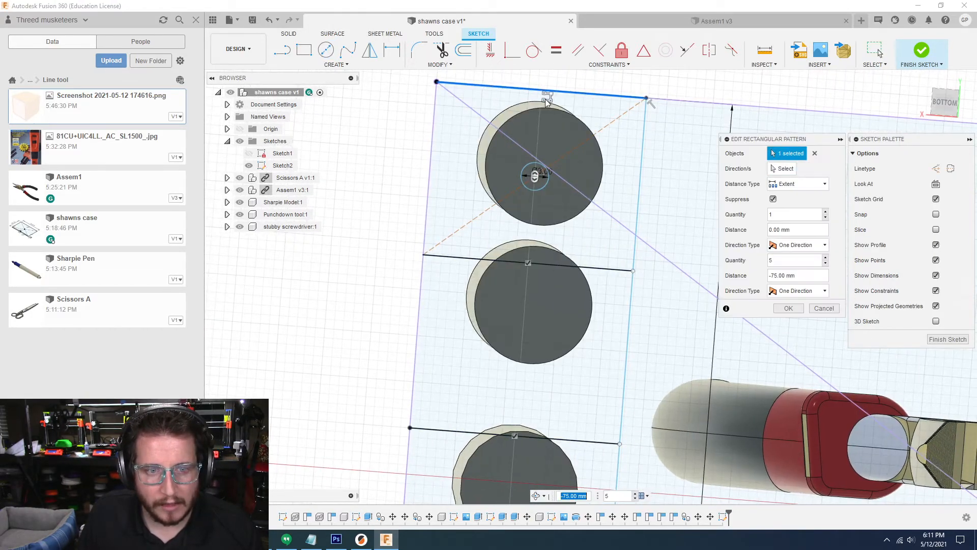
pyautogui.scroll(-2, 530, 157)
pyautogui.scroll(-2, 751, 182)
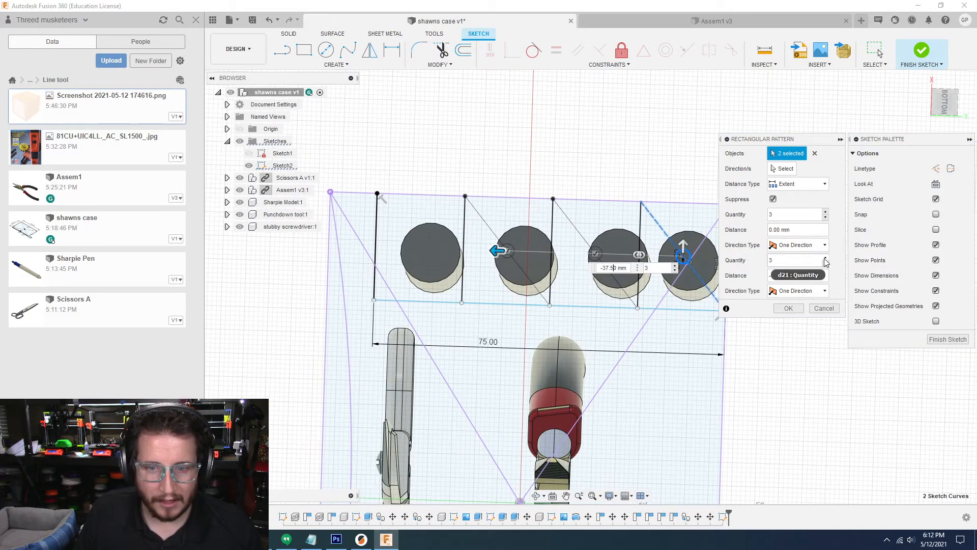
pyautogui.click(825, 258)
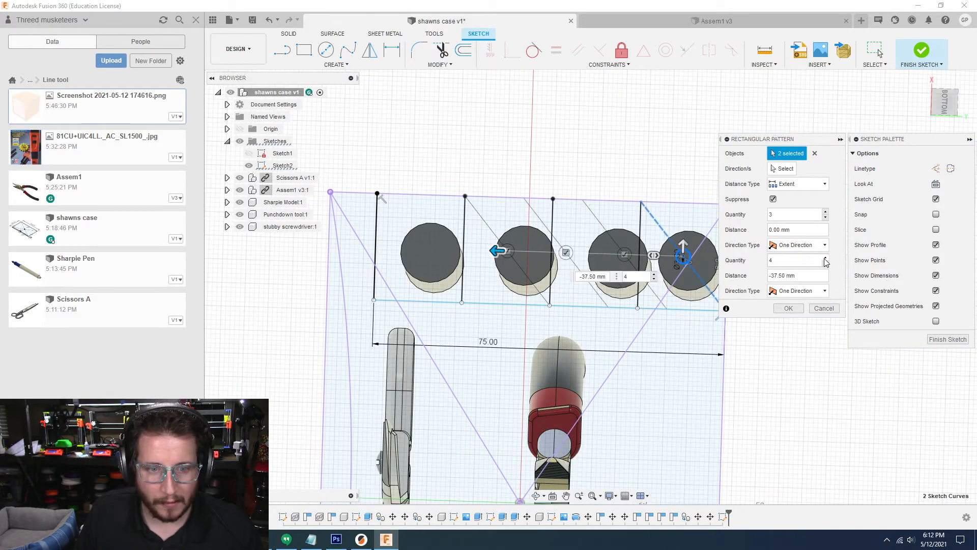
pyautogui.moveTo(498, 250); pyautogui.dragTo(408, 248)
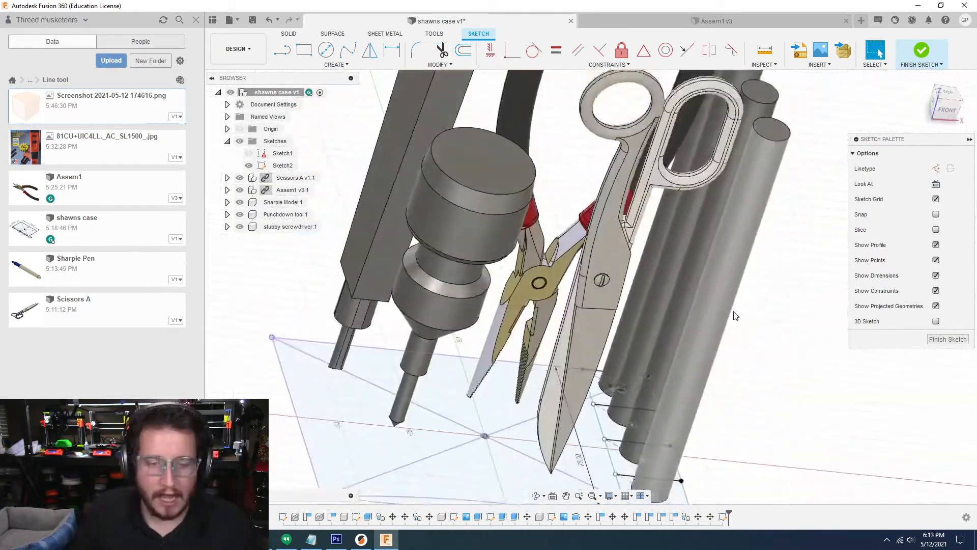
# - Offset the Sharpie compartment's outline 2 mm outward to form its wall
pyautogui.moveTo(736, 316)
pyautogui.keyDown('shift'); pyautogui.mouseDown(button='middle')
pyautogui.moveTo(484, 391)
pyautogui.moveTo(502, 376)
pyautogui.moveTo(670, 446)
pyautogui.mouseUp(button='middle'); pyautogui.keyUp('shift')
pyautogui.press('o')
pyautogui.click(512, 400)
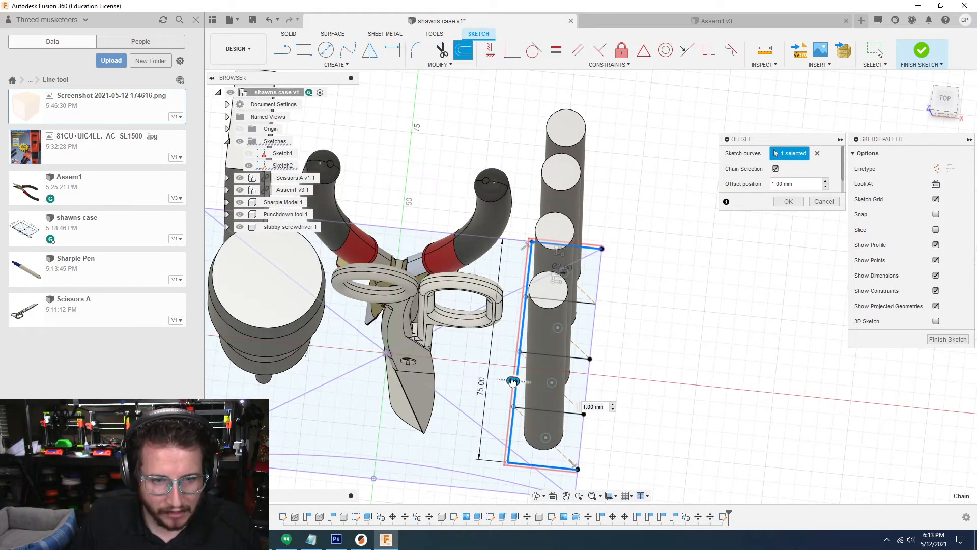
pyautogui.write('2')
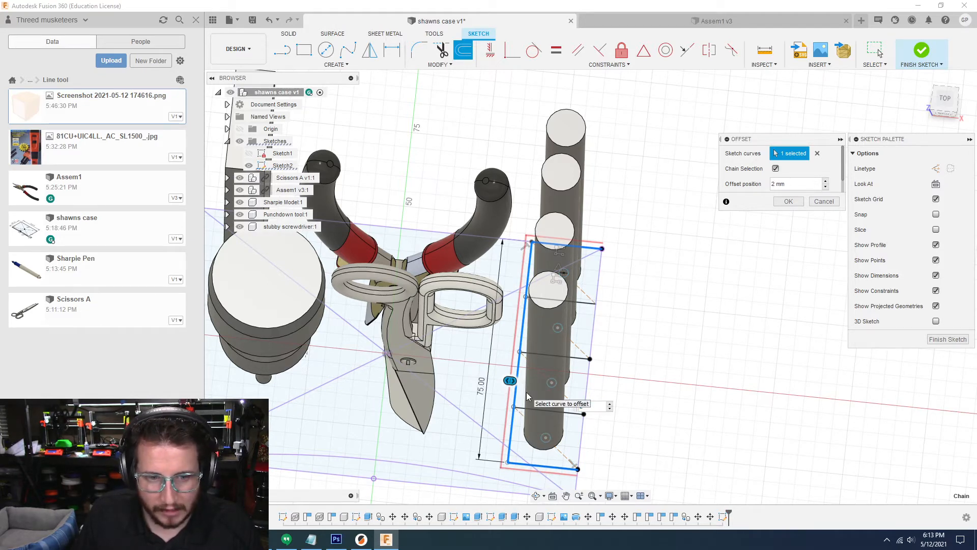
pyautogui.press('Return')
# - Delete the offset end line lying outside the base and close the gap between both long wall lines along the base edge
pyautogui.moveTo(527, 392)
pyautogui.keyDown('shift'); pyautogui.mouseDown(button='middle')
pyautogui.moveTo(478, 438)
pyautogui.moveTo(434, 411)
pyautogui.mouseUp(button='middle'); pyautogui.keyUp('shift')
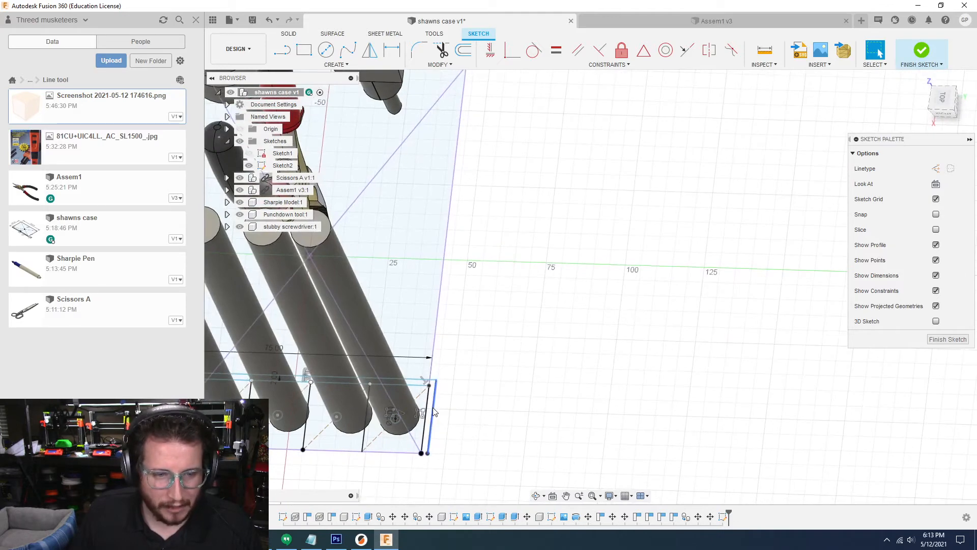
pyautogui.scroll(3, 437, 390)
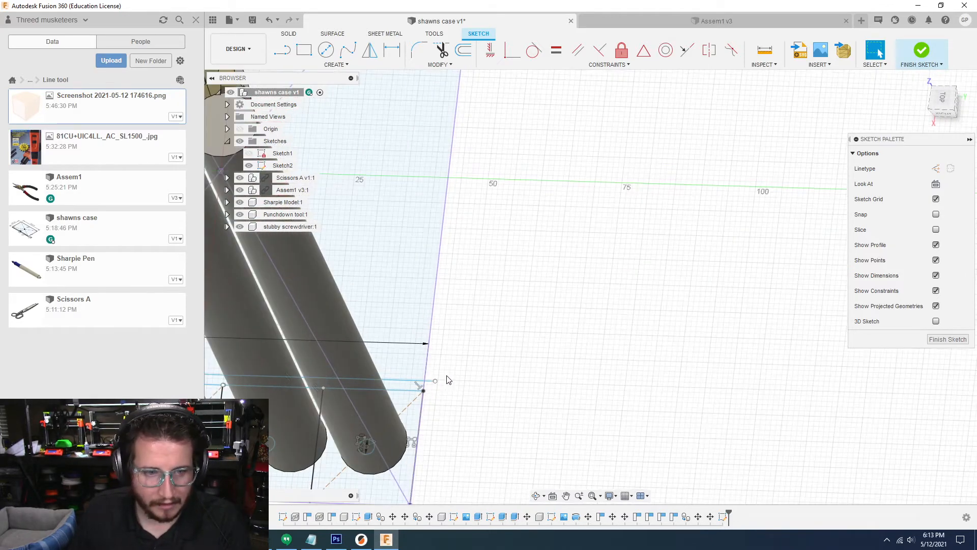
pyautogui.click(423, 392)
pyautogui.moveTo(426, 385)
pyautogui.keyDown('shift'); pyautogui.mouseDown(button='middle')
pyautogui.moveTo(419, 388)
pyautogui.moveTo(474, 389)
pyautogui.moveTo(458, 372)
pyautogui.moveTo(476, 352)
pyautogui.moveTo(486, 362)
pyautogui.moveTo(826, 346)
pyautogui.mouseUp(button='middle'); pyautogui.keyUp('shift')
# - Offset the inner divider lines between the Sharpie slots by 1.2 mm to give each divider thickness
pyautogui.click(471, 351)
pyautogui.press('o')
pyautogui.click(471, 356)
pyautogui.keyDown('shift'); pyautogui.moveTo(471, 356); pyautogui.dragTo(570, 362, button='middle'); pyautogui.keyUp('shift')
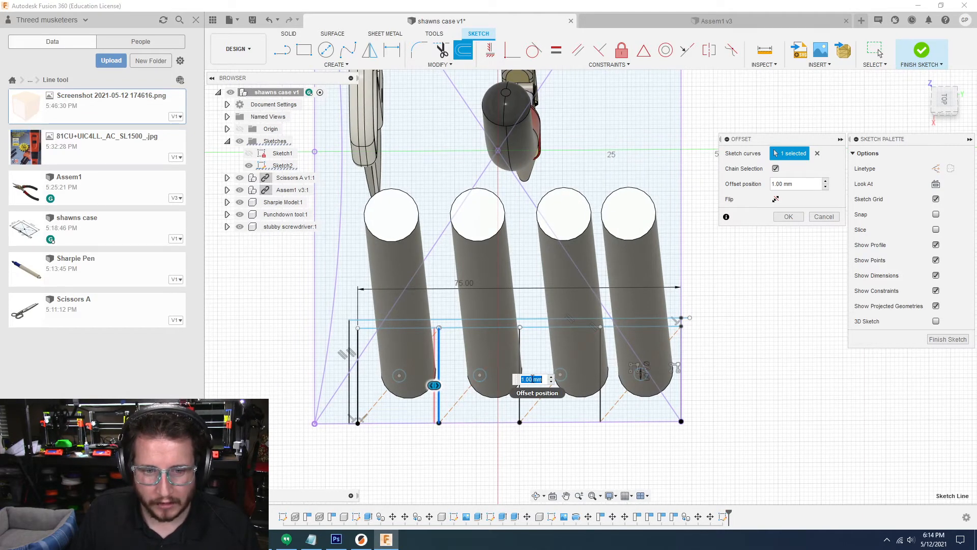
pyautogui.press('Return')
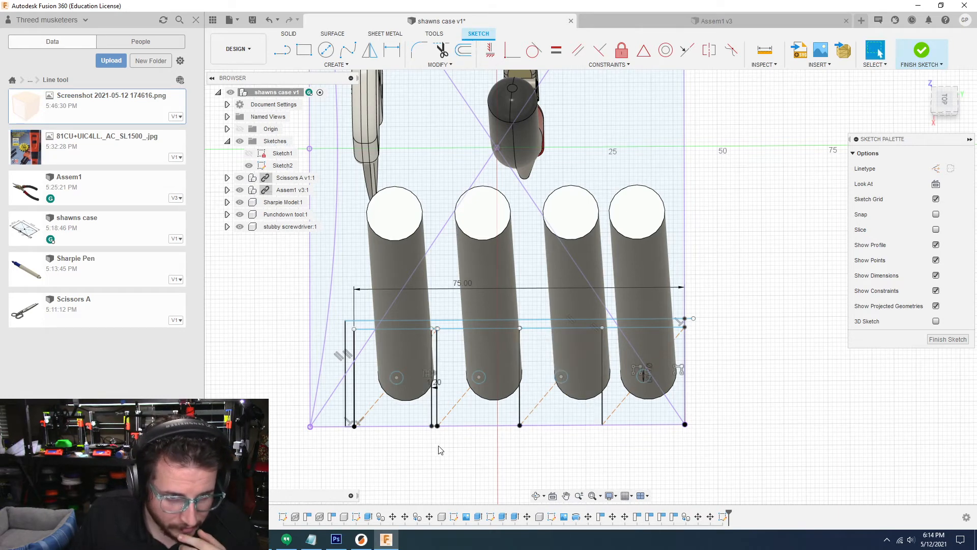
pyautogui.press('o')
pyautogui.click(518, 411)
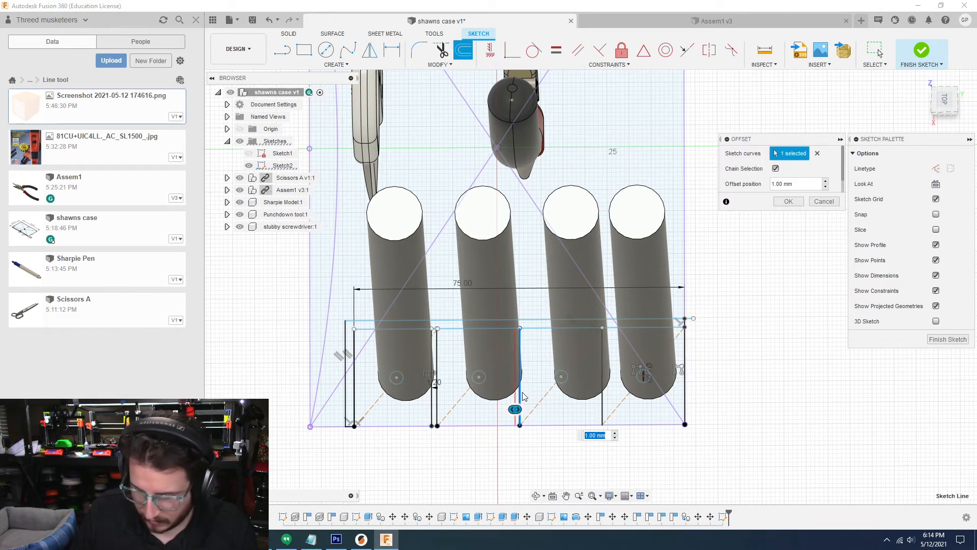
pyautogui.press('Return')
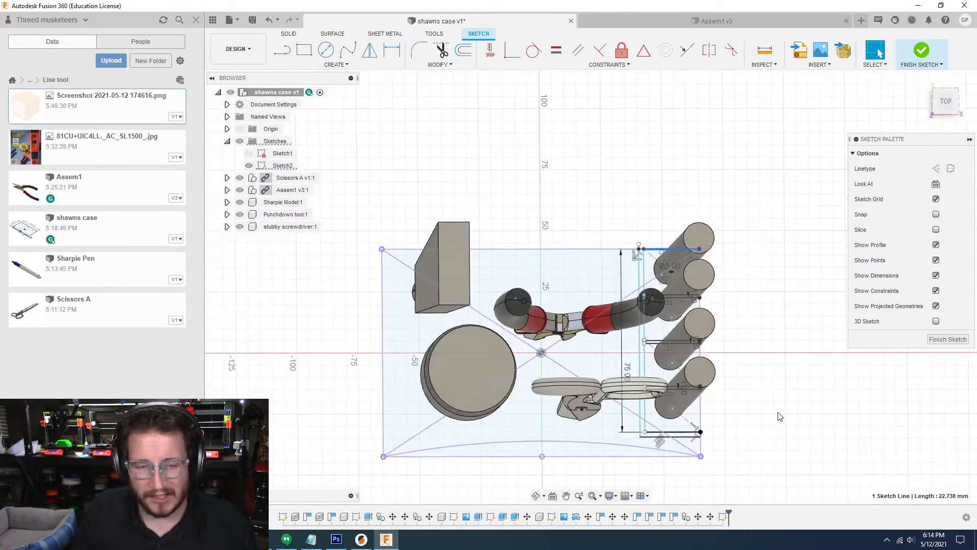
# - Draw a line along the base's short edge to the base corner, closing off the open side of the Sharpie slots
pyautogui.press('l')
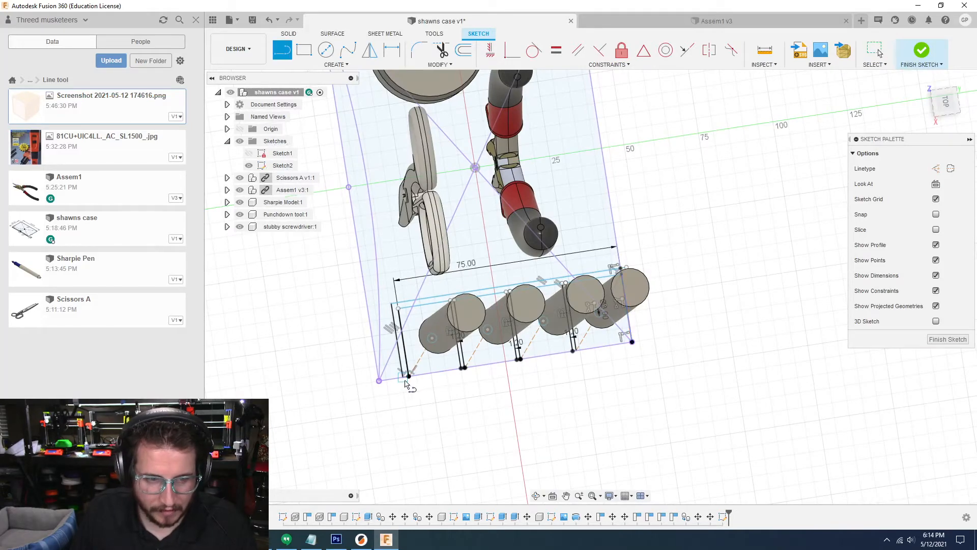
pyautogui.click(408, 318)
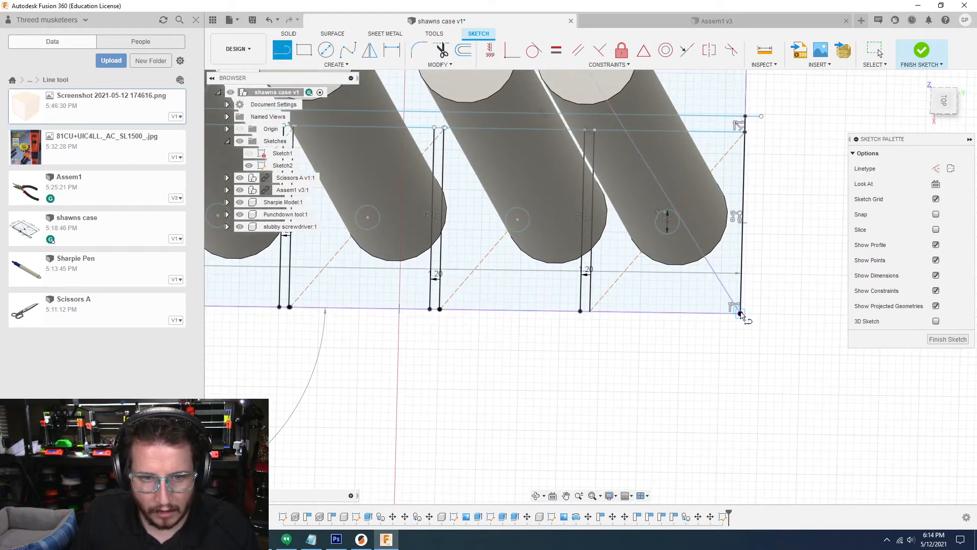
pyautogui.click(741, 313)
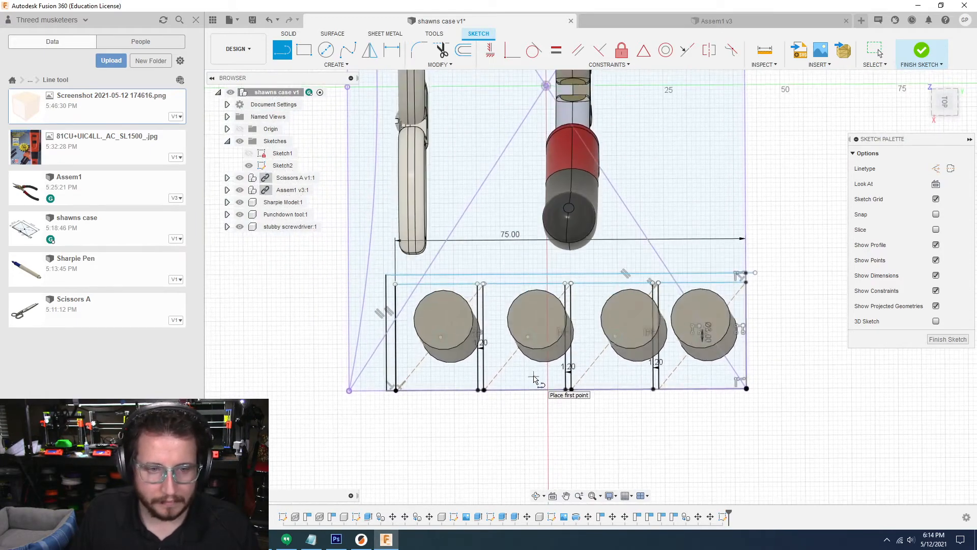
# - Complete the lines closing off the end Sharpie slot and finish the sketch
pyautogui.click(687, 281)
pyautogui.click(726, 390)
pyautogui.click(936, 340)
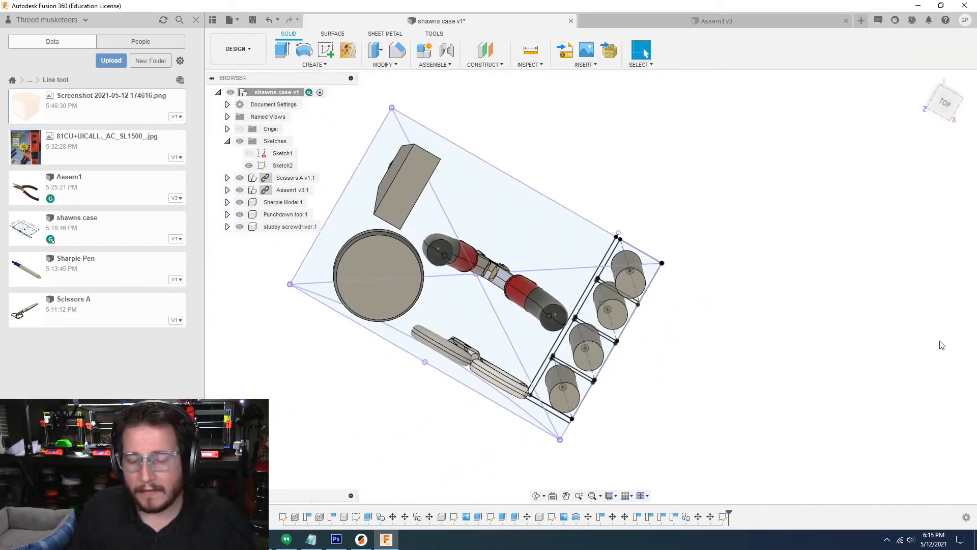
pyautogui.keyDown('shift'); pyautogui.moveTo(622, 214); pyautogui.dragTo(630, 149, button='middle'); pyautogui.keyUp('shift')
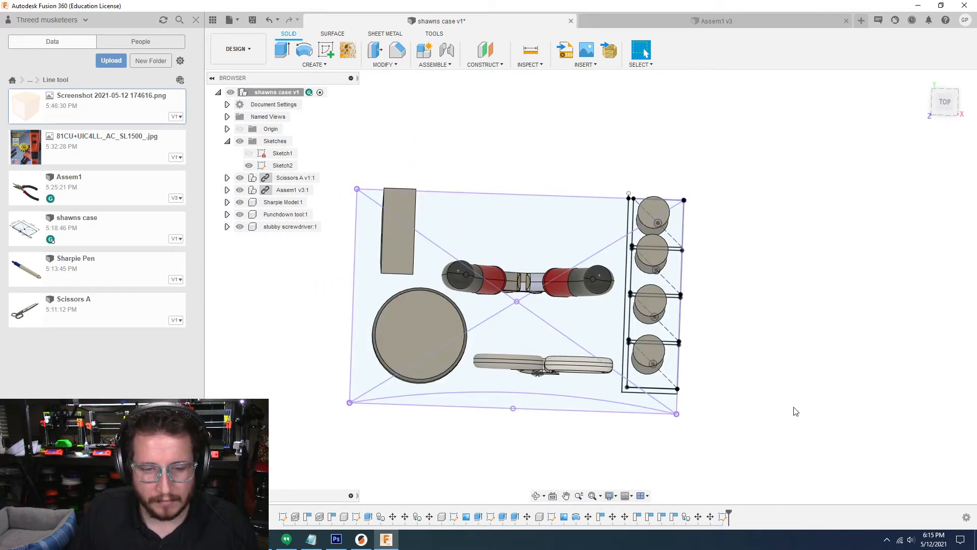
pyautogui.keyDown('shift'); pyautogui.moveTo(797, 411); pyautogui.dragTo(794, 418, button='middle'); pyautogui.keyUp('shift')
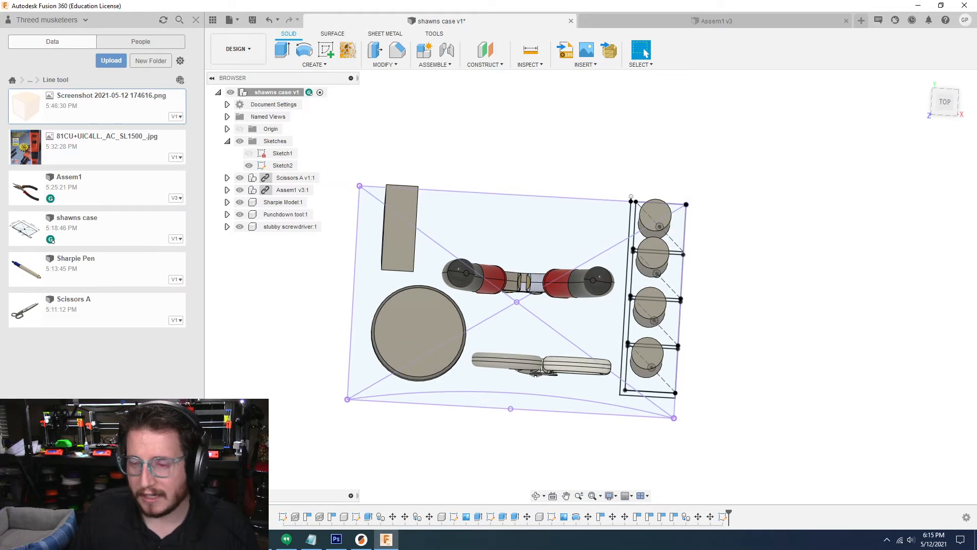
pyautogui.click(840, 327)
pyautogui.press('o')
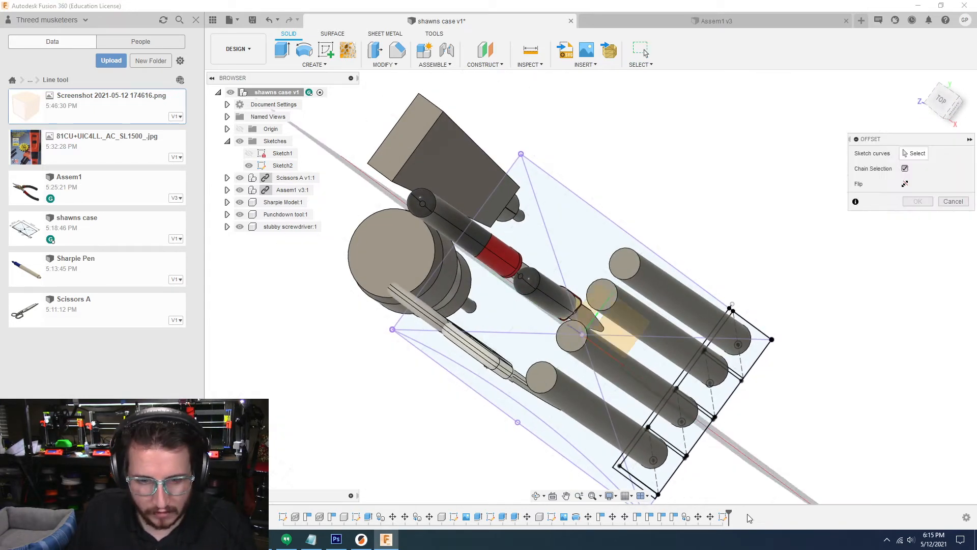
pyautogui.click(954, 201)
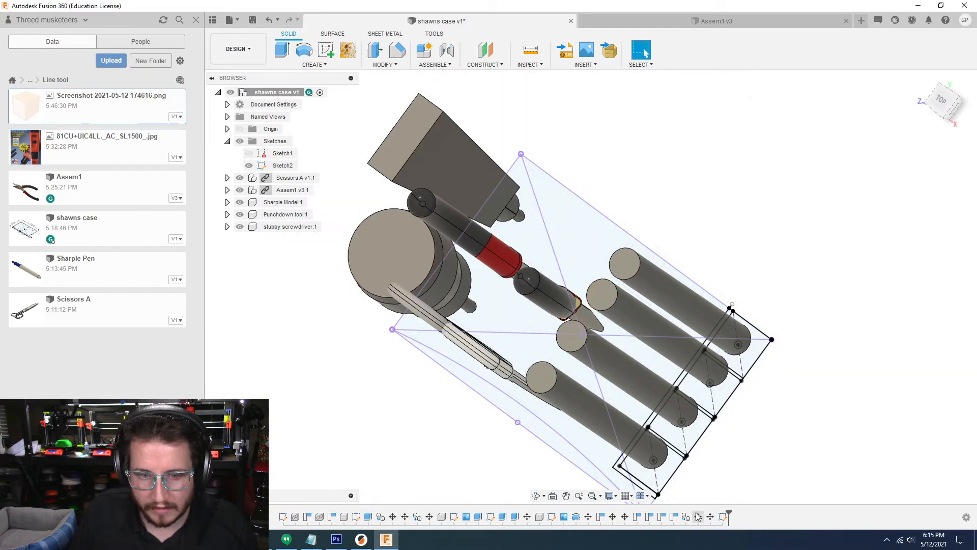
# - Reopen the compartment sketch and offset the base outline 3 mm outward to form the case's outer wall
pyautogui.doubleClick(725, 516)
pyautogui.press('o')
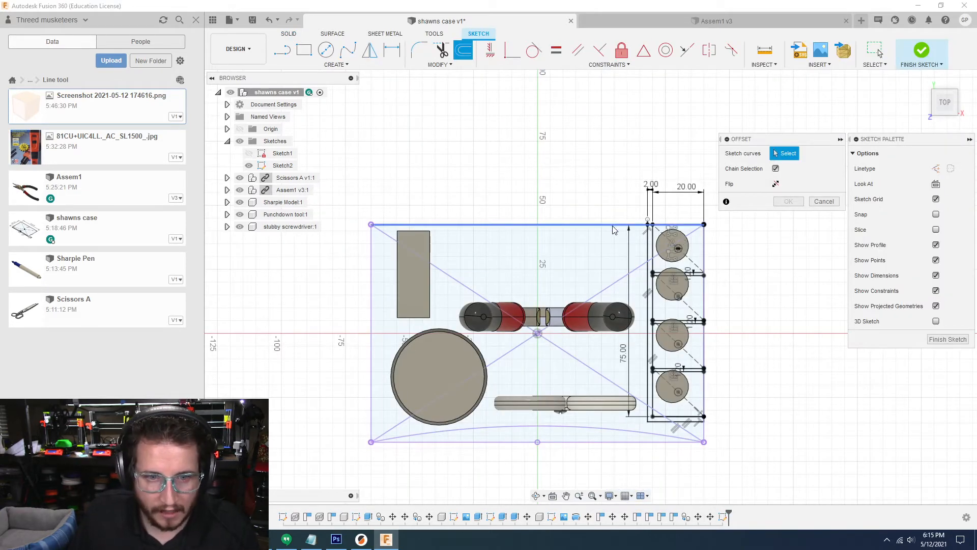
pyautogui.click(614, 226)
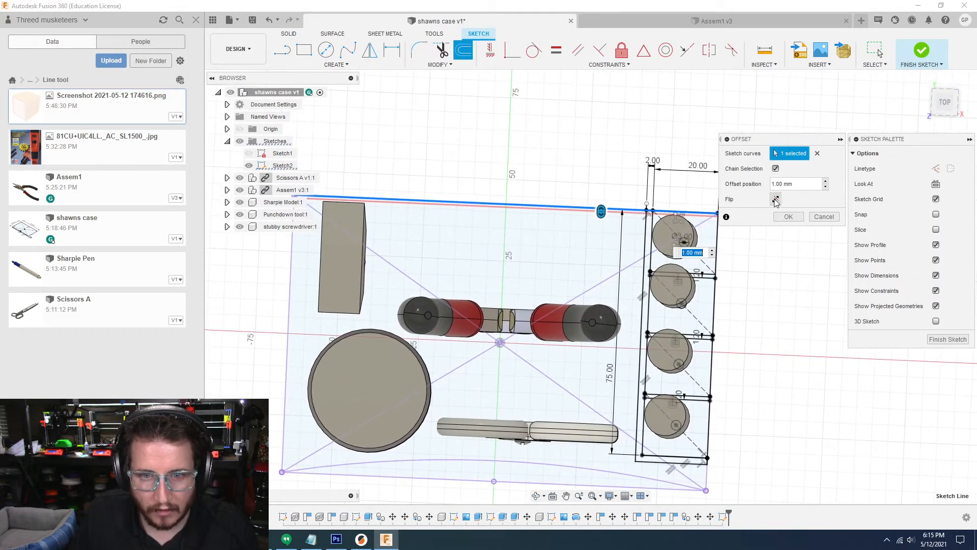
pyautogui.click(776, 199)
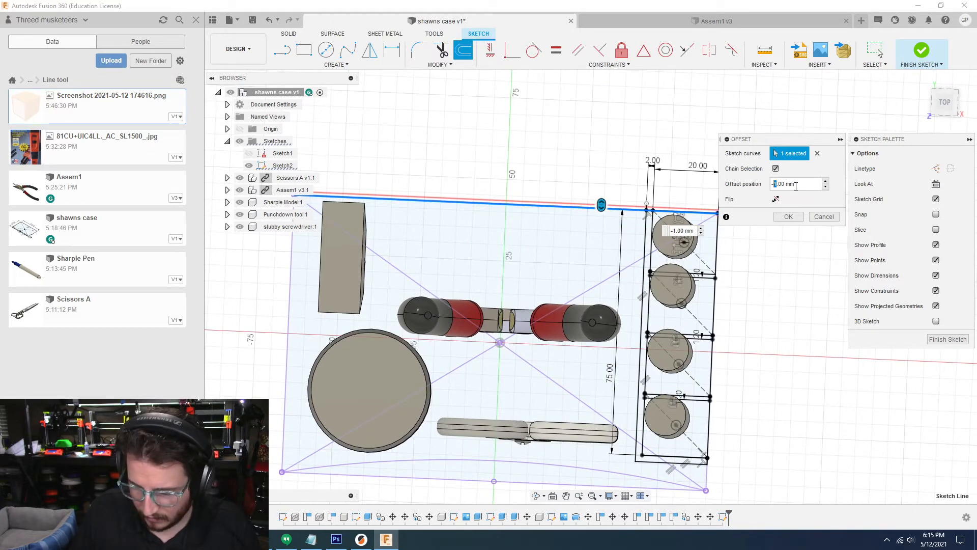
pyautogui.click(384, 311)
pyautogui.click(776, 200)
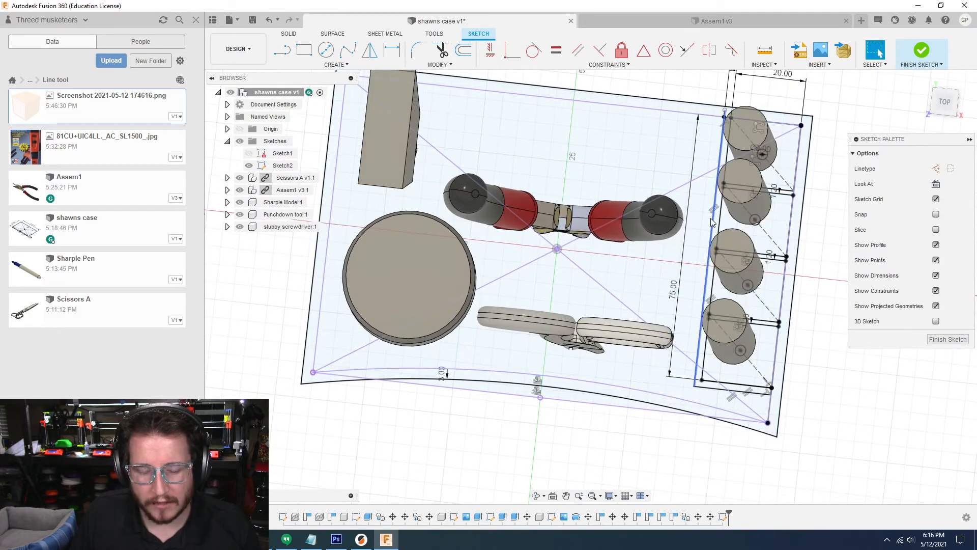
pyautogui.click(949, 339)
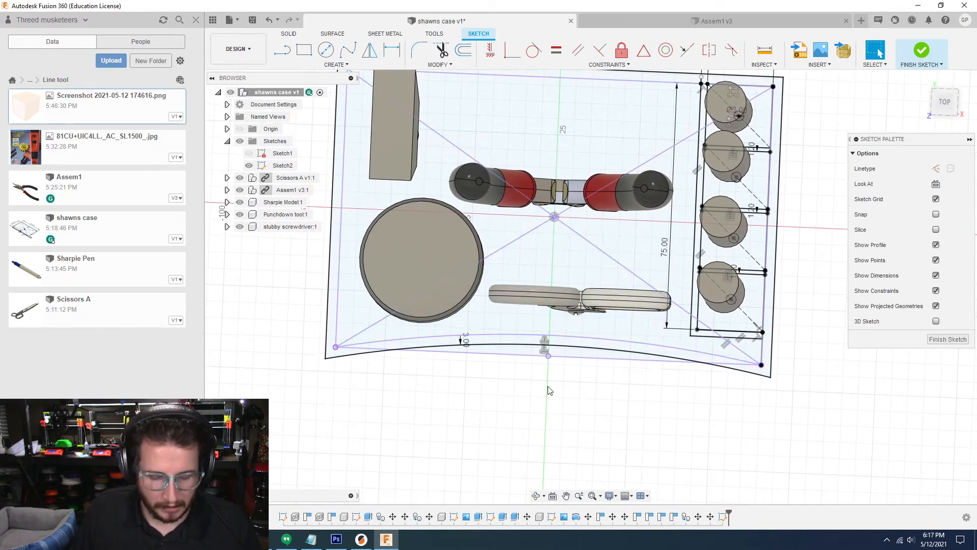
# - Sketch a rectangle about 27 by 19 mm near the base's center, beneath the pliers
pyautogui.press('r')
pyautogui.keyDown('shift'); pyautogui.moveTo(516, 154); pyautogui.dragTo(557, 249, button='middle'); pyautogui.keyUp('shift')
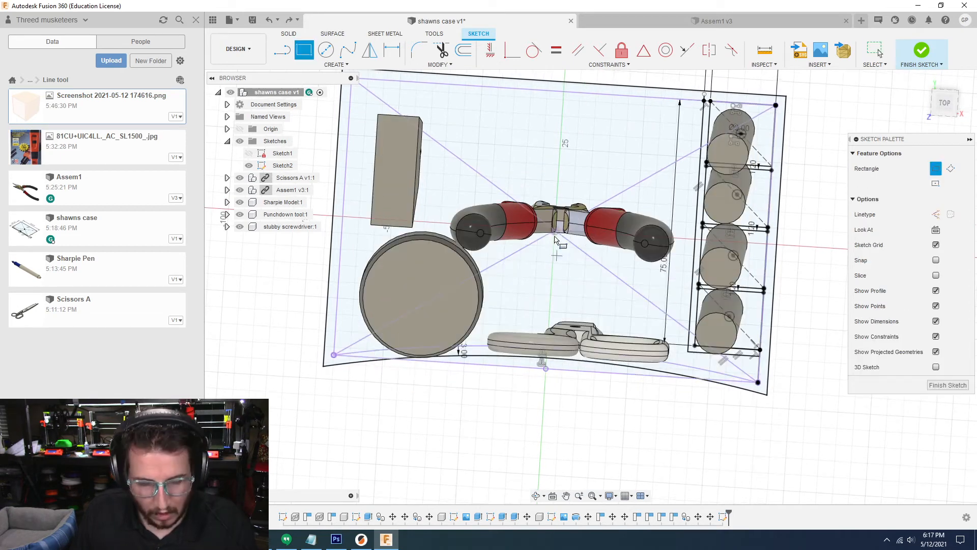
pyautogui.keyDown('shift'); pyautogui.moveTo(522, 189); pyautogui.dragTo(515, 184, button='middle'); pyautogui.keyUp('shift')
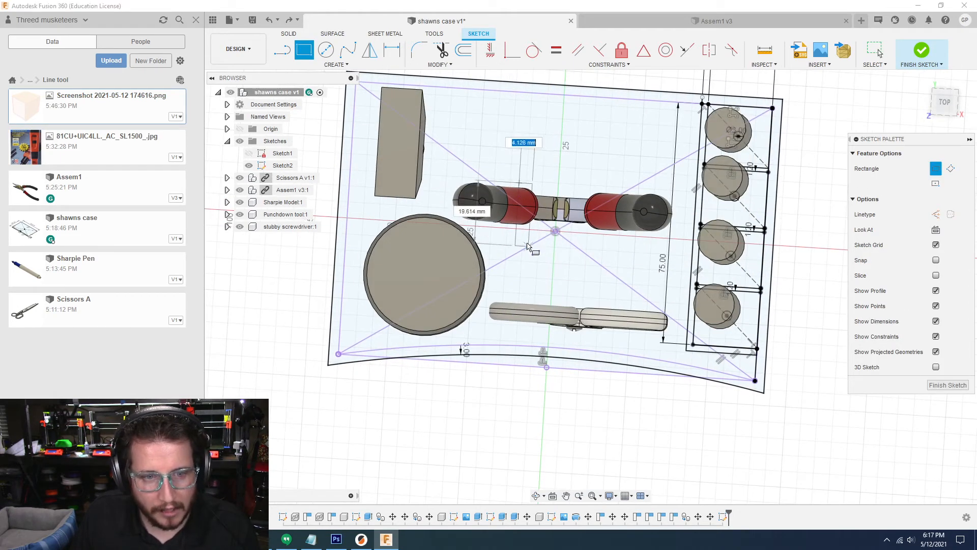
pyautogui.click(603, 252)
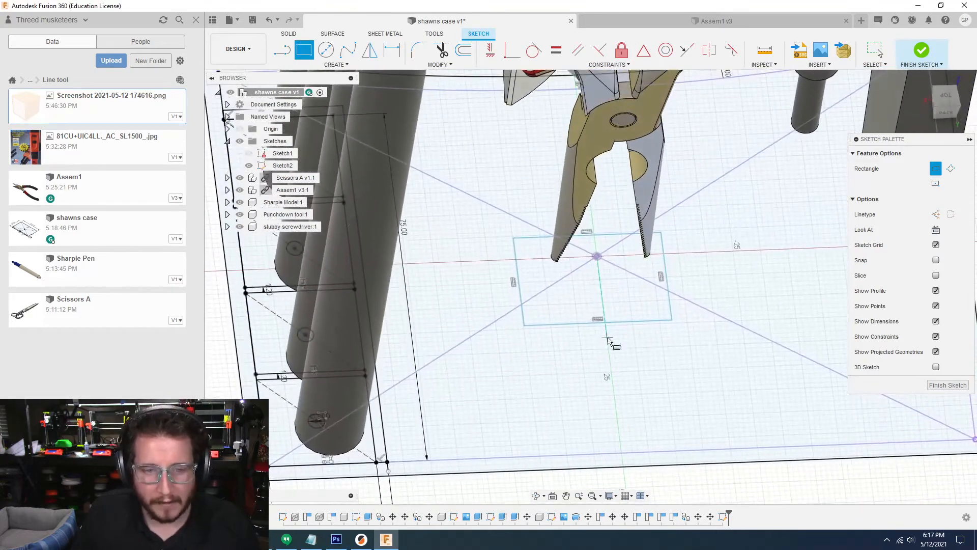
# - Dimension the central rectangle to 2 in long and 15 mm wide
pyautogui.press('d')
pyautogui.click(615, 329)
pyautogui.click(631, 390)
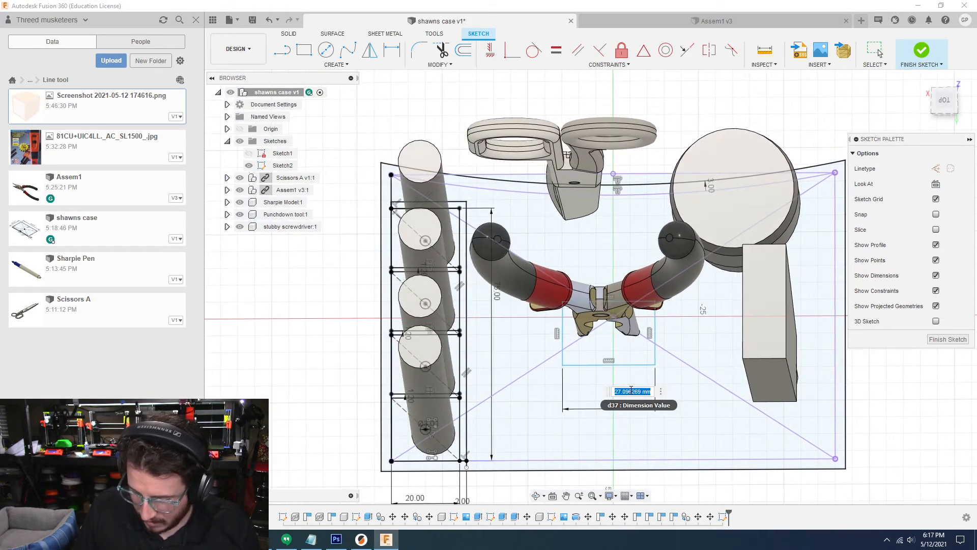
pyautogui.write('2in')
pyautogui.press('Return')
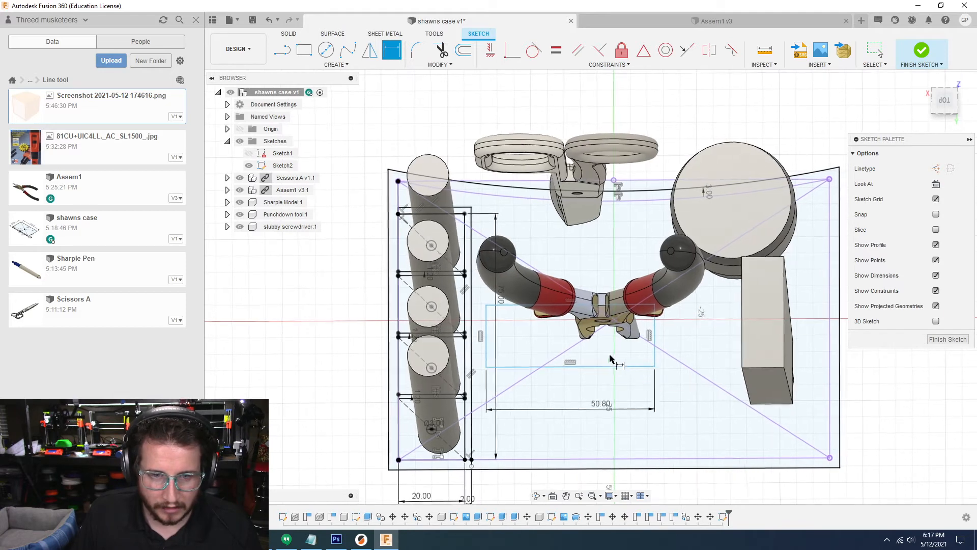
pyautogui.click(657, 337)
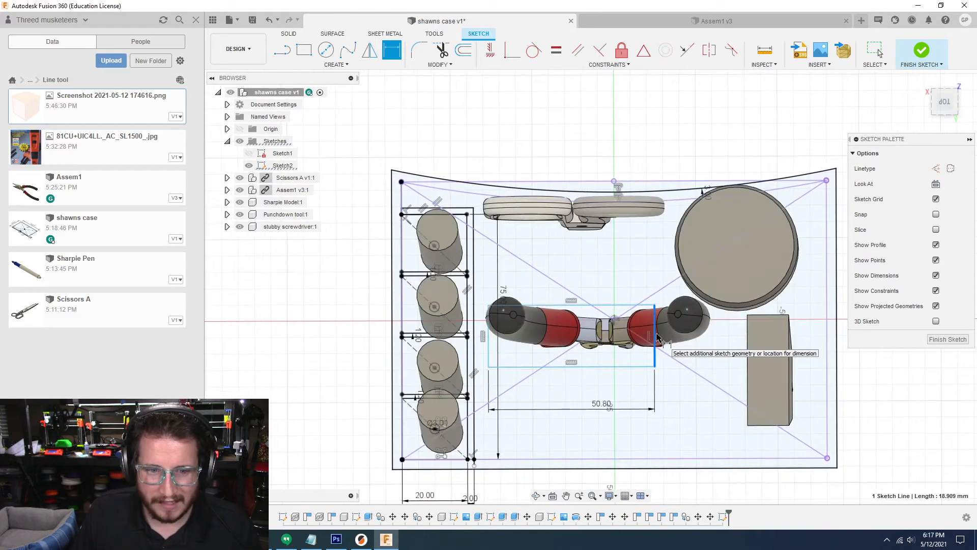
pyautogui.click(692, 347)
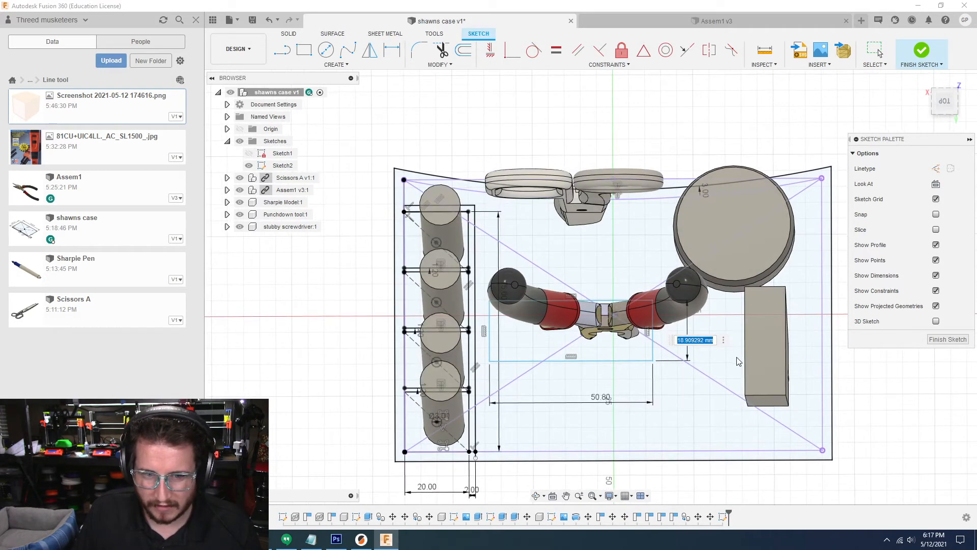
pyautogui.write('15')
pyautogui.press('Return')
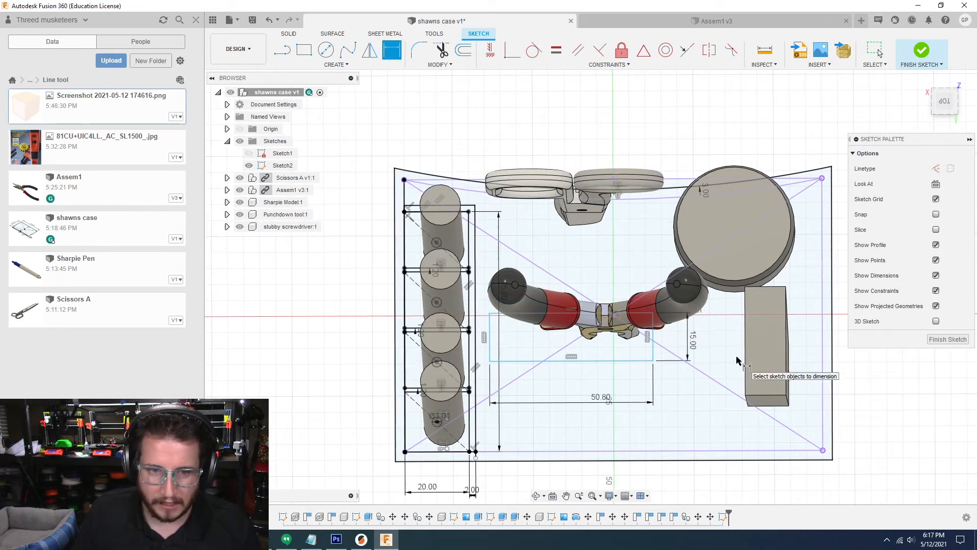
pyautogui.press('Escape')
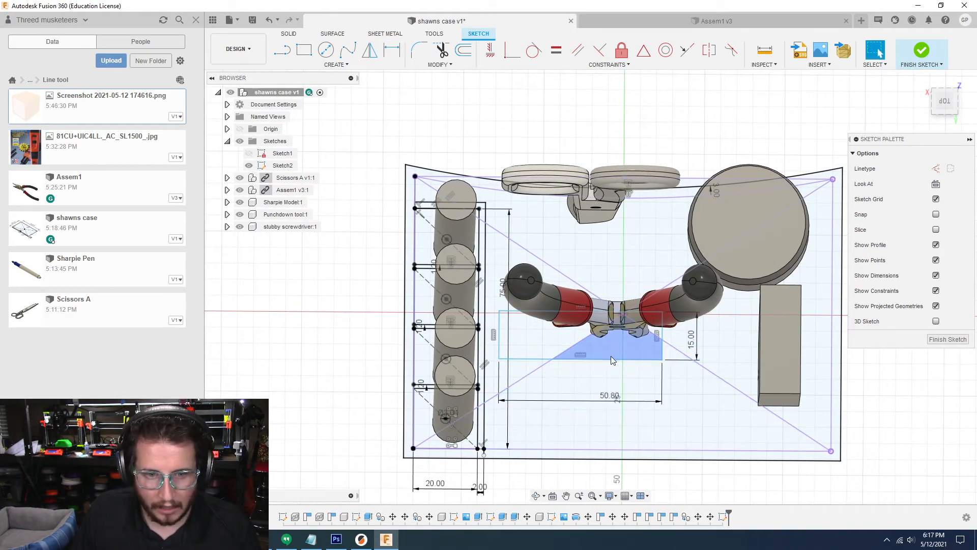
# - Shift the central rectangle in line with the base's center and pattern it in one direction, quantity 3 over a 33 mm extent
pyautogui.moveTo(616, 365); pyautogui.dragTo(646, 365)
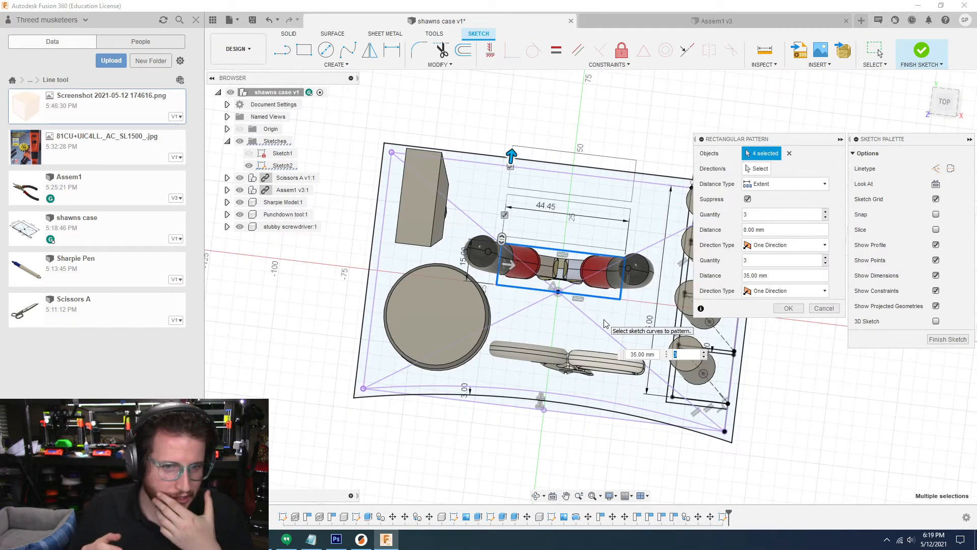
pyautogui.press('Return')
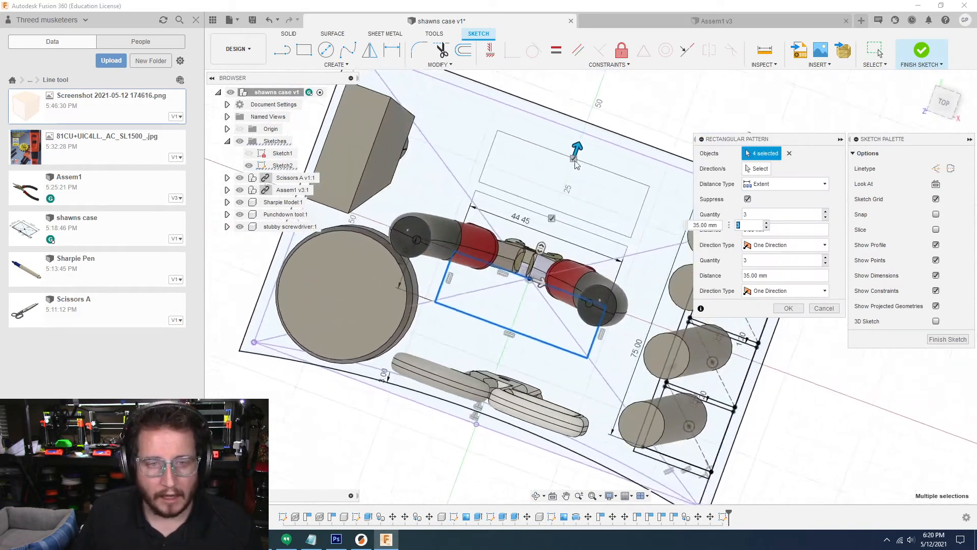
pyautogui.scroll(2, 576, 163)
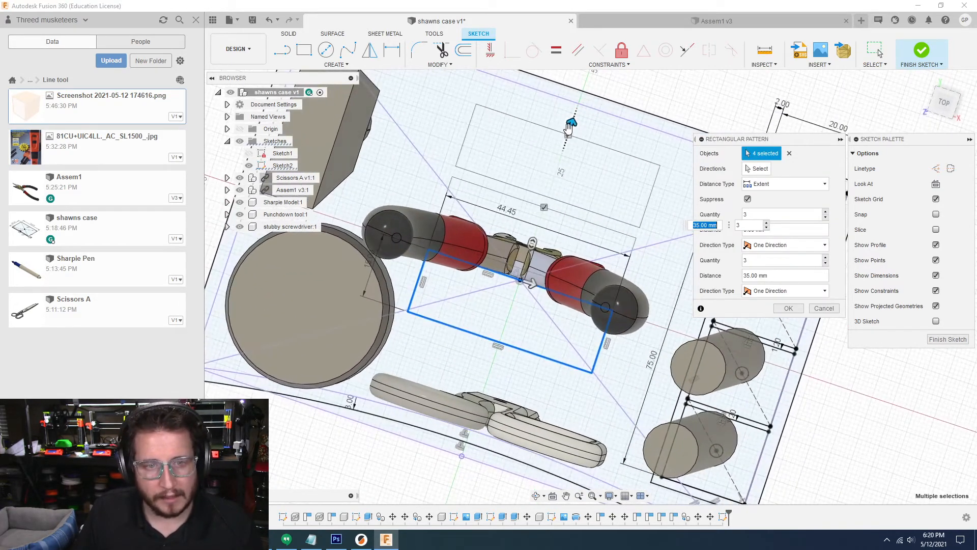
pyautogui.moveTo(571, 122); pyautogui.dragTo(569, 131)
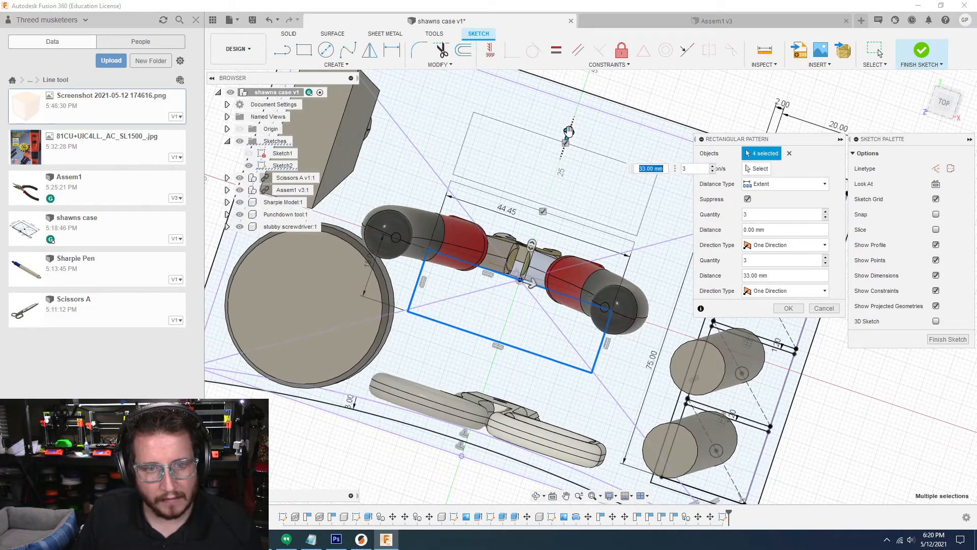
pyautogui.click(785, 308)
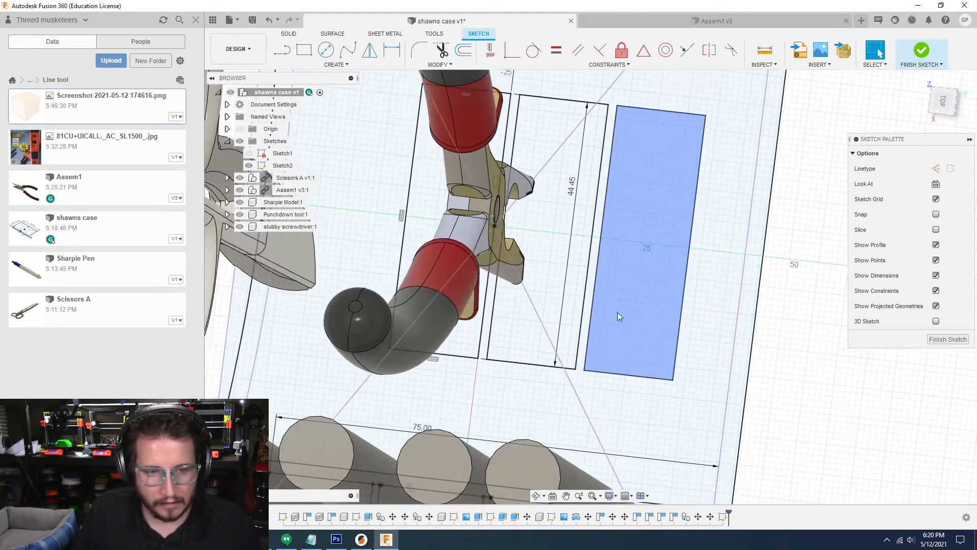
# - Draw lines along both short ends of the three central rectangles, bridging the gaps between them
pyautogui.press('l')
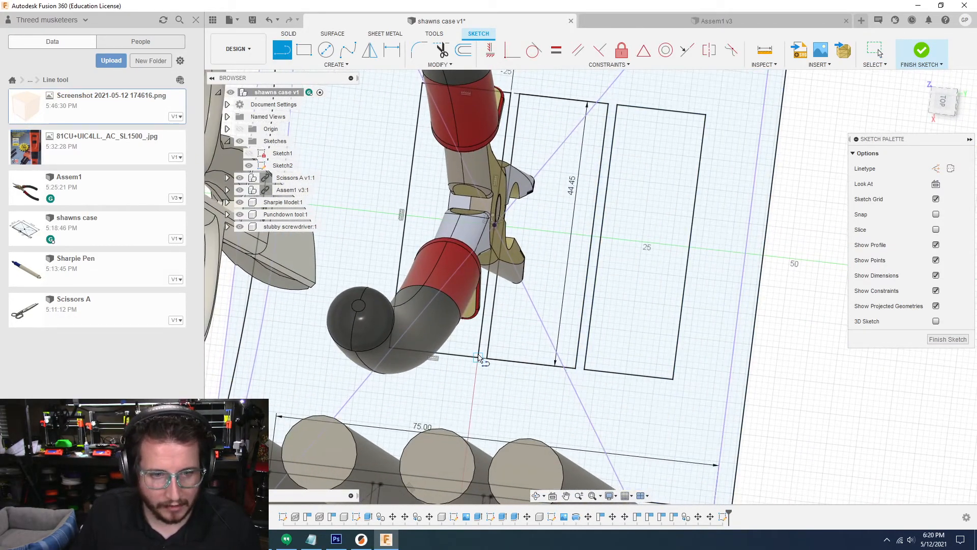
pyautogui.click(585, 369)
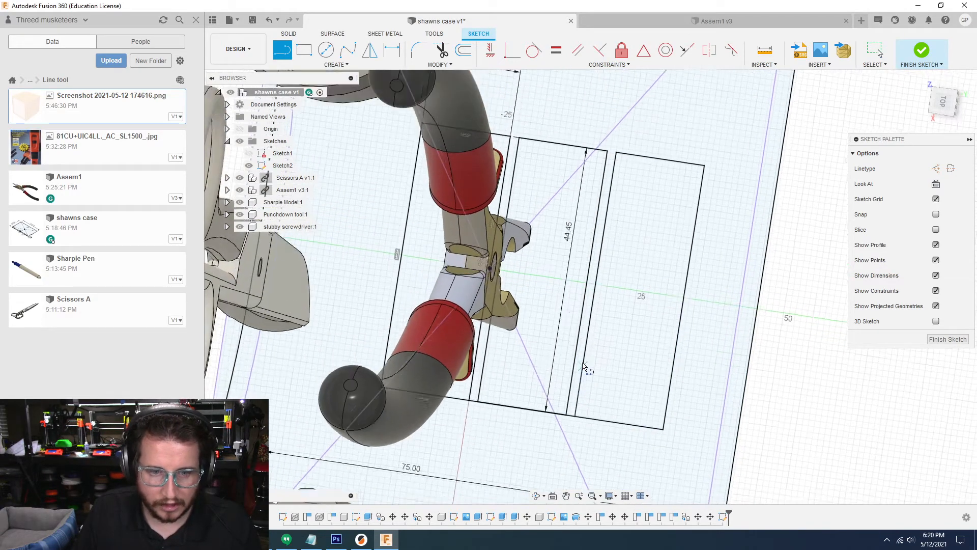
pyautogui.click(501, 188)
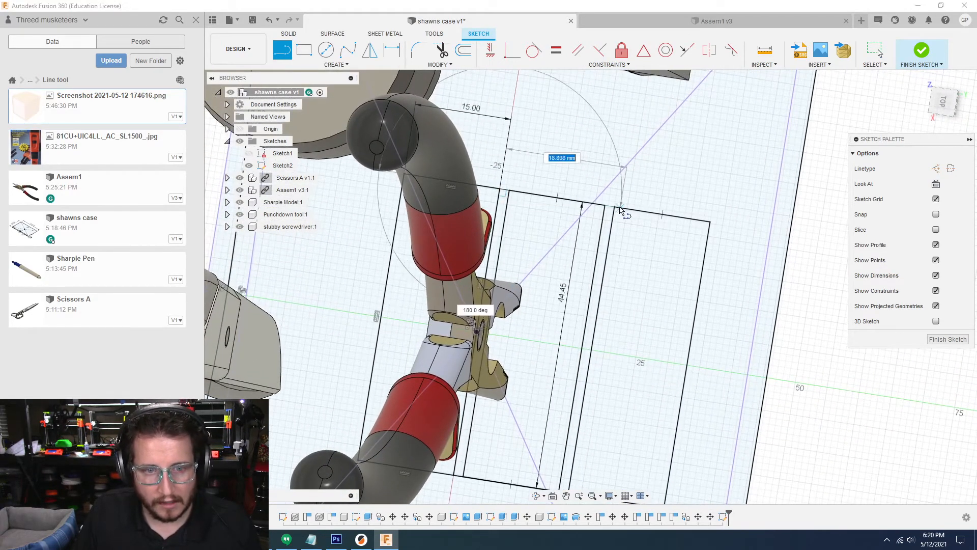
pyautogui.click(615, 207)
pyautogui.keyDown('shift'); pyautogui.moveTo(641, 187); pyautogui.dragTo(837, 241, button='middle'); pyautogui.keyUp('shift')
pyautogui.scroll(-3, 835, 244)
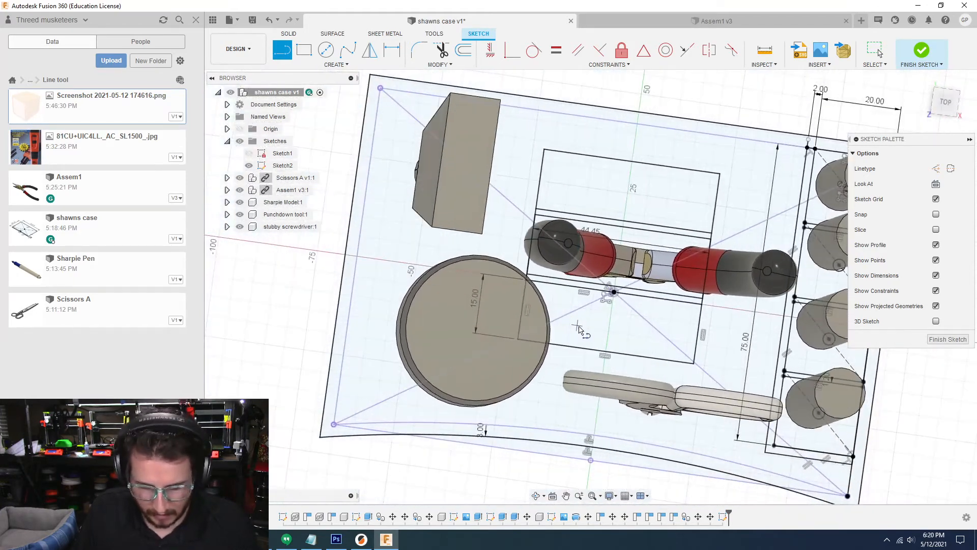
# - Offset the joined outline of the three central slots 2 mm outward as their wall and finish the sketch
pyautogui.press('o')
pyautogui.click(570, 348)
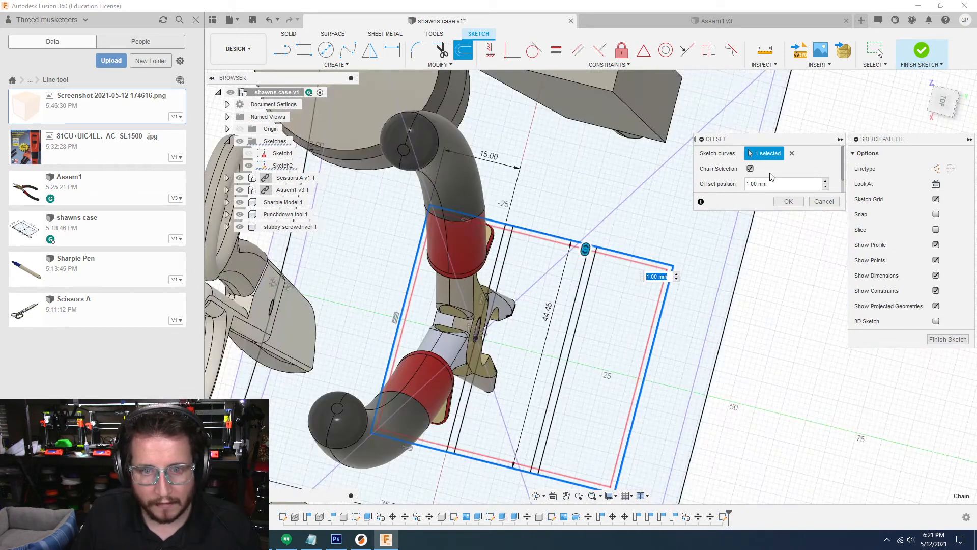
pyautogui.scroll(-1, 762, 182)
pyautogui.click(750, 184)
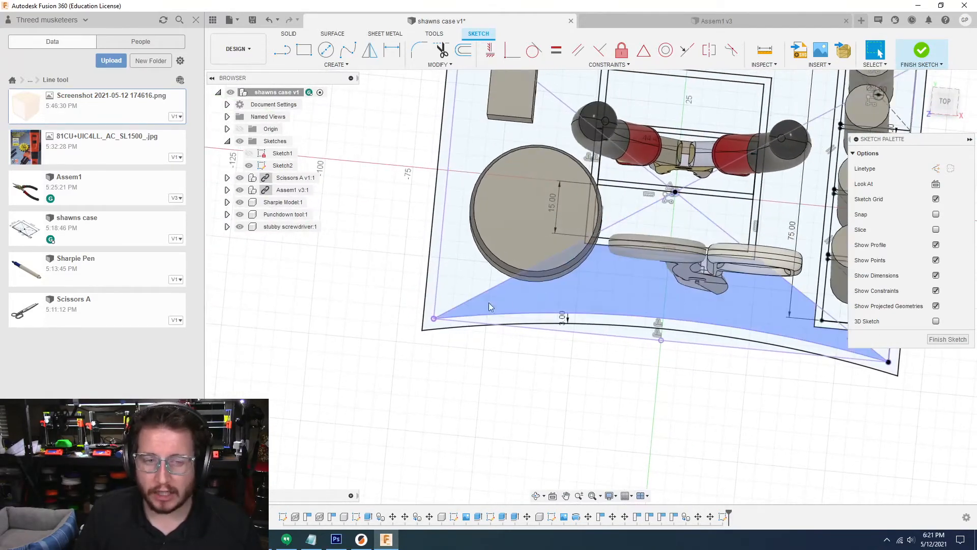
pyautogui.click(273, 228)
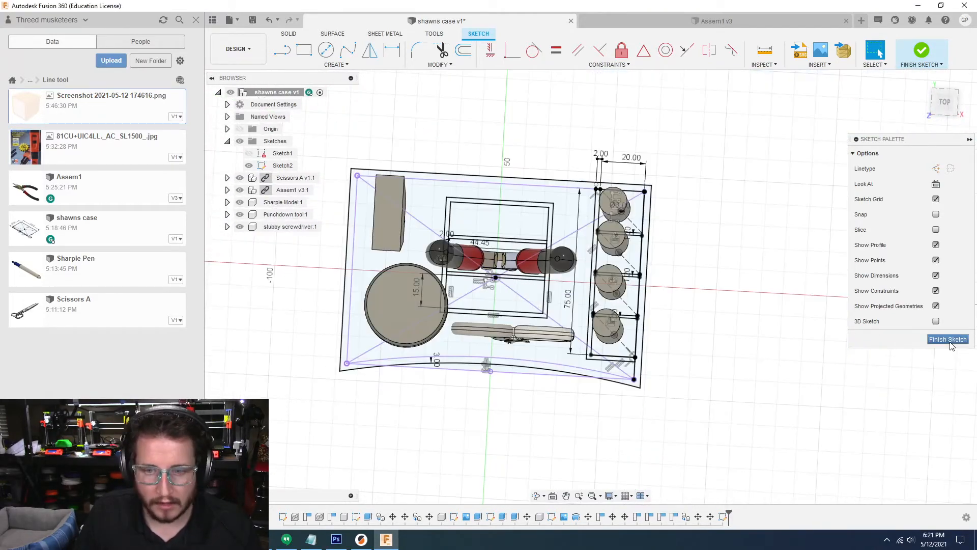
pyautogui.click(947, 339)
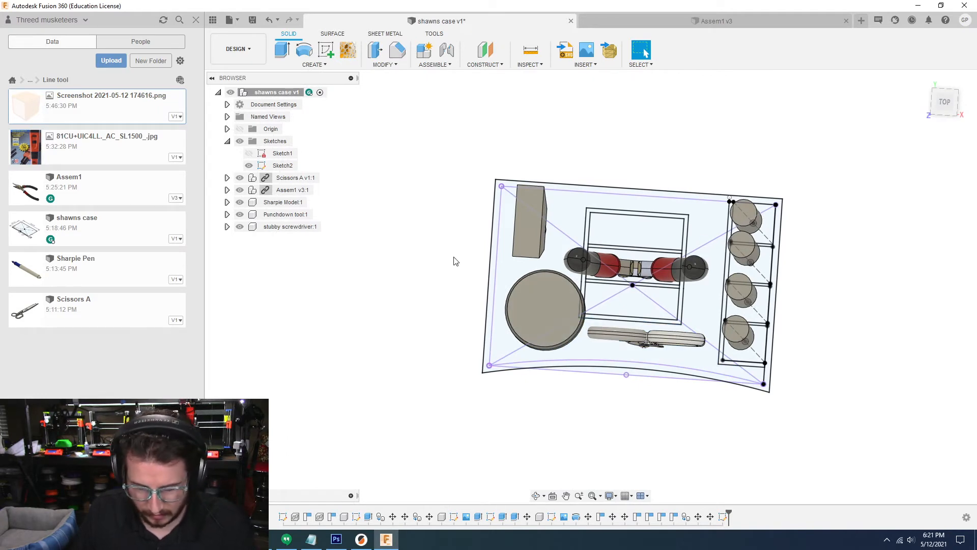
# - Move the stubby screwdriver component -5.63 mm in X and -2.066 mm in Y, away from the central compartment
pyautogui.press('m')
pyautogui.click(914, 153)
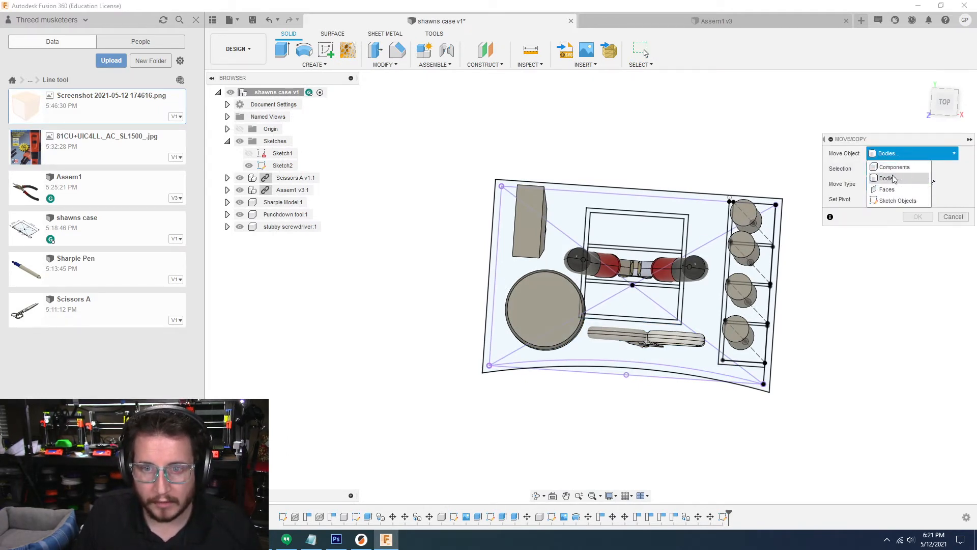
pyautogui.click(894, 167)
pyautogui.click(566, 307)
pyautogui.keyDown('shift'); pyautogui.moveTo(568, 308); pyautogui.dragTo(570, 312, button='middle'); pyautogui.keyUp('shift')
pyautogui.moveTo(561, 299); pyautogui.dragTo(554, 303)
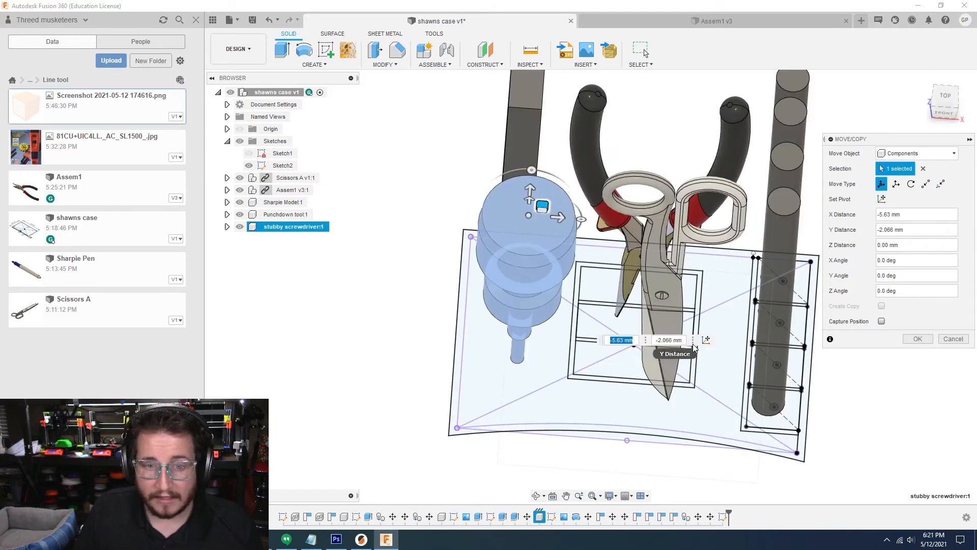
pyautogui.moveTo(693, 348)
pyautogui.keyDown('shift'); pyautogui.mouseDown(button='middle')
pyautogui.moveTo(657, 252)
pyautogui.moveTo(681, 343)
pyautogui.mouseUp(button='middle'); pyautogui.keyUp('shift')
pyautogui.click(918, 339)
# - Reopen Sketch2 and draw a small rectangle about 7 mm deep in front of the central compartment for the scissors blades
pyautogui.keyDown('shift'); pyautogui.moveTo(636, 428); pyautogui.dragTo(635, 419, button='middle'); pyautogui.keyUp('shift')
pyautogui.doubleClick(723, 517)
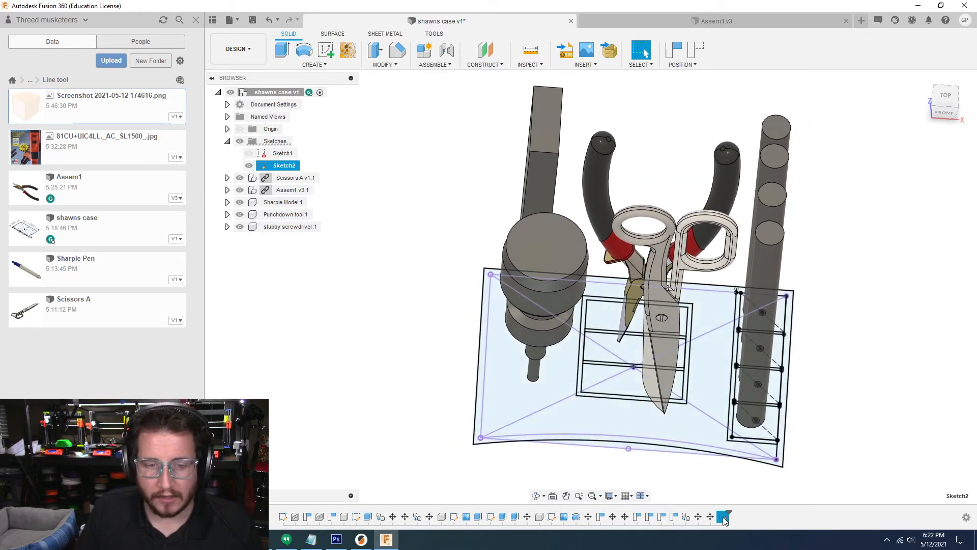
pyautogui.scroll(3, 662, 402)
pyautogui.moveTo(662, 387)
pyautogui.keyDown('shift'); pyautogui.mouseDown(button='middle')
pyautogui.moveTo(645, 336)
pyautogui.moveTo(649, 274)
pyautogui.moveTo(667, 336)
pyautogui.moveTo(640, 311)
pyautogui.mouseUp(button='middle'); pyautogui.keyUp('shift')
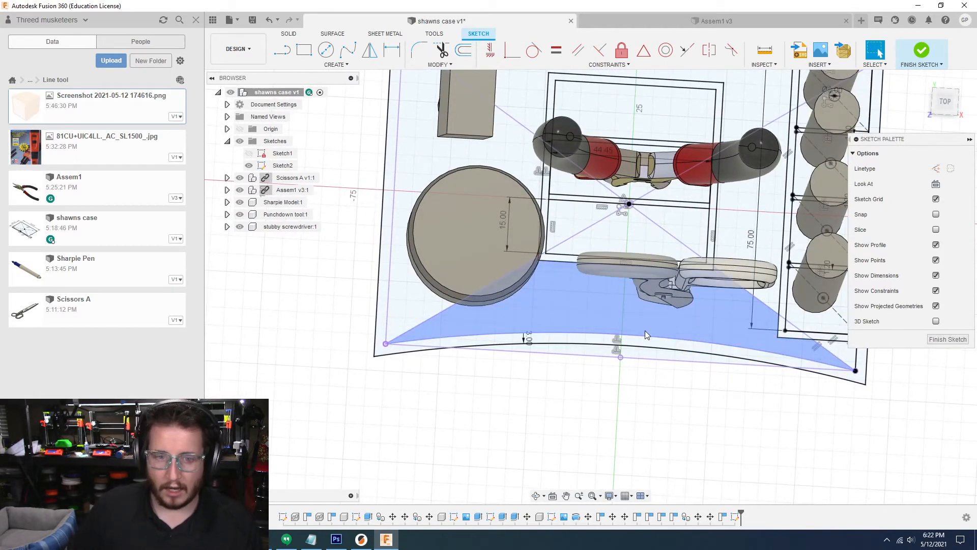
pyautogui.press('e')
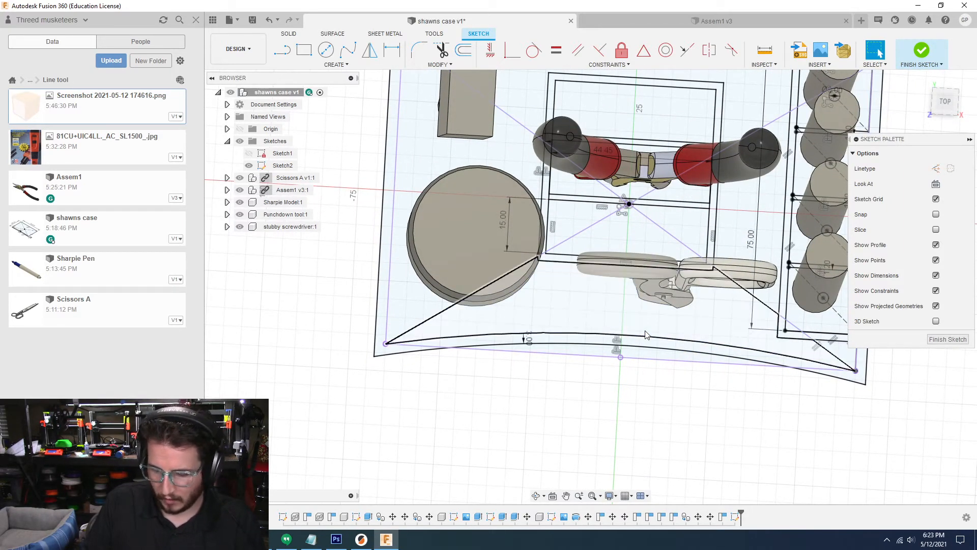
pyautogui.press('r')
pyautogui.scroll(2, 645, 335)
pyautogui.moveTo(646, 335)
pyautogui.keyDown('shift'); pyautogui.mouseDown(button='middle')
pyautogui.moveTo(649, 279)
pyautogui.moveTo(619, 316)
pyautogui.mouseUp(button='middle'); pyautogui.keyUp('shift')
pyautogui.click(941, 102)
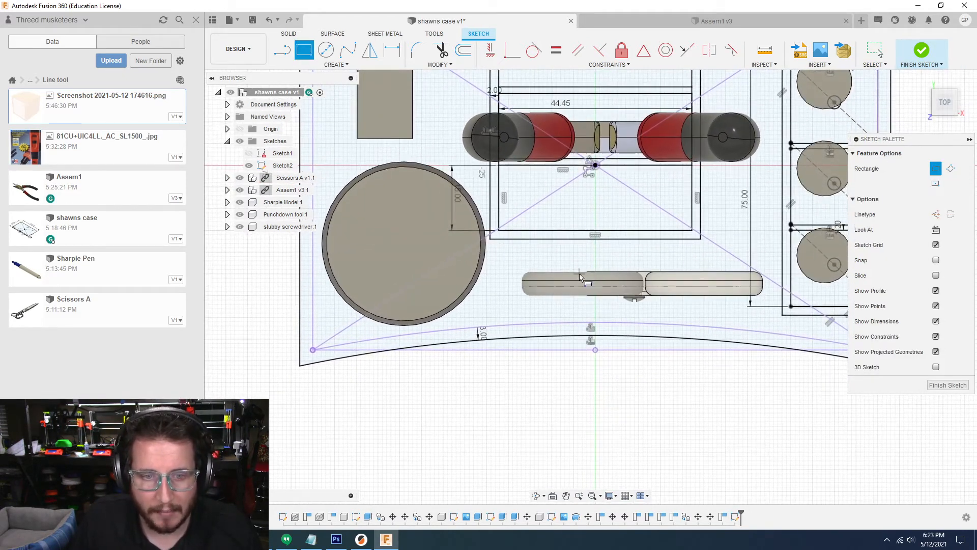
pyautogui.click(693, 304)
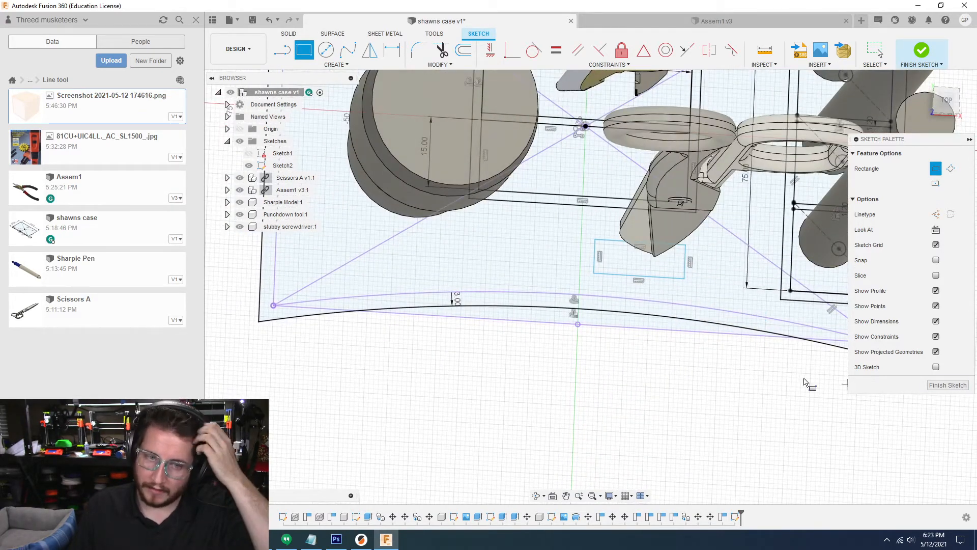
# - Dimension the scissors rectangle 7 mm from the outer wall line of the central compartment
pyautogui.press('d')
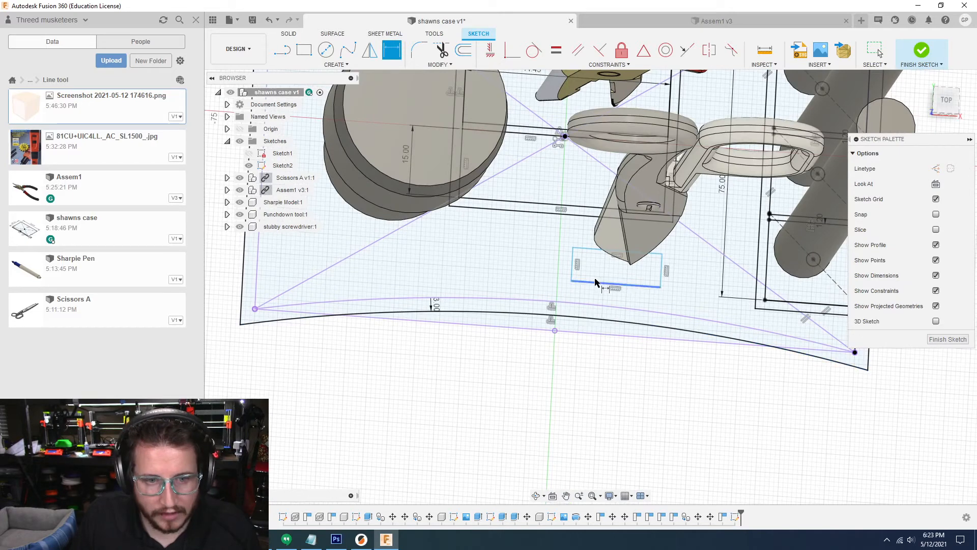
pyautogui.click(592, 222)
pyautogui.click(584, 251)
pyautogui.click(685, 263)
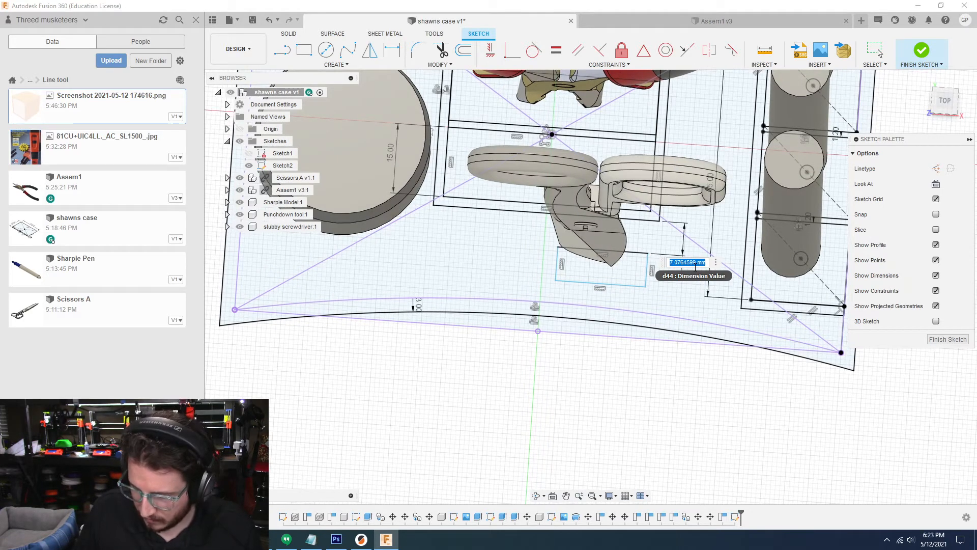
pyautogui.press('Return')
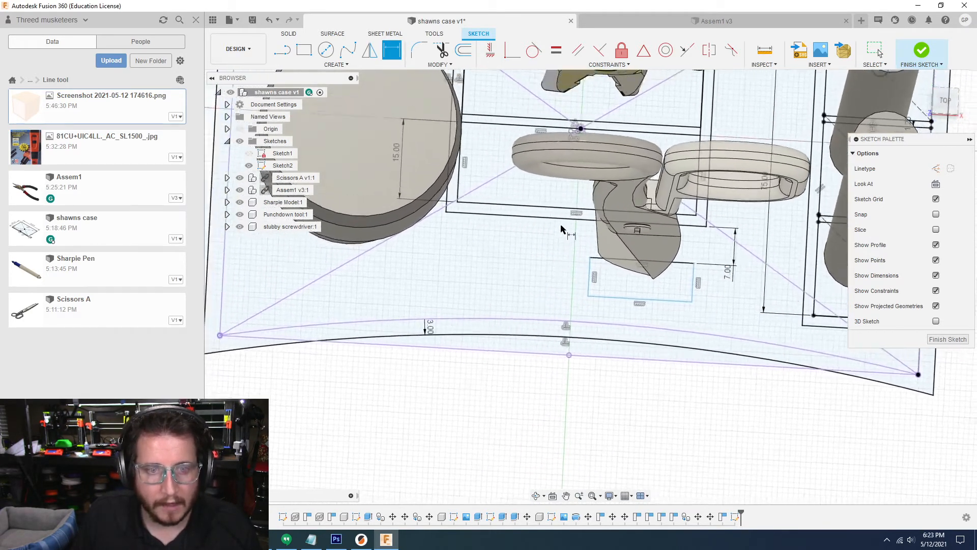
# - Draw a construction centerline from the base's center to its front midpoint and set the scissors rectangle 3 mm from it
pyautogui.press('Escape')
pyautogui.press('l')
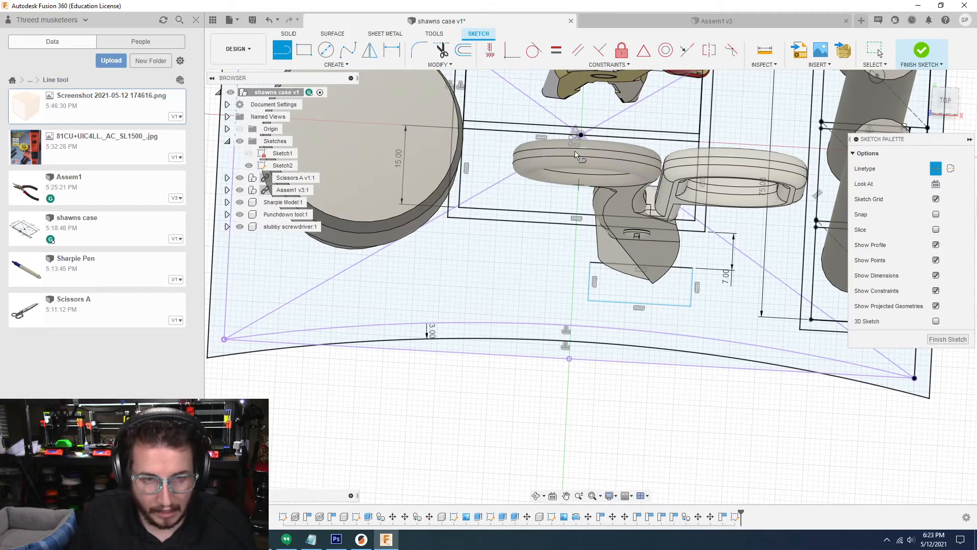
pyautogui.click(581, 134)
pyautogui.click(570, 359)
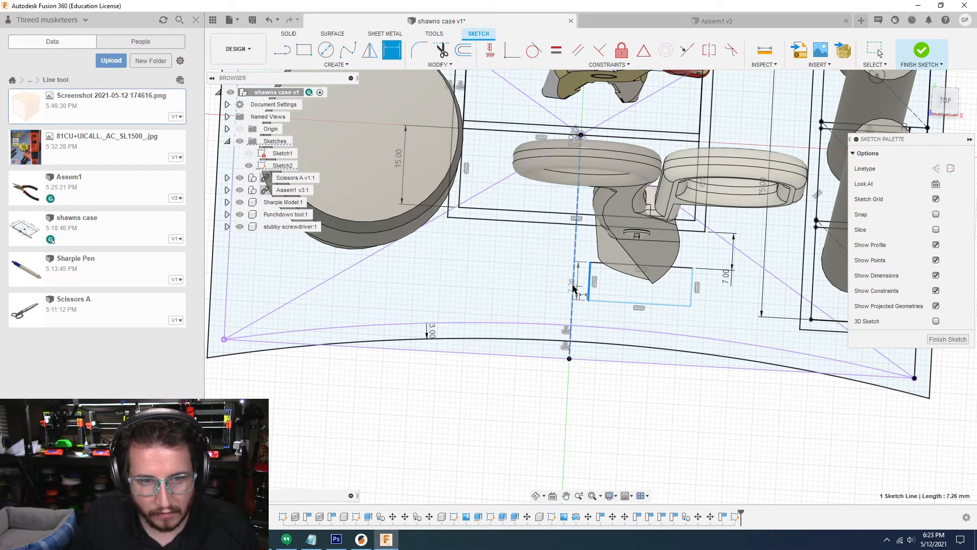
pyautogui.click(589, 319)
pyautogui.write('3')
pyautogui.press('Return')
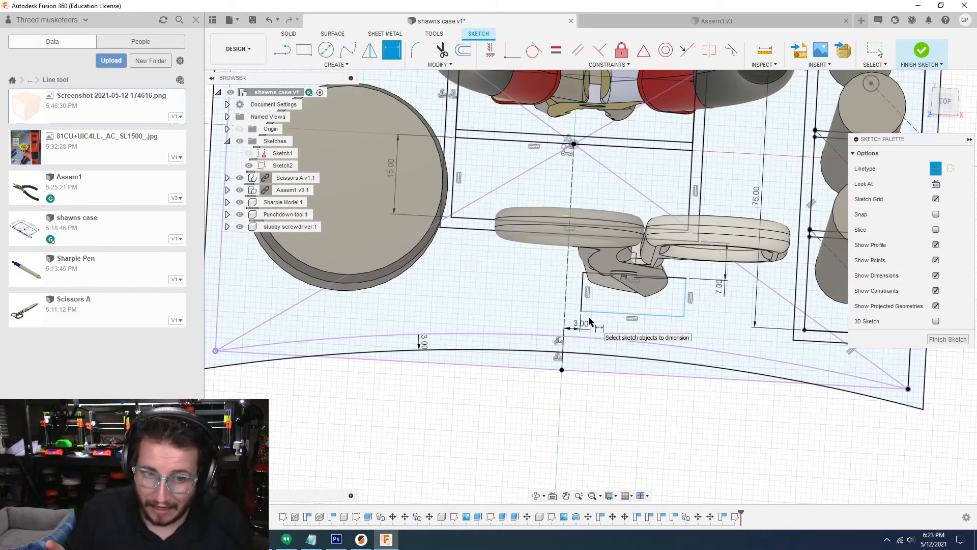
# - Offset the scissors rectangle 3 mm outward as its compartment wall
pyautogui.press('o')
pyautogui.click(610, 282)
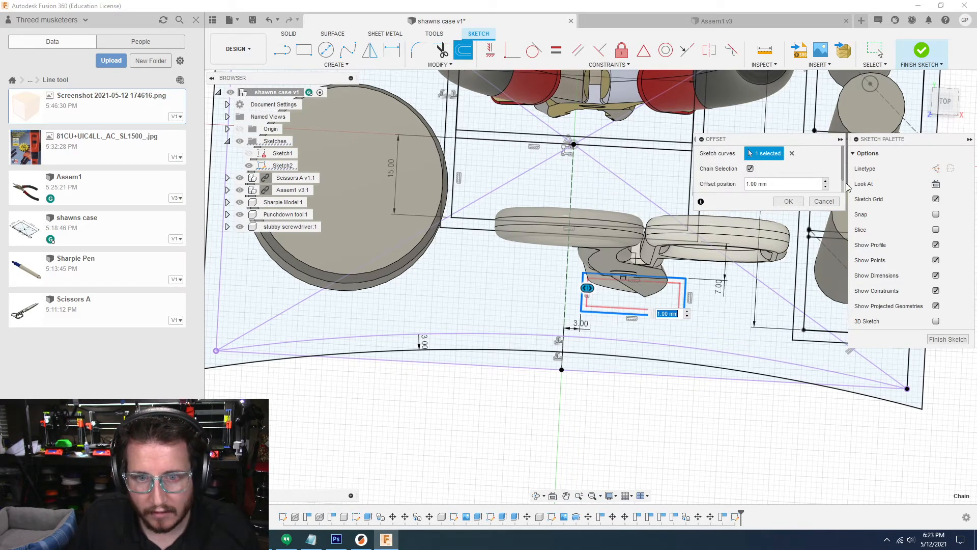
pyautogui.scroll(-1, 773, 184)
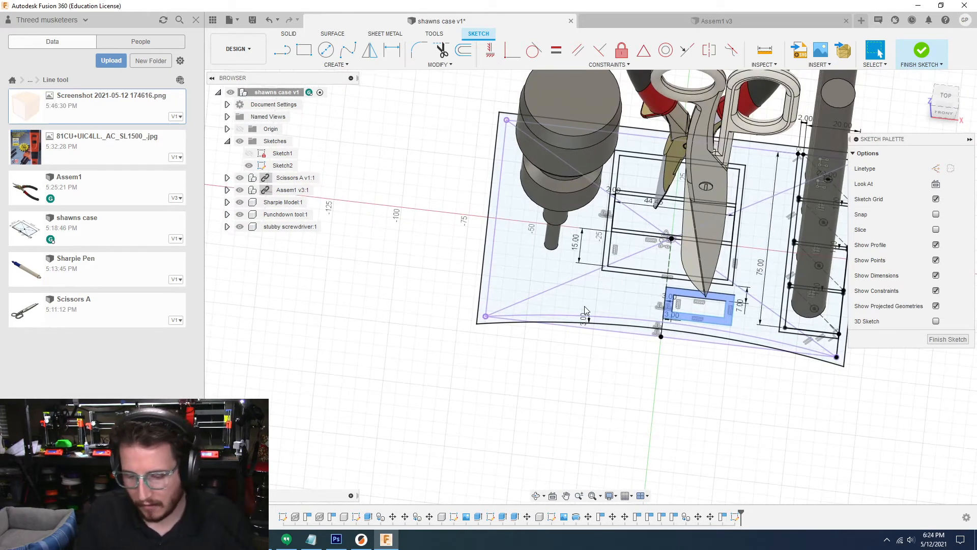
pyautogui.press('Escape')
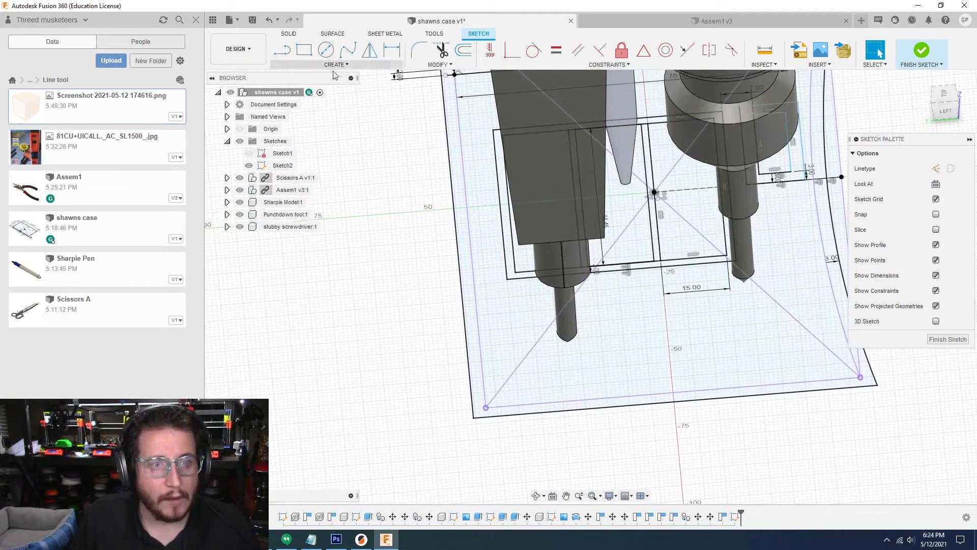
# - Project the top face of the punchdown tool into the sketch
pyautogui.press('p')
pyautogui.keyDown('shift'); pyautogui.moveTo(402, 206); pyautogui.dragTo(608, 370, button='middle'); pyautogui.keyUp('shift')
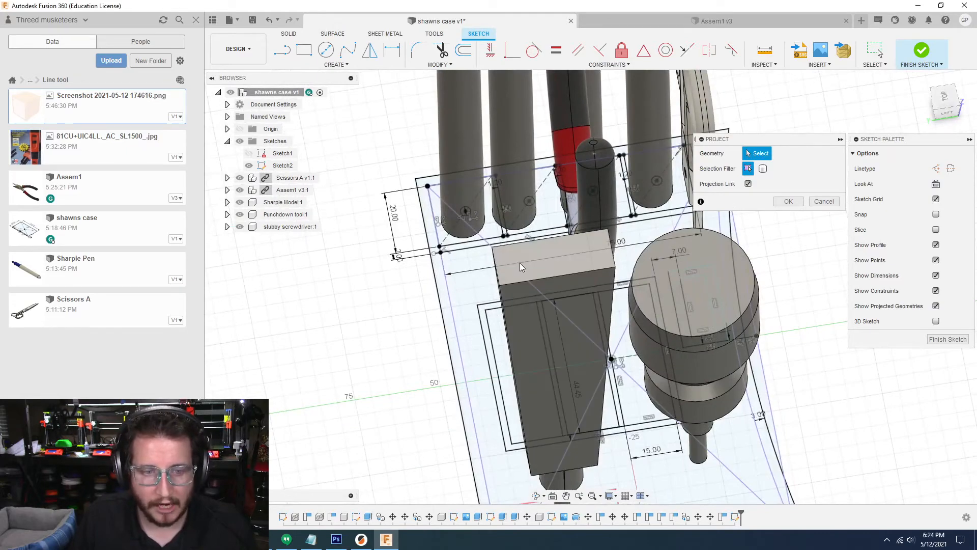
pyautogui.click(520, 263)
pyautogui.click(788, 201)
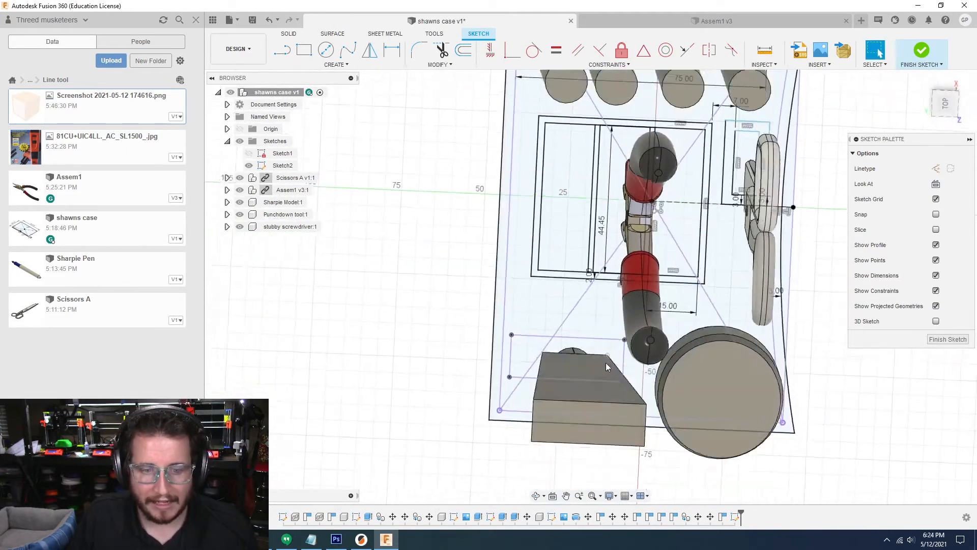
# - Draw a rectangle roughly over the projected outline of the punchdown tool
pyautogui.scroll(5, 554, 375)
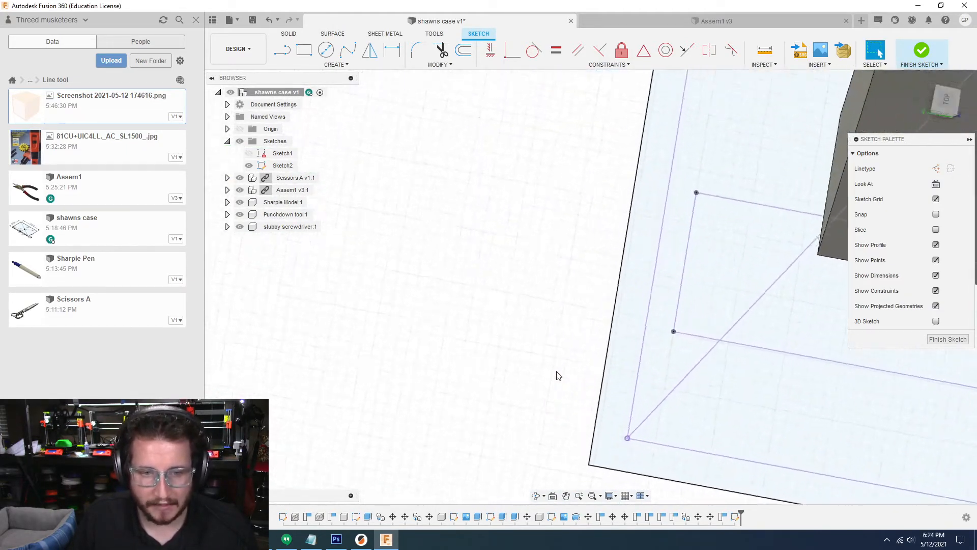
pyautogui.press('r')
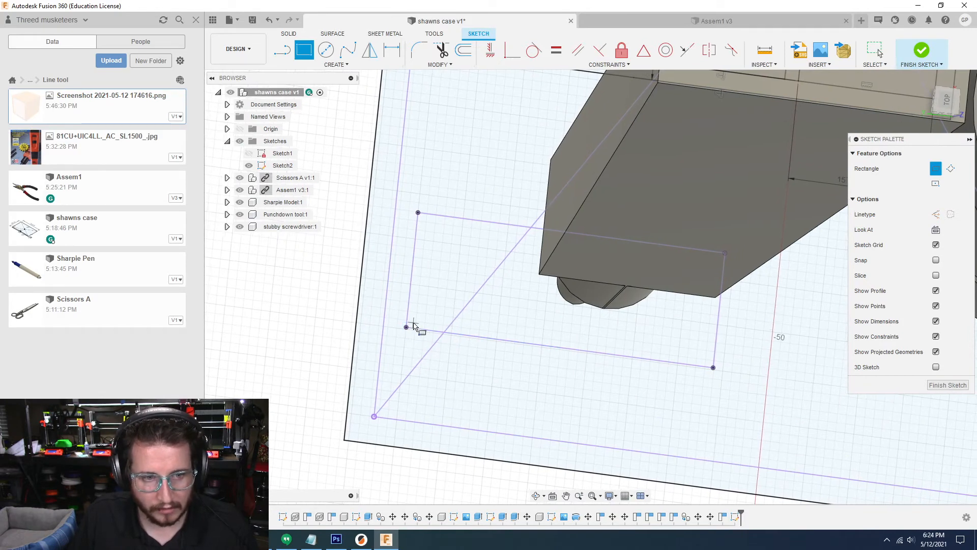
pyautogui.click(413, 357)
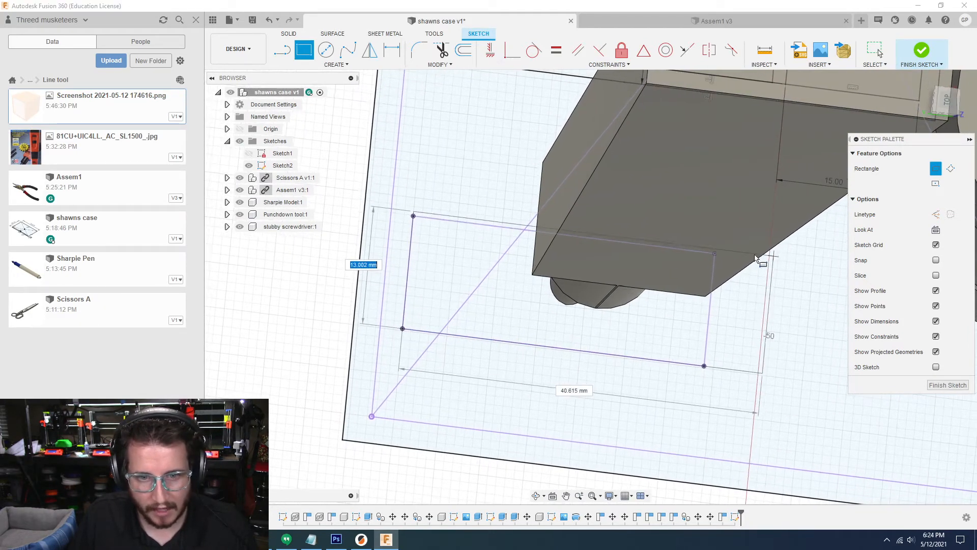
pyautogui.click(735, 261)
# - Dimension the projected outline, size the new rectangle to match at 33.917 by 12.70 mm, and shift it toward the outline
pyautogui.press('d')
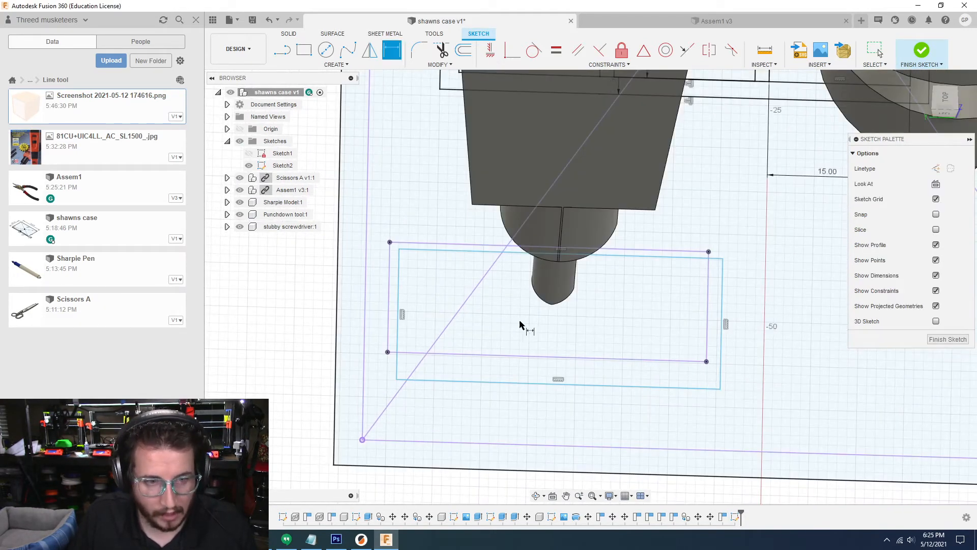
pyautogui.click(391, 292)
pyautogui.click(303, 299)
pyautogui.click(523, 282)
pyautogui.click(414, 250)
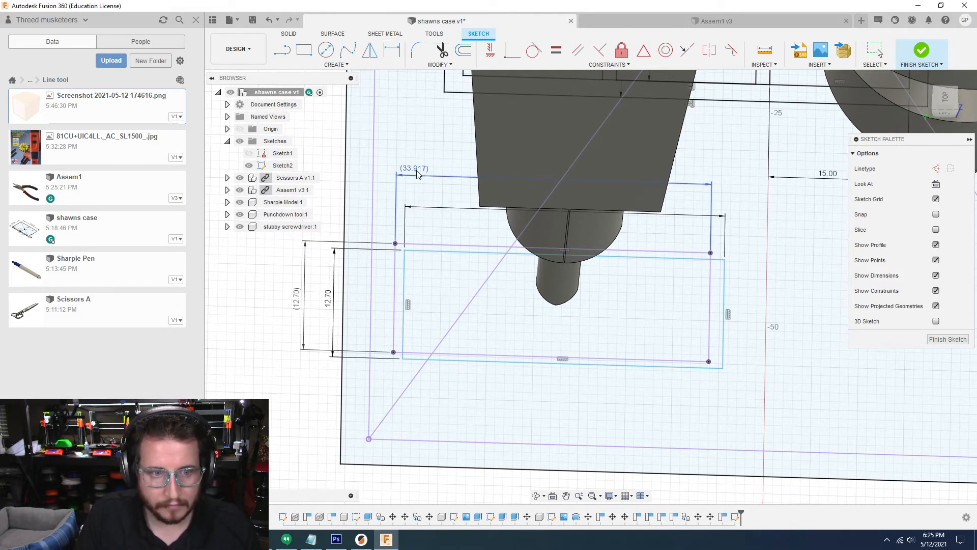
pyautogui.scroll(-1, 415, 174)
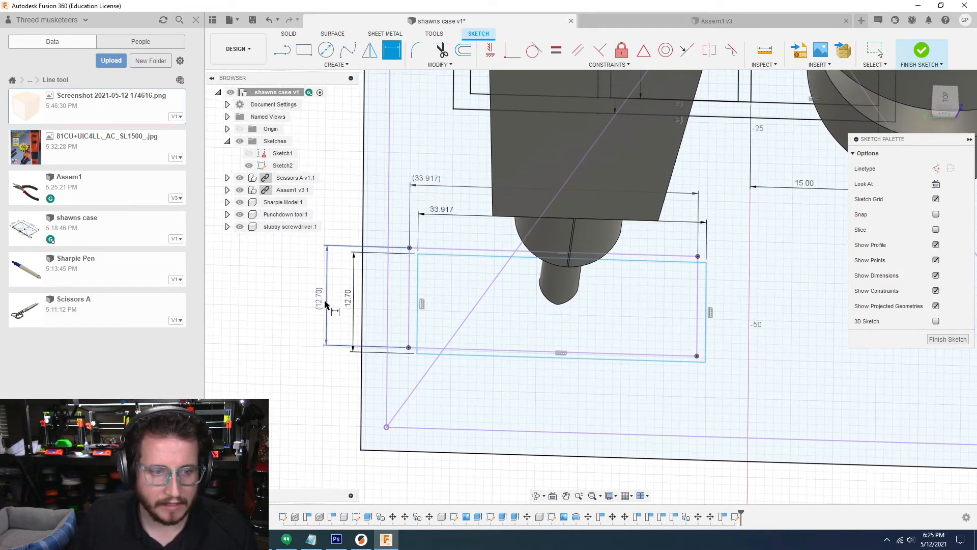
pyautogui.moveTo(706, 284); pyautogui.dragTo(699, 285)
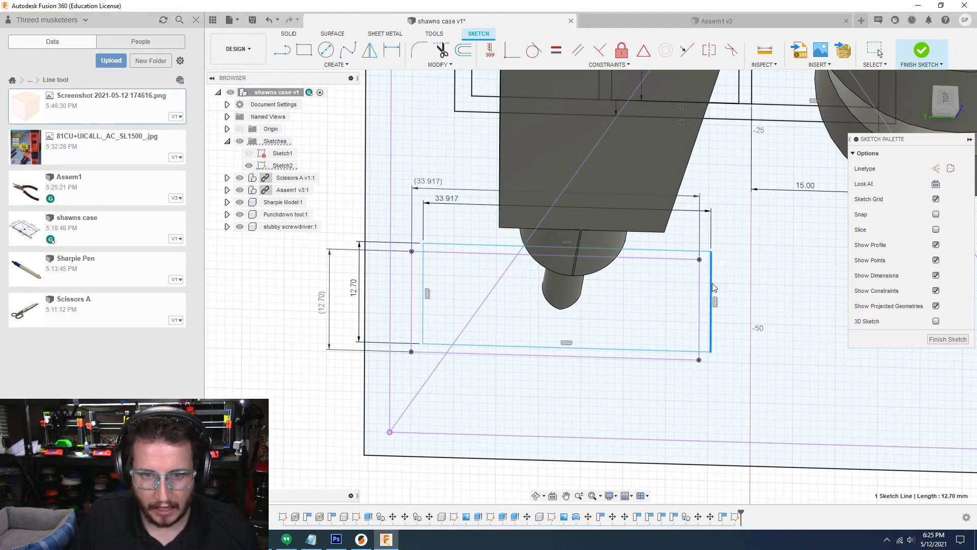
# - Project the punchdown tool's narrow body end and round shank into the sketch
pyautogui.scroll(-3, 715, 287)
pyautogui.scroll(4, 713, 292)
pyautogui.moveTo(456, 317)
pyautogui.keyDown('shift'); pyautogui.mouseDown(button='middle')
pyautogui.moveTo(574, 295)
pyautogui.moveTo(509, 174)
pyautogui.moveTo(521, 114)
pyautogui.moveTo(540, 169)
pyautogui.mouseUp(button='middle'); pyautogui.keyUp('shift')
pyautogui.moveTo(649, 139)
pyautogui.keyDown('shift'); pyautogui.mouseDown(button='middle')
pyautogui.moveTo(568, 199)
pyautogui.moveTo(560, 244)
pyautogui.moveTo(578, 410)
pyautogui.moveTo(535, 297)
pyautogui.moveTo(530, 345)
pyautogui.moveTo(585, 325)
pyautogui.moveTo(685, 266)
pyautogui.moveTo(652, 295)
pyautogui.mouseUp(button='middle'); pyautogui.keyUp('shift')
pyautogui.press('p')
pyautogui.scroll(4, 652, 295)
pyautogui.click(371, 331)
pyautogui.keyDown('shift'); pyautogui.moveTo(371, 330); pyautogui.dragTo(763, 207, button='middle'); pyautogui.keyUp('shift')
pyautogui.click(349, 406)
pyautogui.click(789, 202)
pyautogui.moveTo(739, 245)
pyautogui.keyDown('shift'); pyautogui.mouseDown(button='middle')
pyautogui.moveTo(674, 384)
pyautogui.moveTo(755, 319)
pyautogui.moveTo(722, 277)
pyautogui.moveTo(711, 332)
pyautogui.moveTo(706, 302)
pyautogui.moveTo(704, 325)
pyautogui.moveTo(539, 285)
pyautogui.mouseUp(button='middle'); pyautogui.keyUp('shift')
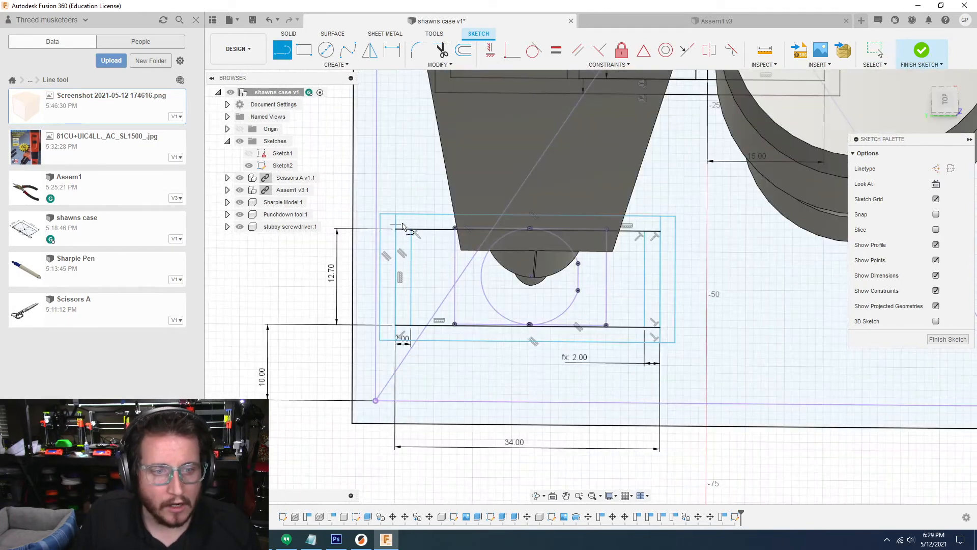
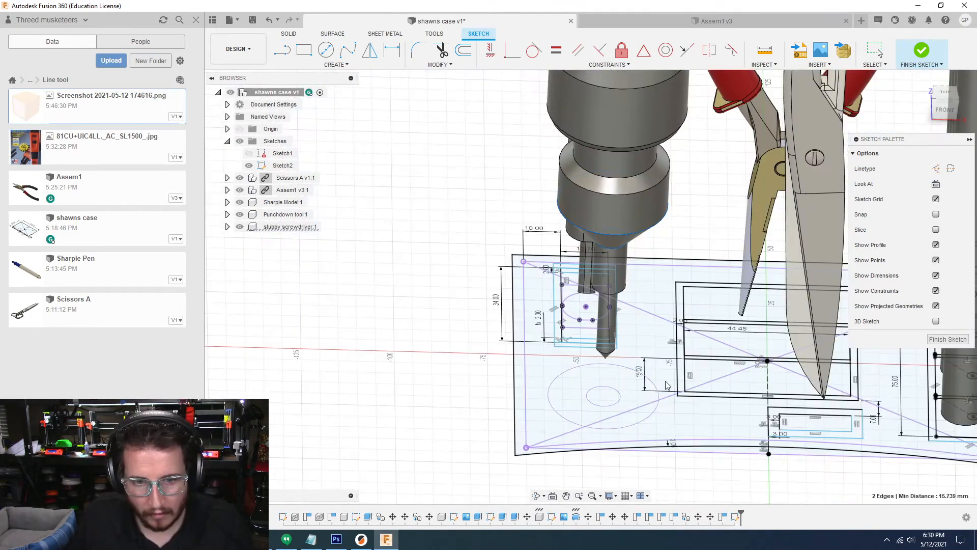
# - Project the lower rim of the stubby screwdriver's grip into the sketch and offset its outermost projected circle as the compartment wall
pyautogui.press('o')
pyautogui.click(660, 385)
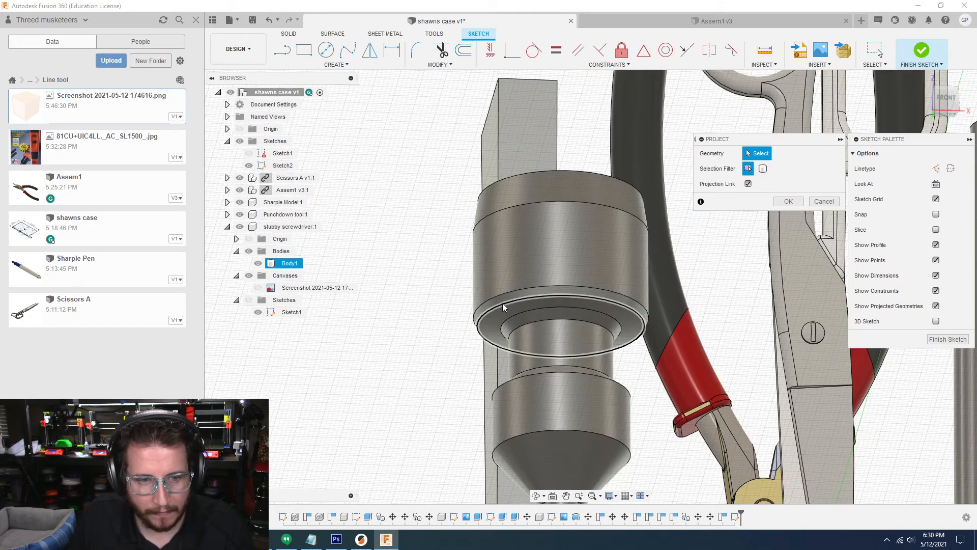
pyautogui.click(502, 304)
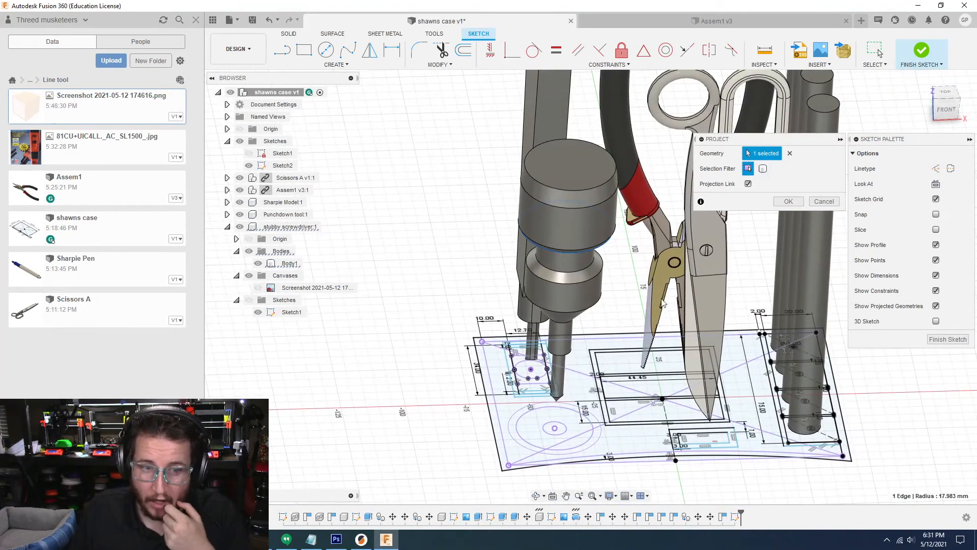
pyautogui.click(795, 202)
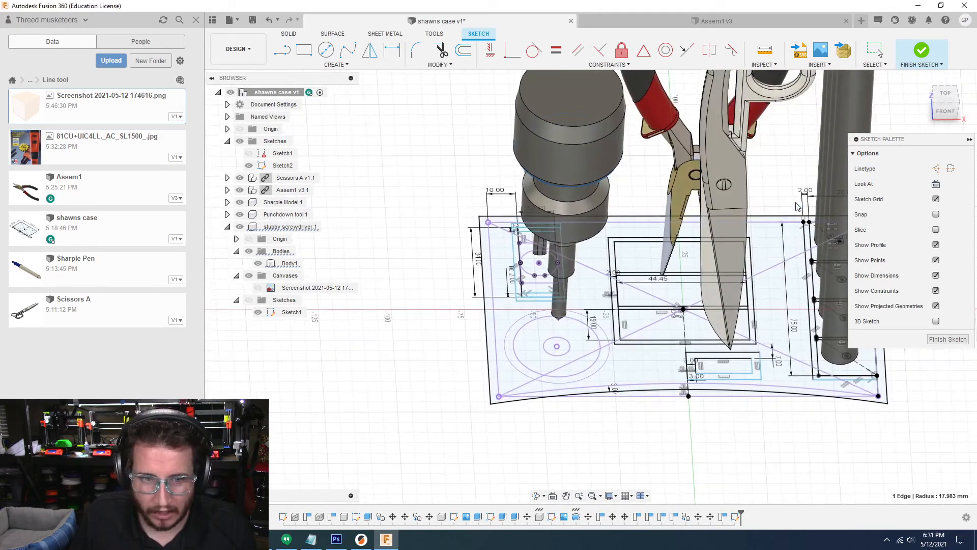
pyautogui.press('o')
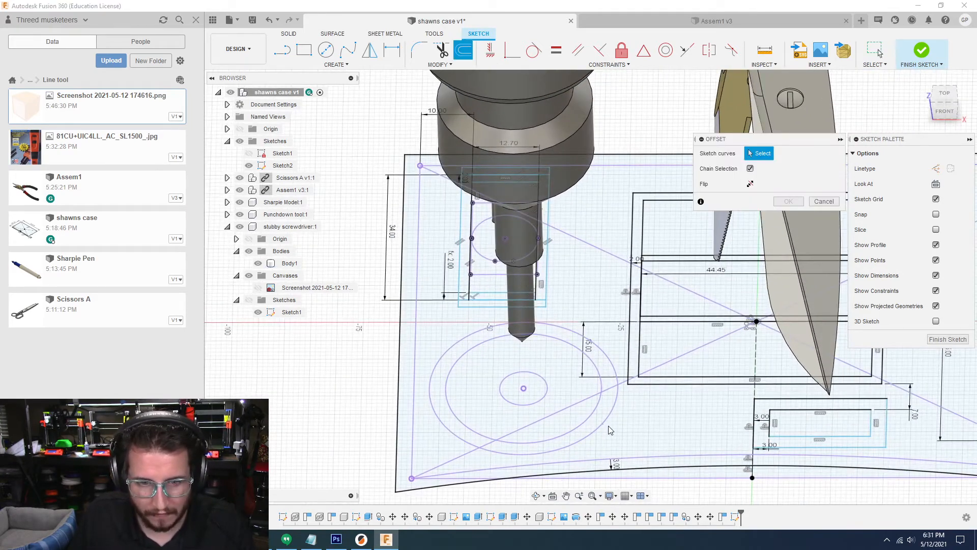
pyautogui.click(609, 420)
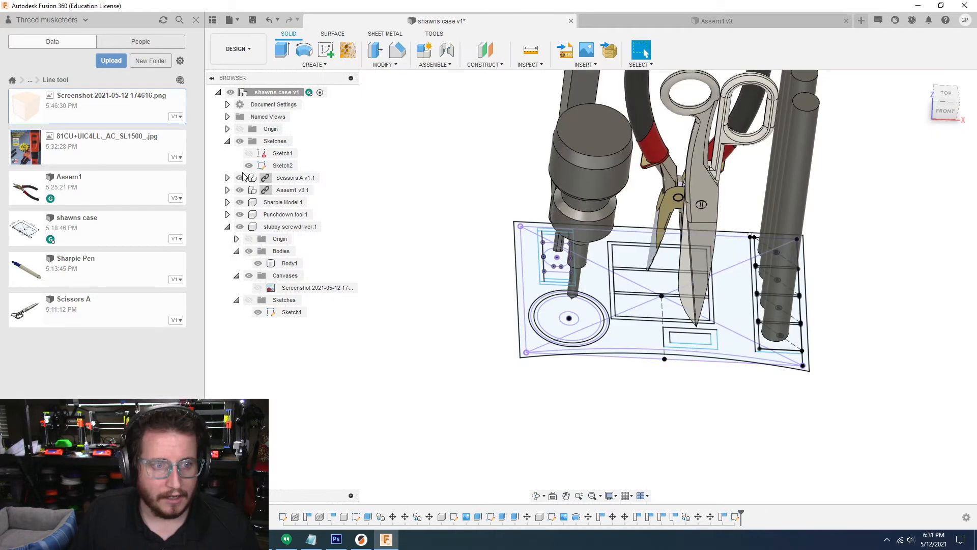
# - Hide the scissors, pliers assembly, Sharpie, punchdown tool and stubby screwdriver components
pyautogui.click(240, 178)
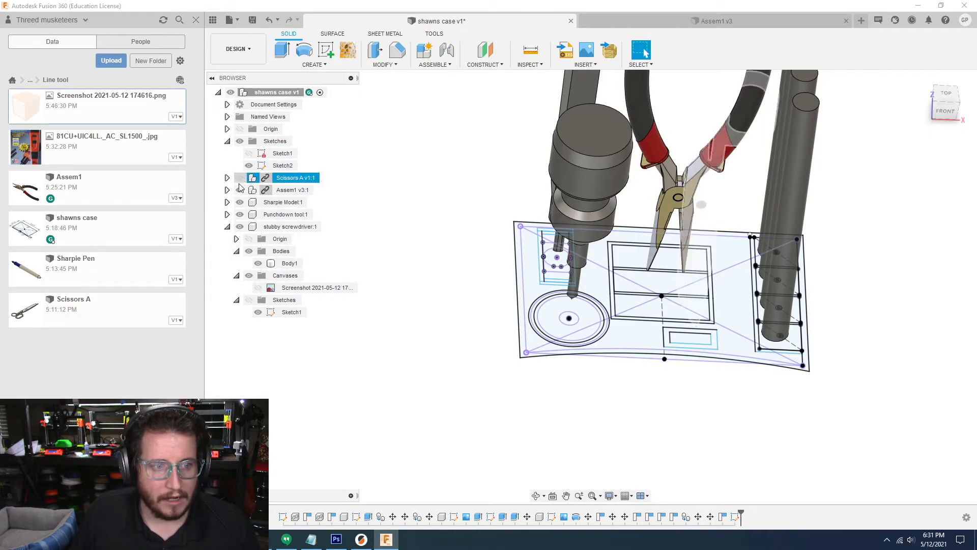
pyautogui.click(239, 190)
pyautogui.click(240, 202)
pyautogui.click(239, 226)
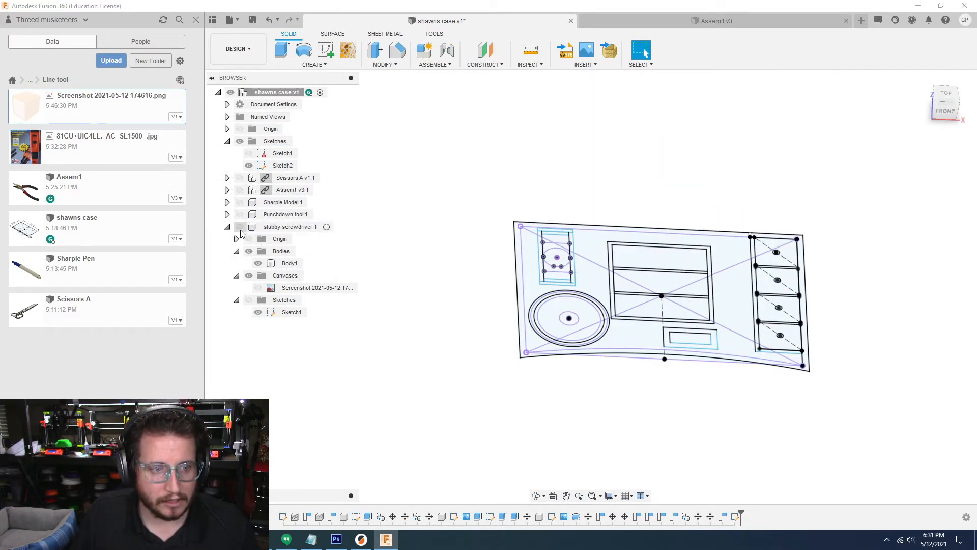
pyautogui.moveTo(430, 314)
pyautogui.keyDown('shift'); pyautogui.mouseDown(button='middle')
pyautogui.moveTo(355, 339)
pyautogui.moveTo(509, 326)
pyautogui.mouseUp(button='middle'); pyautogui.keyUp('shift')
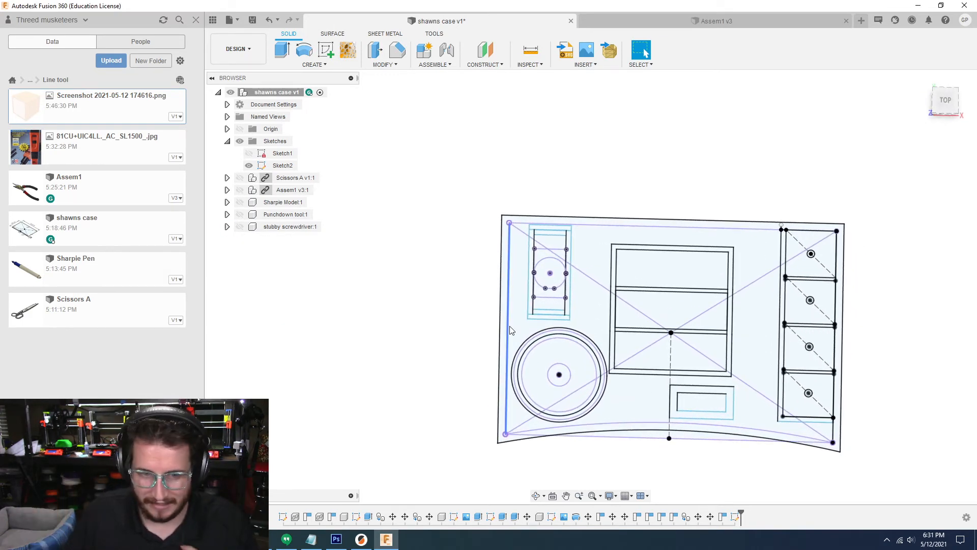
# - Show Sketch1, open it for editing and offset the base outline with its curved edge outward to form the outer wall line
pyautogui.moveTo(475, 407); pyautogui.dragTo(426, 368, button='middle')
pyautogui.click(249, 154)
pyautogui.scroll(3, 494, 225)
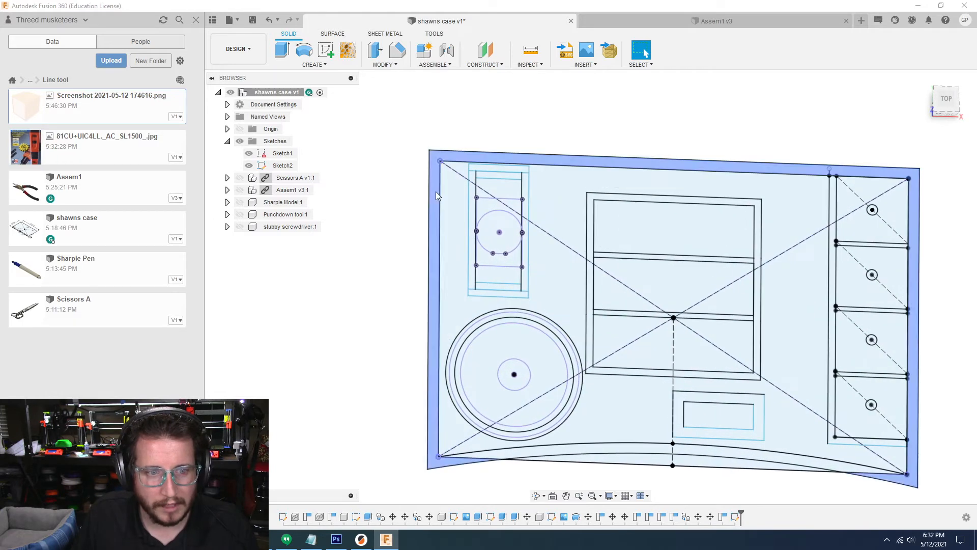
pyautogui.click(440, 193)
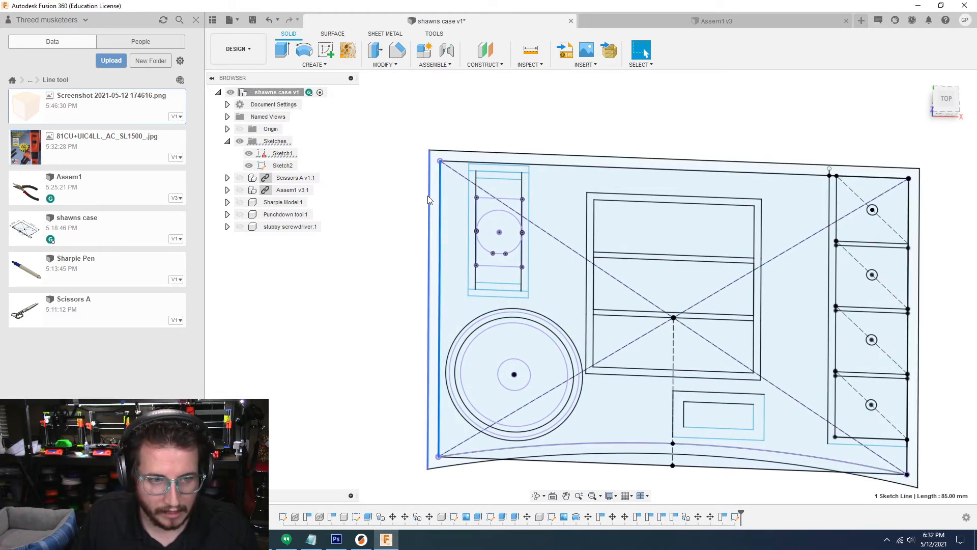
pyautogui.keyDown('shift'); pyautogui.moveTo(429, 200); pyautogui.dragTo(404, 225, button='middle'); pyautogui.keyUp('shift')
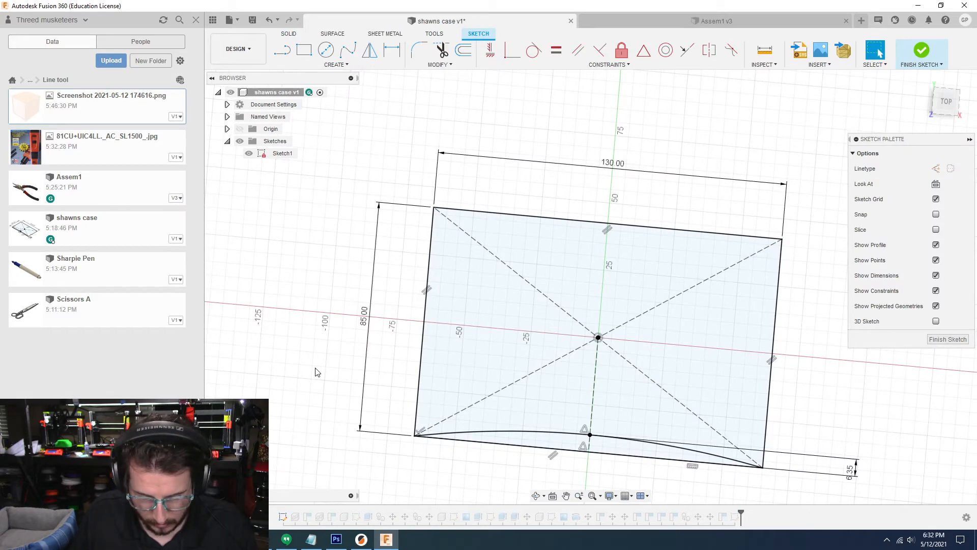
pyautogui.press('o')
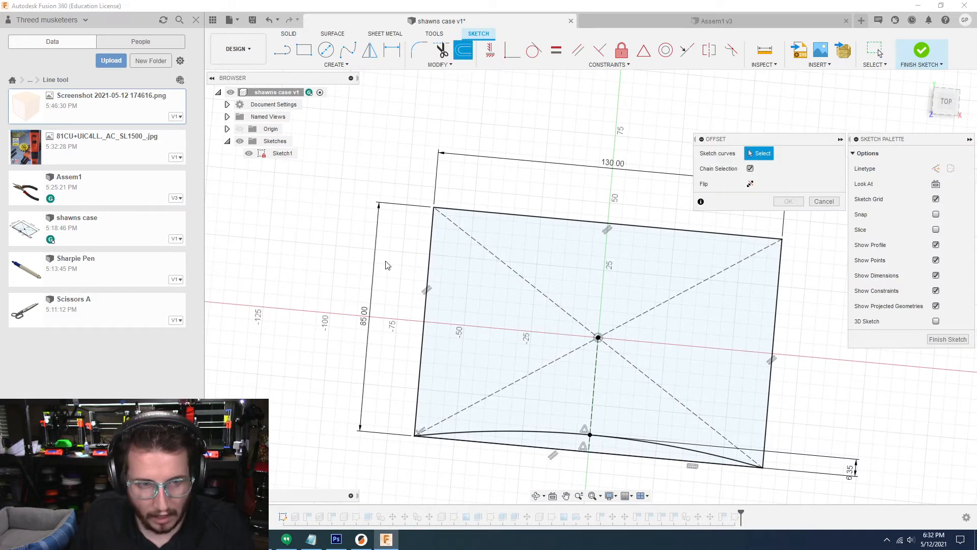
pyautogui.click(427, 266)
pyautogui.click(506, 434)
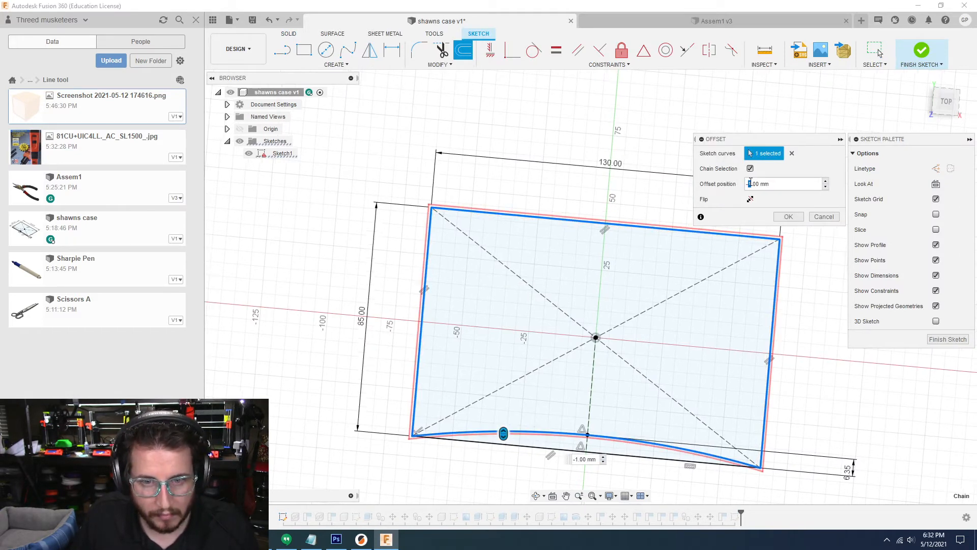
pyautogui.press('Return')
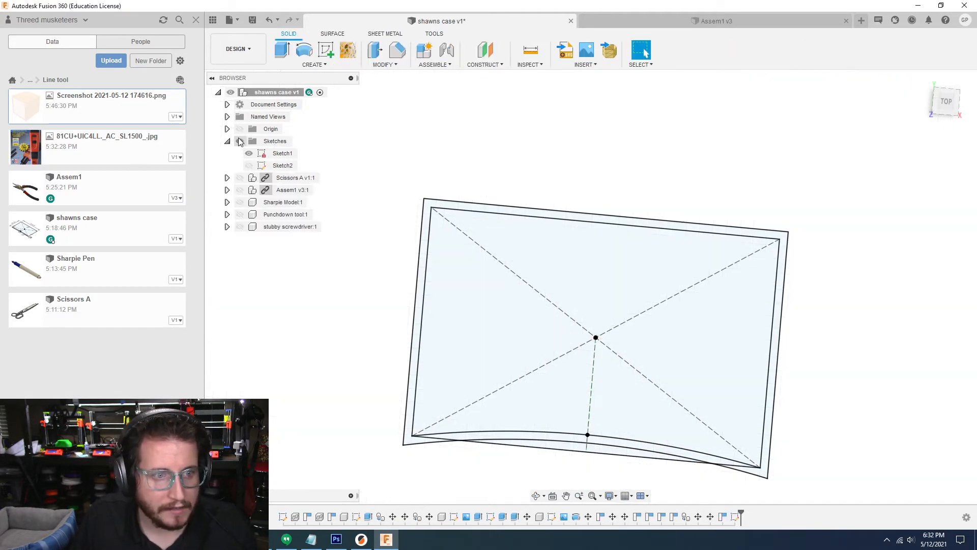
pyautogui.click(249, 165)
pyautogui.click(249, 153)
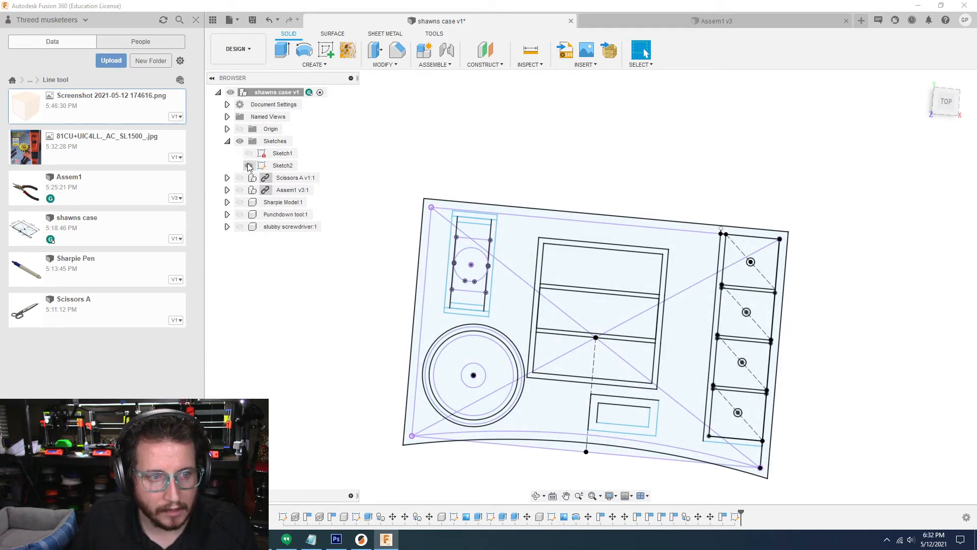
pyautogui.click(249, 165)
pyautogui.click(249, 153)
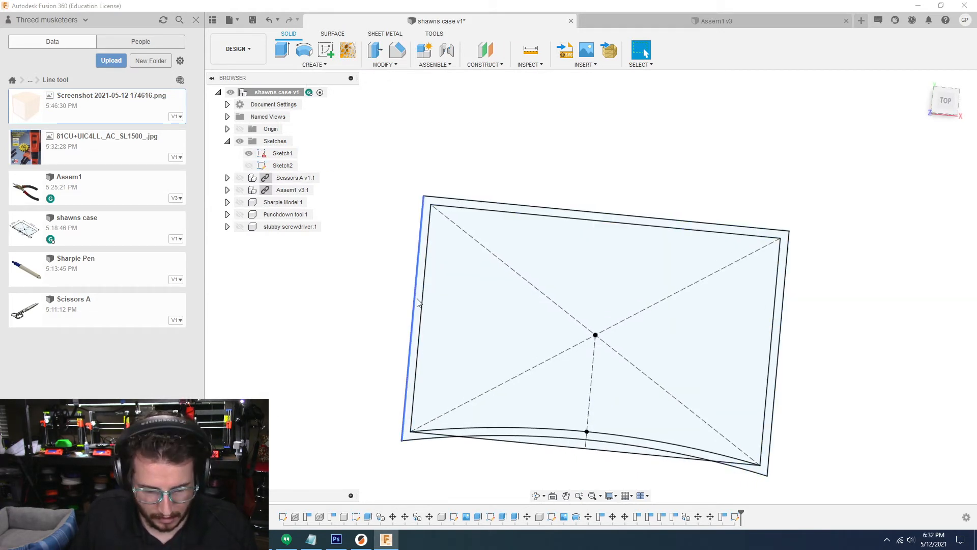
# - Extrude all the Sketch1 profiles inside the outer curved outline 4 mm as a new body for the case floor
pyautogui.press('e')
pyautogui.click(473, 280)
pyautogui.keyDown('shift'); pyautogui.moveTo(472, 285); pyautogui.dragTo(448, 372, button='middle'); pyautogui.keyUp('shift')
pyautogui.click(398, 324)
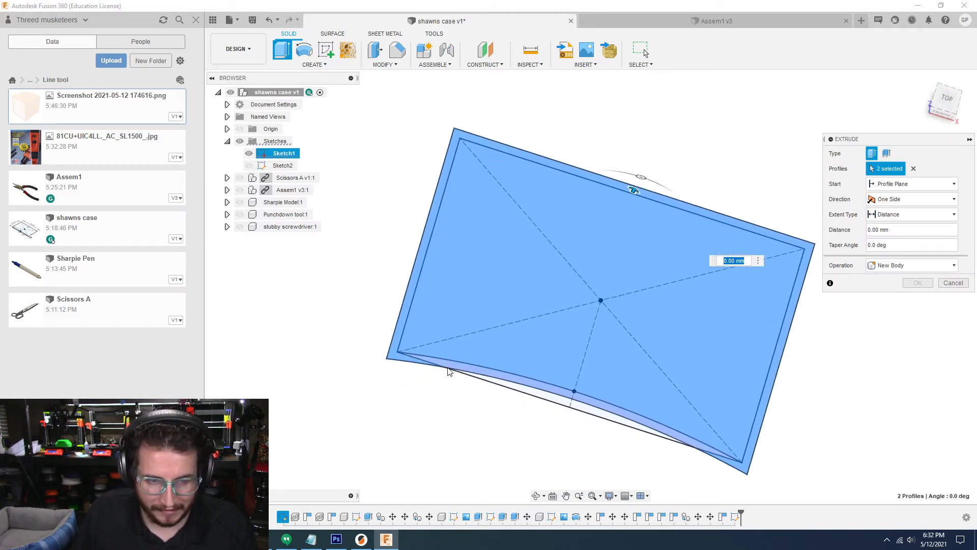
pyautogui.click(449, 369)
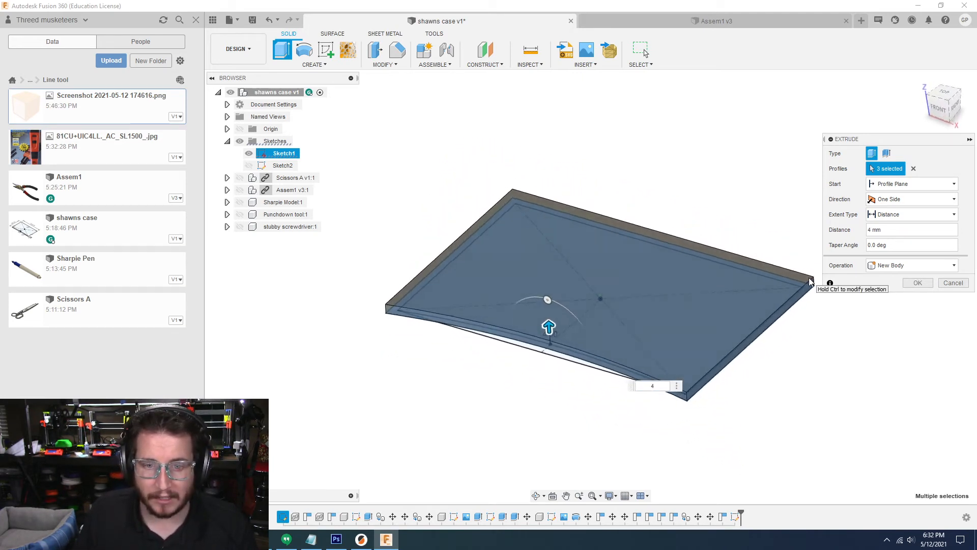
# - Show Sketch2 and extrude the case's perimeter wall and the four-compartment row's walls 60 mm, joined to the floor body
pyautogui.click(252, 192)
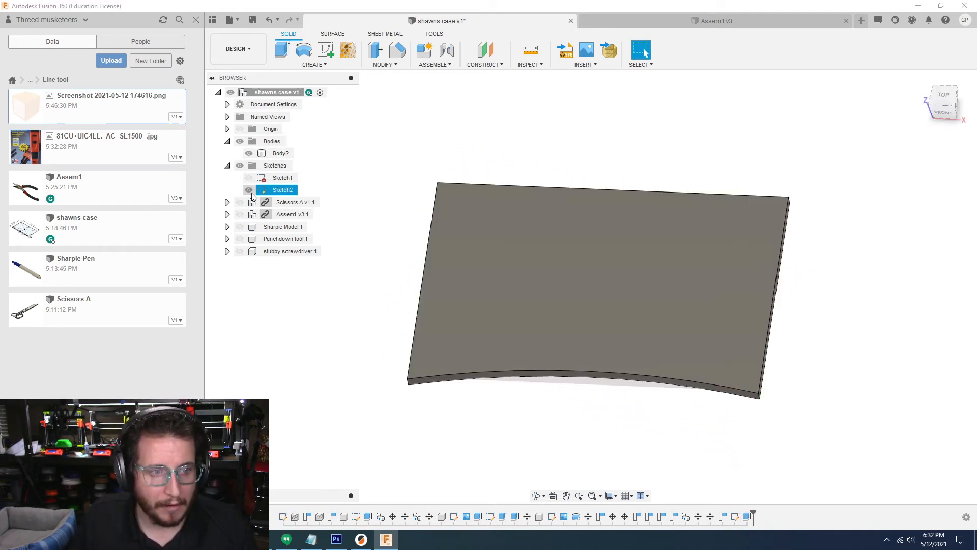
pyautogui.click(250, 192)
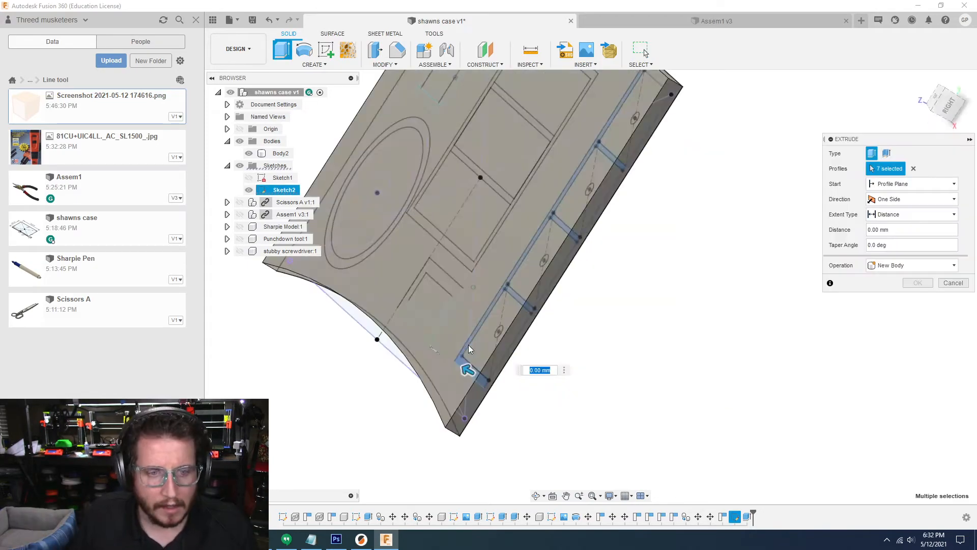
pyautogui.moveTo(234, 309)
pyautogui.keyDown('shift'); pyautogui.mouseDown(button='middle')
pyautogui.moveTo(278, 371)
pyautogui.moveTo(302, 372)
pyautogui.moveTo(407, 297)
pyautogui.moveTo(414, 310)
pyautogui.mouseUp(button='middle'); pyautogui.keyUp('shift')
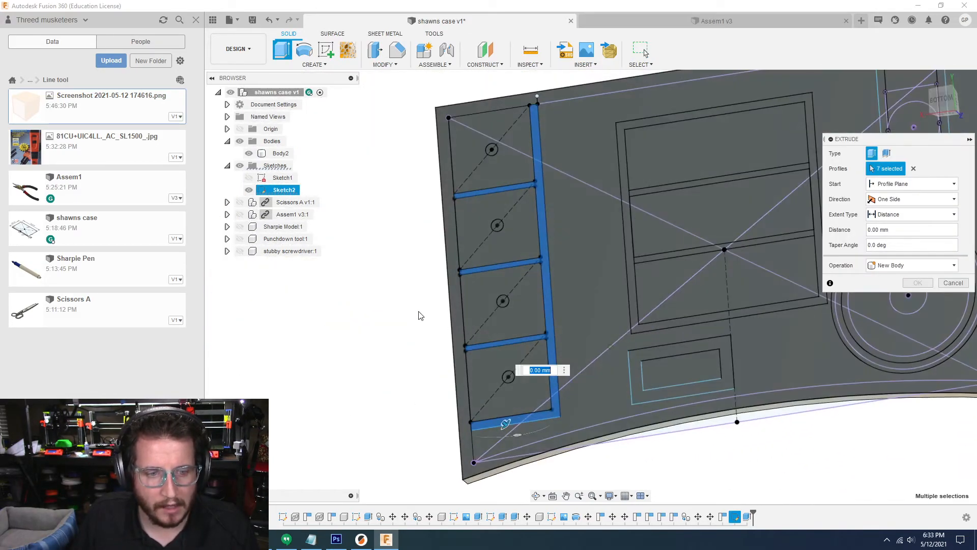
pyautogui.click(457, 323)
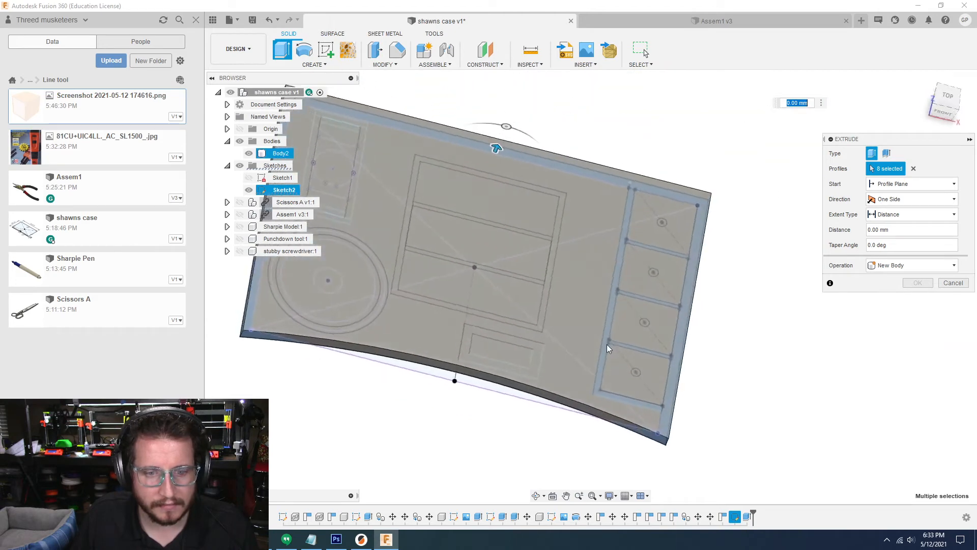
pyautogui.keyDown('shift'); pyautogui.moveTo(554, 343); pyautogui.dragTo(551, 322, button='middle'); pyautogui.keyUp('shift')
pyautogui.moveTo(441, 201); pyautogui.dragTo(467, 70)
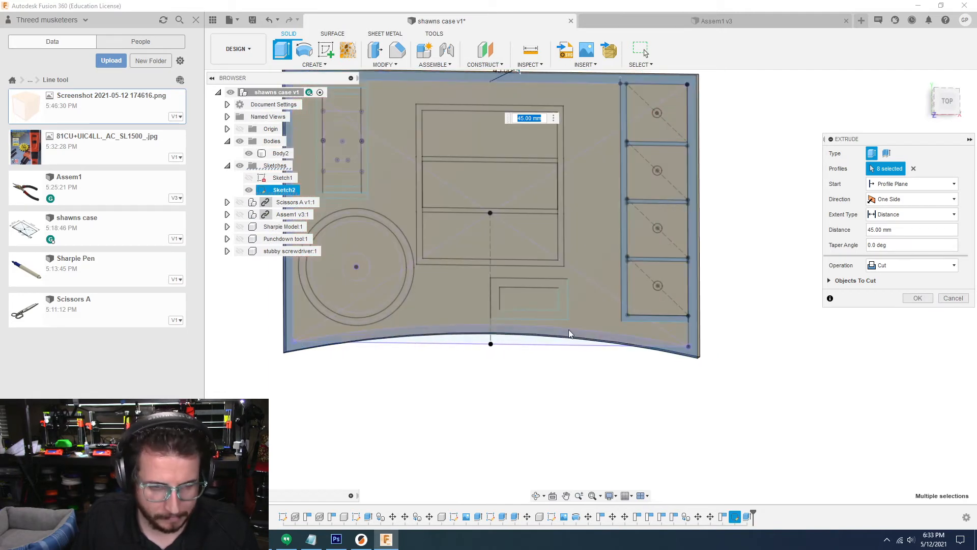
pyautogui.click(590, 334)
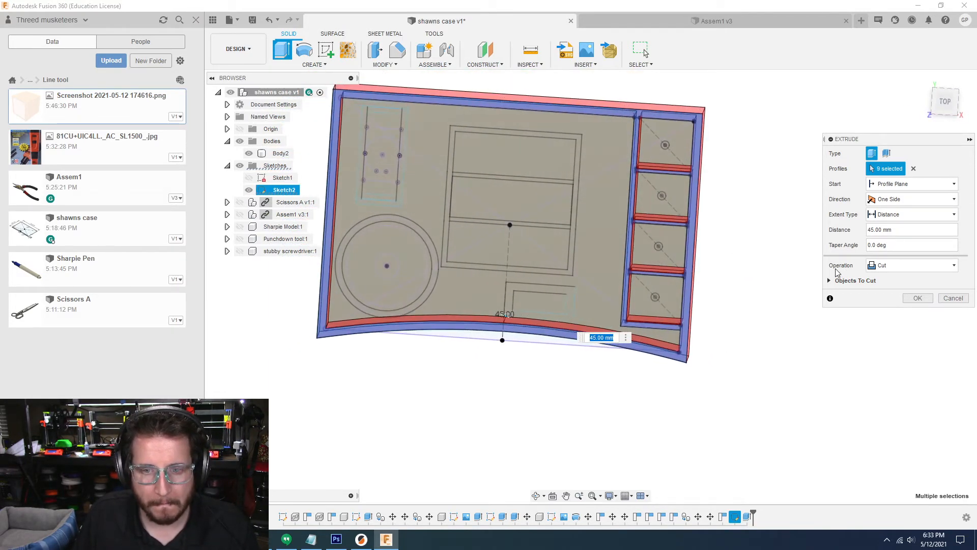
pyautogui.click(877, 273)
pyautogui.click(880, 277)
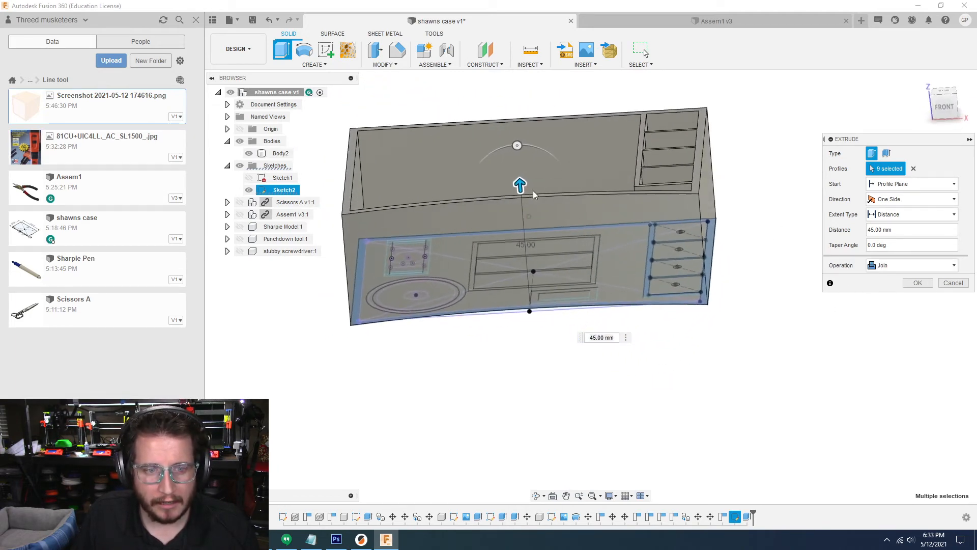
pyautogui.moveTo(526, 180); pyautogui.dragTo(522, 151)
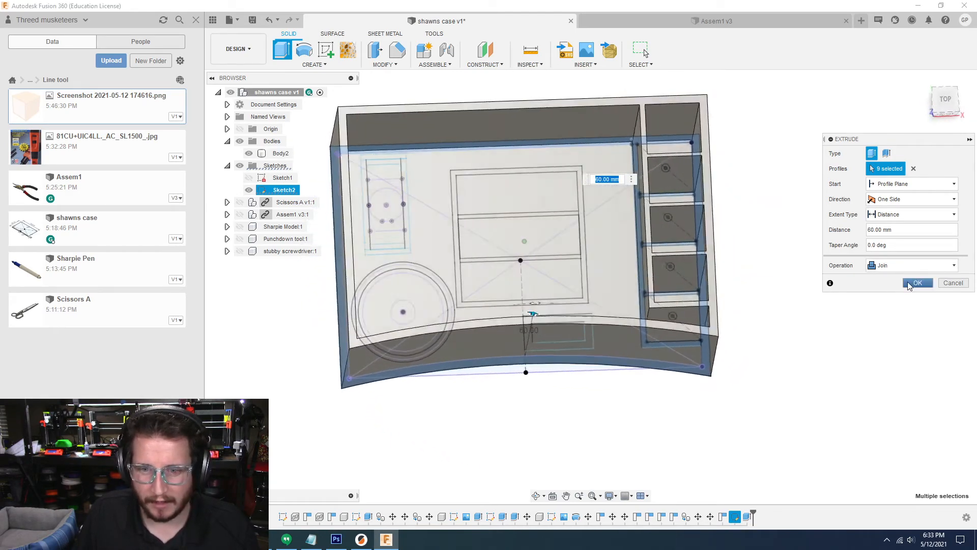
pyautogui.click(917, 283)
# - Extrude the area around the compartments, including the small rectangular compartment, by -10 mm joined to the case body
pyautogui.moveTo(535, 228)
pyautogui.keyDown('shift'); pyautogui.mouseDown(button='middle')
pyautogui.moveTo(512, 437)
pyautogui.moveTo(492, 216)
pyautogui.moveTo(448, 267)
pyautogui.mouseUp(button='middle'); pyautogui.keyUp('shift')
pyautogui.press('e')
pyautogui.click(450, 264)
pyautogui.click(466, 179)
pyautogui.click(683, 266)
pyautogui.click(606, 402)
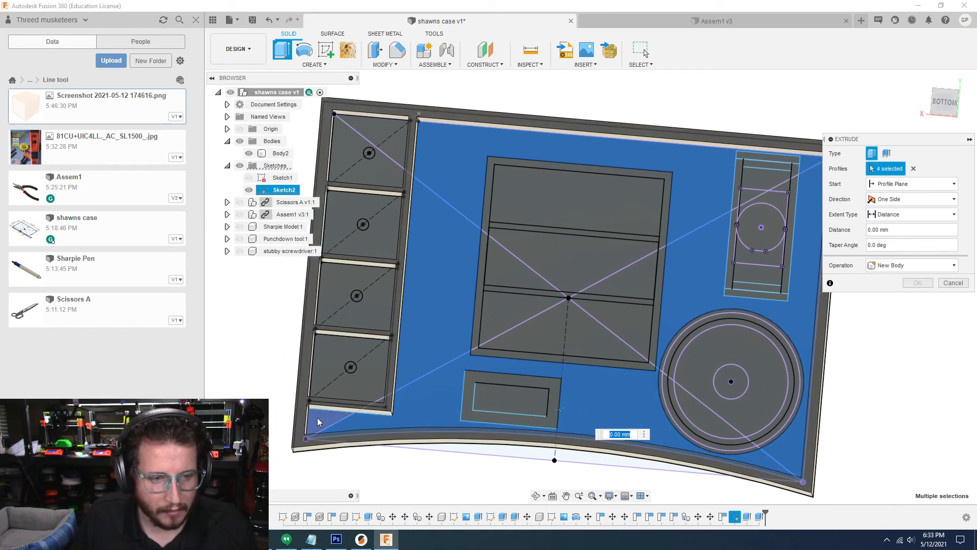
pyautogui.scroll(2, 468, 393)
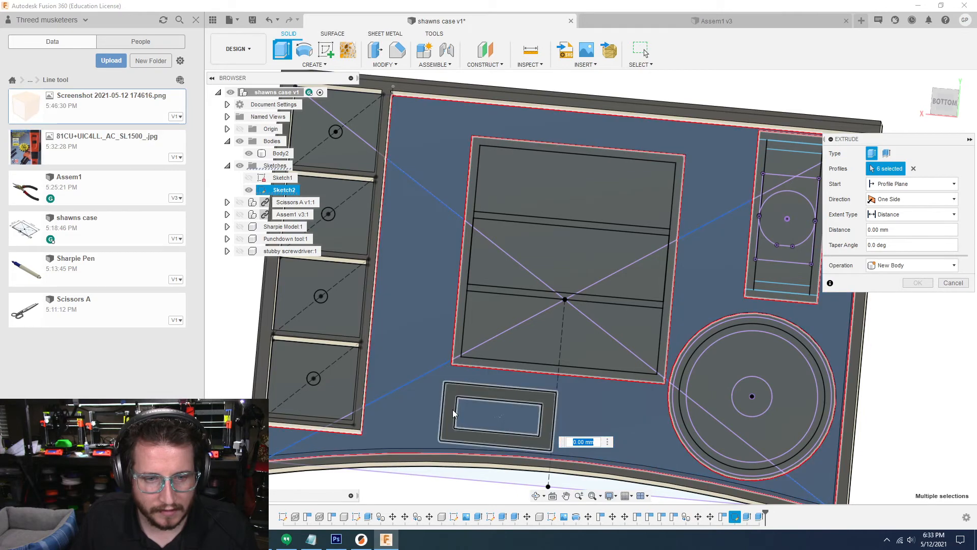
pyautogui.moveTo(732, 388); pyautogui.dragTo(670, 380, button='middle')
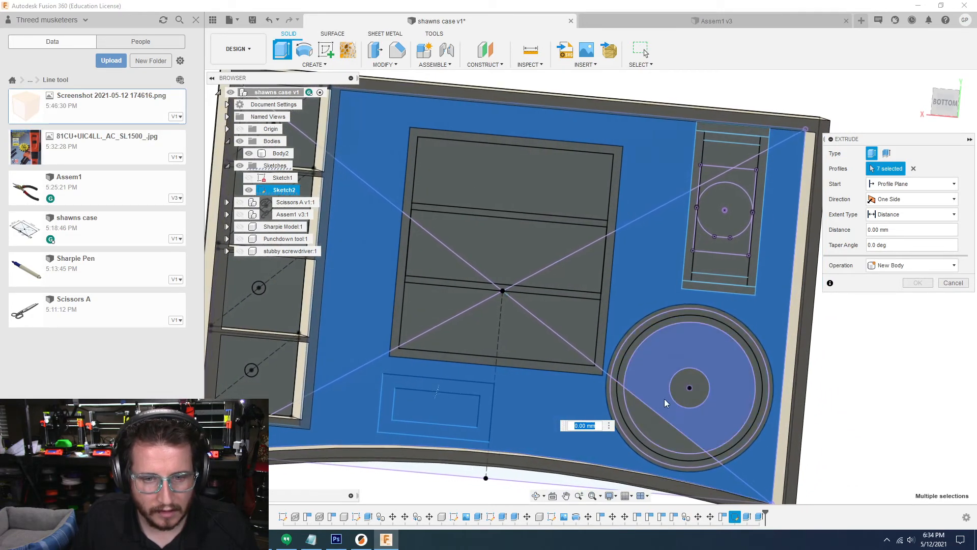
pyautogui.keyDown('shift'); pyautogui.moveTo(662, 290); pyautogui.dragTo(456, 340, button='middle'); pyautogui.keyUp('shift')
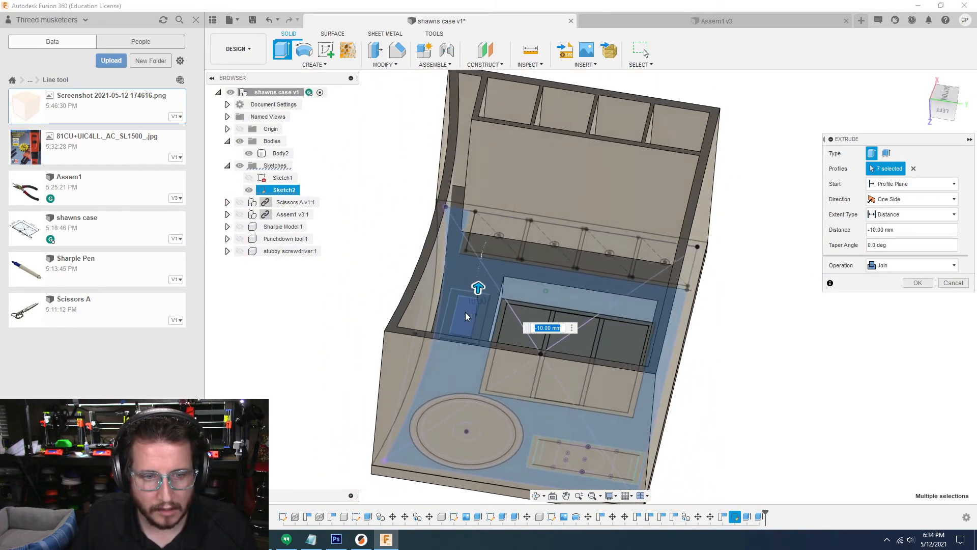
# - Set the distance of the fill extrusion around the compartments to -60 mm
pyautogui.keyDown('shift'); pyautogui.moveTo(465, 317); pyautogui.dragTo(529, 299, button='middle'); pyautogui.keyUp('shift')
pyautogui.scroll(5, 509, 298)
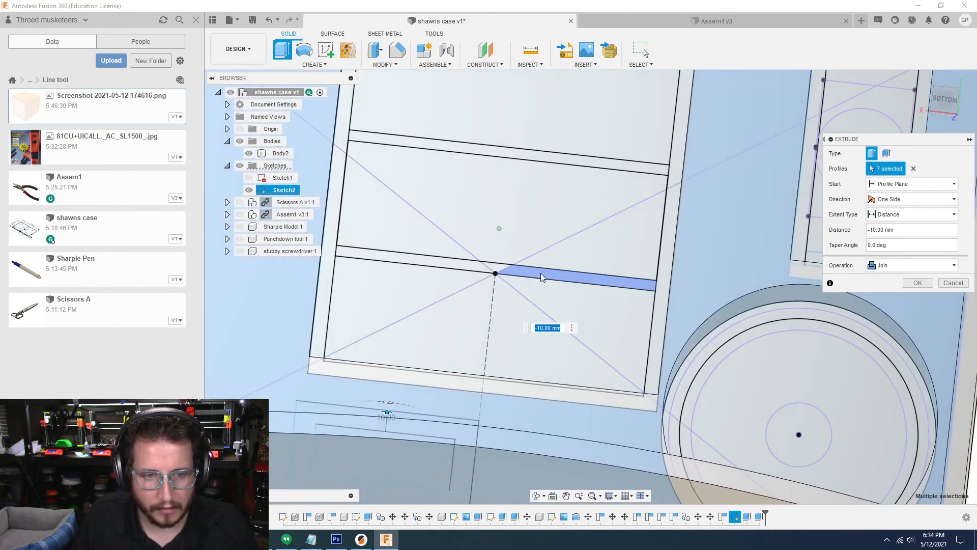
pyautogui.scroll(-3, 541, 277)
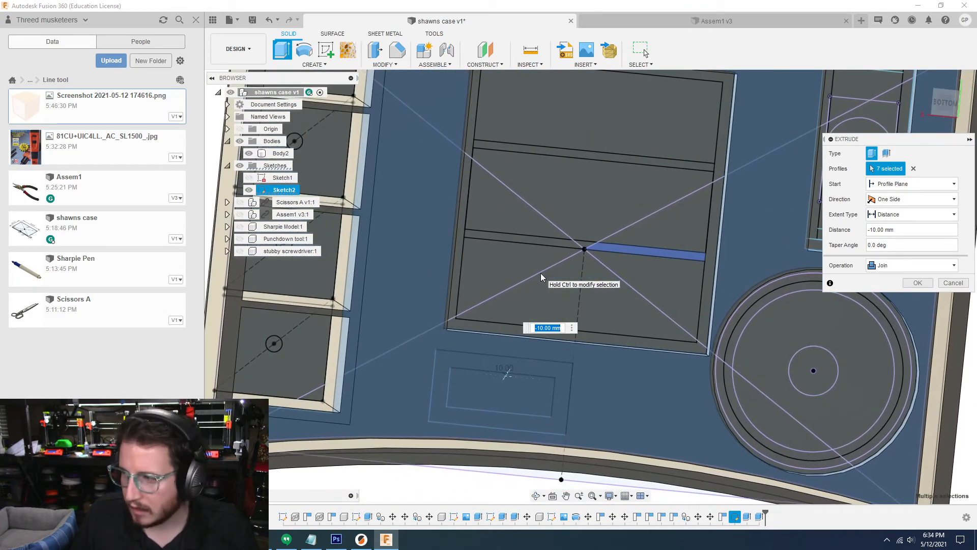
pyautogui.scroll(-3, 541, 277)
pyautogui.scroll(2, 541, 278)
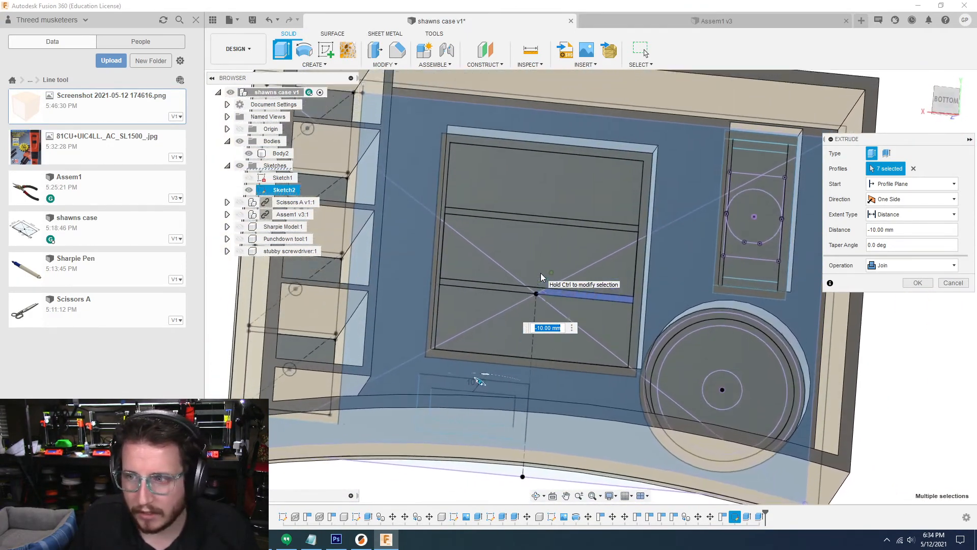
pyautogui.scroll(-3, 541, 278)
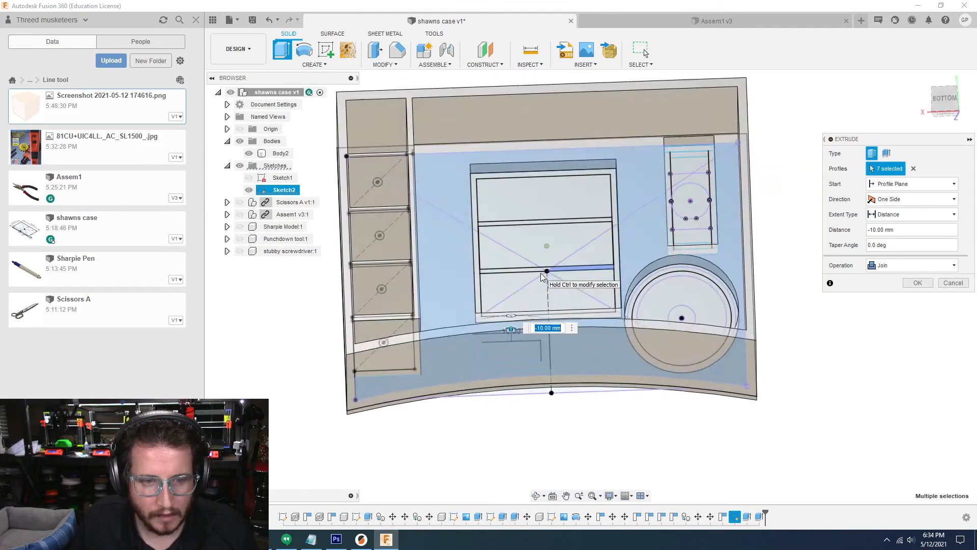
pyautogui.keyDown('shift'); pyautogui.moveTo(548, 286); pyautogui.dragTo(551, 305, button='middle'); pyautogui.keyUp('shift')
pyautogui.scroll(2, 556, 337)
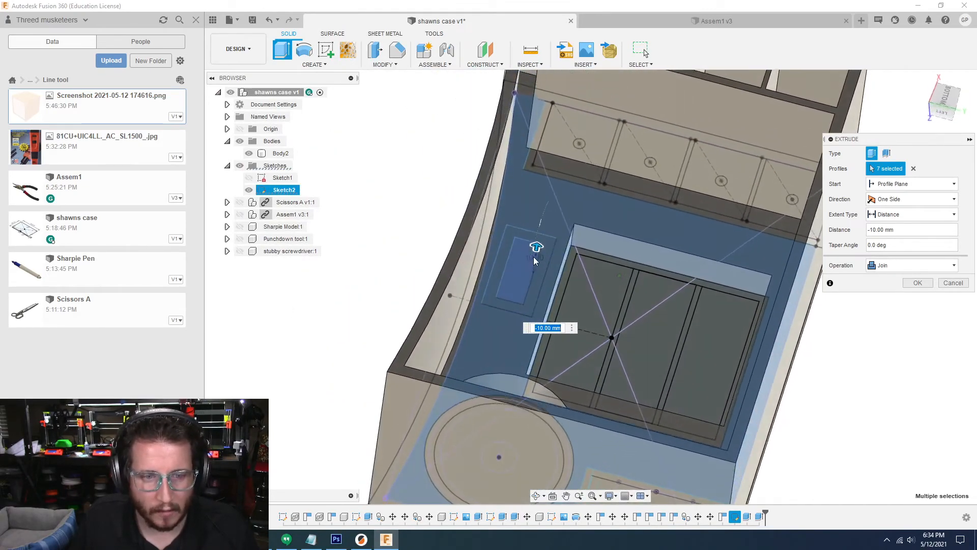
pyautogui.scroll(-3, 555, 258)
pyautogui.scroll(3, 550, 283)
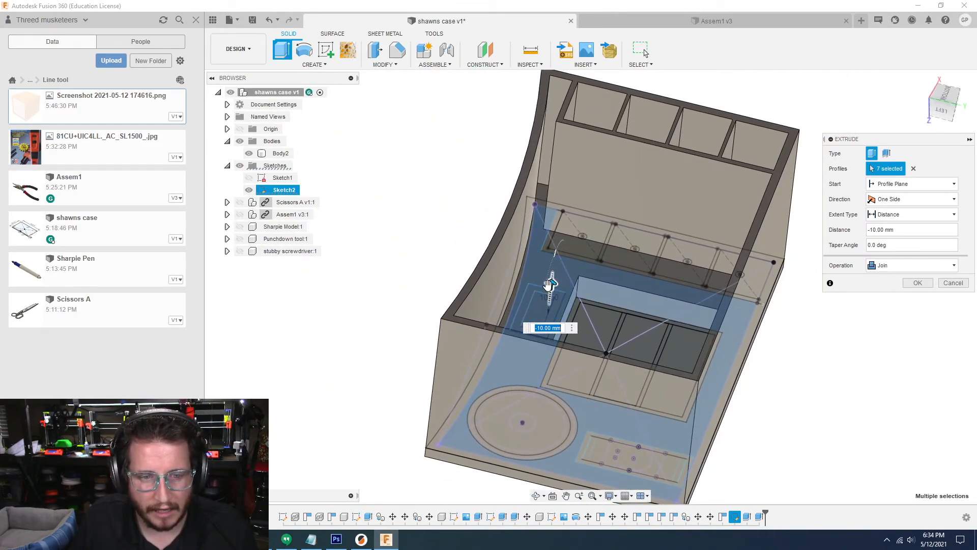
pyautogui.moveTo(559, 241); pyautogui.dragTo(571, 148)
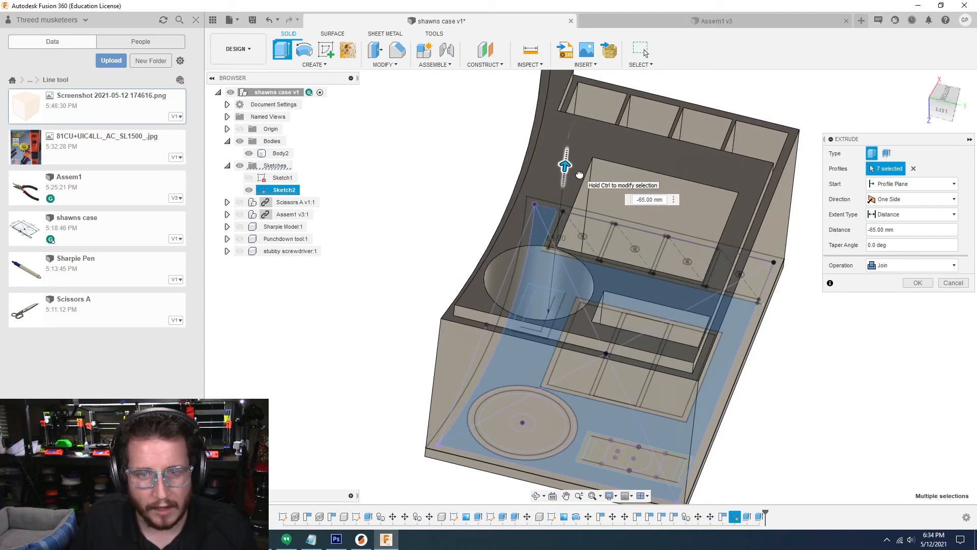
# - Add the central compartment's frame and divider walls to the -60 mm fill extrusion and complete it
pyautogui.keyDown('shift'); pyautogui.moveTo(580, 179); pyautogui.dragTo(594, 203, button='middle'); pyautogui.keyUp('shift')
pyautogui.scroll(3, 586, 206)
pyautogui.click(534, 207)
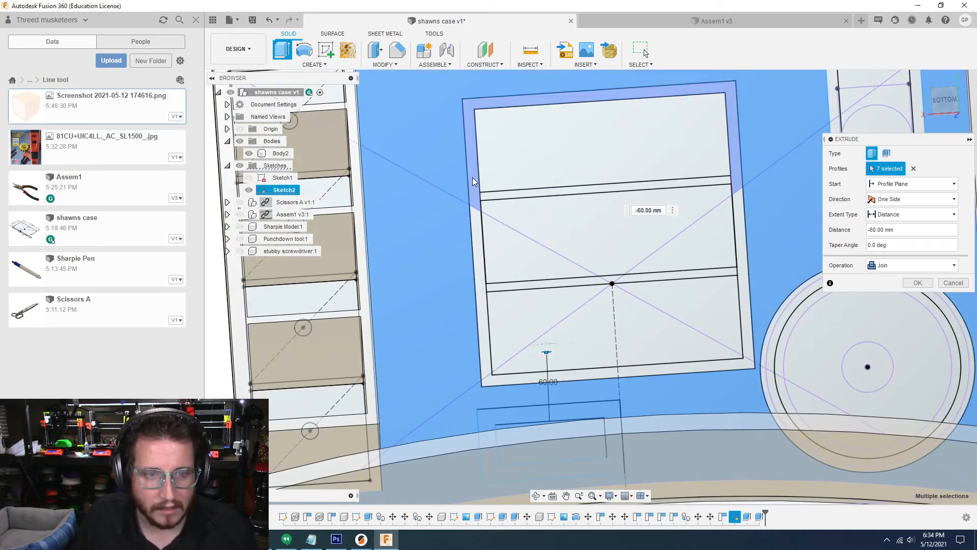
pyautogui.click(624, 207)
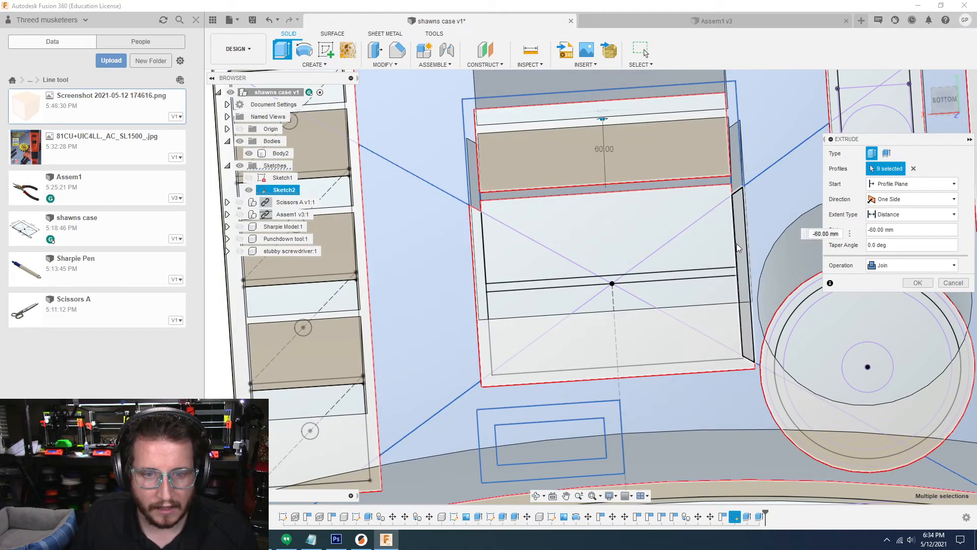
pyautogui.press('Return')
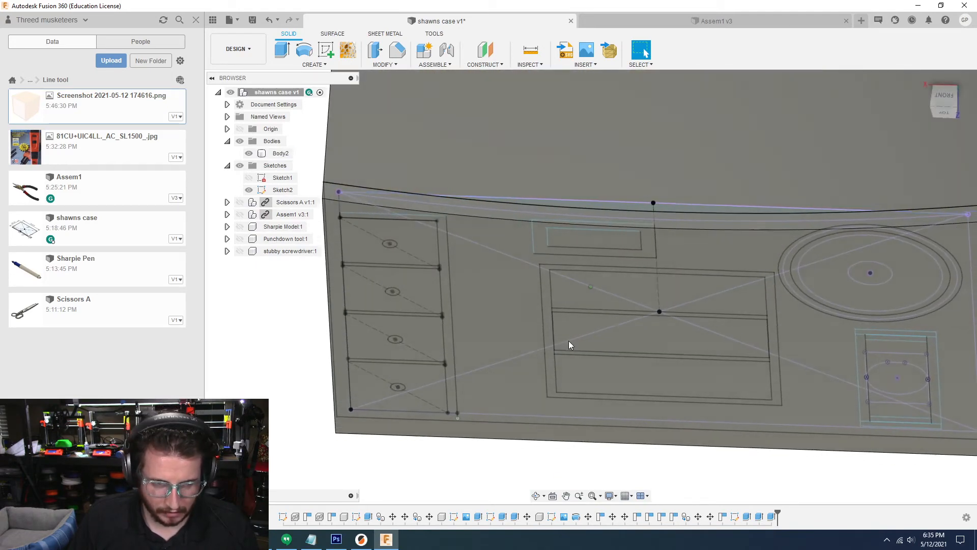
# - Cut the small rectangular compartment's profile from Sketch2 by -66 mm through the case body, starting at a -4 mm offset
pyautogui.press('e')
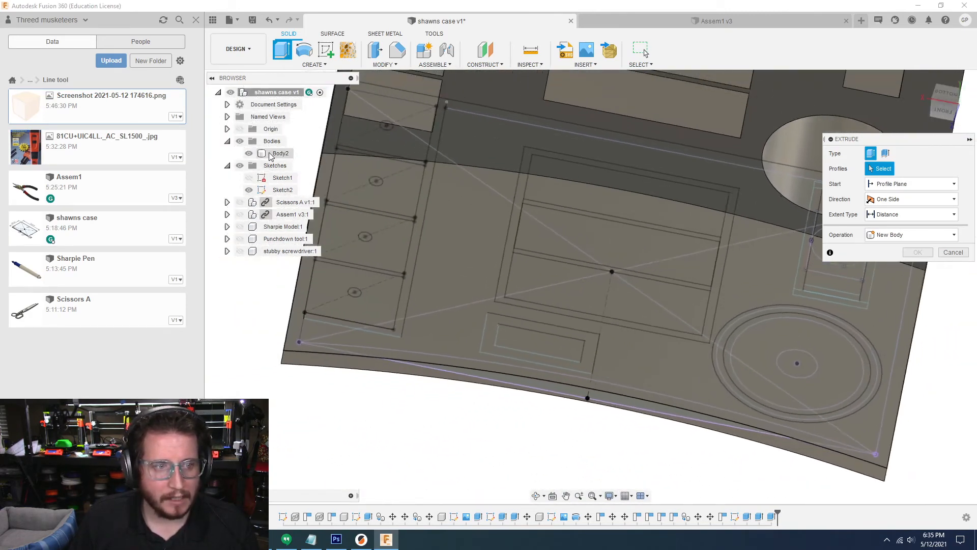
pyautogui.click(248, 153)
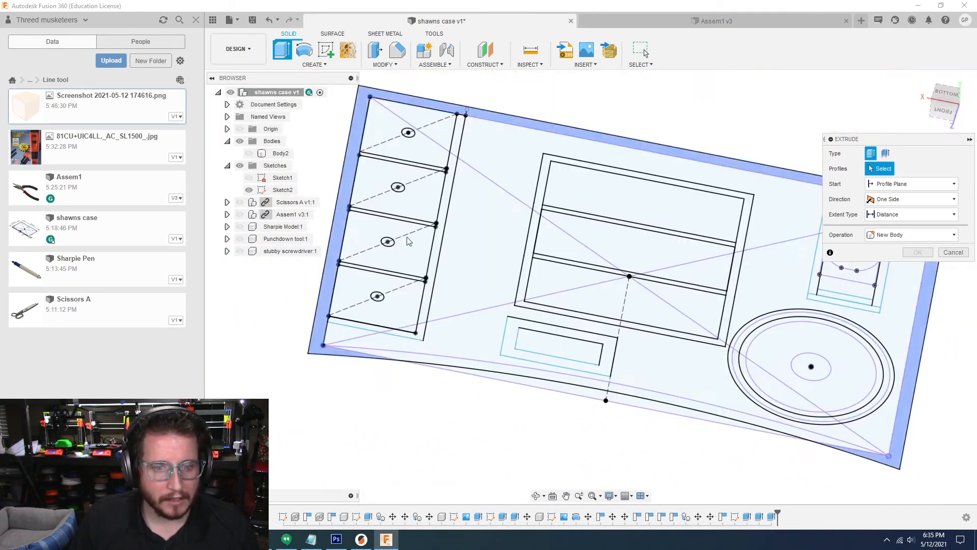
pyautogui.click(248, 153)
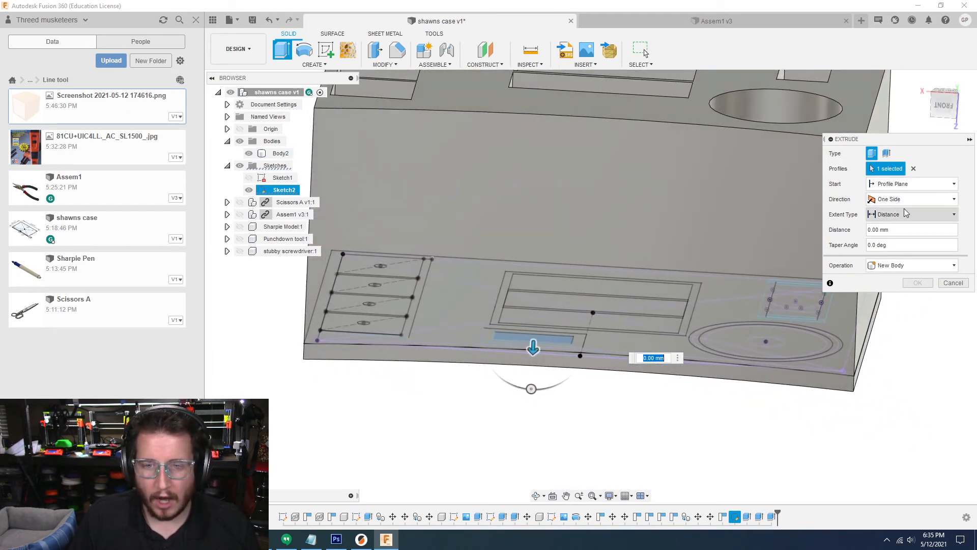
pyautogui.click(899, 214)
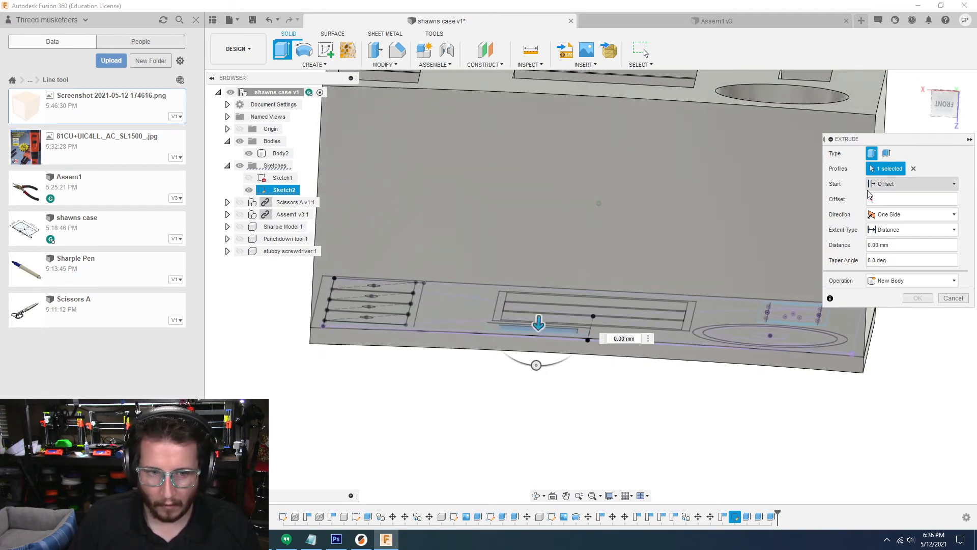
pyautogui.write('-4')
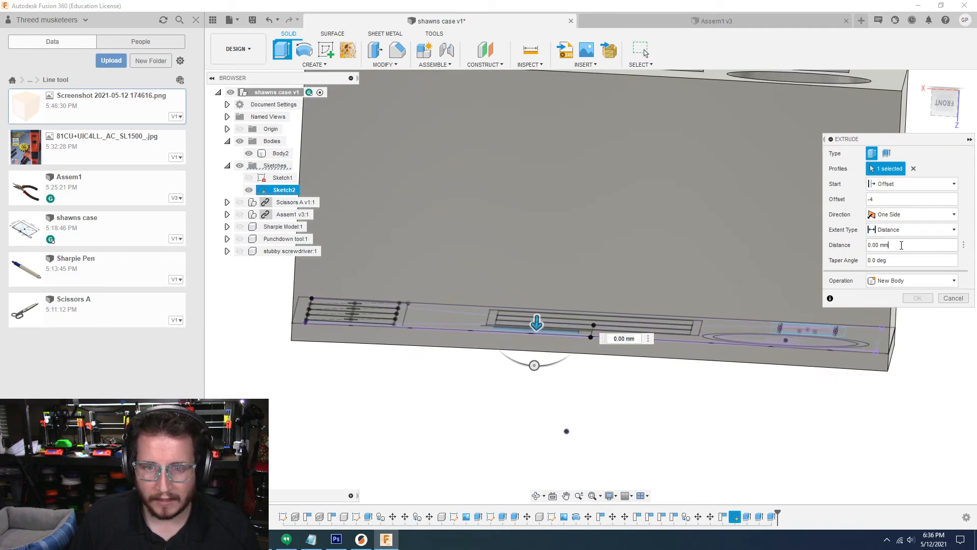
pyautogui.moveTo(540, 283); pyautogui.dragTo(541, 153)
pyautogui.keyDown('shift'); pyautogui.moveTo(541, 153); pyautogui.dragTo(538, 224, button='middle'); pyautogui.keyUp('shift')
pyautogui.moveTo(541, 127); pyautogui.dragTo(543, 78)
pyautogui.keyDown('shift'); pyautogui.moveTo(543, 79); pyautogui.dragTo(565, 153, button='middle'); pyautogui.keyUp('shift')
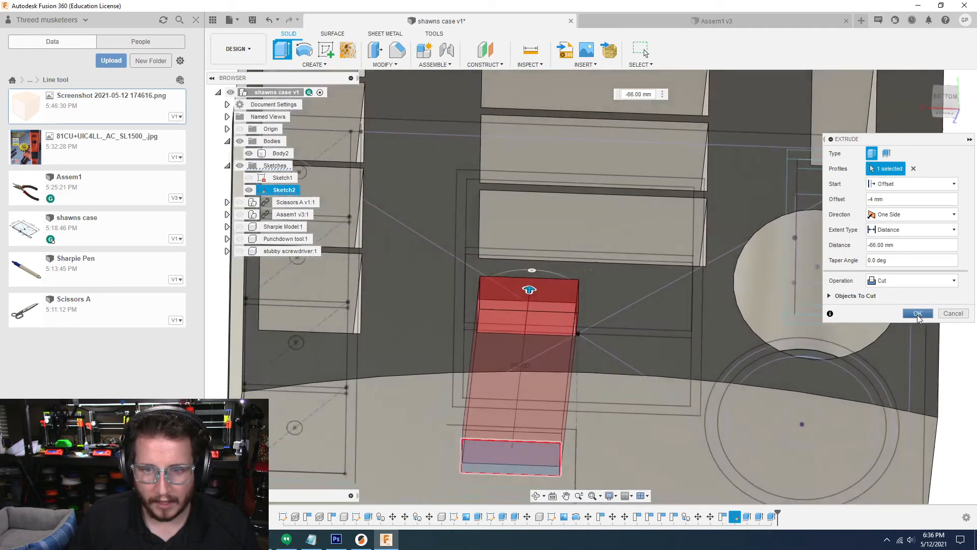
pyautogui.click(918, 313)
pyautogui.keyDown('shift'); pyautogui.moveTo(873, 316); pyautogui.dragTo(881, 150, button='middle'); pyautogui.keyUp('shift')
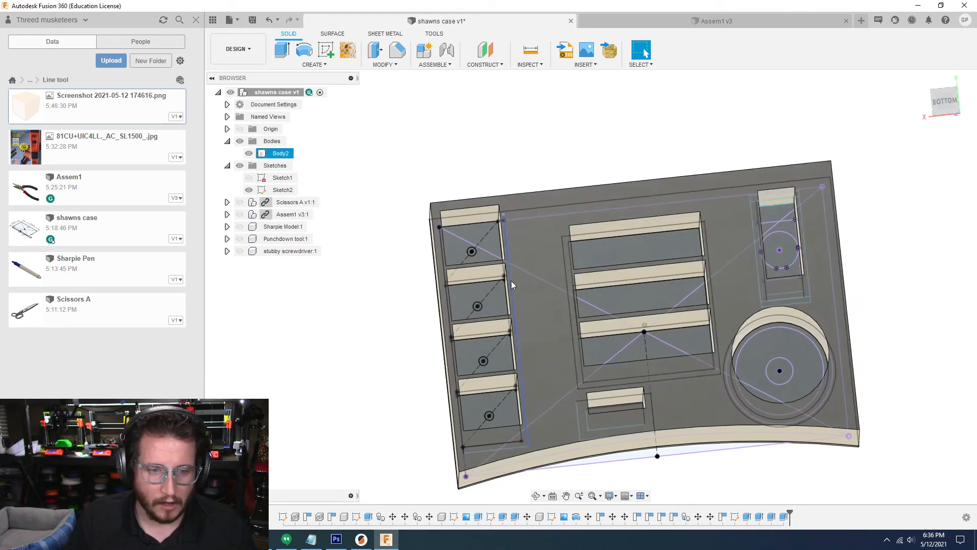
# - Extrude-cut the small center circles of the four-compartment row through the case floor
pyautogui.press('e')
pyautogui.scroll(2, 485, 374)
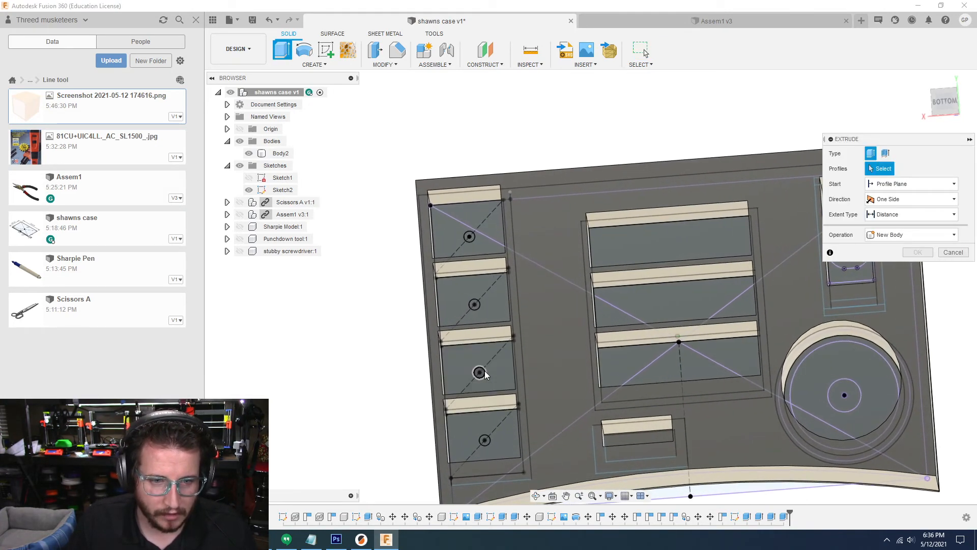
pyautogui.click(481, 373)
pyautogui.click(475, 304)
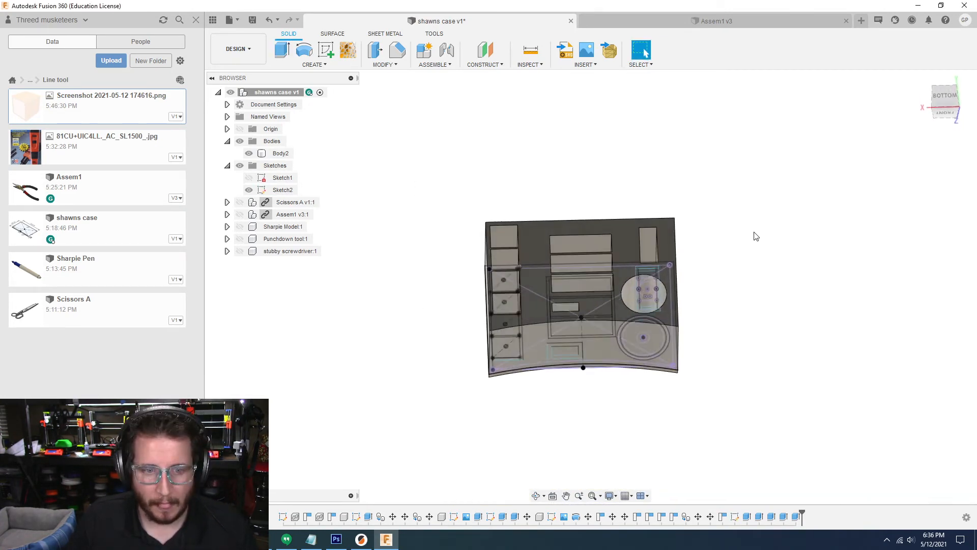
pyautogui.keyDown('shift'); pyautogui.moveTo(755, 235); pyautogui.dragTo(610, 378, button='middle'); pyautogui.keyUp('shift')
pyautogui.scroll(4, 610, 378)
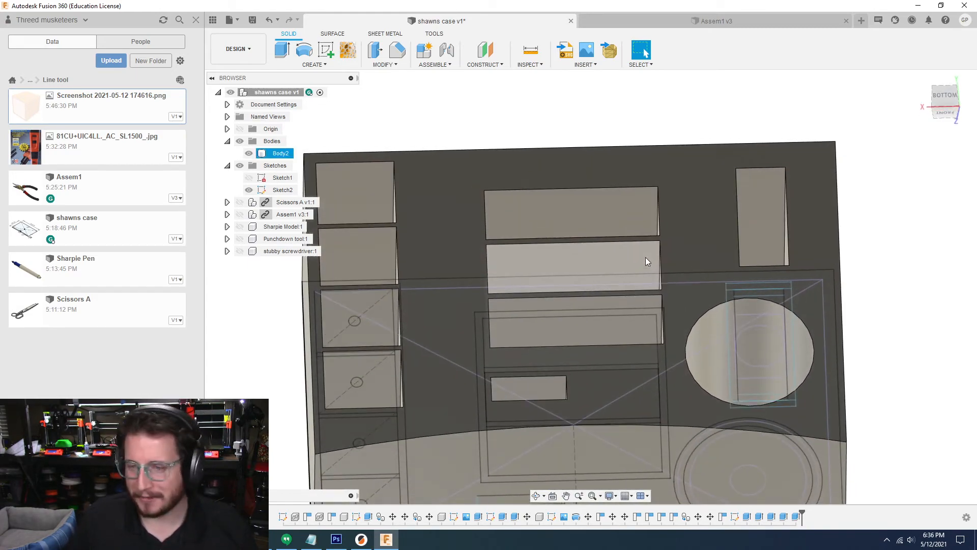
pyautogui.keyDown('shift'); pyautogui.moveTo(646, 257); pyautogui.dragTo(514, 136, button='middle'); pyautogui.keyUp('shift')
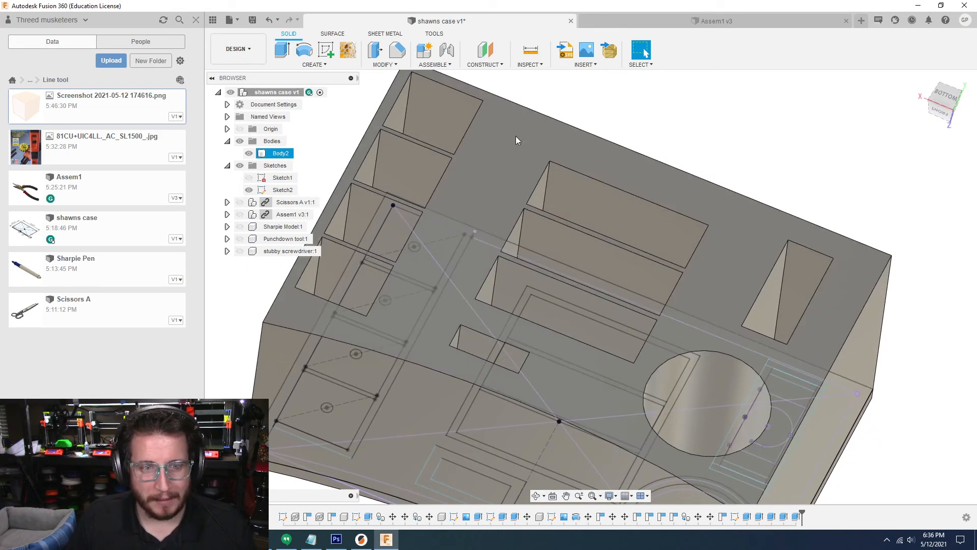
pyautogui.keyDown('shift'); pyautogui.moveTo(738, 218); pyautogui.dragTo(467, 183, button='middle'); pyautogui.keyUp('shift')
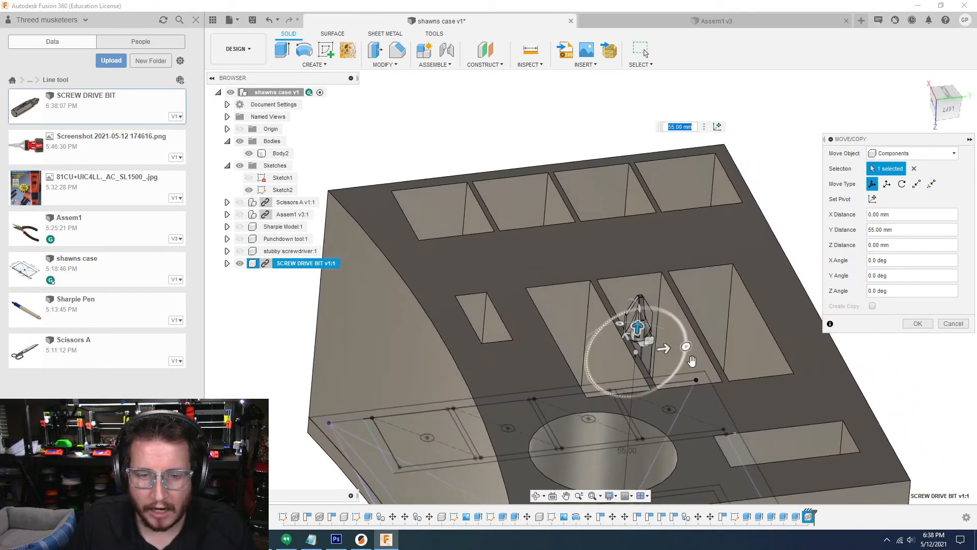
# - Move the SCREW DRIVE BIT component 35 mm in Z and 4 mm in Y, and place it beside the four-compartment row's end compartment
pyautogui.moveTo(663, 348); pyautogui.dragTo(812, 319)
pyautogui.keyDown('shift'); pyautogui.moveTo(812, 318); pyautogui.dragTo(653, 294, button='middle'); pyautogui.keyUp('shift')
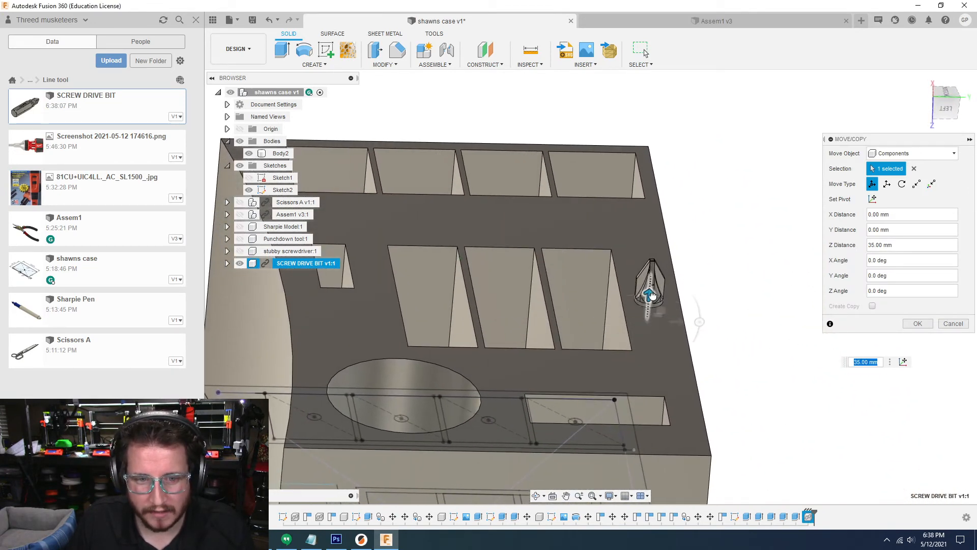
pyautogui.moveTo(653, 296); pyautogui.dragTo(652, 280)
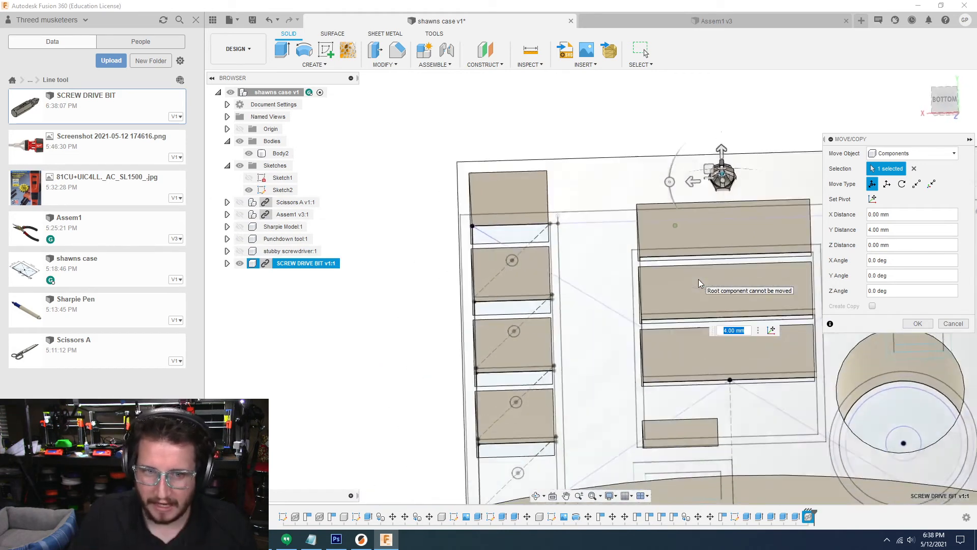
pyautogui.moveTo(695, 178); pyautogui.dragTo(540, 182)
pyautogui.keyDown('shift'); pyautogui.moveTo(569, 197); pyautogui.dragTo(620, 407, button='middle'); pyautogui.keyUp('shift')
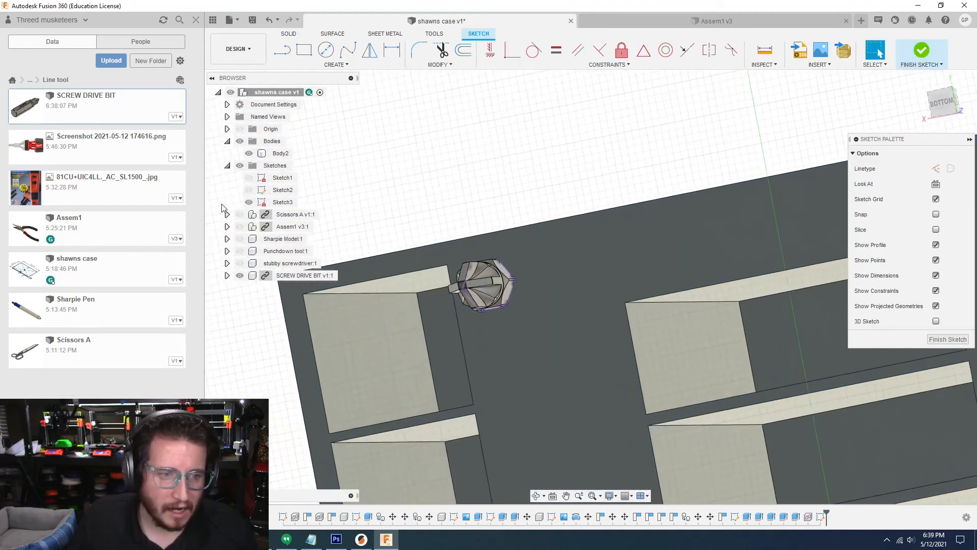
# - Hide the SCREW DRIVE BIT and sketch a six-sided circumscribed polygon with a 3.125 mm radius over its projected outline
pyautogui.click(240, 276)
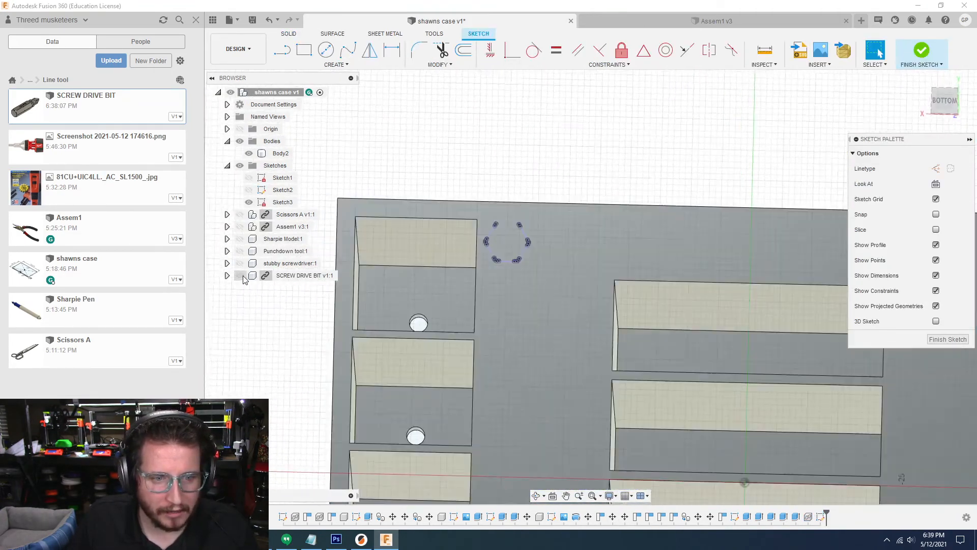
pyautogui.click(333, 65)
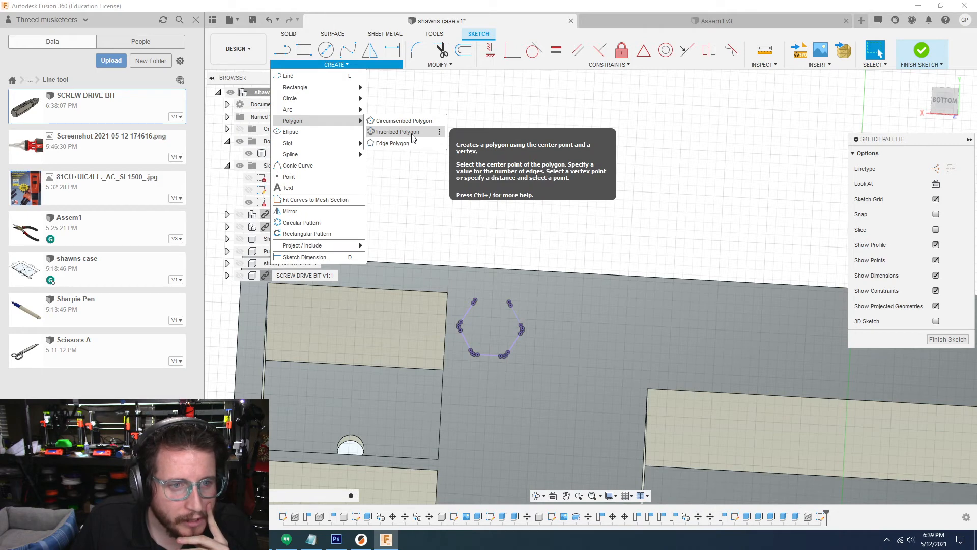
pyautogui.click(412, 134)
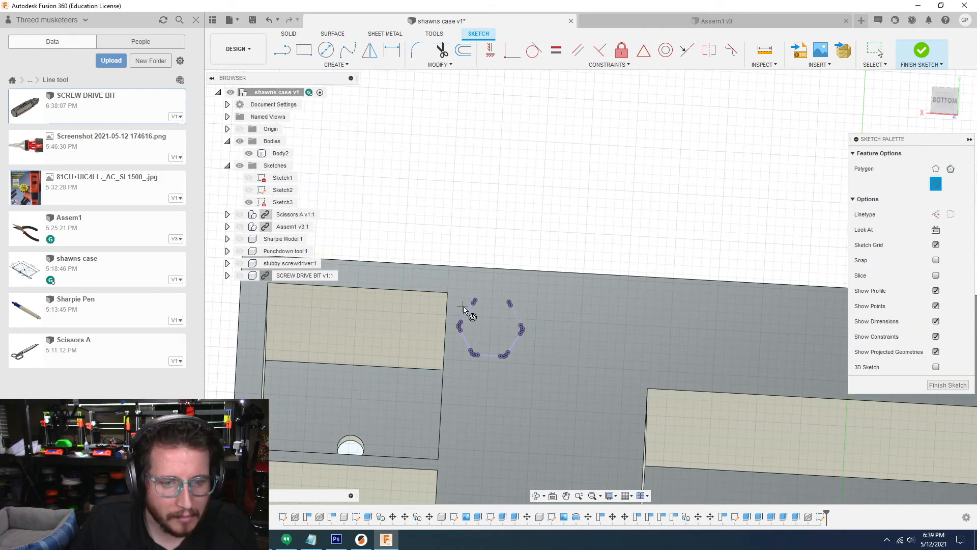
pyautogui.scroll(5, 472, 328)
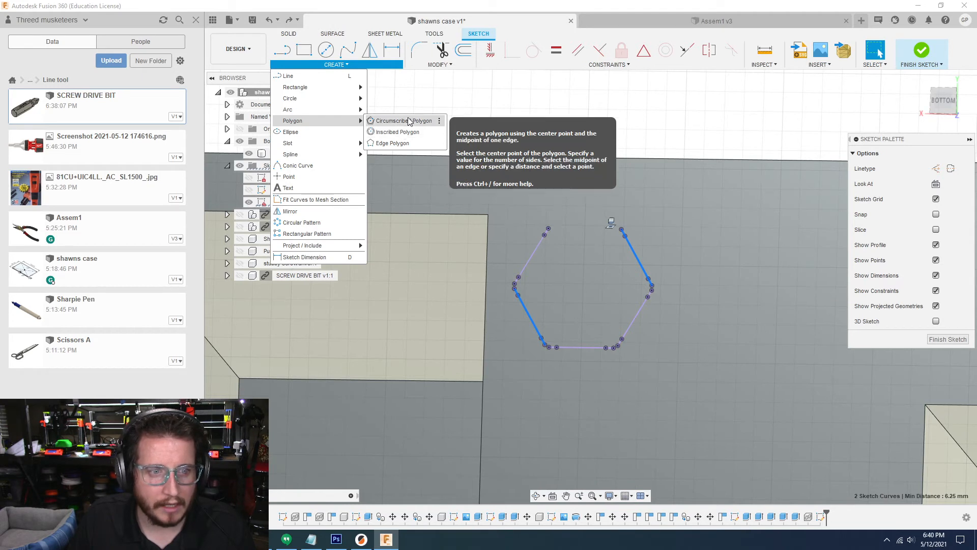
pyautogui.click(409, 121)
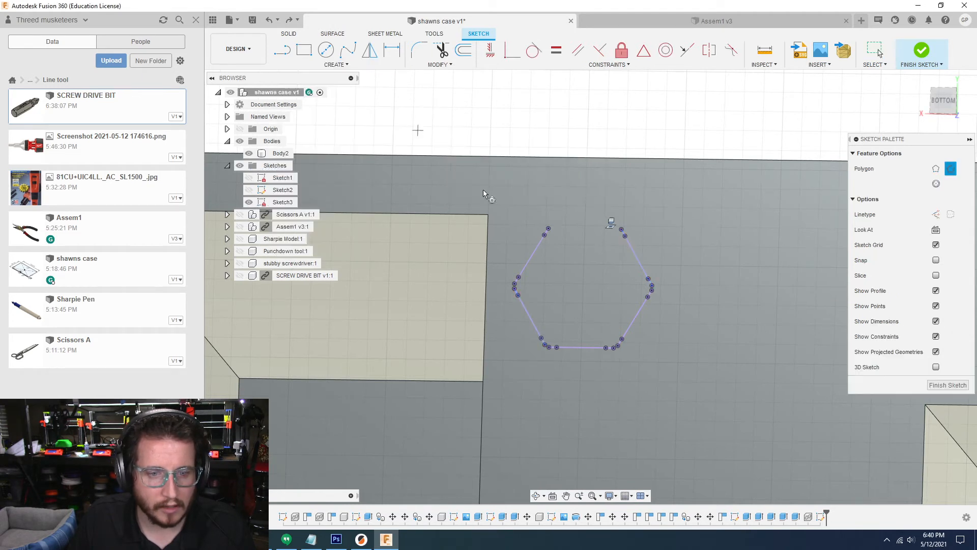
pyautogui.click(580, 279)
pyautogui.write('62')
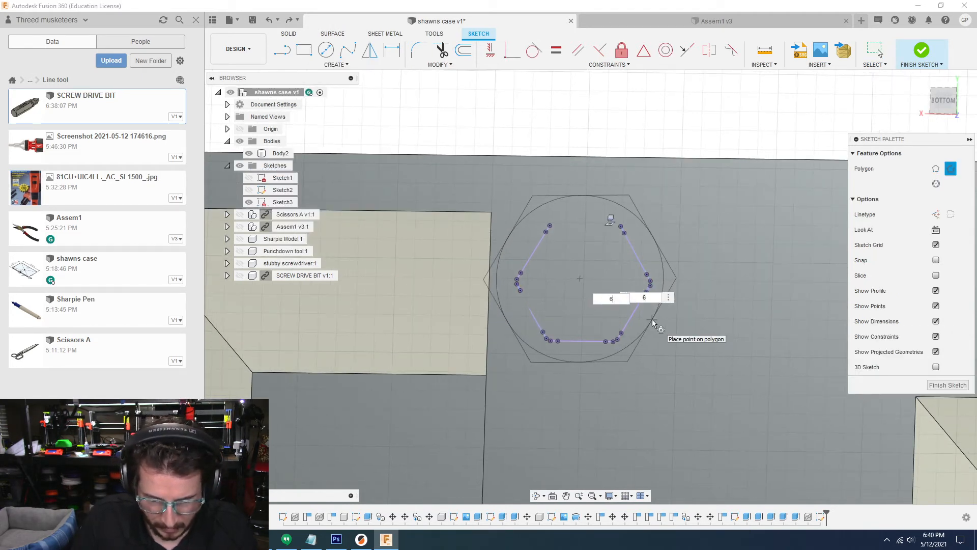
pyautogui.write('5')
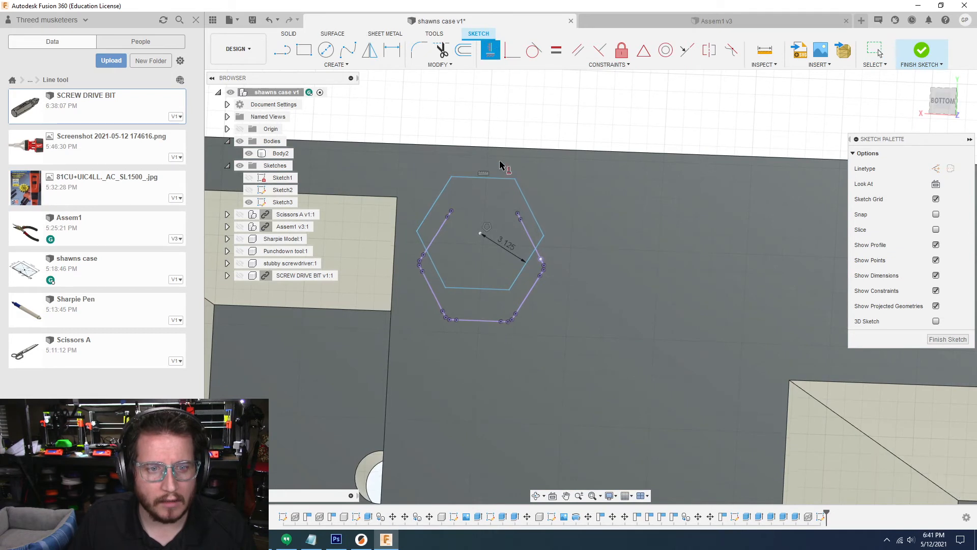
# - Offset the hexagon outward by 0.25 mm for clearance
pyautogui.scroll(-2, 607, 182)
pyautogui.press('o')
pyautogui.click(545, 230)
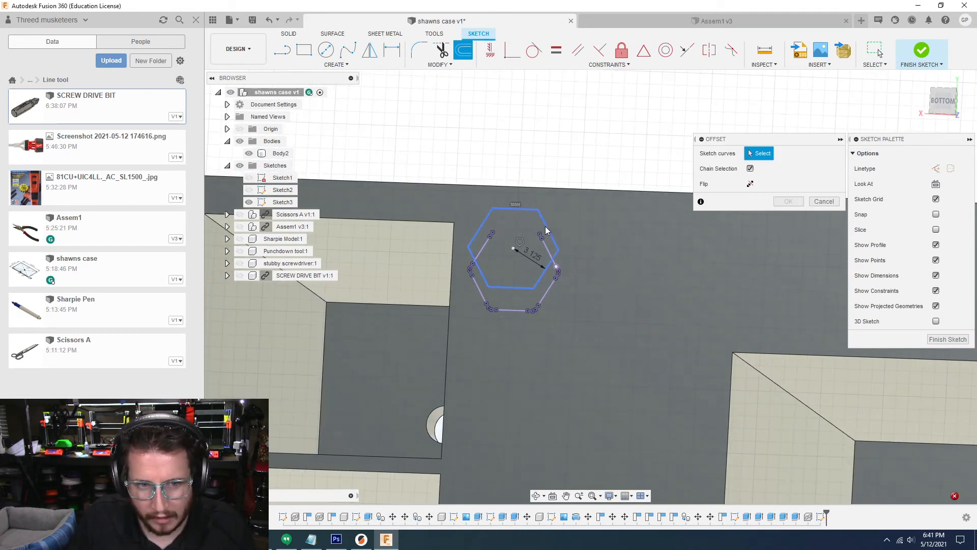
pyautogui.click(545, 230)
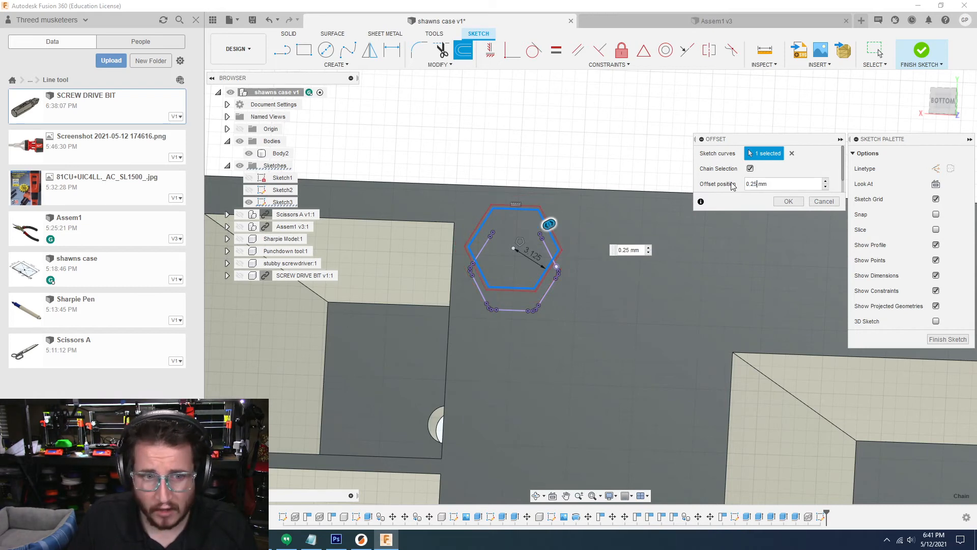
pyautogui.scroll(3, 514, 267)
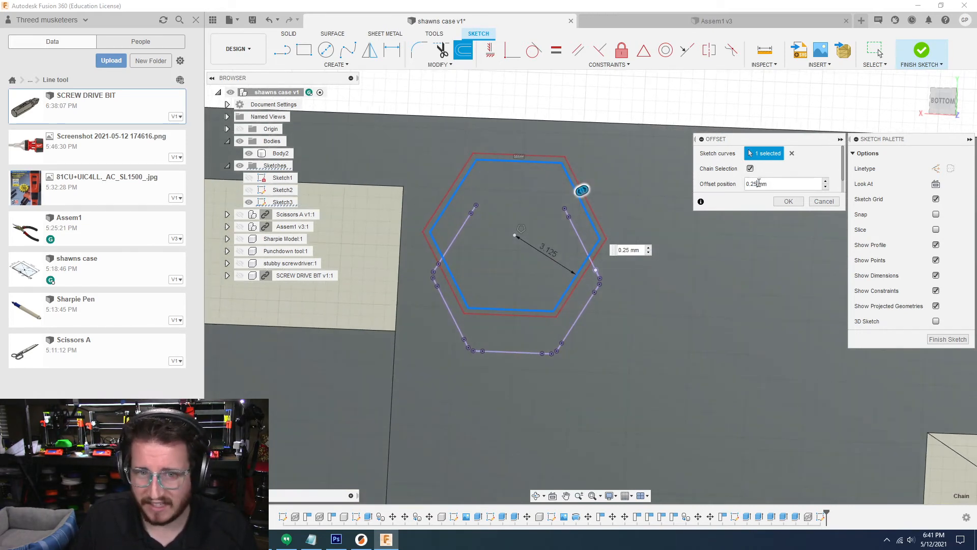
pyautogui.click(789, 201)
# - Create a rectangular pattern of the offset hexagon, 2 across an extent of -11 mm and 8 along an extent of 73 mm
pyautogui.scroll(-3, 621, 109)
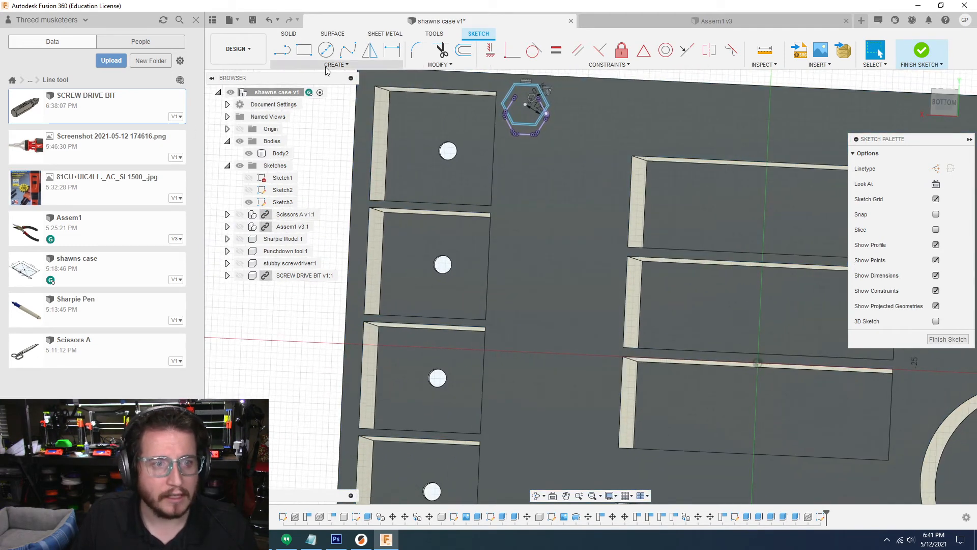
pyautogui.click(306, 65)
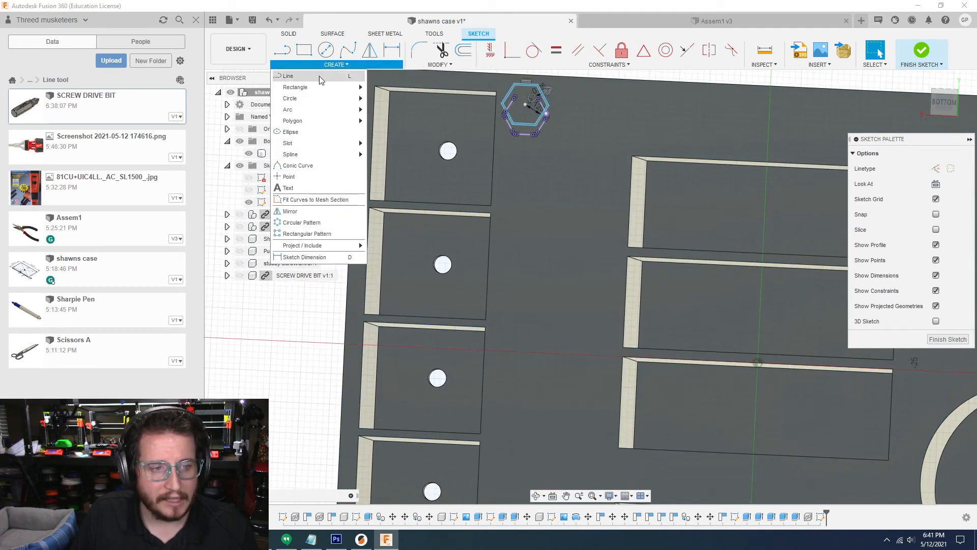
pyautogui.click(319, 235)
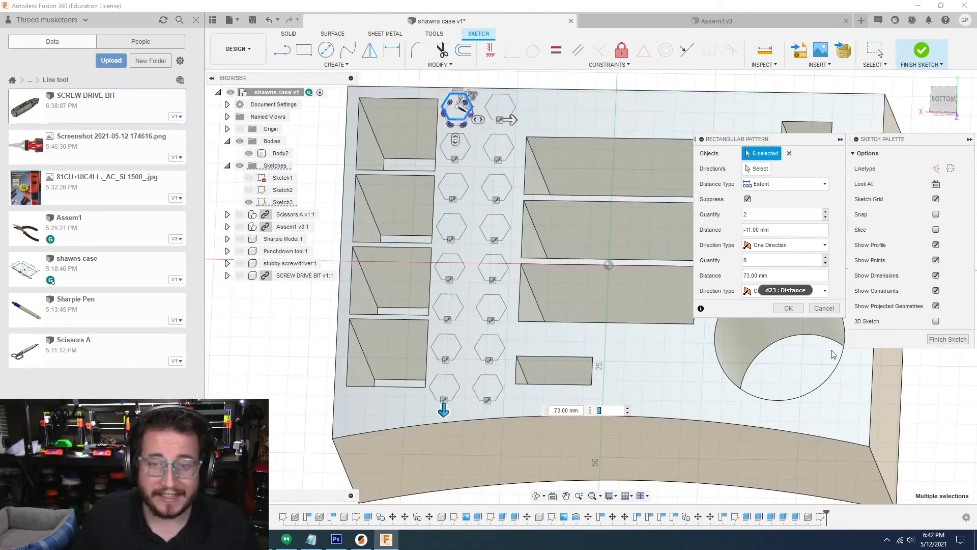
pyautogui.click(789, 309)
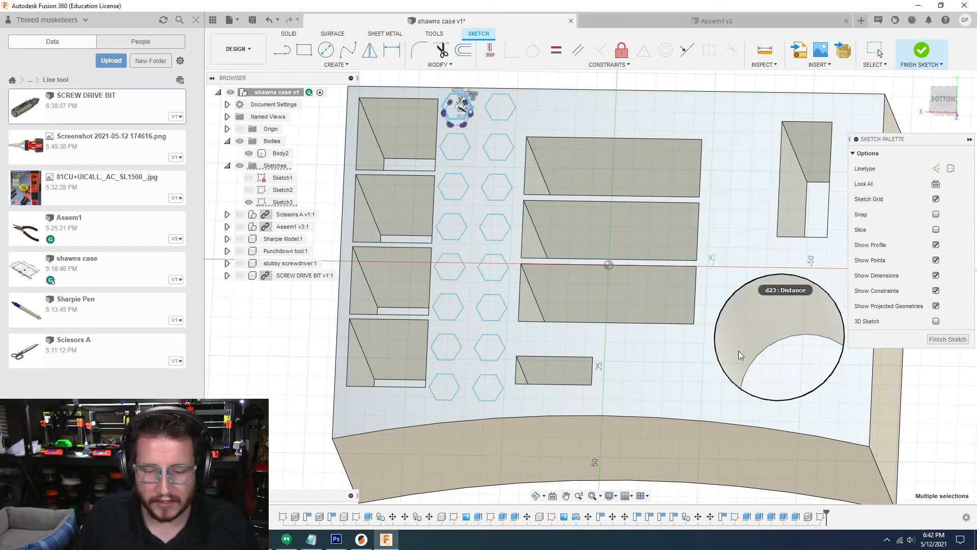
pyautogui.scroll(3, 433, 241)
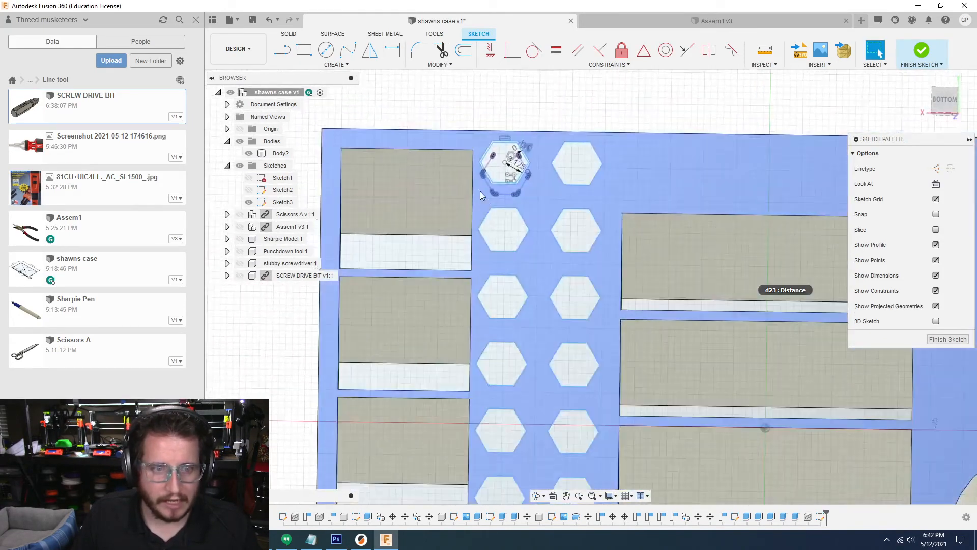
pyautogui.press('e')
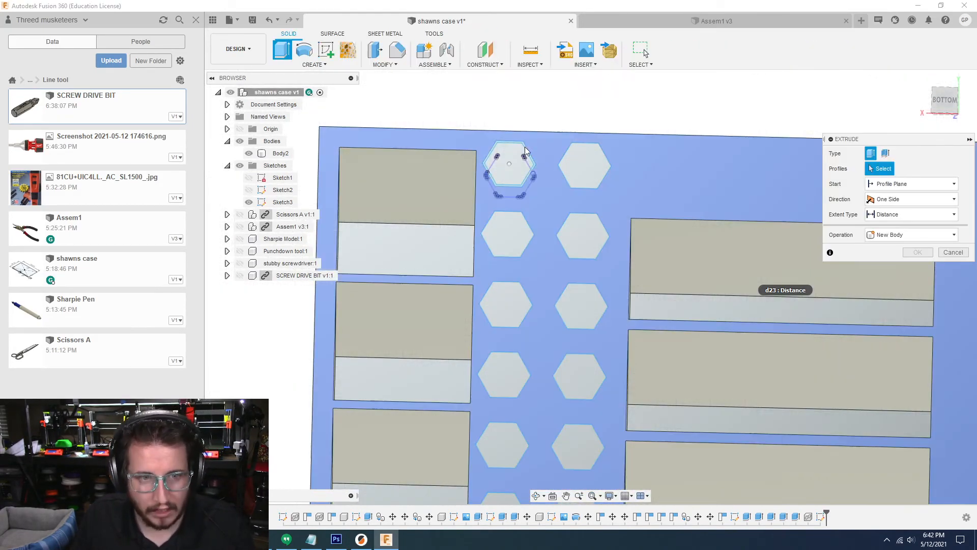
pyautogui.keyDown('shift'); pyautogui.moveTo(556, 174); pyautogui.dragTo(543, 179, button='middle'); pyautogui.keyUp('shift')
pyautogui.press('Escape')
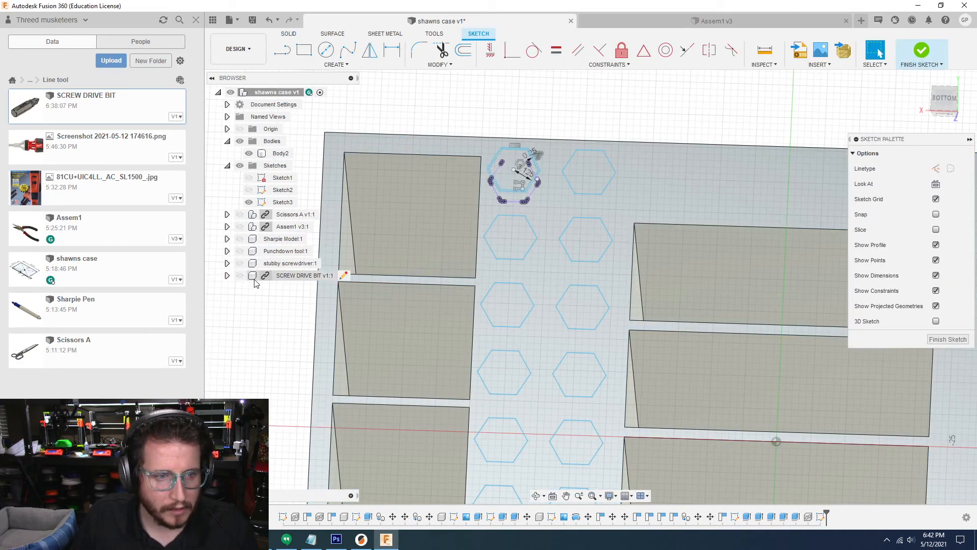
# - Measure the length of the SCREW DRIVE BIT's hex shank between two corner vertices, and show Sketch3 and the case body again
pyautogui.scroll(5, 399, 277)
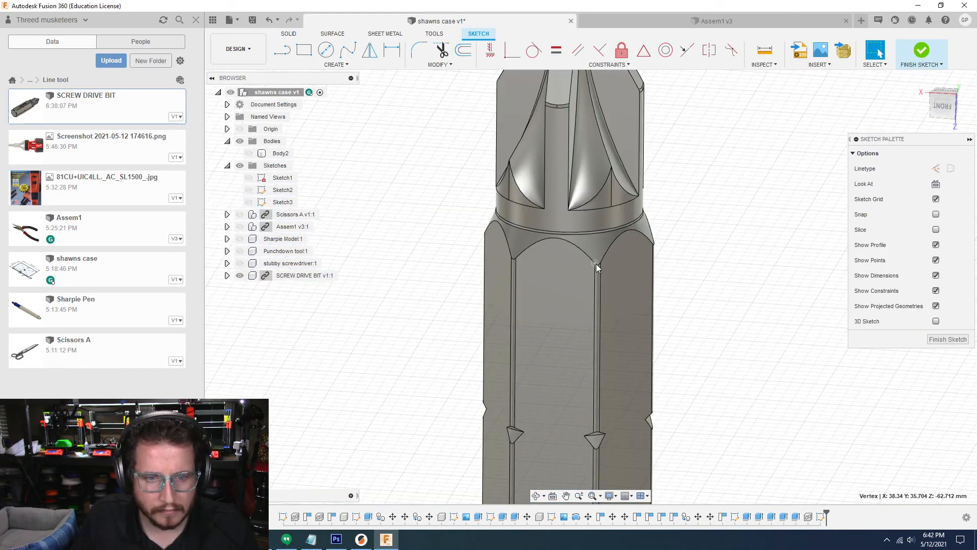
pyautogui.moveTo(596, 265); pyautogui.dragTo(541, 71, button='middle')
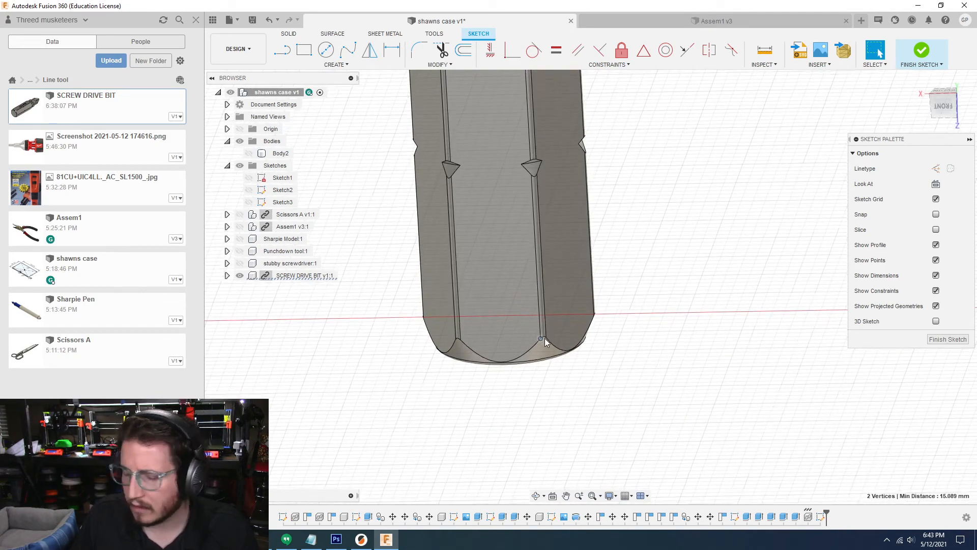
pyautogui.scroll(-5, 545, 338)
pyautogui.click(249, 202)
pyautogui.click(249, 153)
pyautogui.keyDown('shift'); pyautogui.moveTo(678, 112); pyautogui.dragTo(637, 255, button='middle'); pyautogui.keyUp('shift')
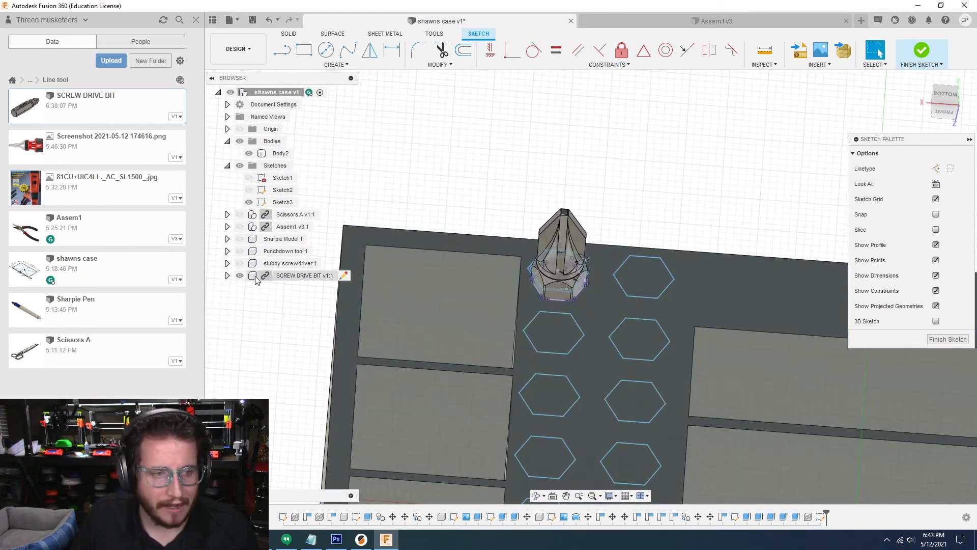
# - Hide the SCREW DRIVE BIT and extrude the hexagon profiles downward into the case to cut the bit holders
pyautogui.click(240, 276)
pyautogui.scroll(3, 556, 180)
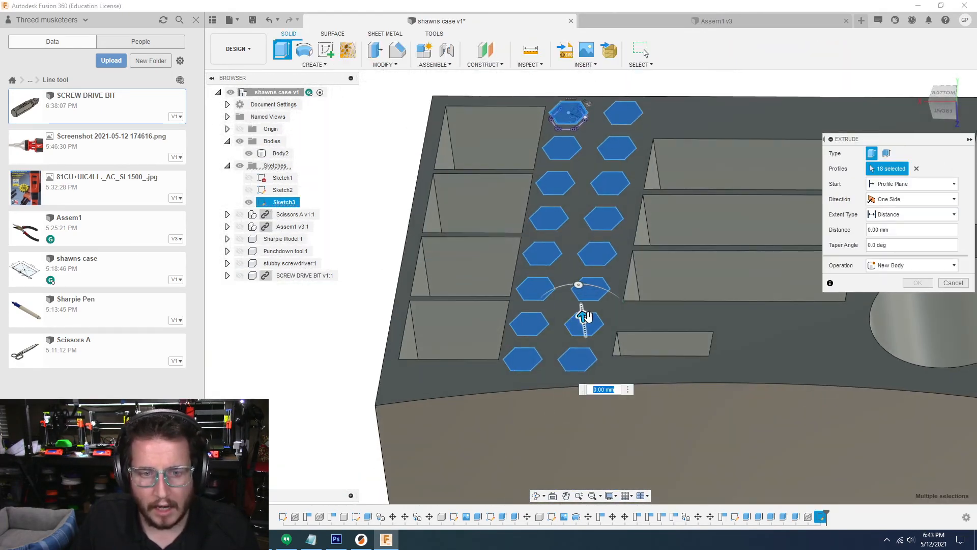
pyautogui.moveTo(584, 316); pyautogui.dragTo(593, 366)
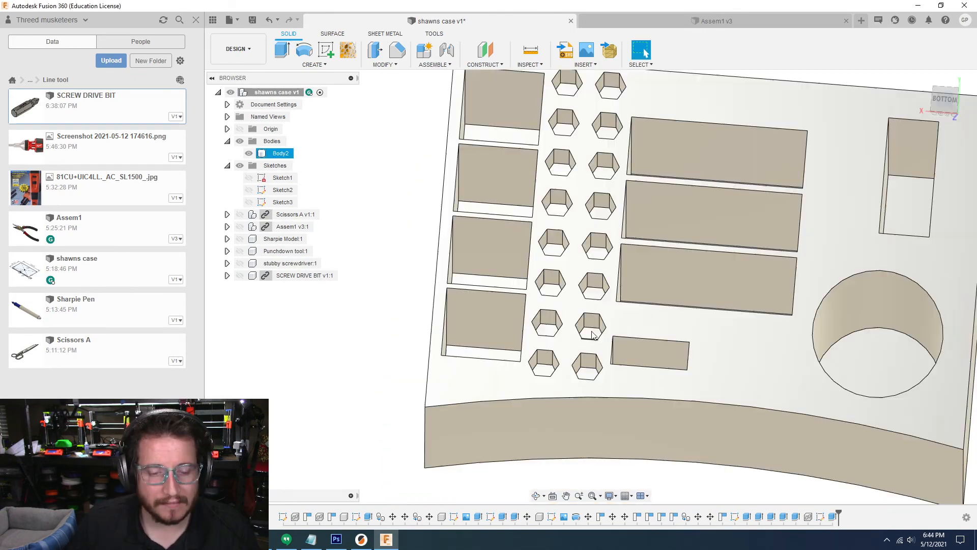
pyautogui.moveTo(581, 341)
pyautogui.keyDown('shift'); pyautogui.mouseDown(button='middle')
pyautogui.moveTo(574, 307)
pyautogui.moveTo(590, 143)
pyautogui.moveTo(631, 338)
pyautogui.moveTo(591, 329)
pyautogui.moveTo(607, 359)
pyautogui.mouseUp(button='middle'); pyautogui.keyUp('shift')
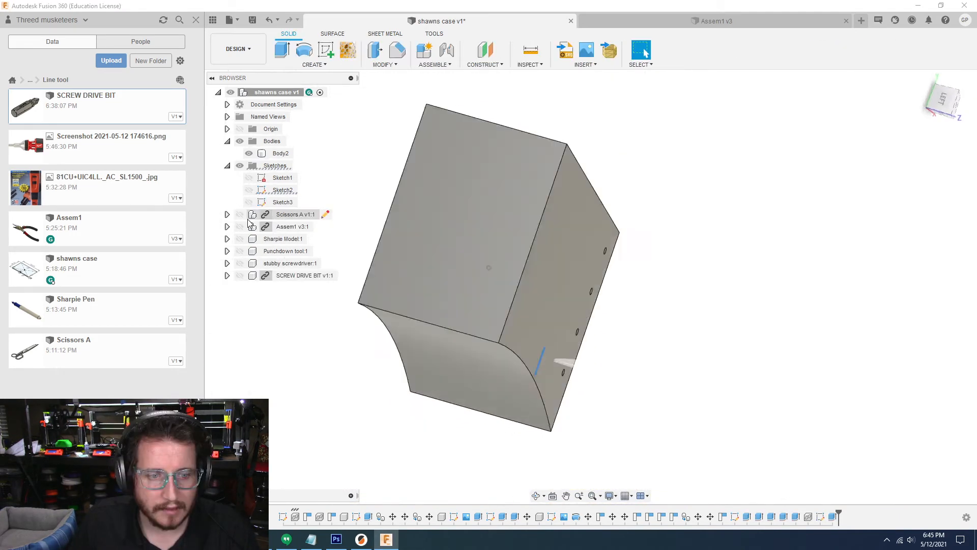
# - Show Sketch2 and open it to review the compartment layout from beneath the case, and hide it again
pyautogui.moveTo(581, 387)
pyautogui.keyDown('shift'); pyautogui.mouseDown(button='middle')
pyautogui.moveTo(509, 315)
pyautogui.moveTo(408, 265)
pyautogui.mouseUp(button='middle'); pyautogui.keyUp('shift')
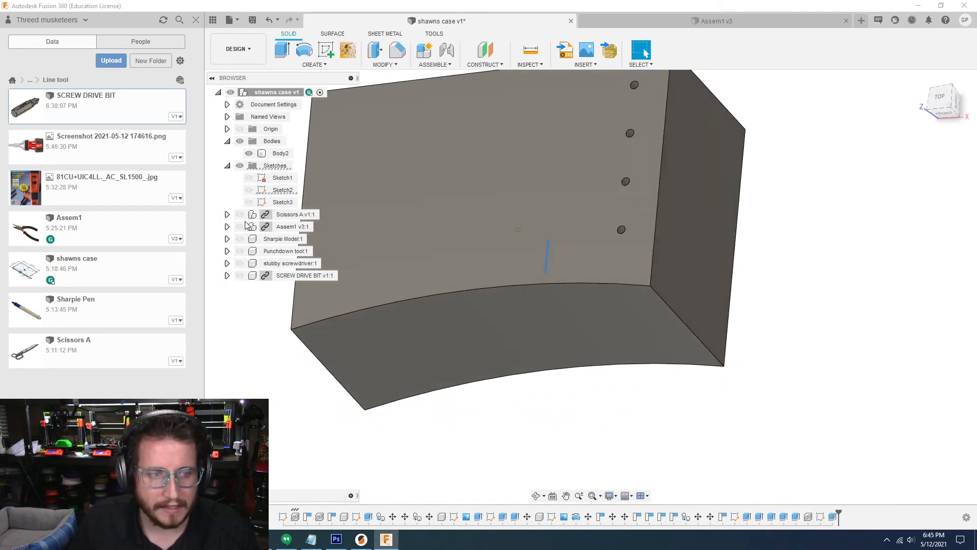
pyautogui.click(249, 190)
pyautogui.click(279, 190)
pyautogui.doubleClick(279, 190)
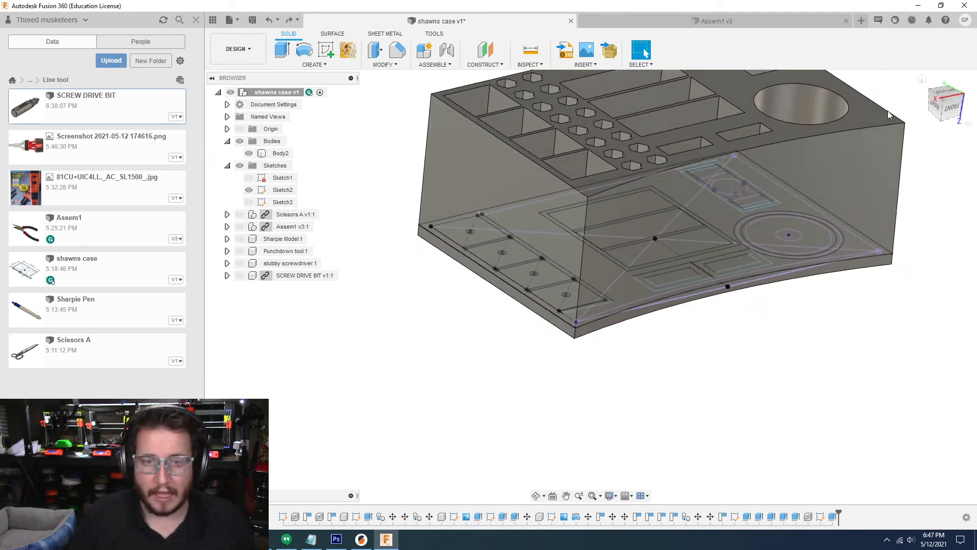
pyautogui.click(249, 190)
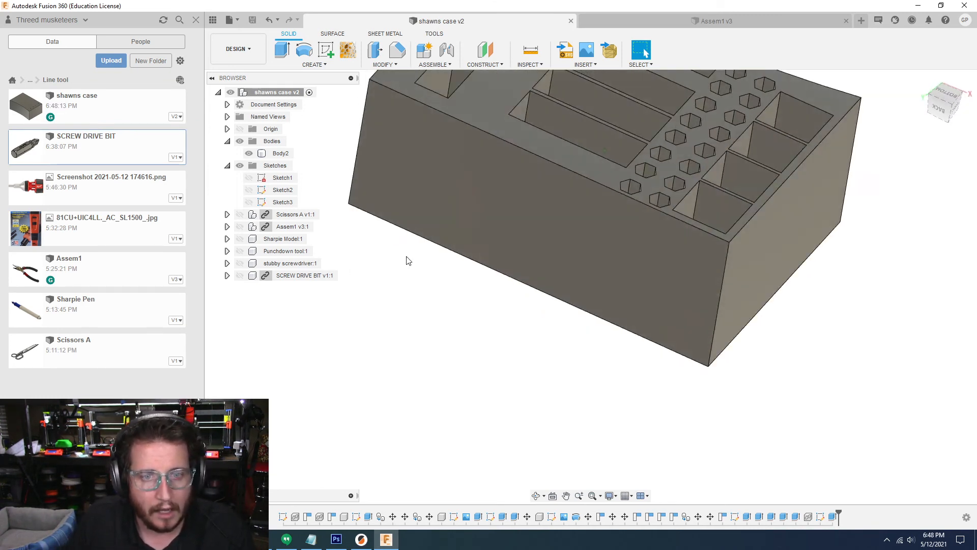
# - Start a sketch on the side face of the case and project the curved front edges onto it
pyautogui.click(723, 262)
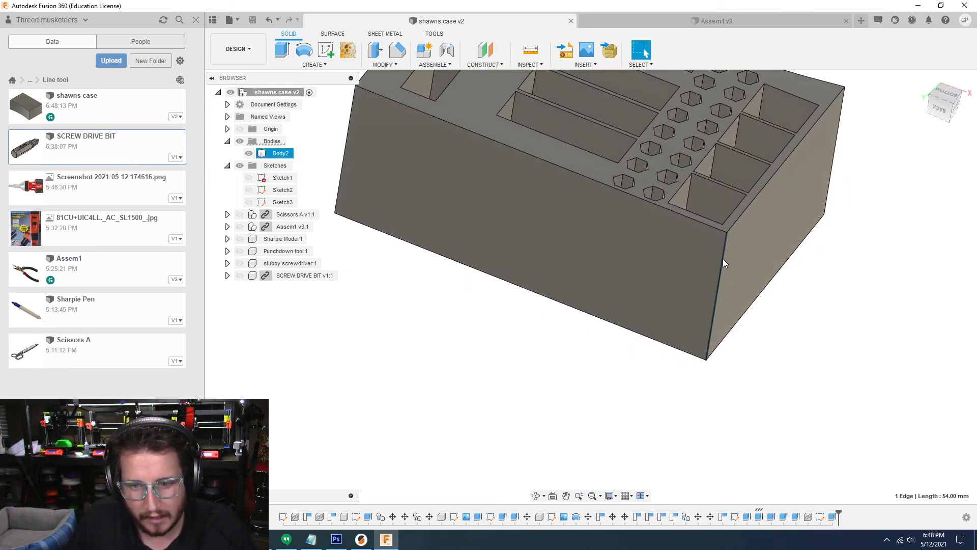
pyautogui.click(545, 414)
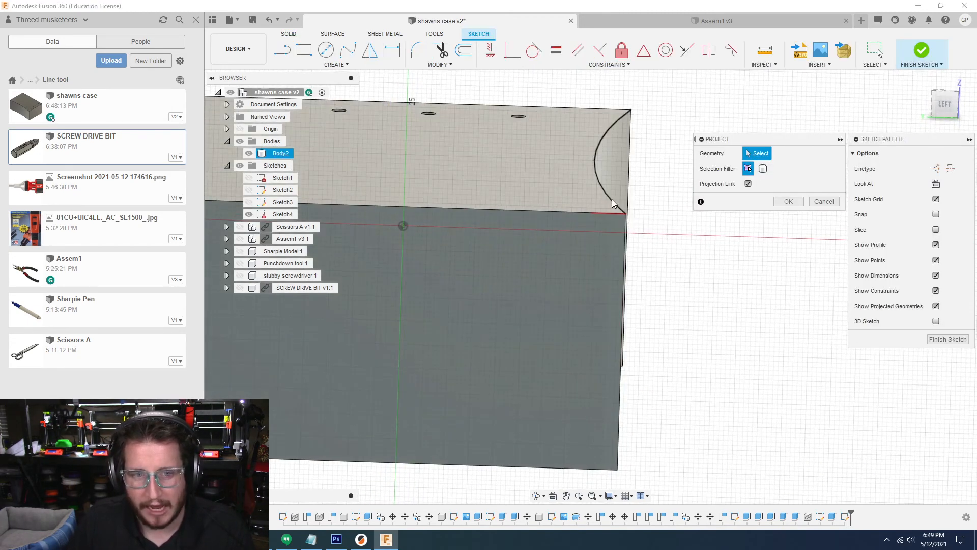
pyautogui.click(612, 200)
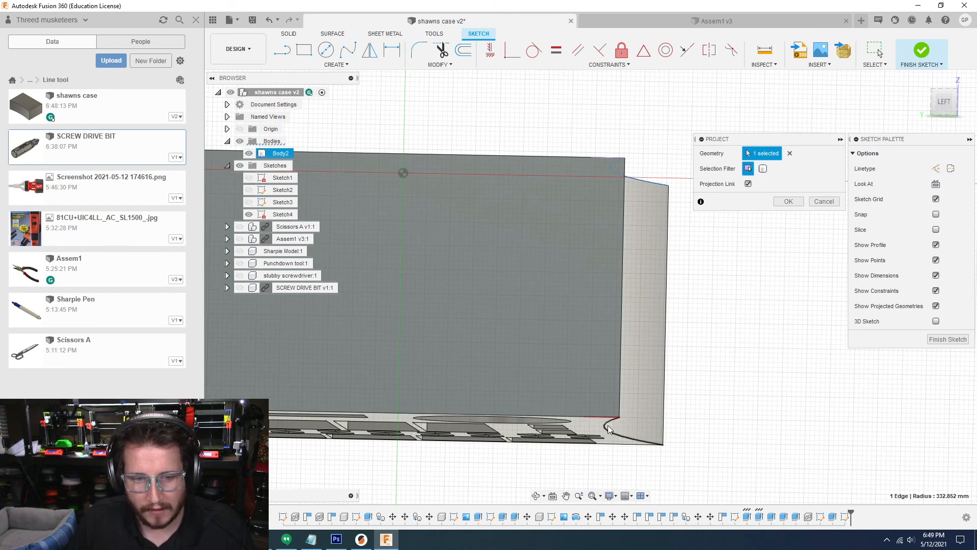
pyautogui.click(789, 201)
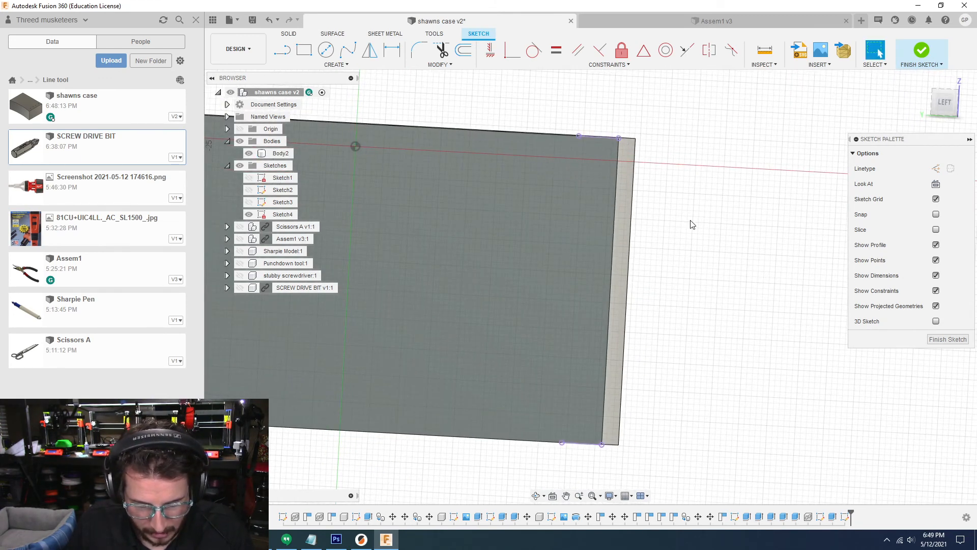
# - Draw a bracket-shaped outline extending past the curved front, joining the two projected edges with 12.5 mm legs
pyautogui.keyDown('shift'); pyautogui.moveTo(701, 248); pyautogui.dragTo(575, 148, button='middle'); pyautogui.keyUp('shift')
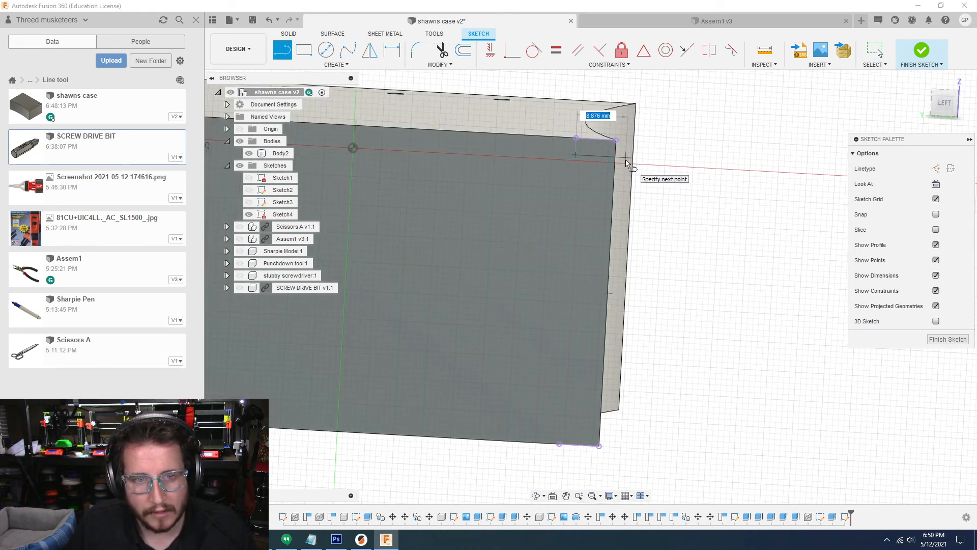
pyautogui.write('12.5')
pyautogui.keyDown('shift'); pyautogui.moveTo(557, 418); pyautogui.dragTo(577, 417, button='middle'); pyautogui.keyUp('shift')
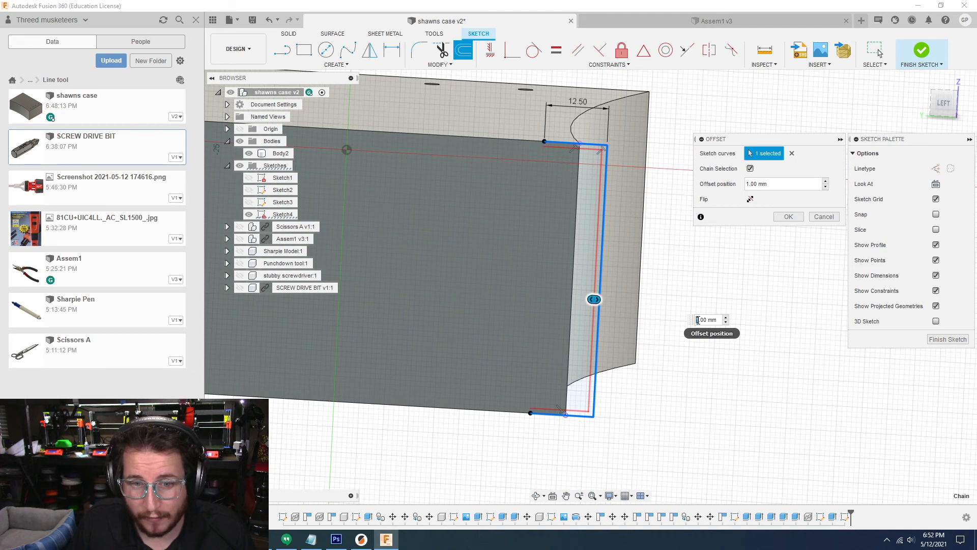
# - Offset the bracket outline inward by 4 mm and set the leg length to 10 mm
pyautogui.doubleClick(594, 109)
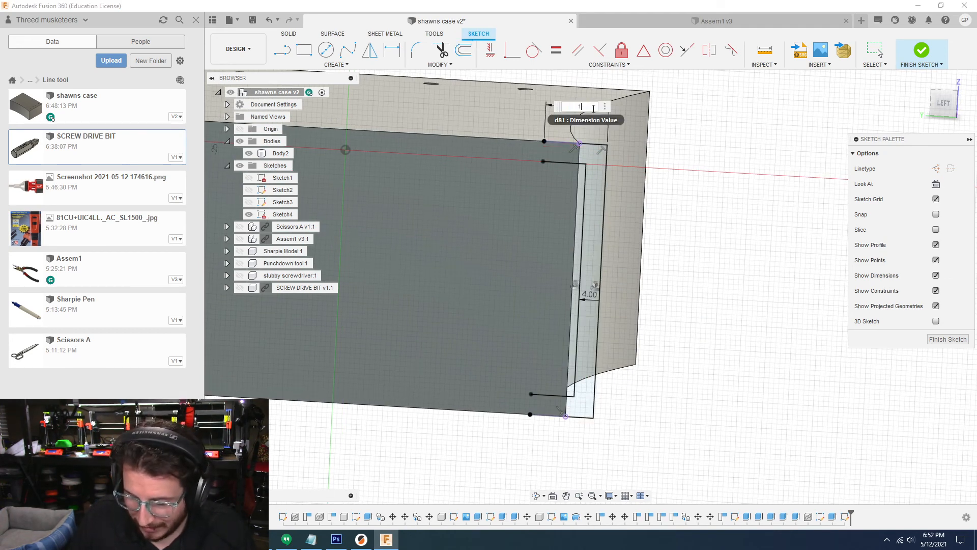
pyautogui.write('10')
pyautogui.press('Return')
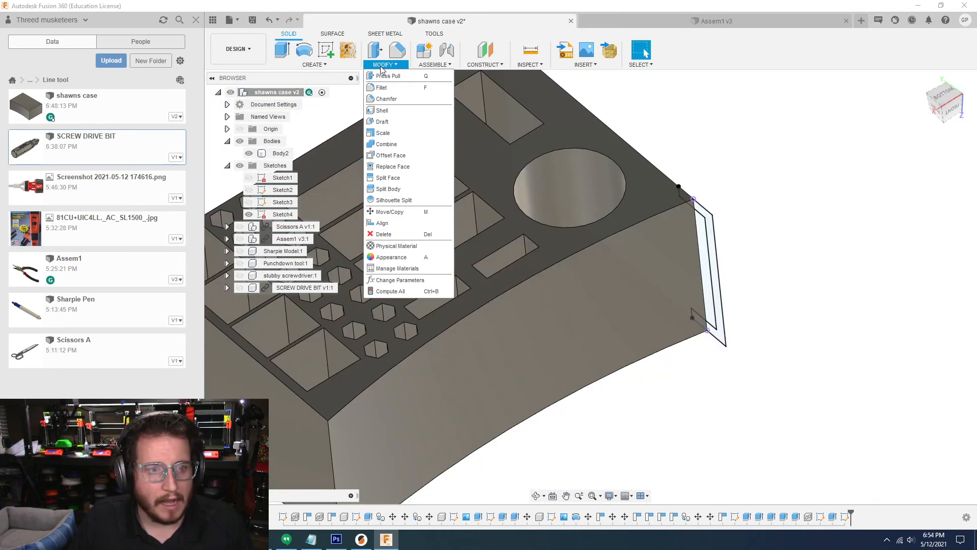
# - Sweep the bracket profile partway along the curved front edge of the case as a new body
pyautogui.click(312, 64)
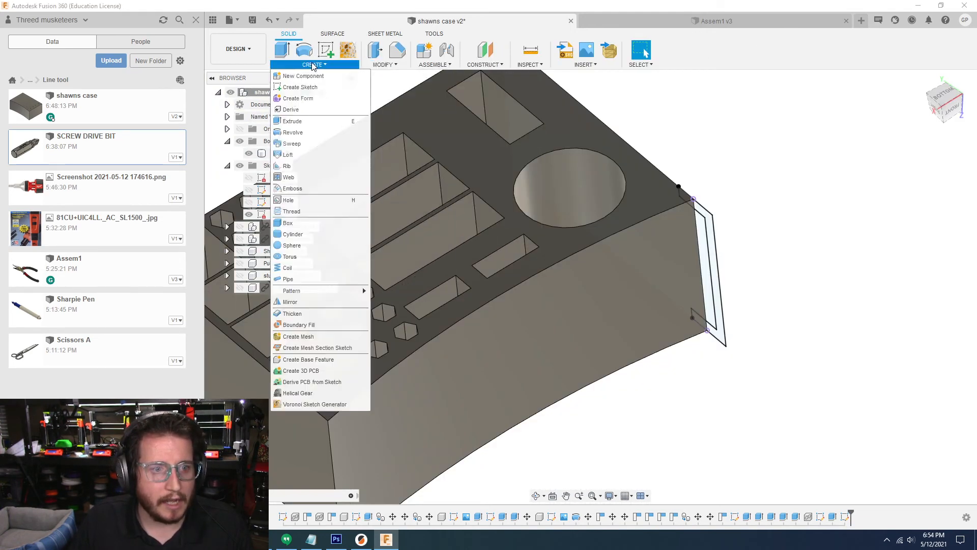
pyautogui.click(291, 144)
pyautogui.keyDown('shift'); pyautogui.moveTo(668, 193); pyautogui.dragTo(712, 249, button='middle'); pyautogui.keyUp('shift')
pyautogui.click(664, 273)
pyautogui.keyDown('shift'); pyautogui.moveTo(664, 273); pyautogui.dragTo(359, 276, button='middle'); pyautogui.keyUp('shift')
pyautogui.moveTo(362, 247); pyautogui.dragTo(478, 248)
pyautogui.keyDown('shift'); pyautogui.moveTo(479, 248); pyautogui.dragTo(438, 285, button='middle'); pyautogui.keyUp('shift')
pyautogui.click(924, 298)
# - Sweep the side profile along the curved front edge as a cut with a distance of 0.29
pyautogui.click(312, 64)
pyautogui.click(292, 144)
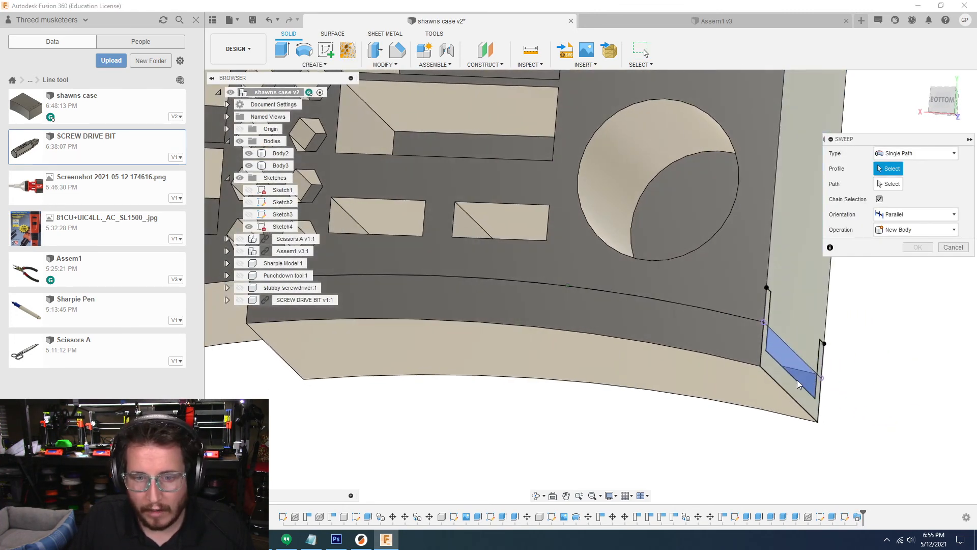
pyautogui.click(781, 373)
pyautogui.keyDown('shift'); pyautogui.moveTo(742, 319); pyautogui.dragTo(774, 305, button='middle'); pyautogui.keyUp('shift')
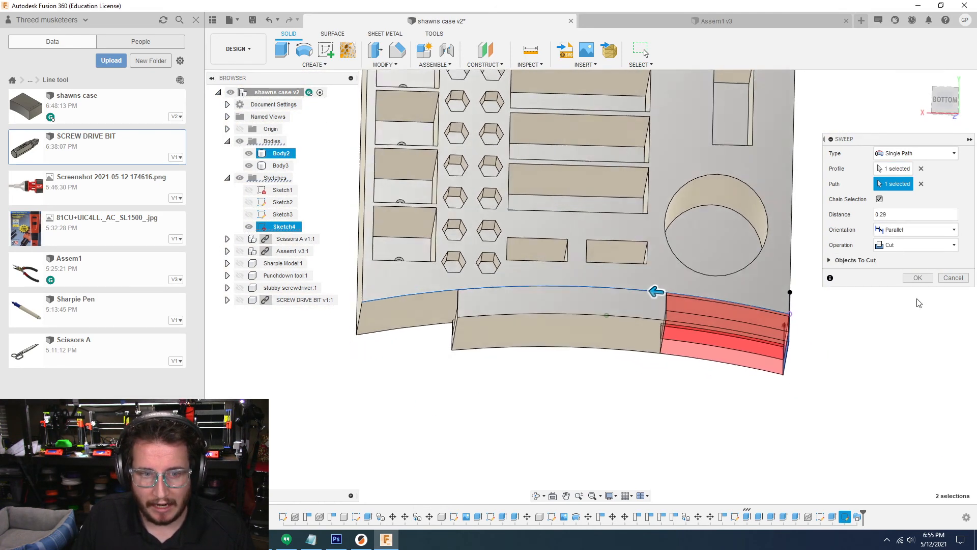
pyautogui.click(917, 278)
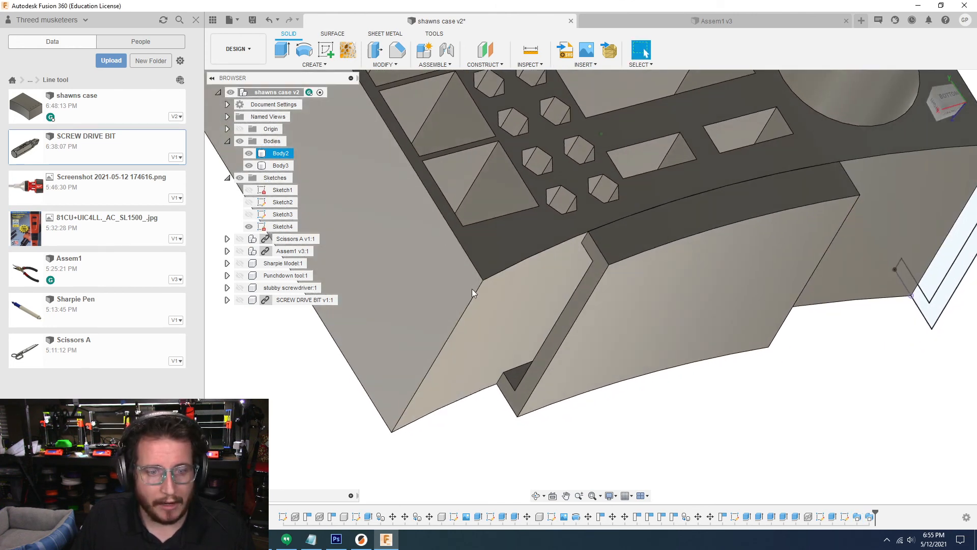
# - Combine the swept front body with the case body using the Join operation
pyautogui.click(374, 62)
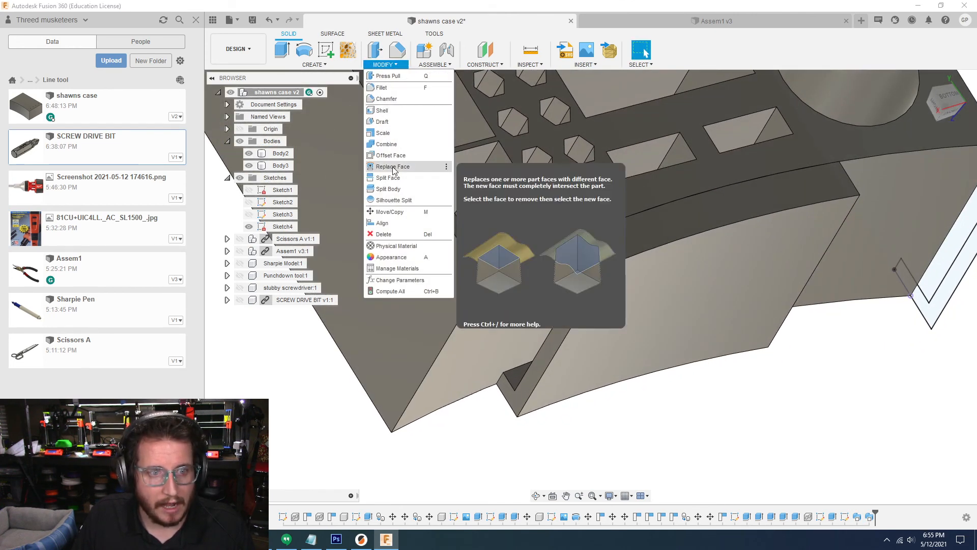
pyautogui.click(390, 145)
pyautogui.click(621, 292)
pyautogui.click(535, 313)
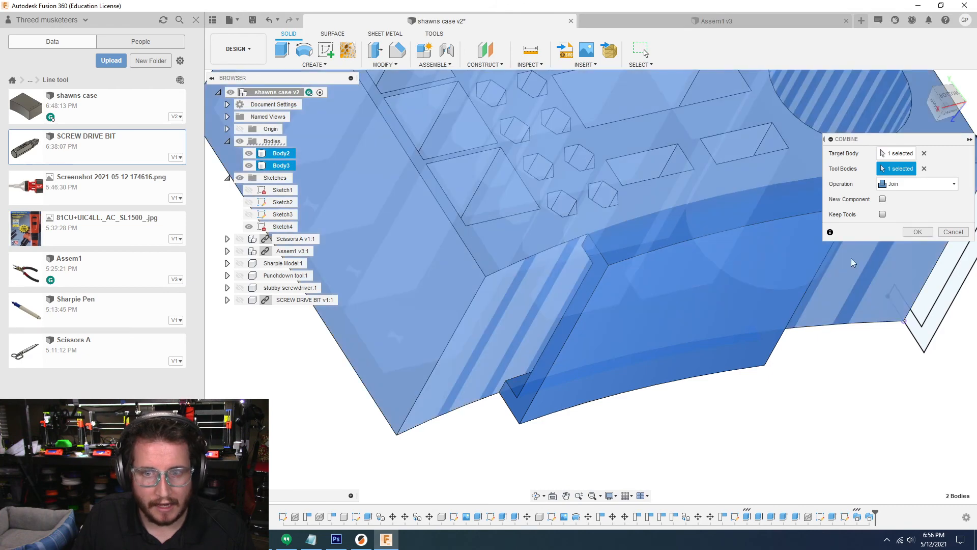
pyautogui.click(918, 231)
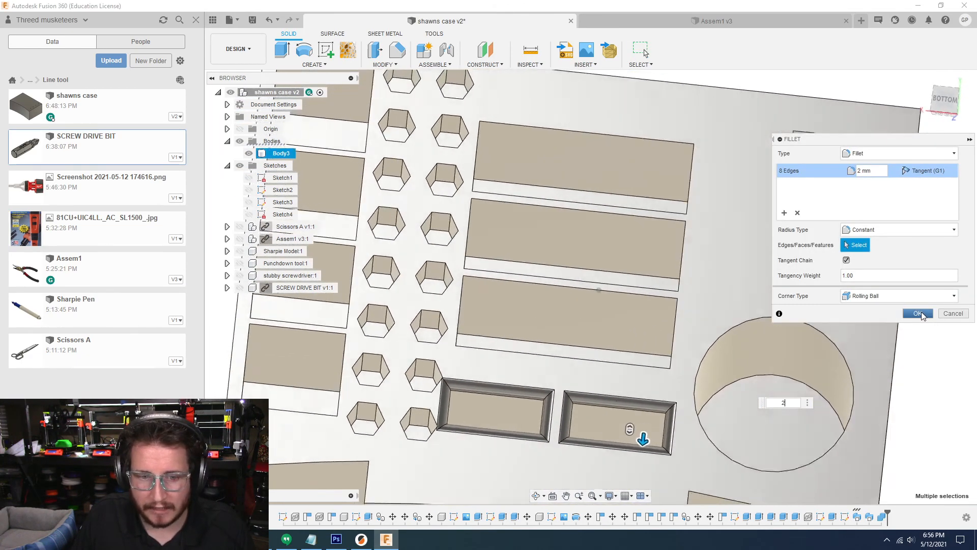
# - Fillet the eight top edges of the two small rectangular compartments with a 2 mm radius
pyautogui.click(919, 313)
pyautogui.scroll(-3, 927, 322)
pyautogui.keyDown('shift'); pyautogui.moveTo(928, 323); pyautogui.dragTo(875, 316, button='middle'); pyautogui.keyUp('shift')
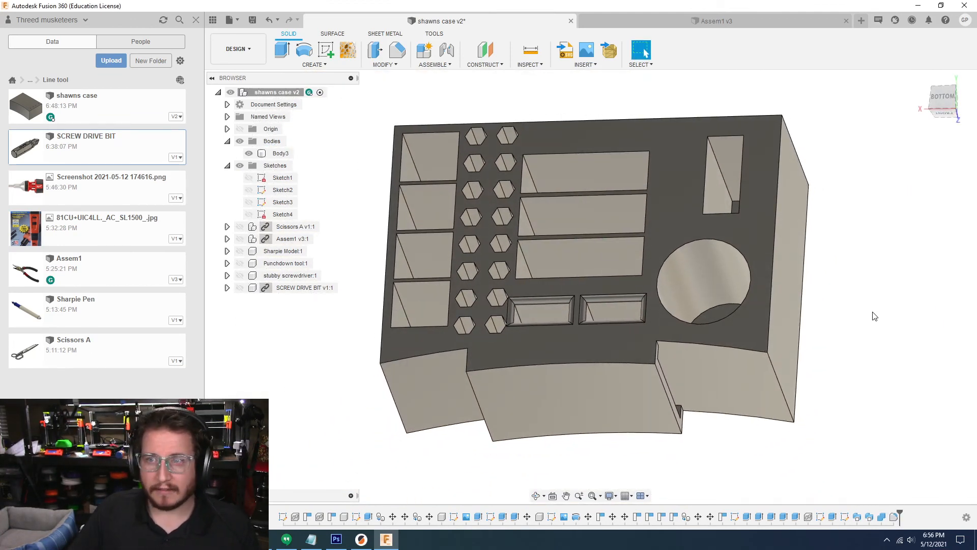
# - Open the fillet on the two small rectangular compartments for editing
pyautogui.moveTo(748, 458); pyautogui.dragTo(746, 459, button='middle')
pyautogui.doubleClick(896, 521)
pyautogui.scroll(3, 662, 245)
pyautogui.keyDown('shift'); pyautogui.moveTo(565, 361); pyautogui.dragTo(529, 350, button='middle'); pyautogui.keyUp('shift')
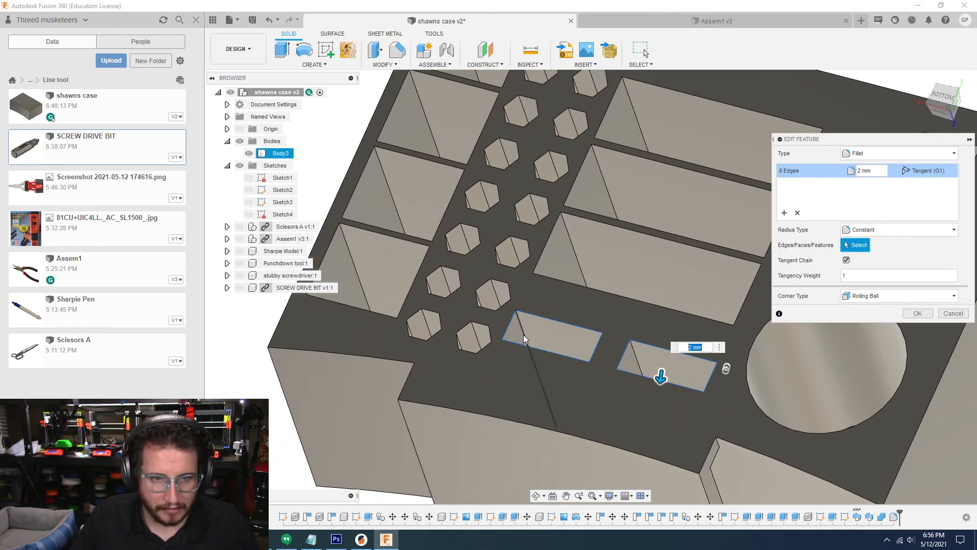